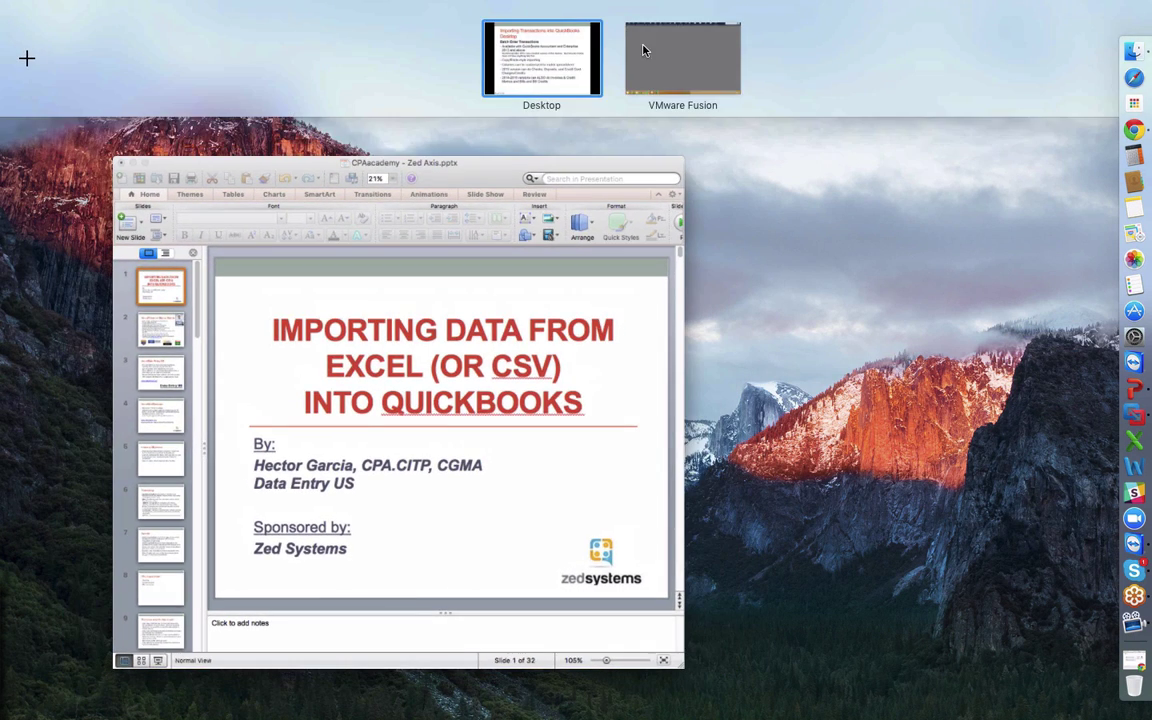
- Switch from the PowerPoint deck to the Windows VMware space showing QuickBooks with BLANK CO open
click(643, 50)
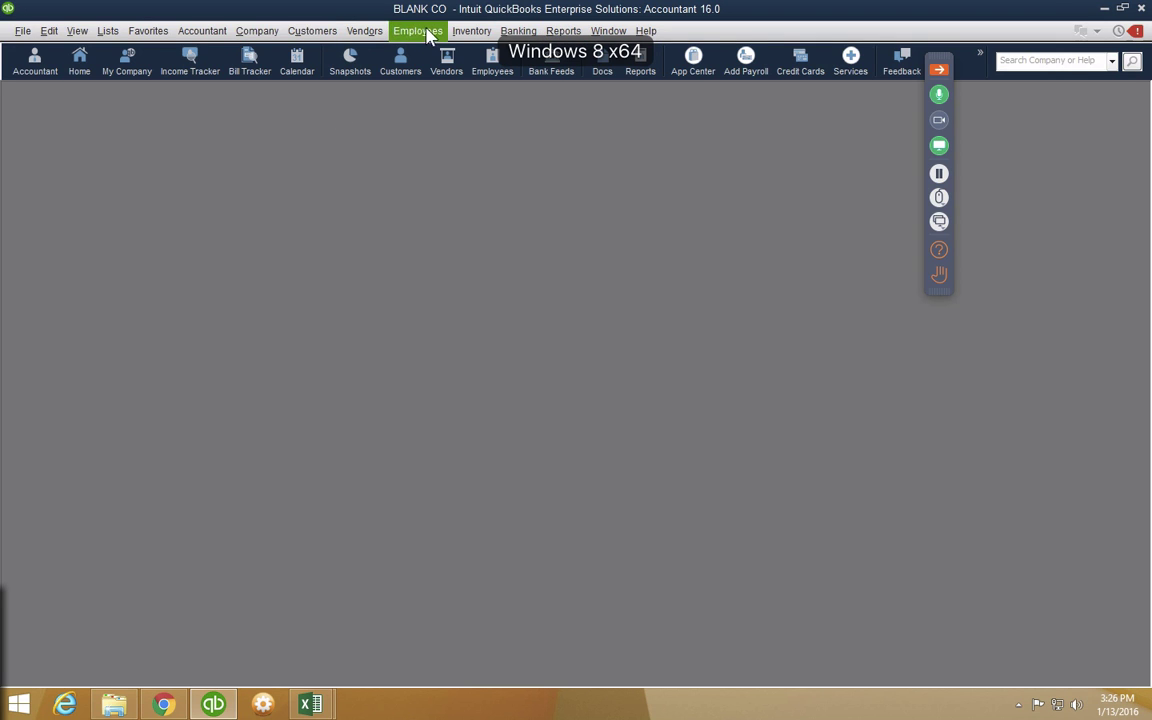
- Open the Customer Center maximized and view customer Many's information
click(400, 62)
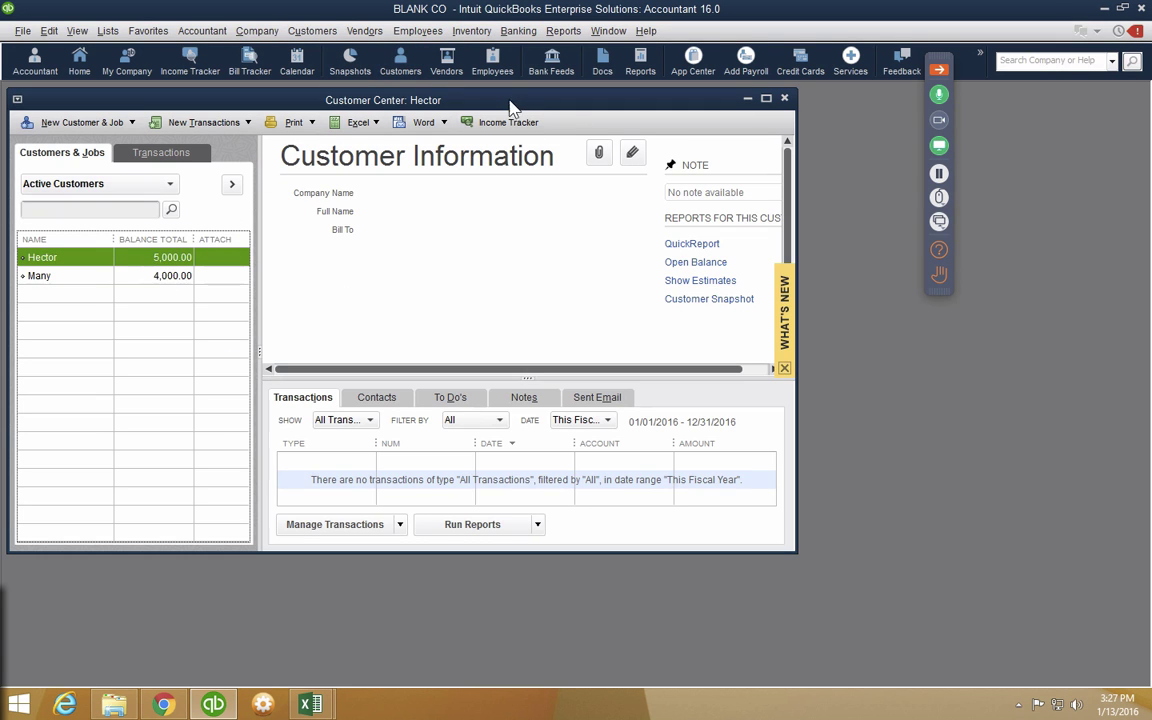
double_click(460, 98)
click(30, 246)
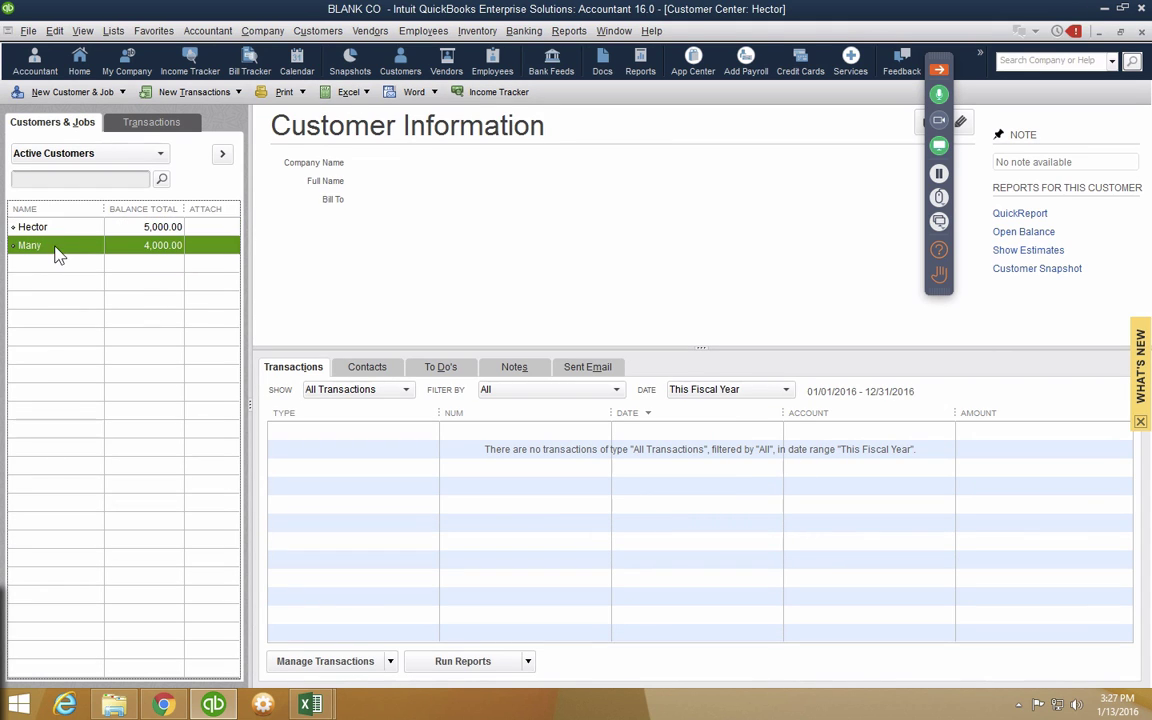
- Switch to the no tax company file and open invoices.xlsx from the ZED AXIS DEMO folder
click(28, 31)
mouse_move(120, 101)
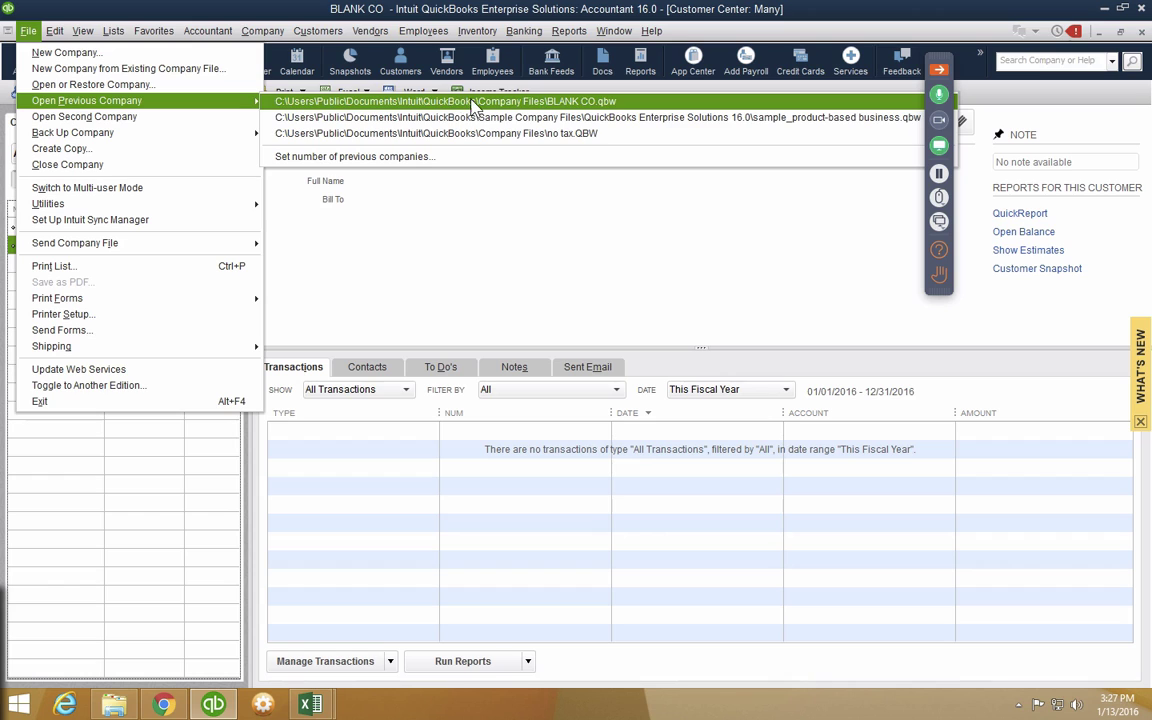
click(473, 135)
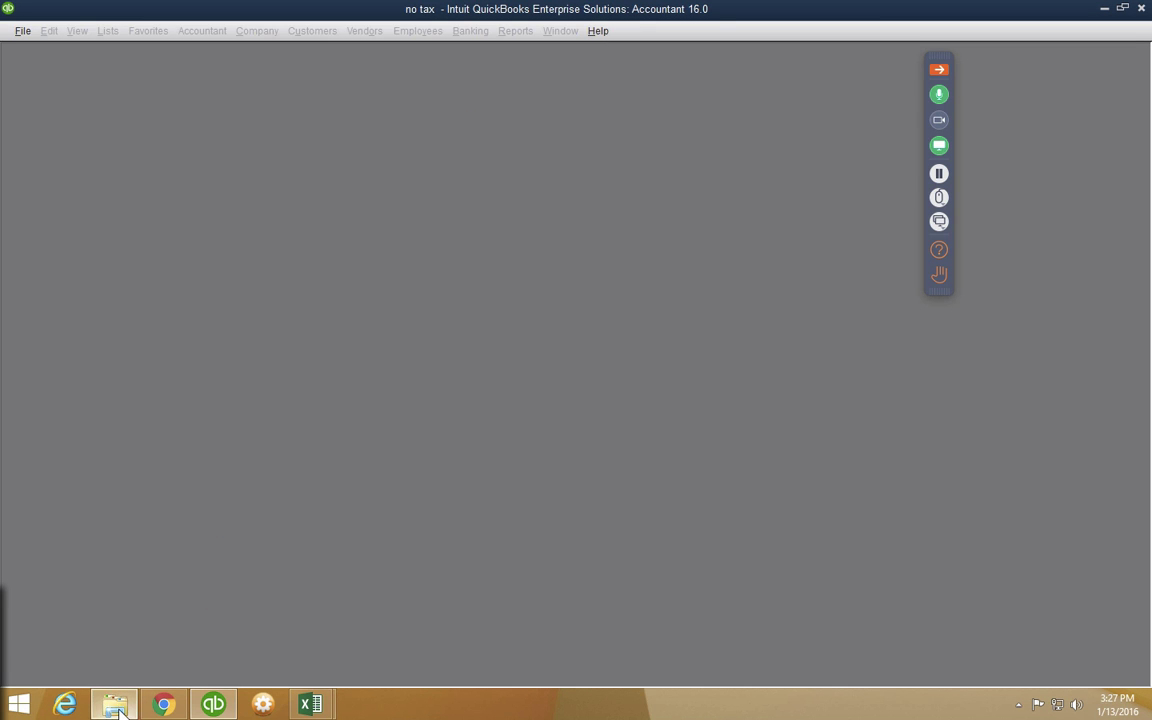
click(114, 704)
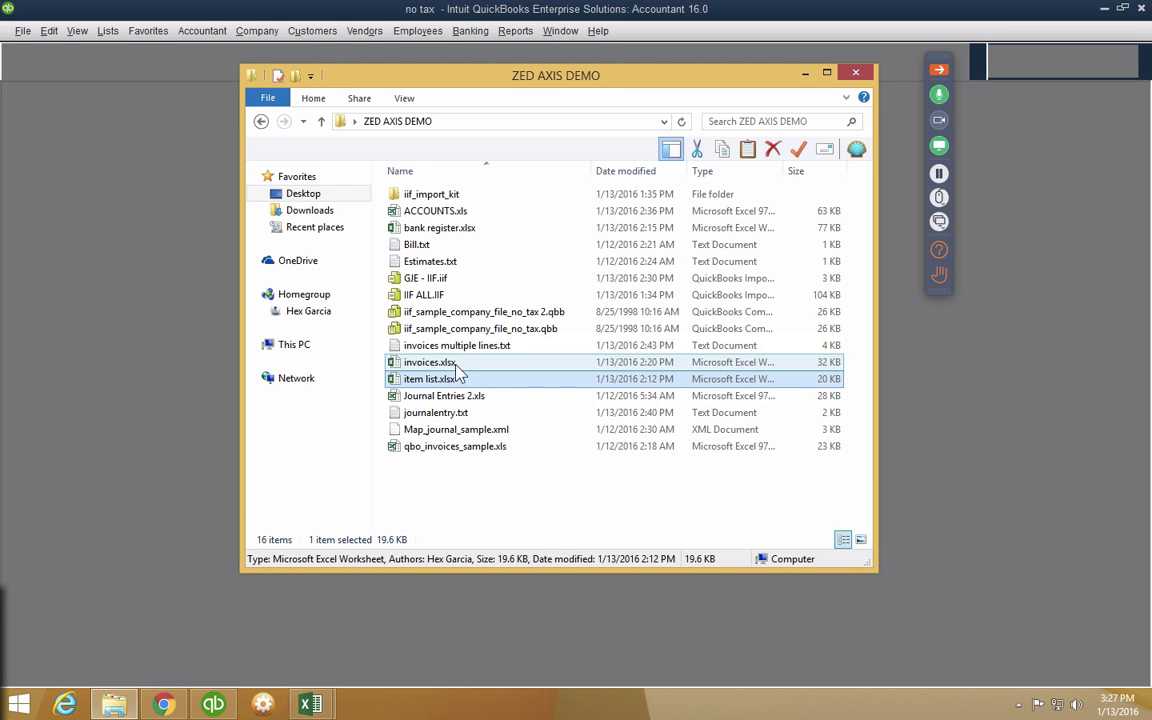
double_click(428, 376)
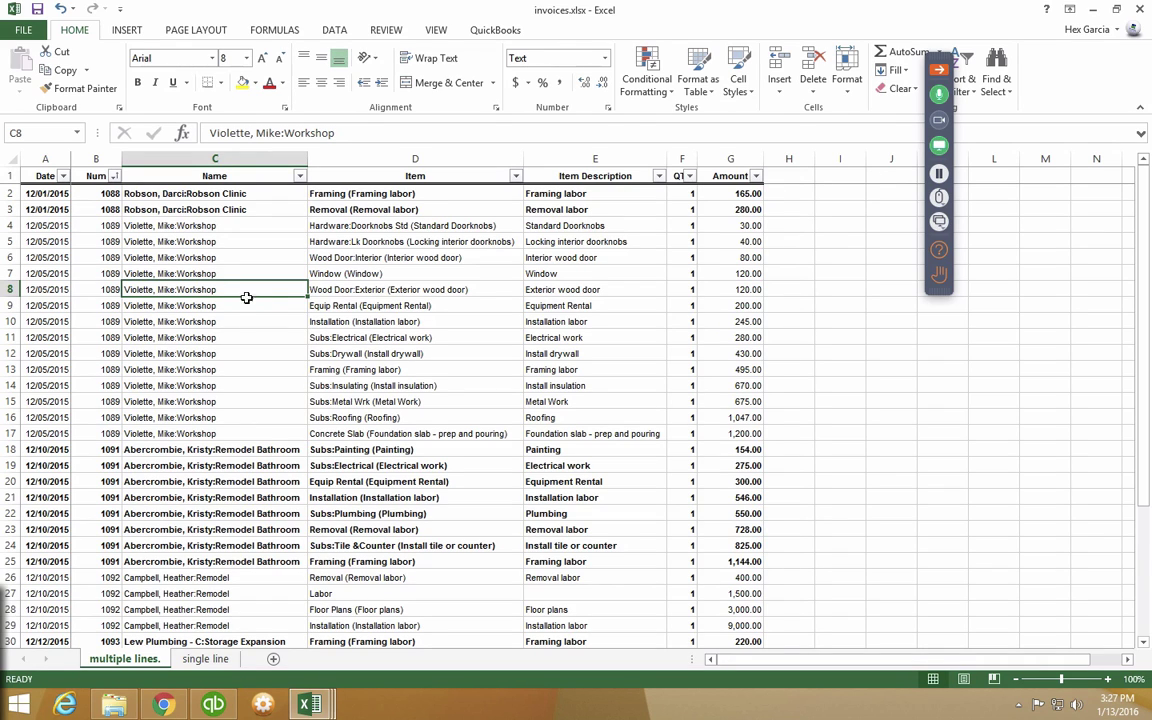
- Show the single line sheet listing invoices 1088 through 1095, one row each
click(205, 663)
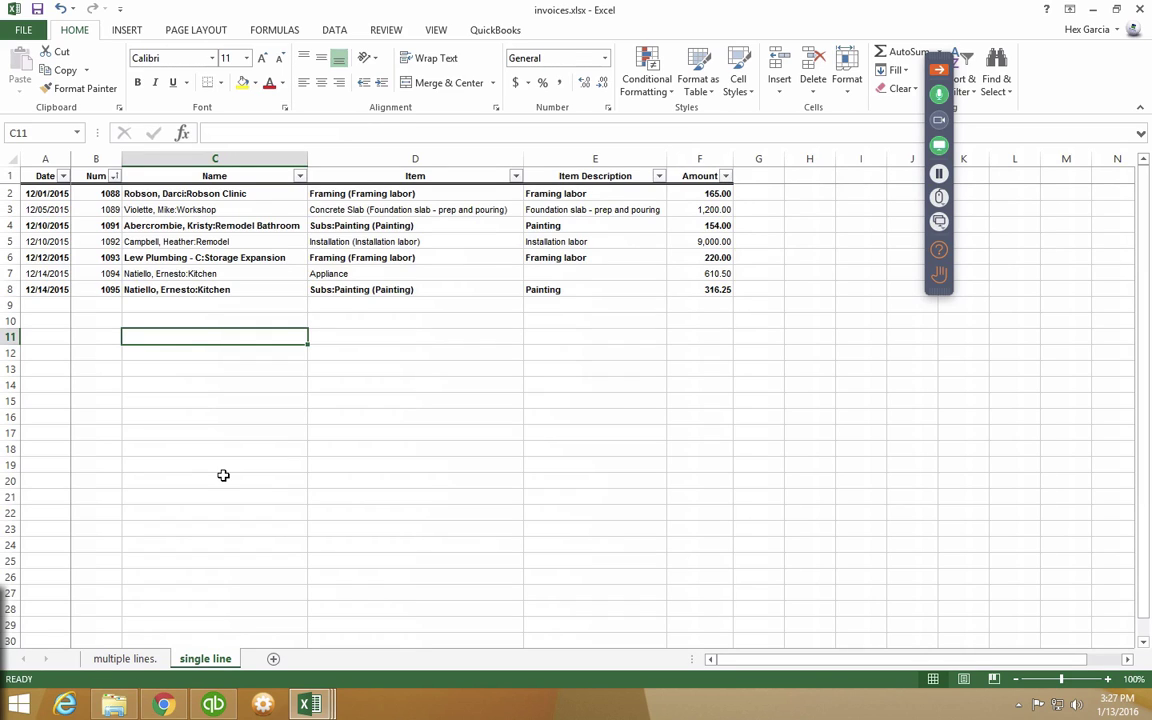
- Open Batch Enter Transactions maximized, with Invoices & Credit Memos against Accounts Receivable
click(213, 704)
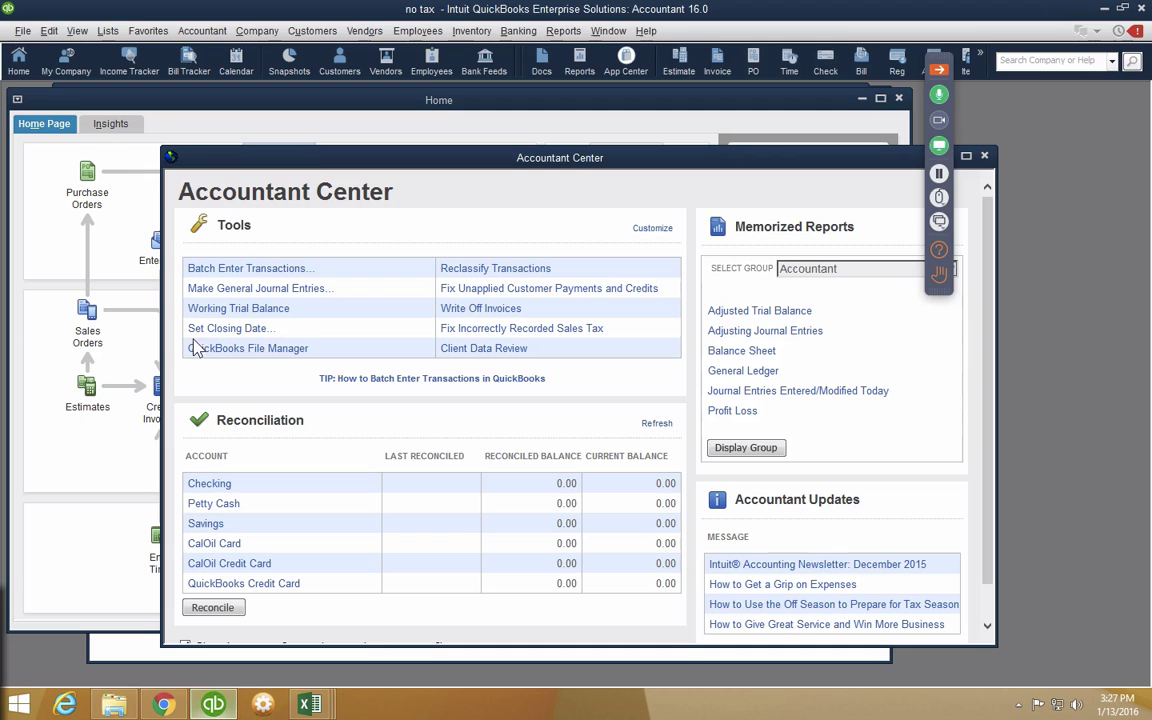
click(148, 31)
mouse_move(185, 31)
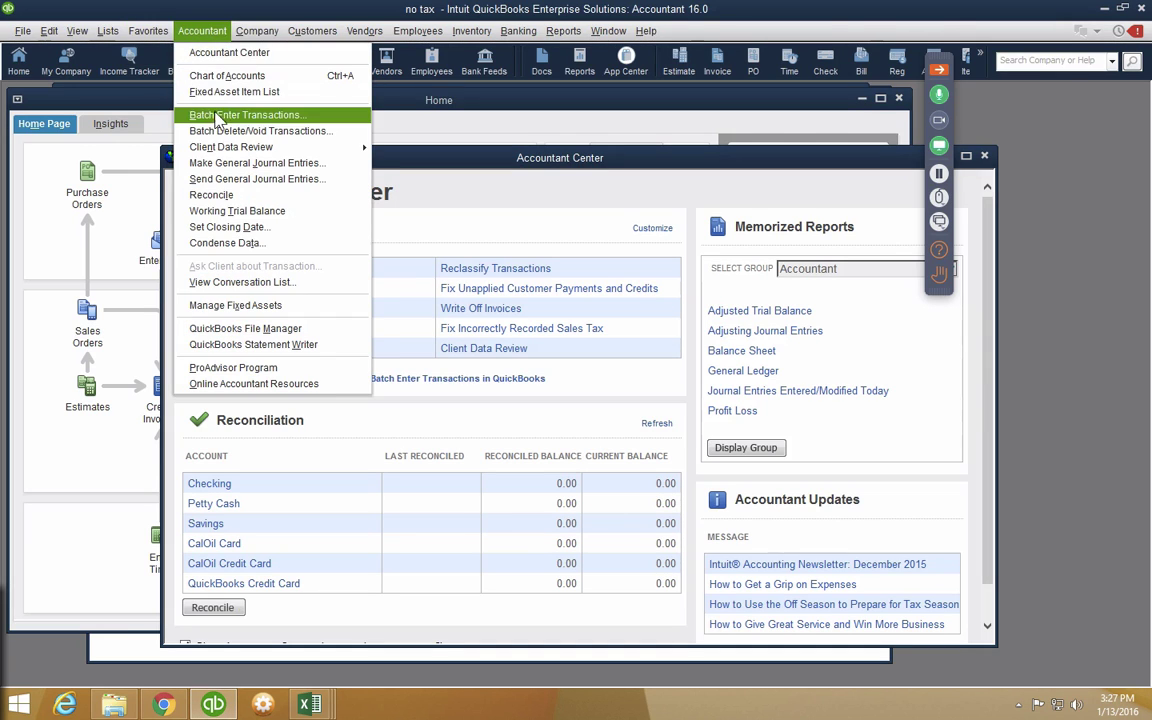
click(215, 31)
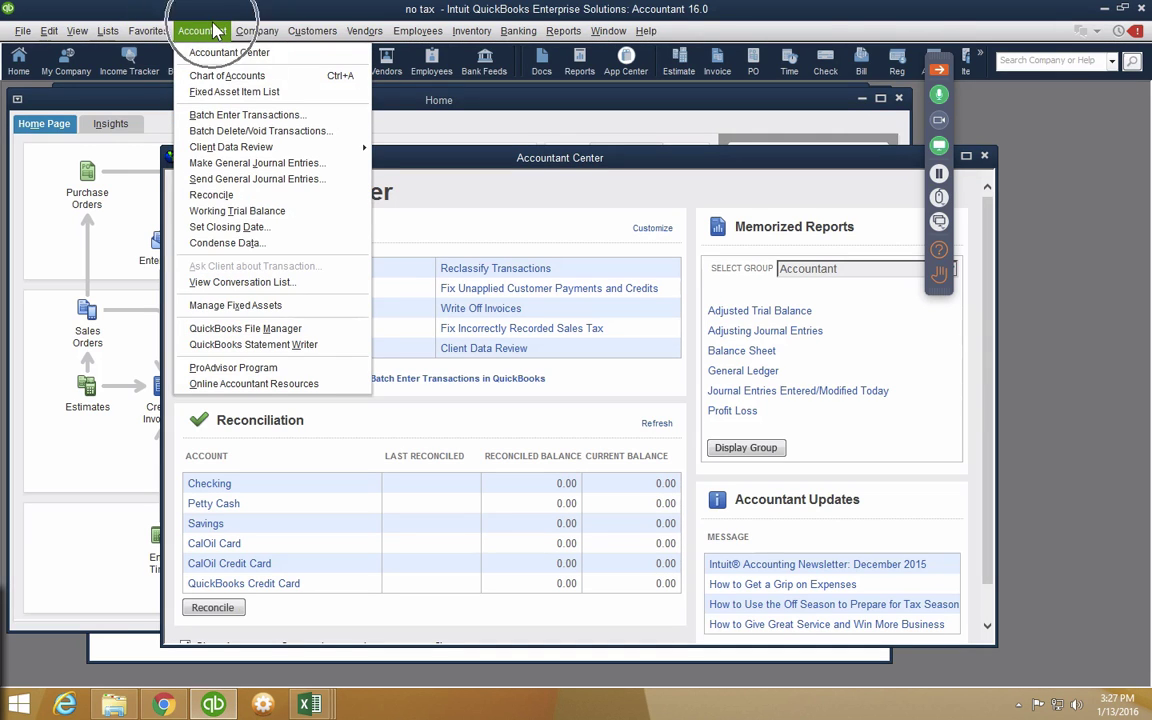
click(245, 115)
double_click(309, 230)
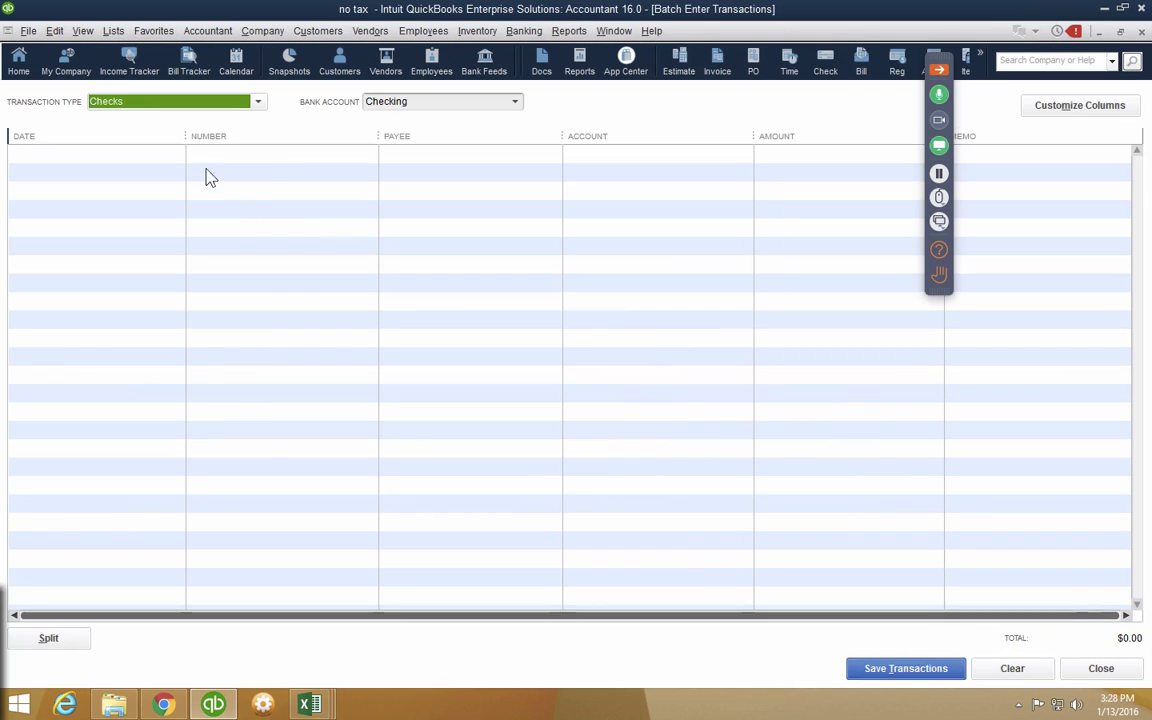
click(136, 104)
click(150, 196)
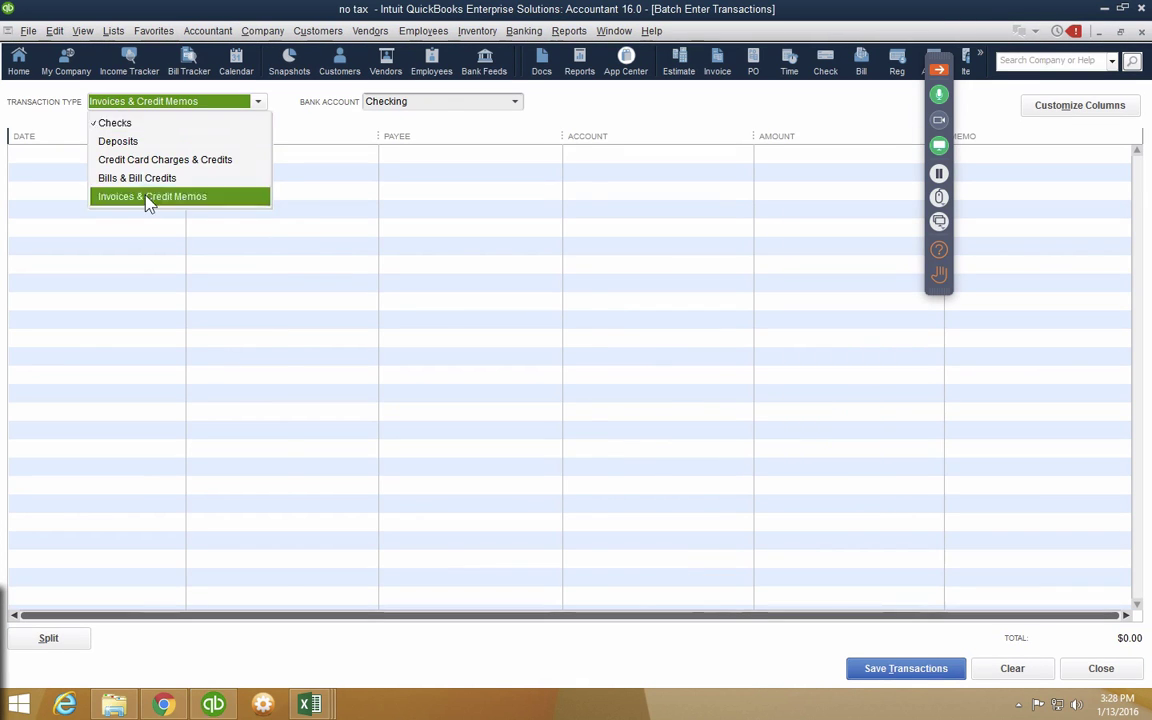
click(142, 100)
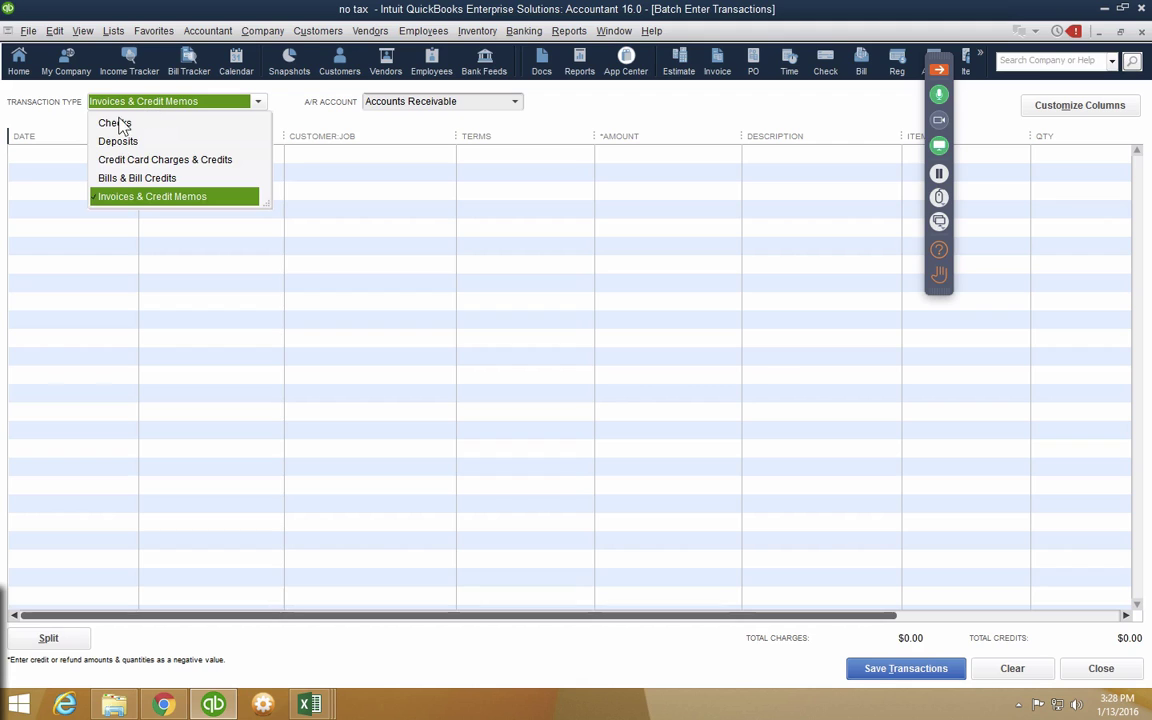
click(172, 196)
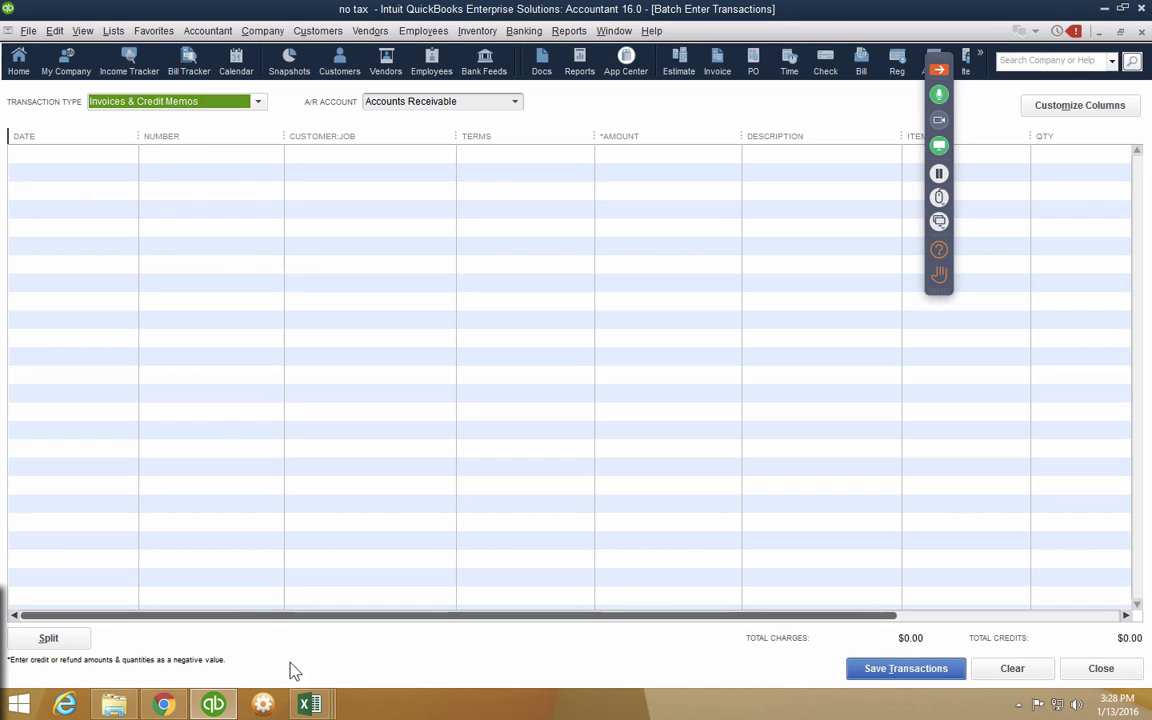
- Copy invoice rows A2:F8 from the single line sheet
click(309, 705)
click(435, 623)
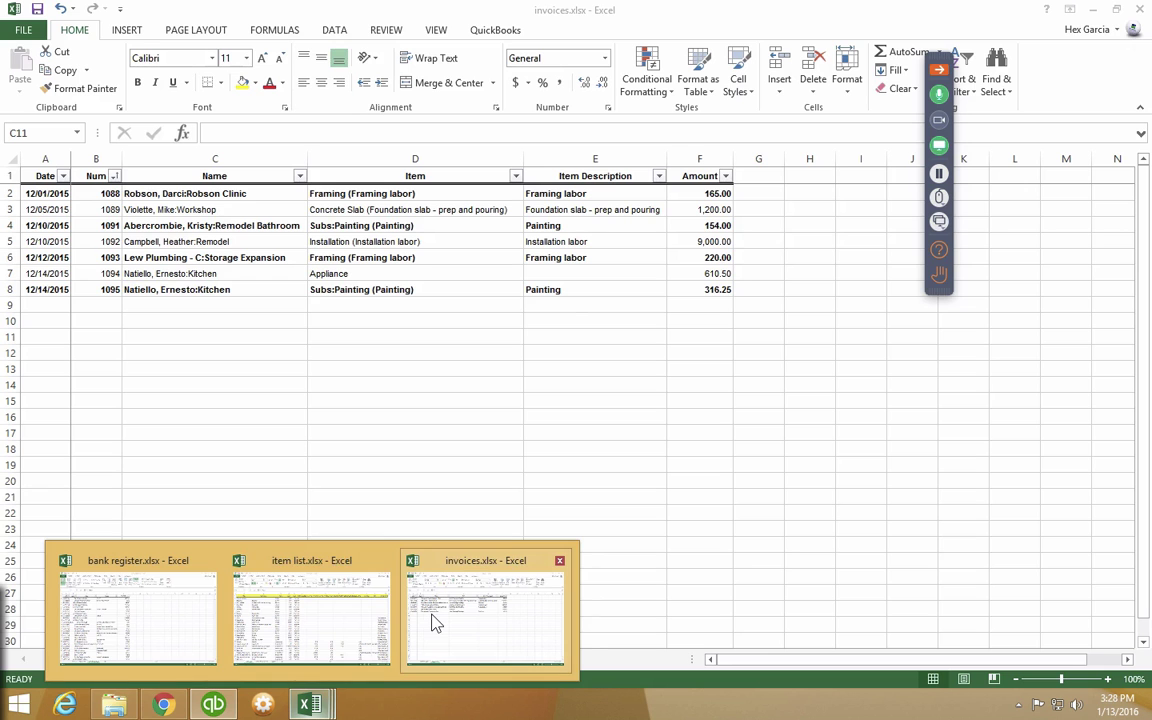
click(312, 384)
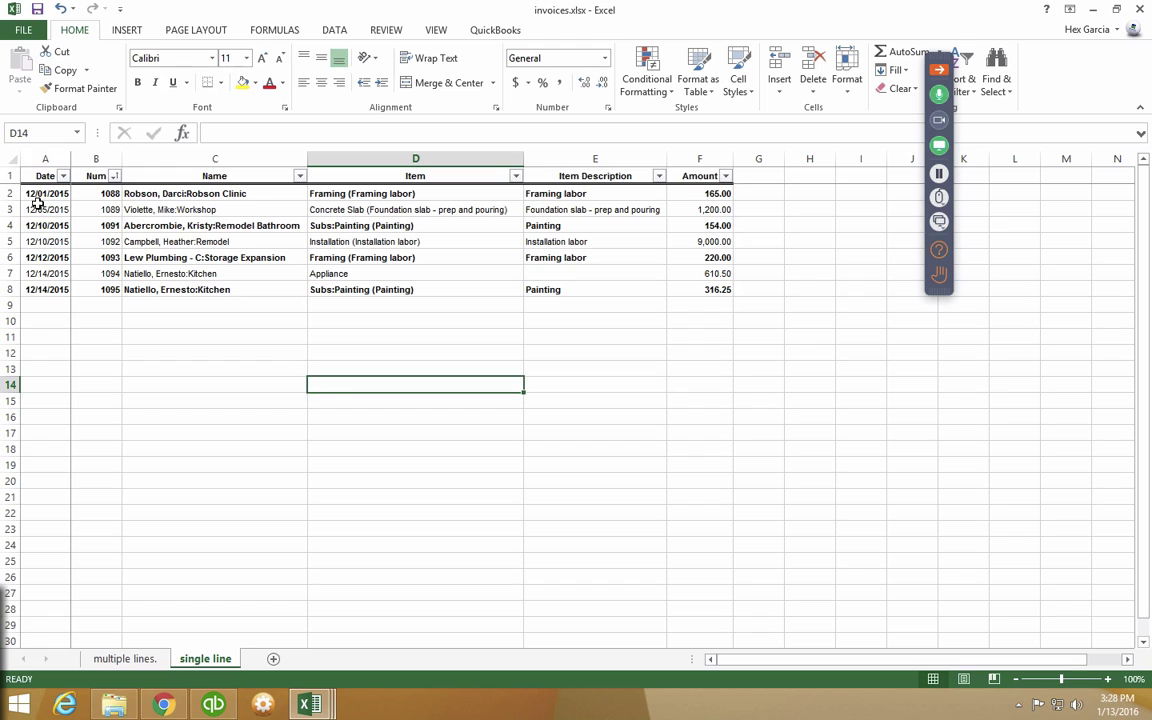
drag(36, 193, 693, 287)
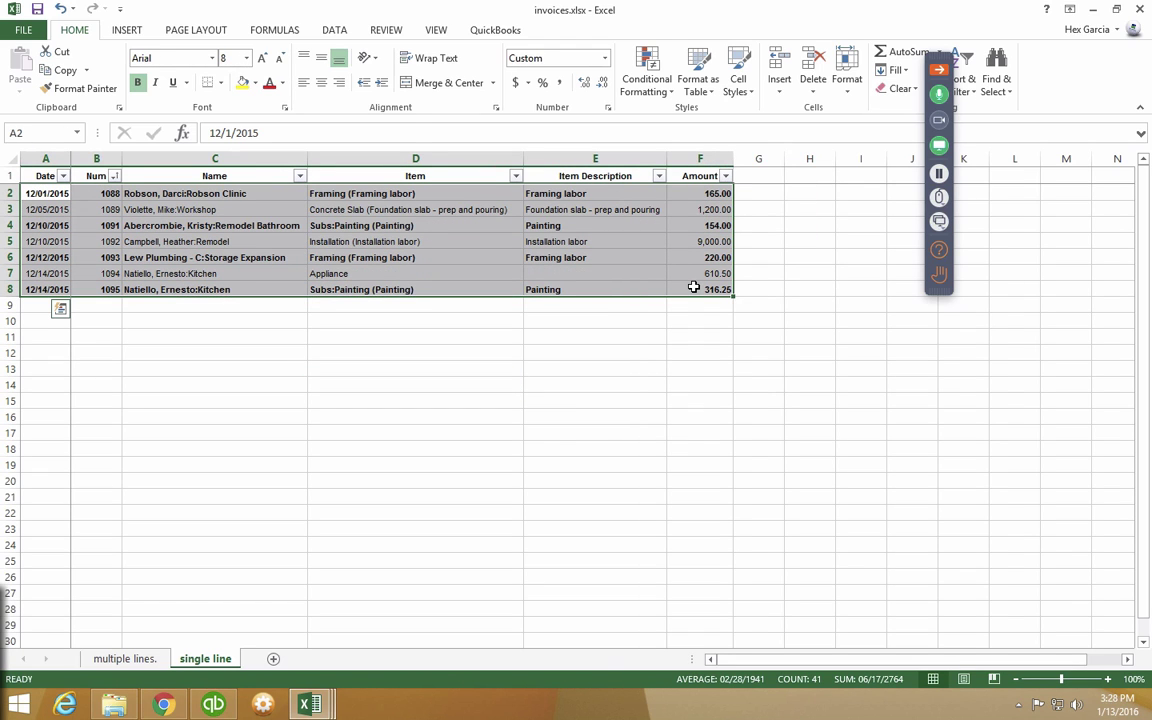
click(420, 338)
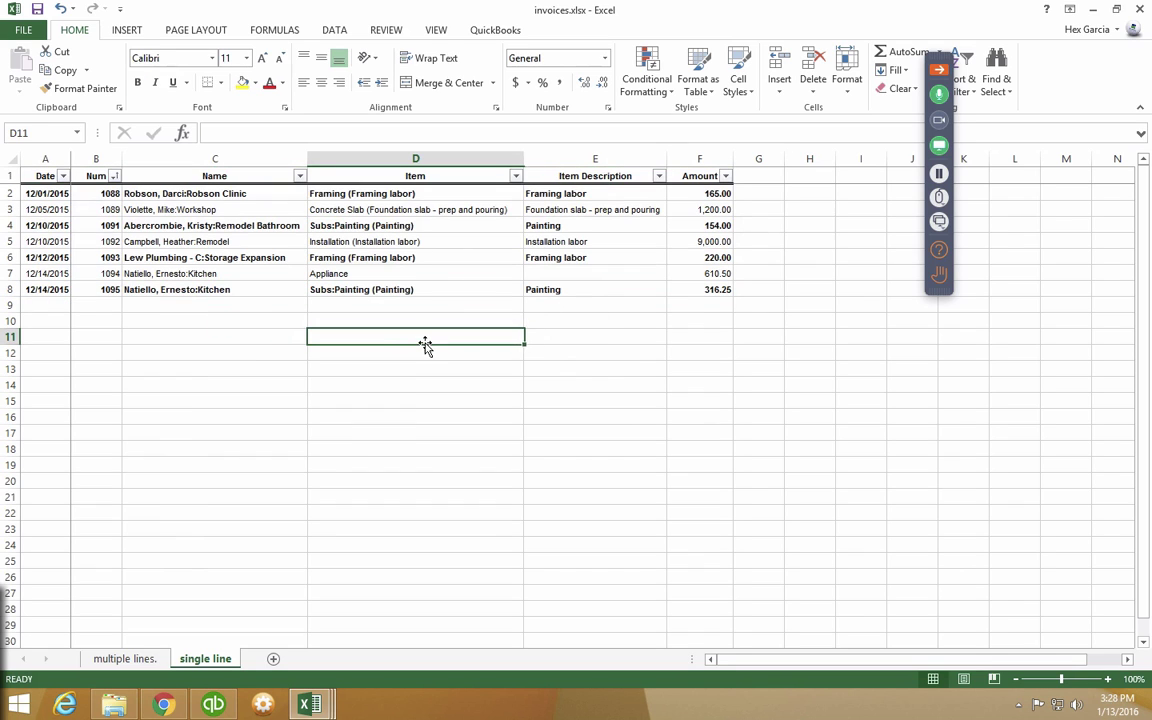
drag(44, 190, 705, 288)
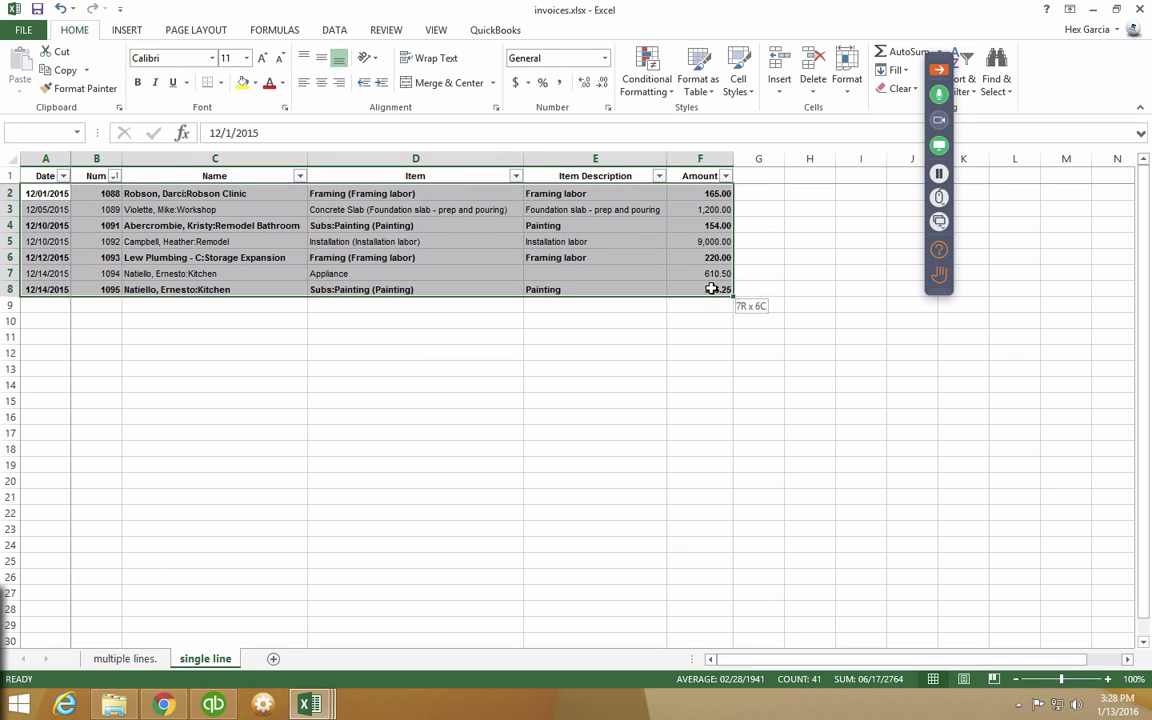
right_click(395, 235)
click(430, 263)
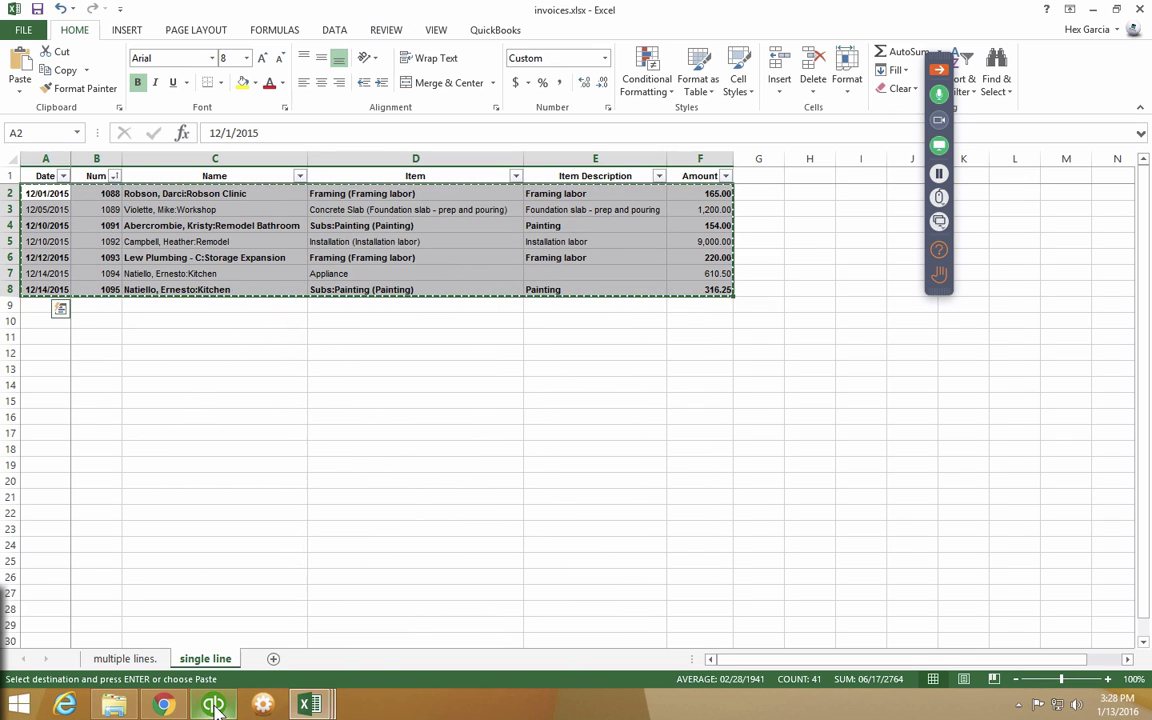
- Compare the spreadsheet's Date-through-Num header columns against the QuickBooks batch grid
mouse_move(213, 705)
click(190, 600)
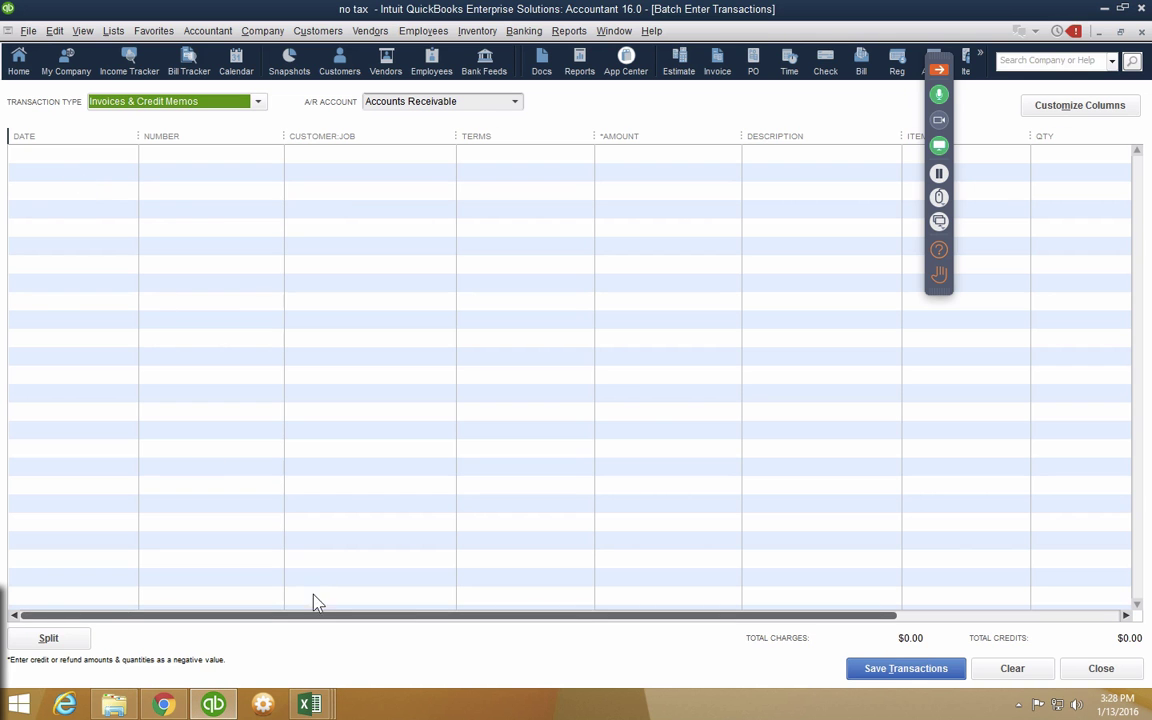
mouse_move(309, 705)
click(470, 610)
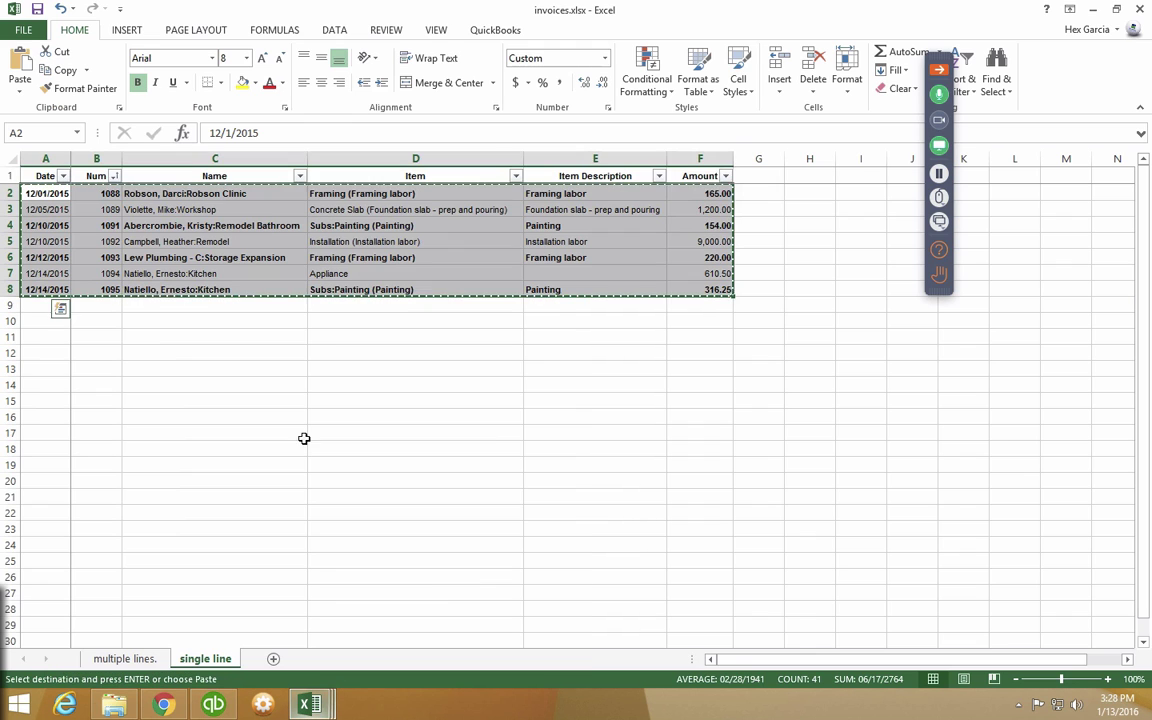
click(46, 157)
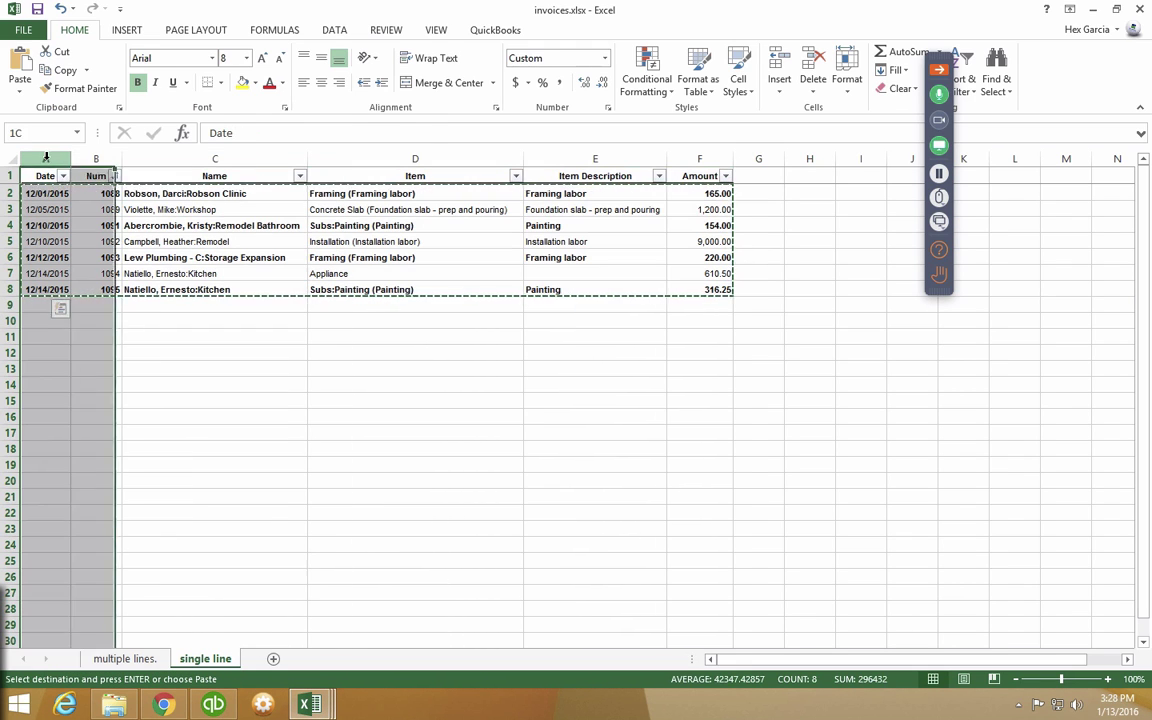
drag(96, 158, 700, 156)
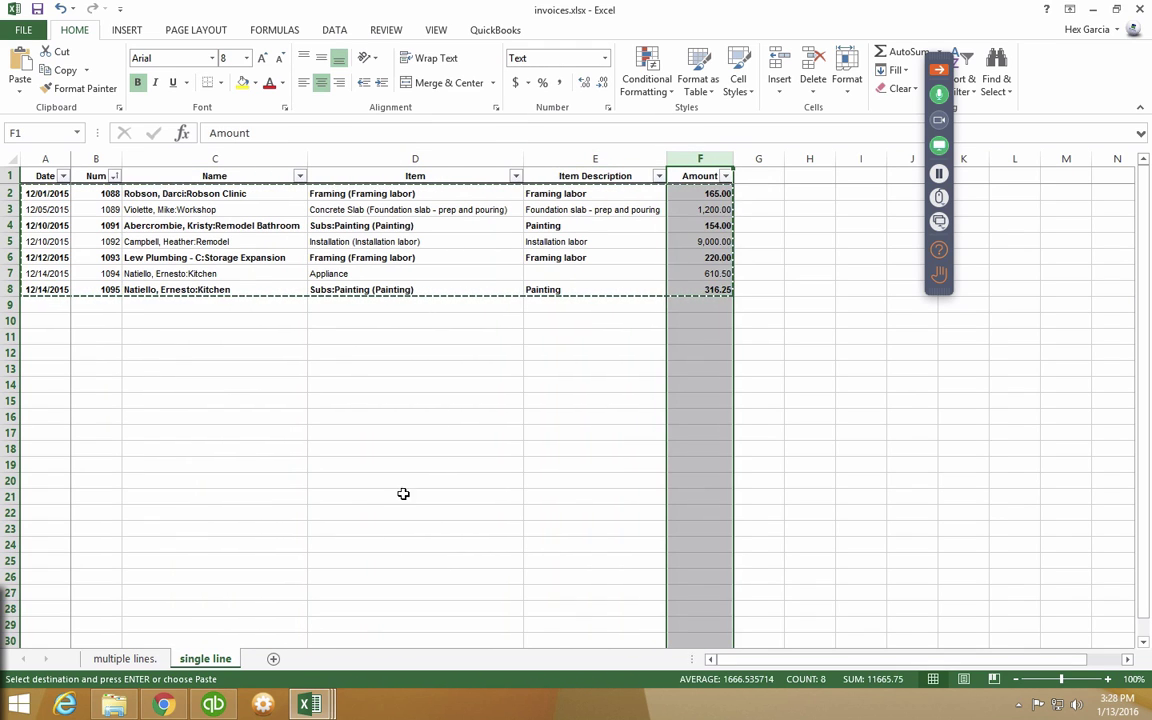
click(213, 705)
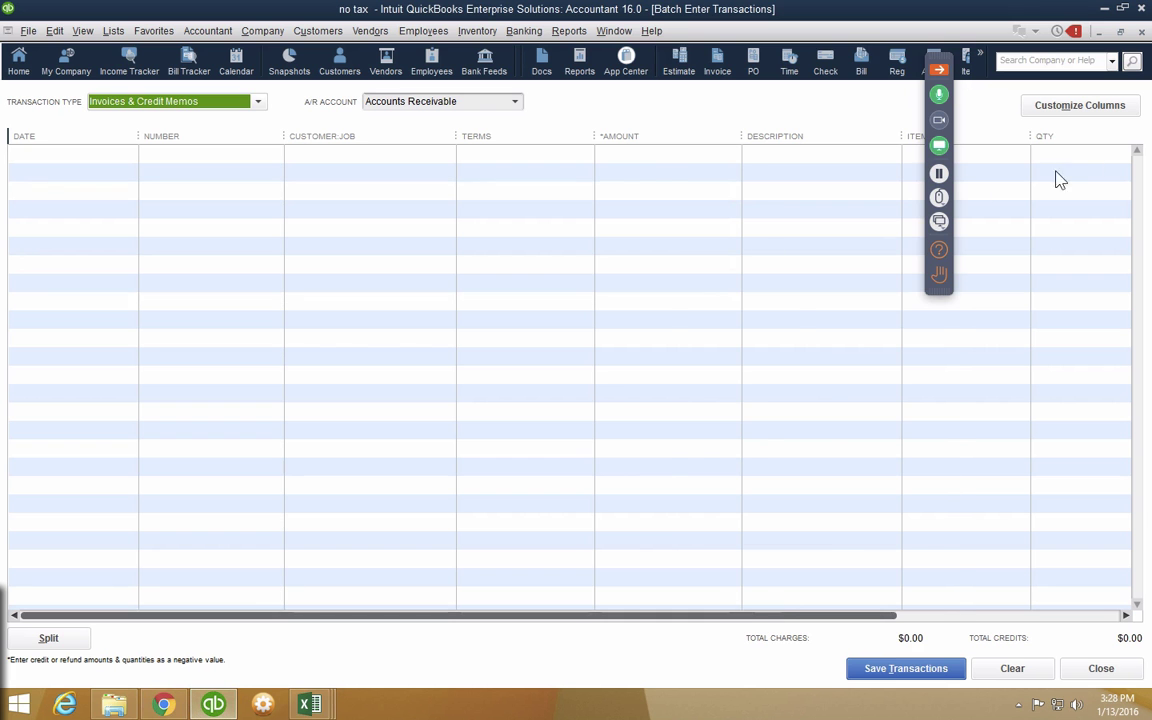
- Open Customize Columns and move Customer:Job up the chosen-column order
click(1062, 108)
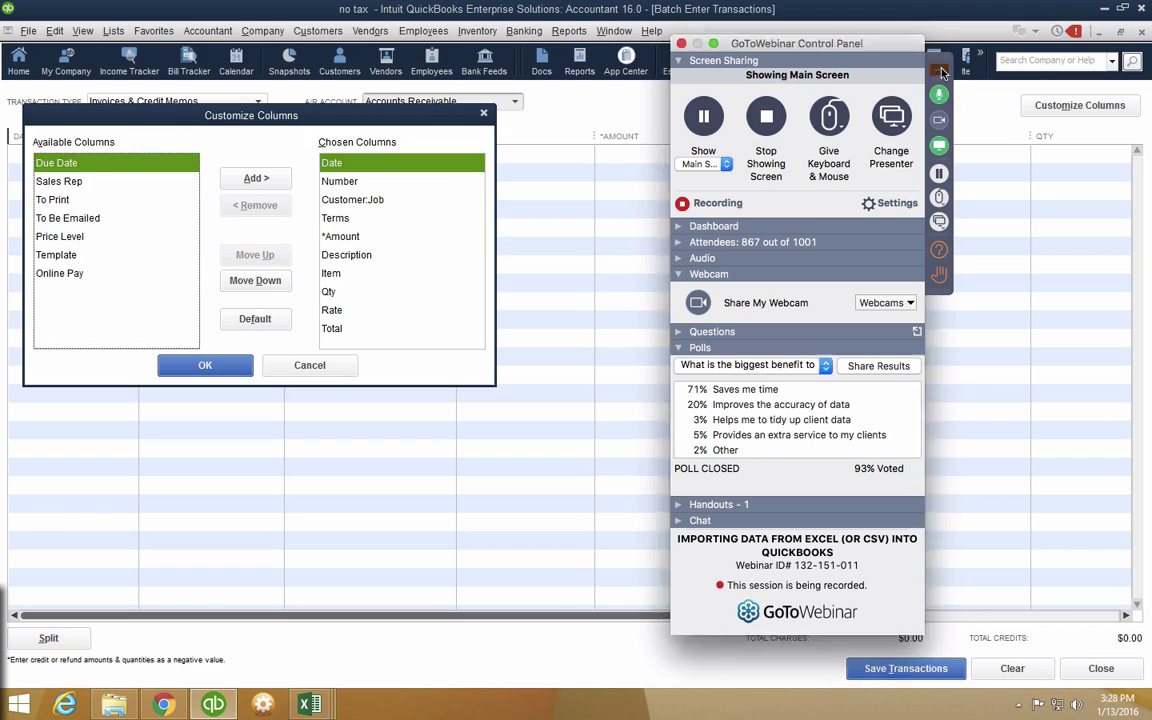
click(345, 182)
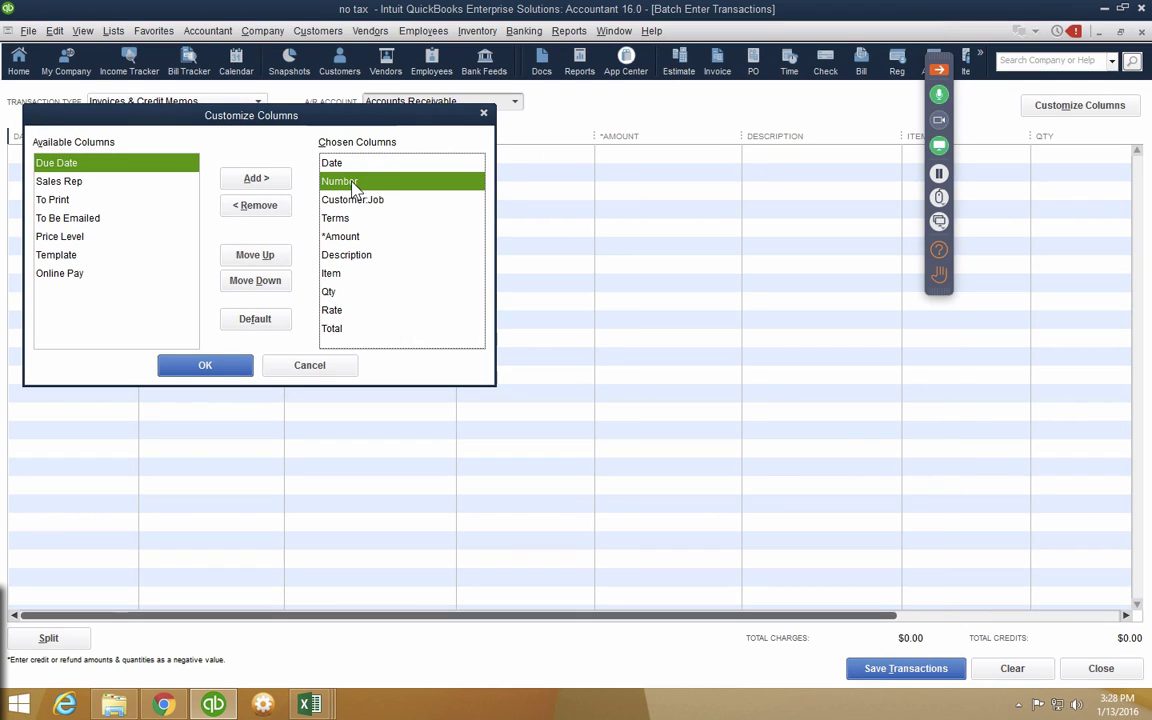
click(356, 200)
click(255, 255)
click(255, 255)
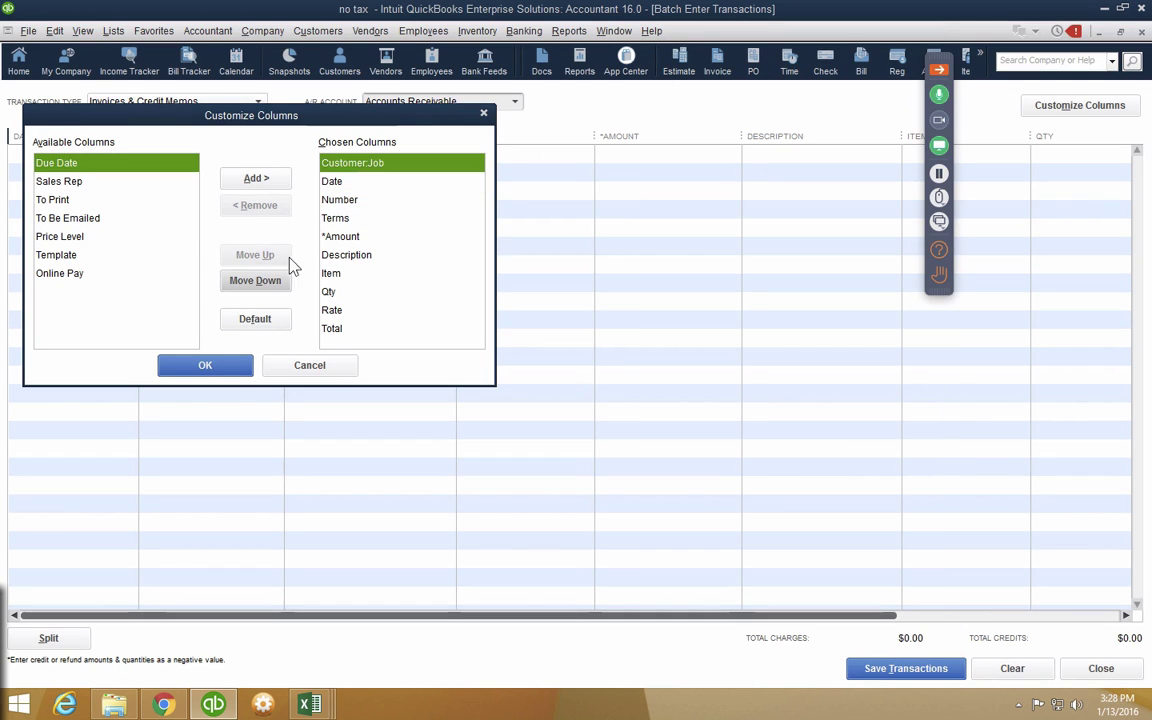
mouse_move(308, 705)
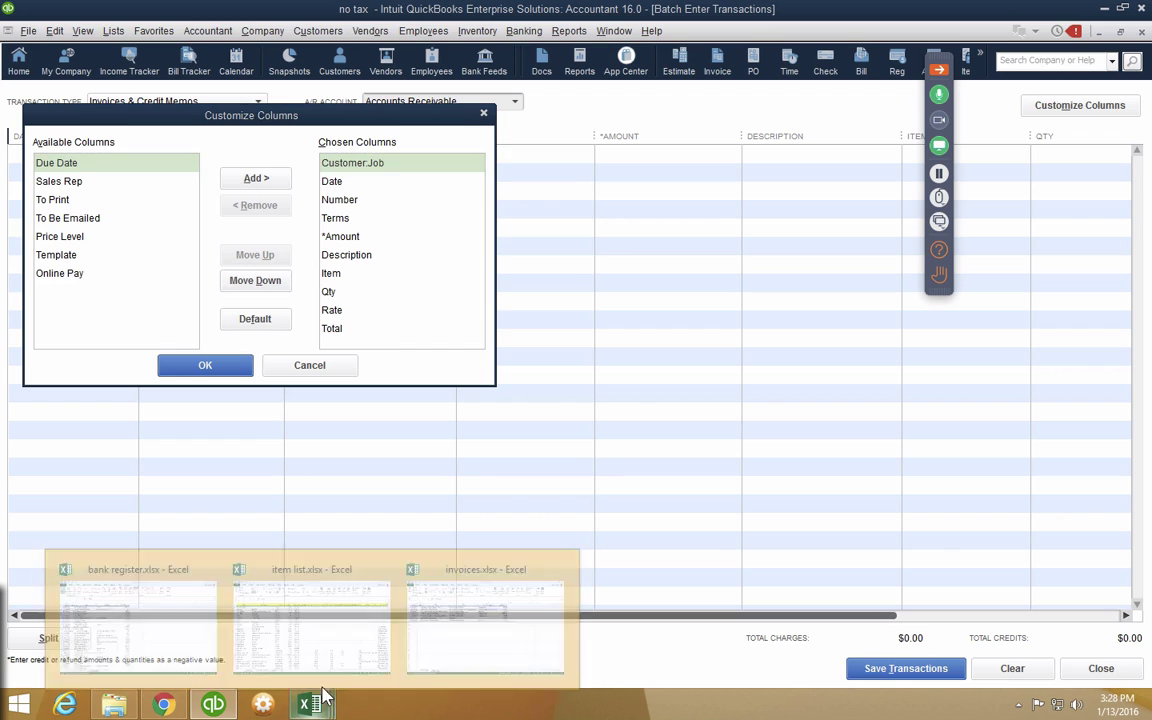
click(463, 585)
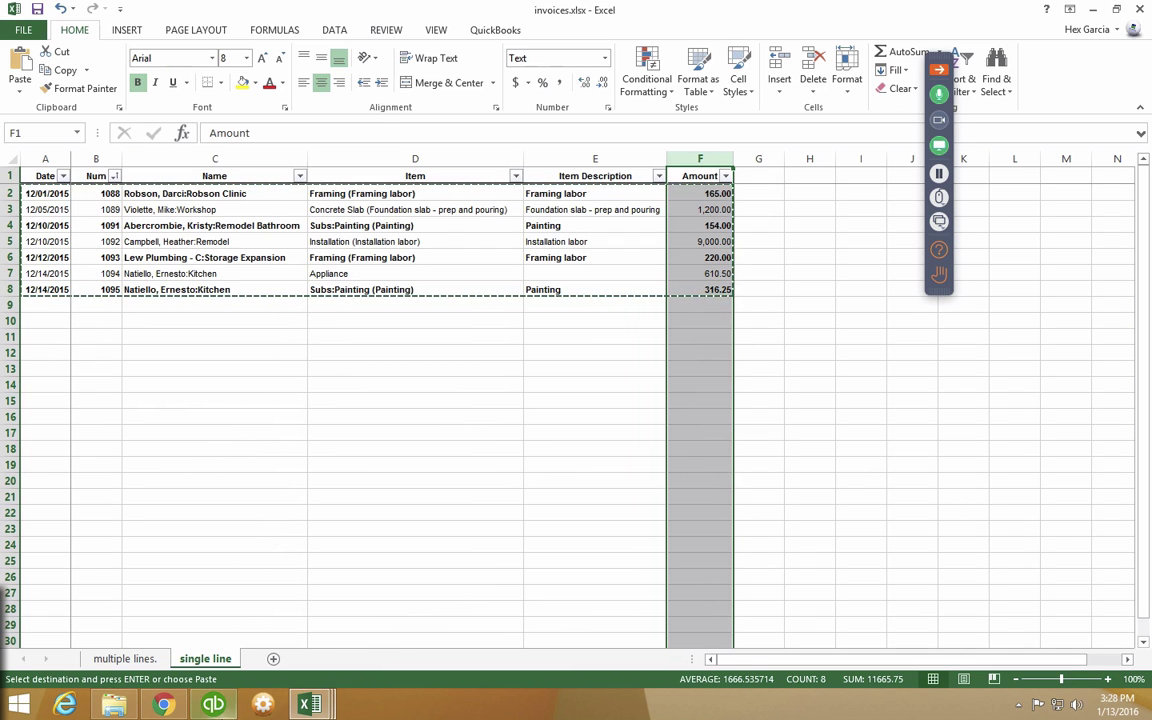
click(213, 705)
- Order the chosen columns Date, Number, Customer:Job, Item, Description
click(332, 181)
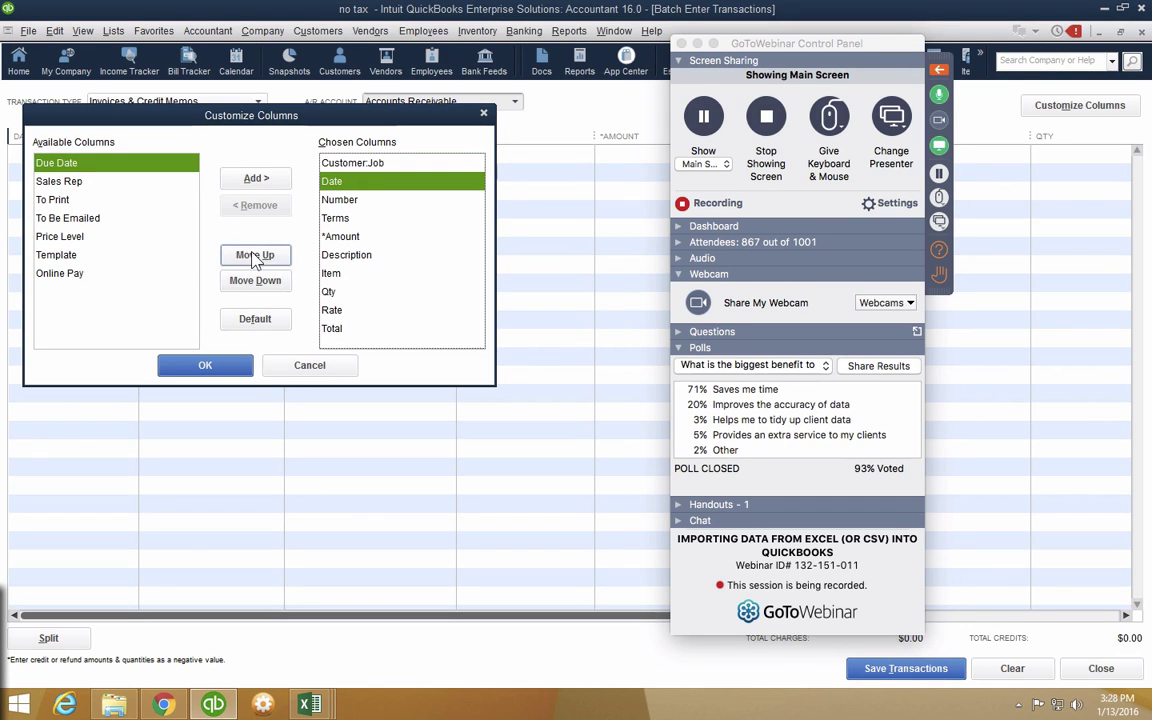
click(255, 255)
click(335, 199)
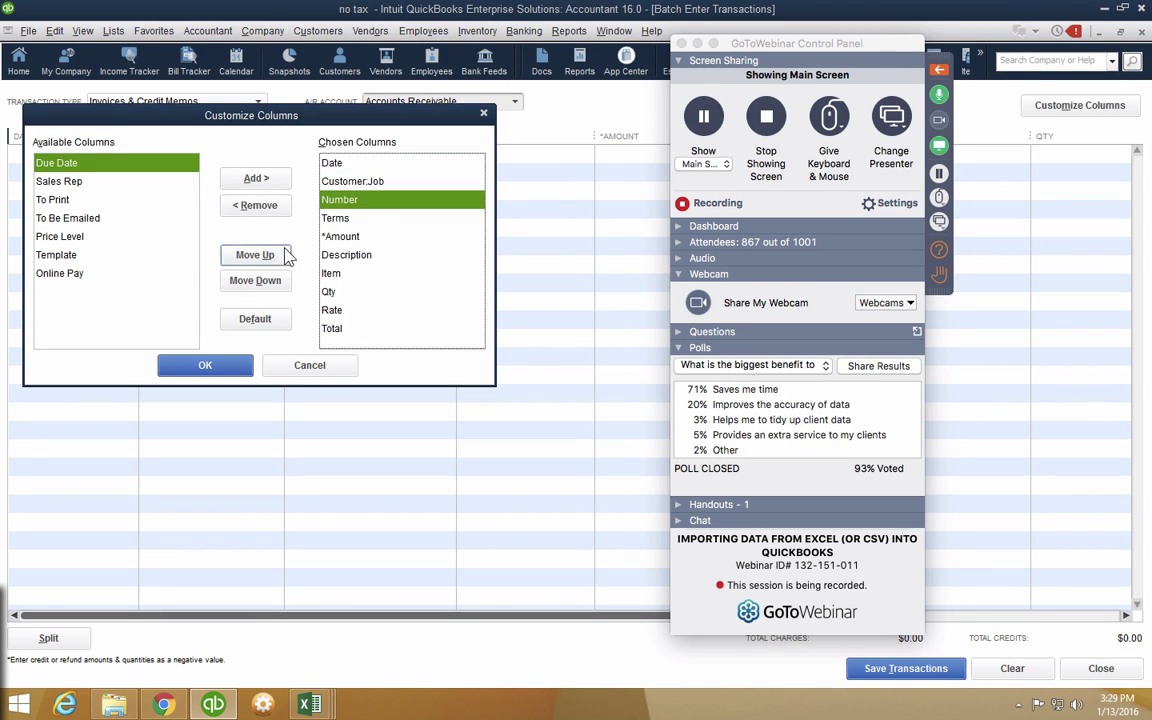
click(255, 255)
click(361, 203)
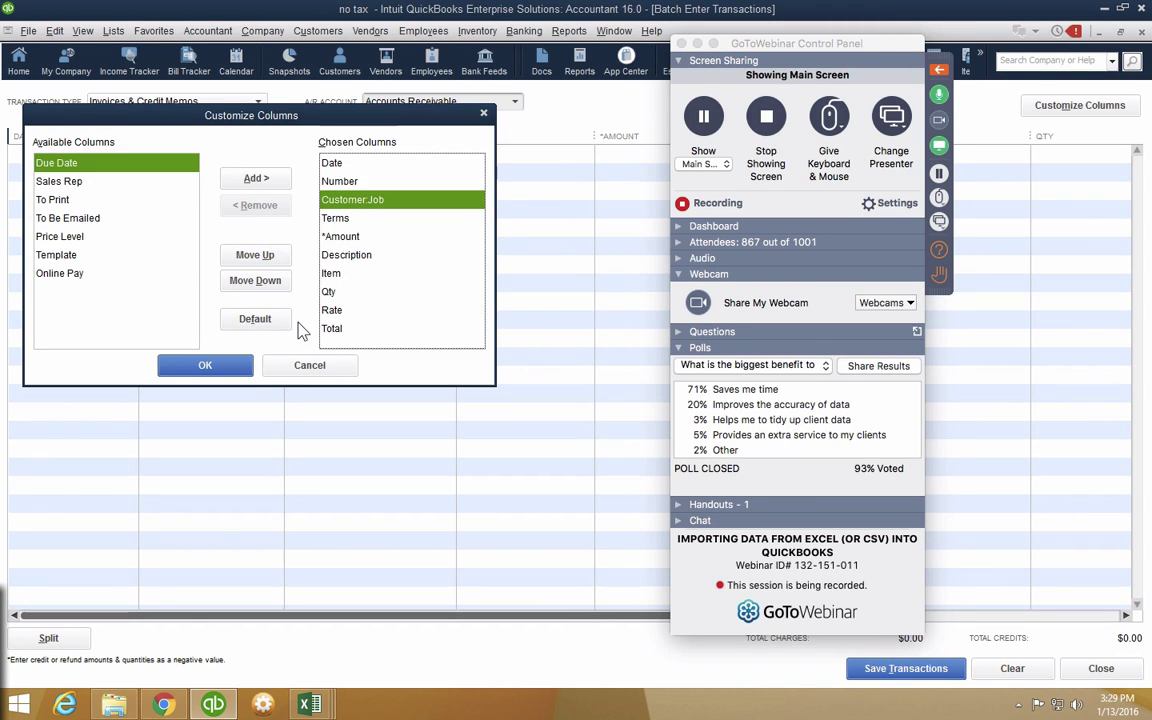
click(333, 274)
click(255, 255)
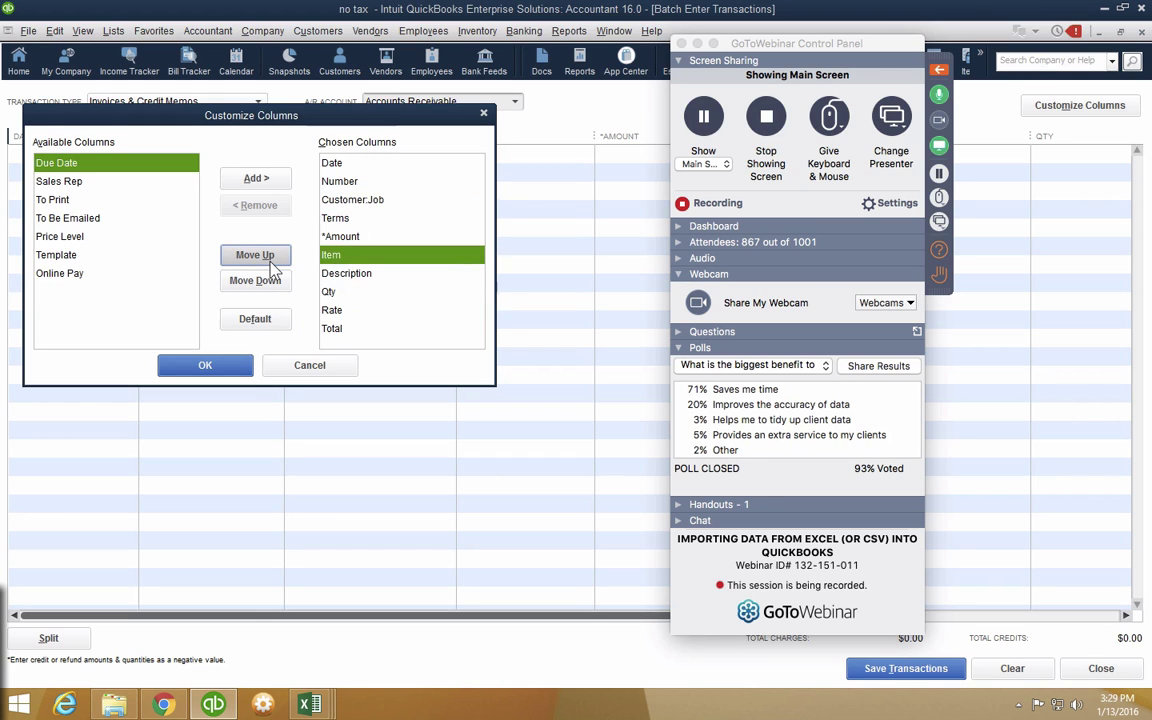
click(255, 255)
click(255, 255)
click(345, 273)
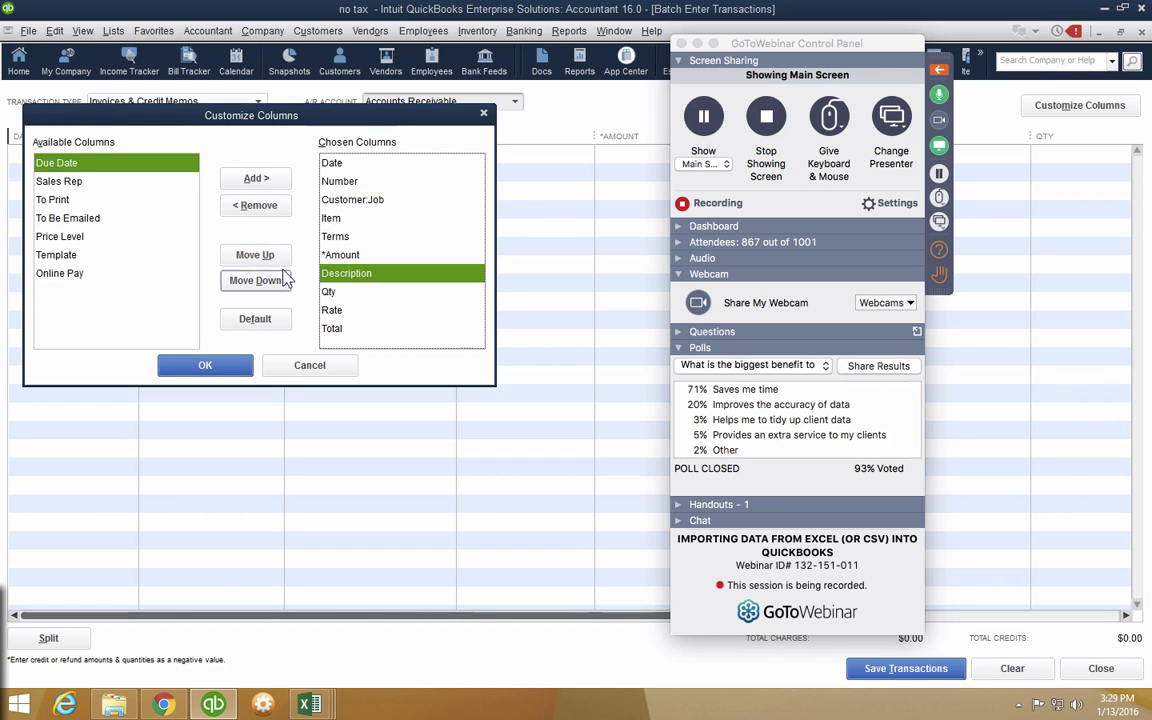
click(255, 255)
click(255, 255)
- Remove Terms, Qty and Rate from the columns and apply the new layout
click(345, 273)
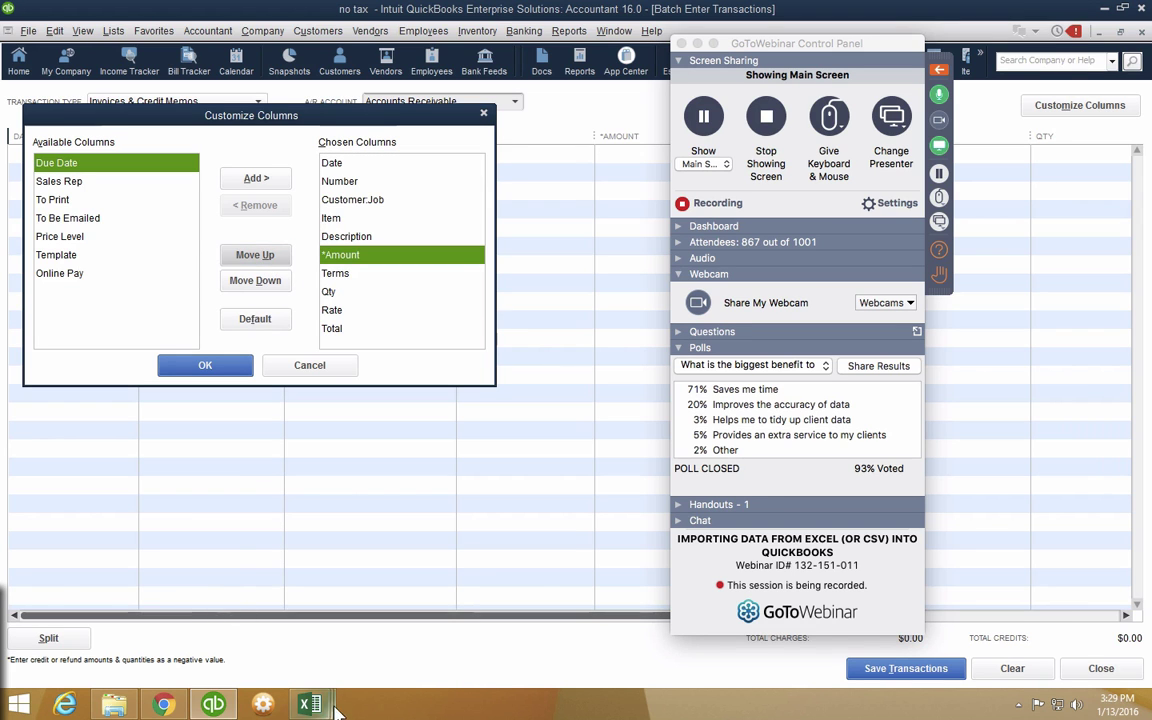
mouse_move(309, 705)
click(430, 615)
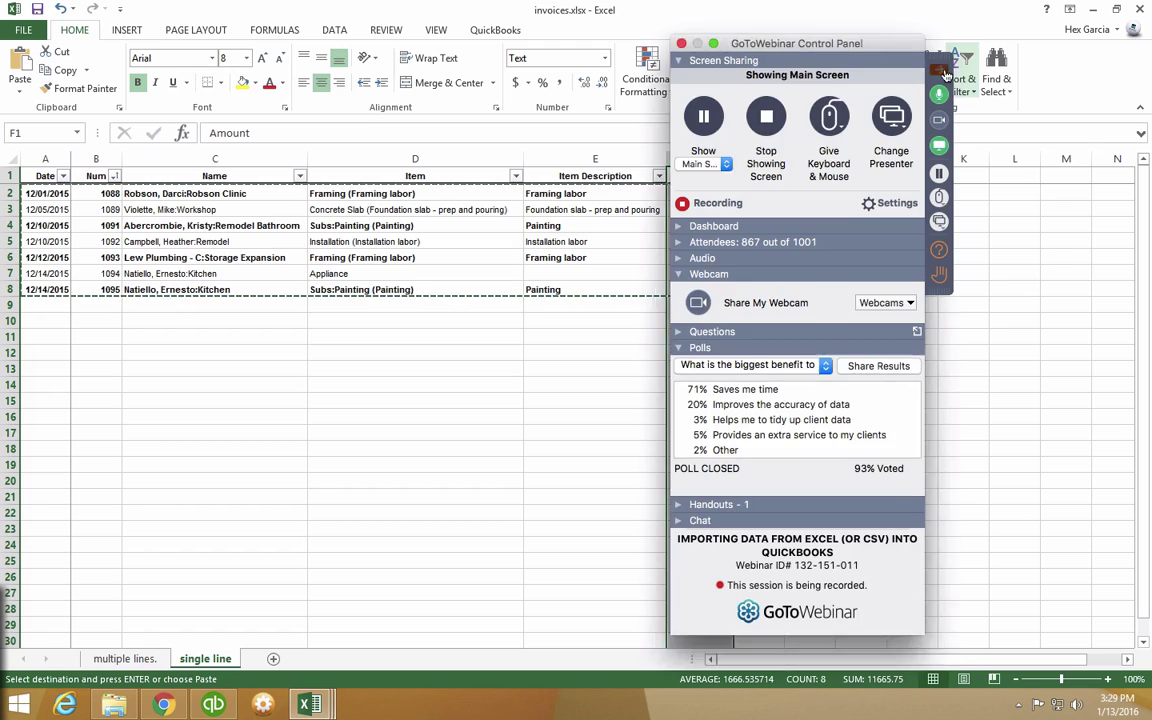
key(alt+Tab)
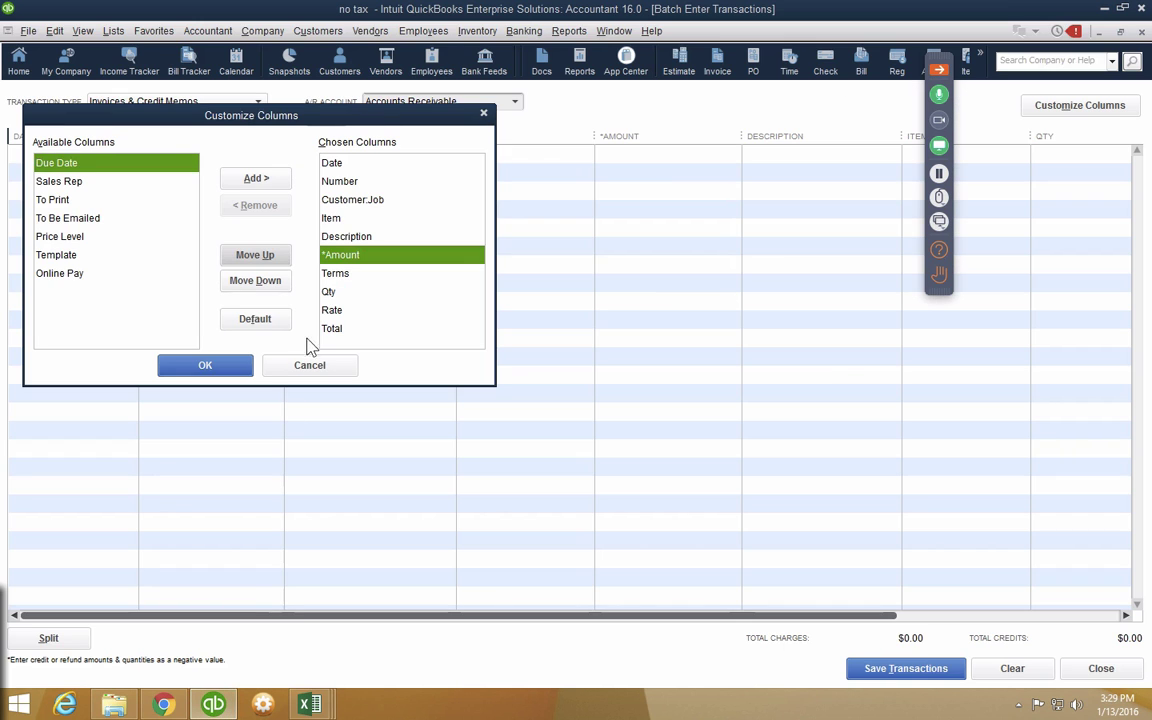
click(334, 273)
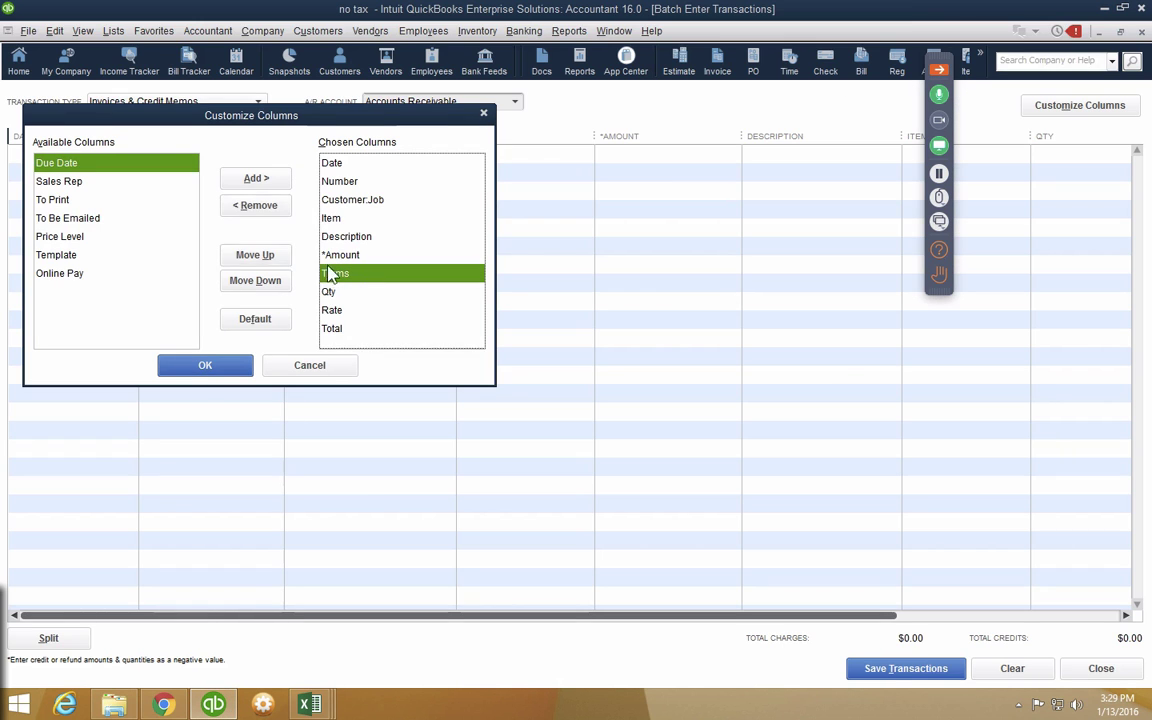
click(272, 205)
click(272, 205)
click(272, 205)
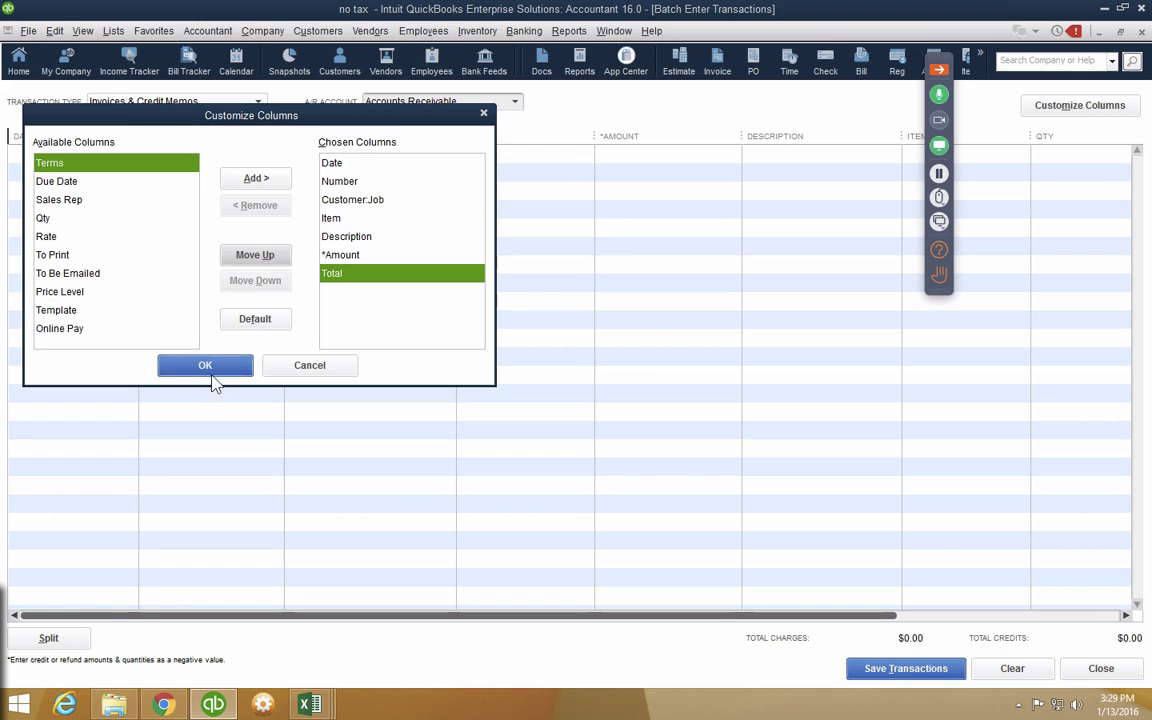
click(212, 366)
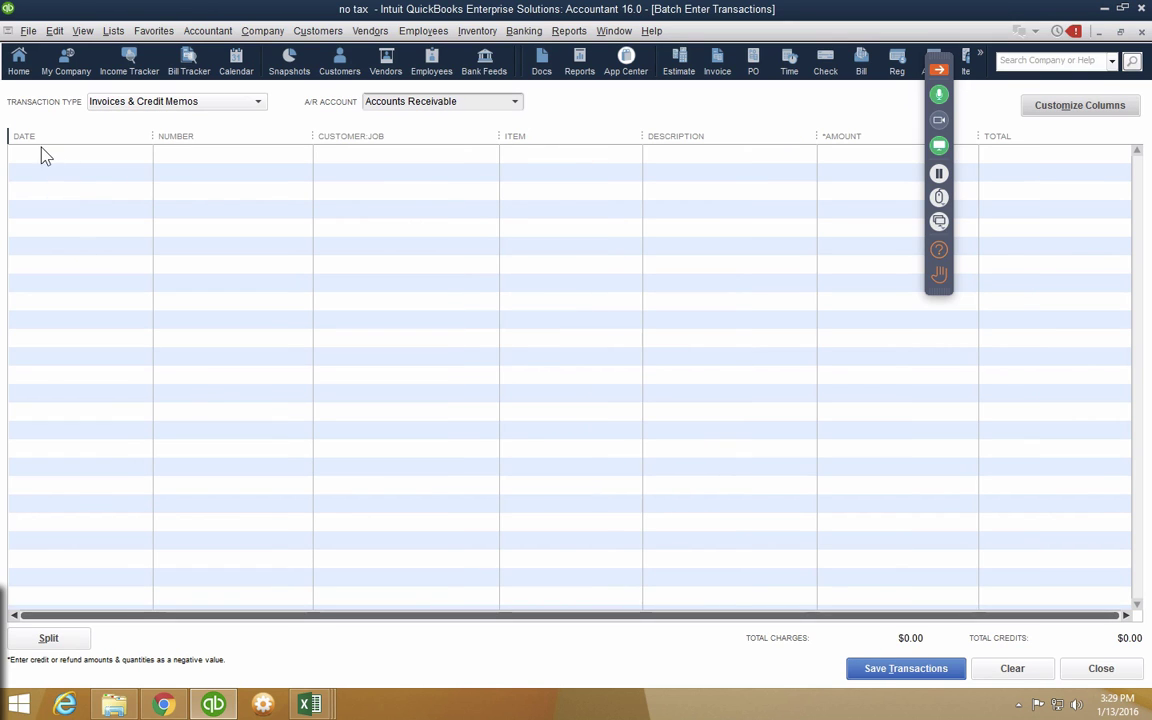
- Paste the copied invoice lines into the grid, narrowing Number and widening Item
click(110, 185)
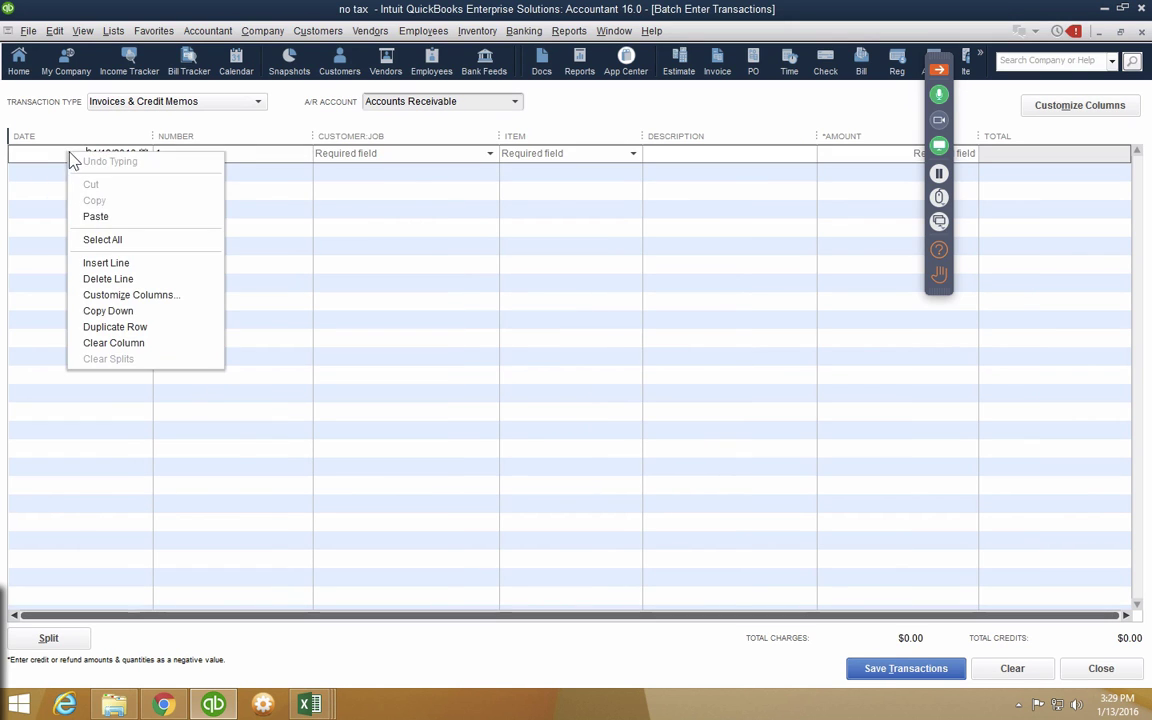
click(92, 217)
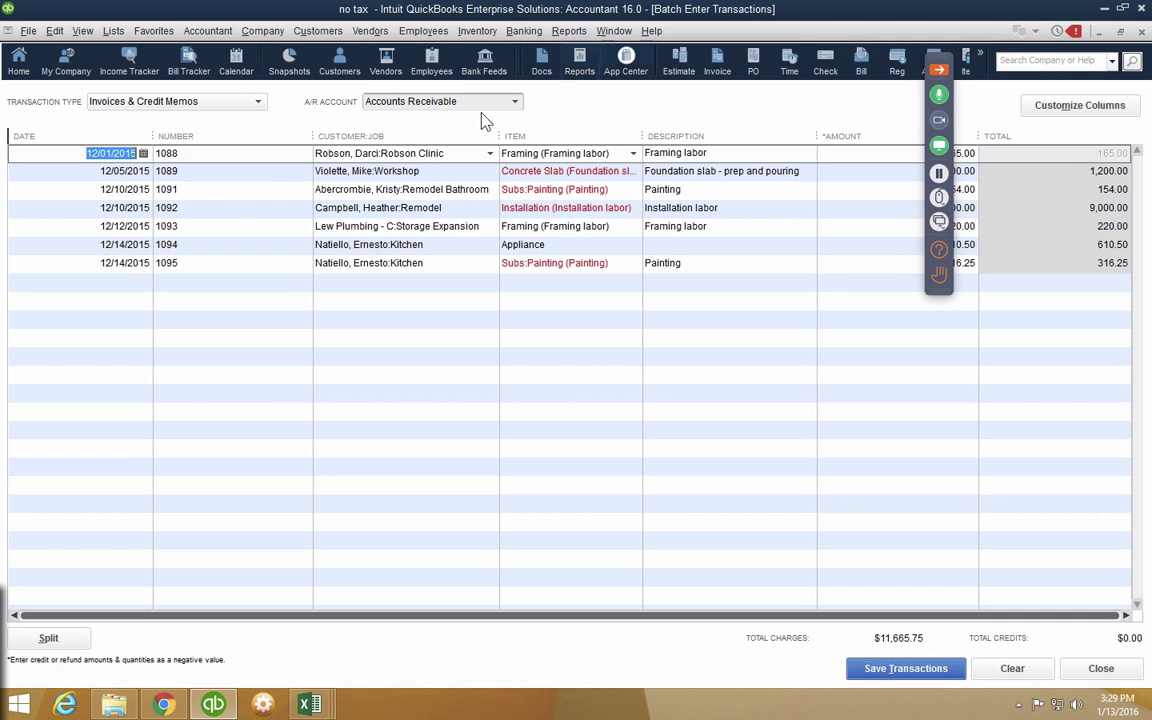
drag(309, 139, 233, 135)
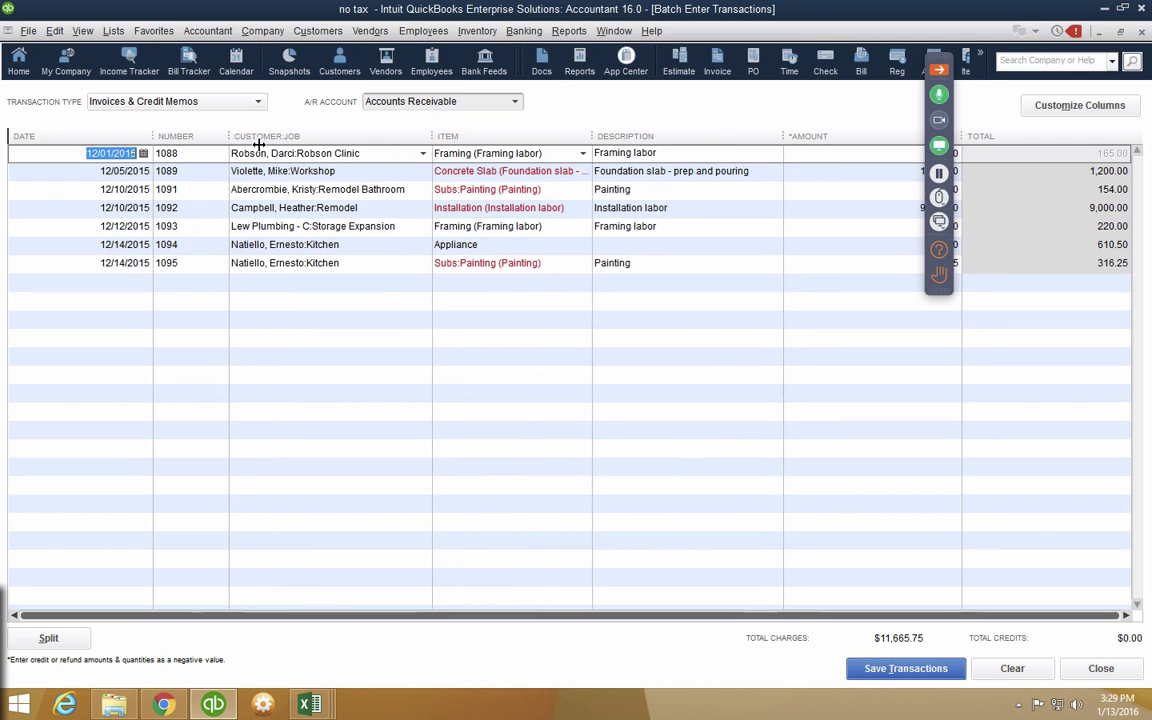
drag(594, 138, 612, 137)
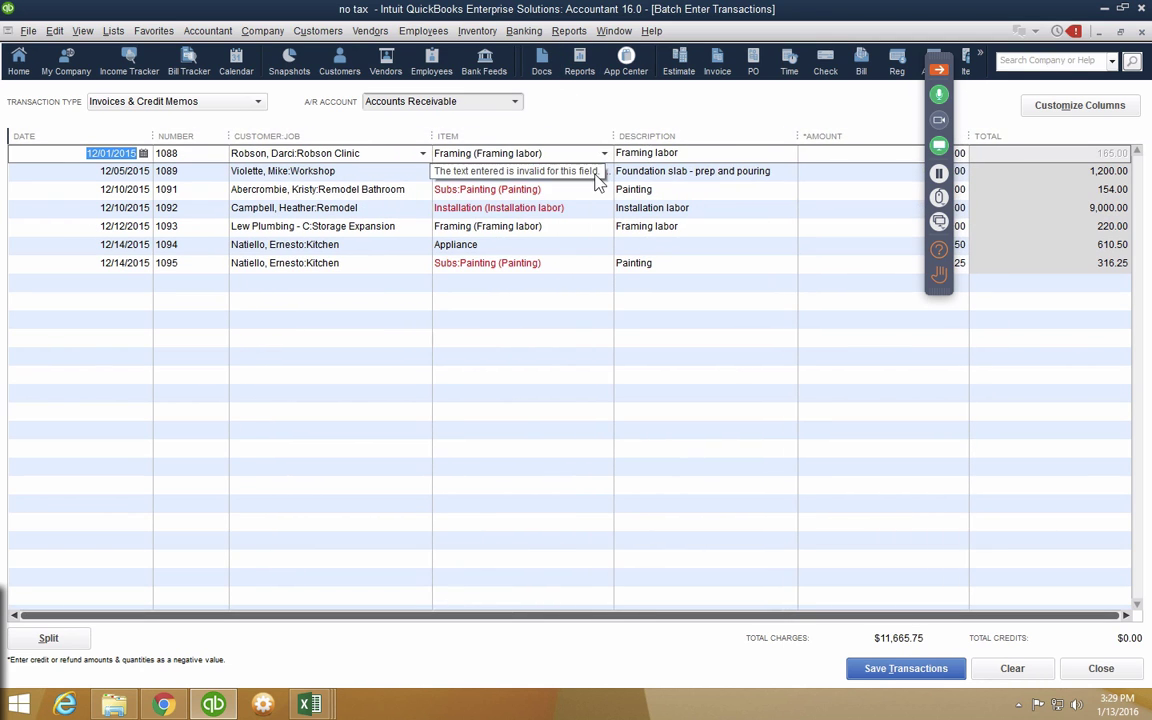
- Shorten invoice 1089's item name to Concrete Slab
click(599, 175)
click(603, 172)
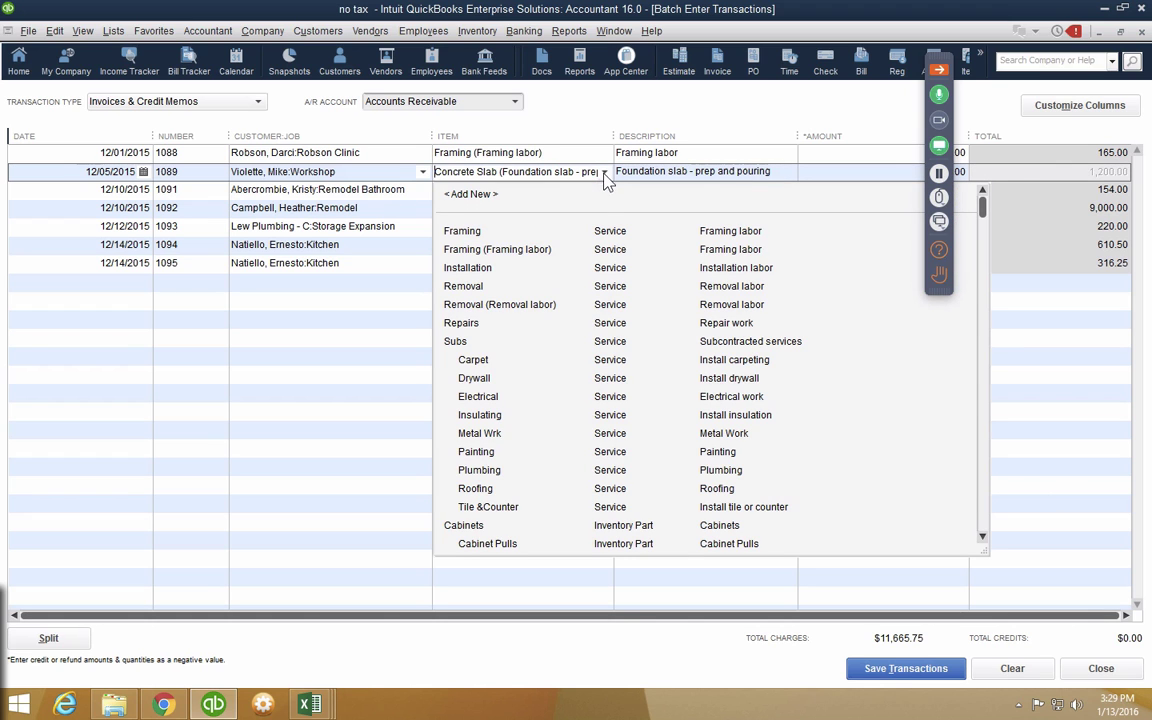
scroll(476, 483, down, 4)
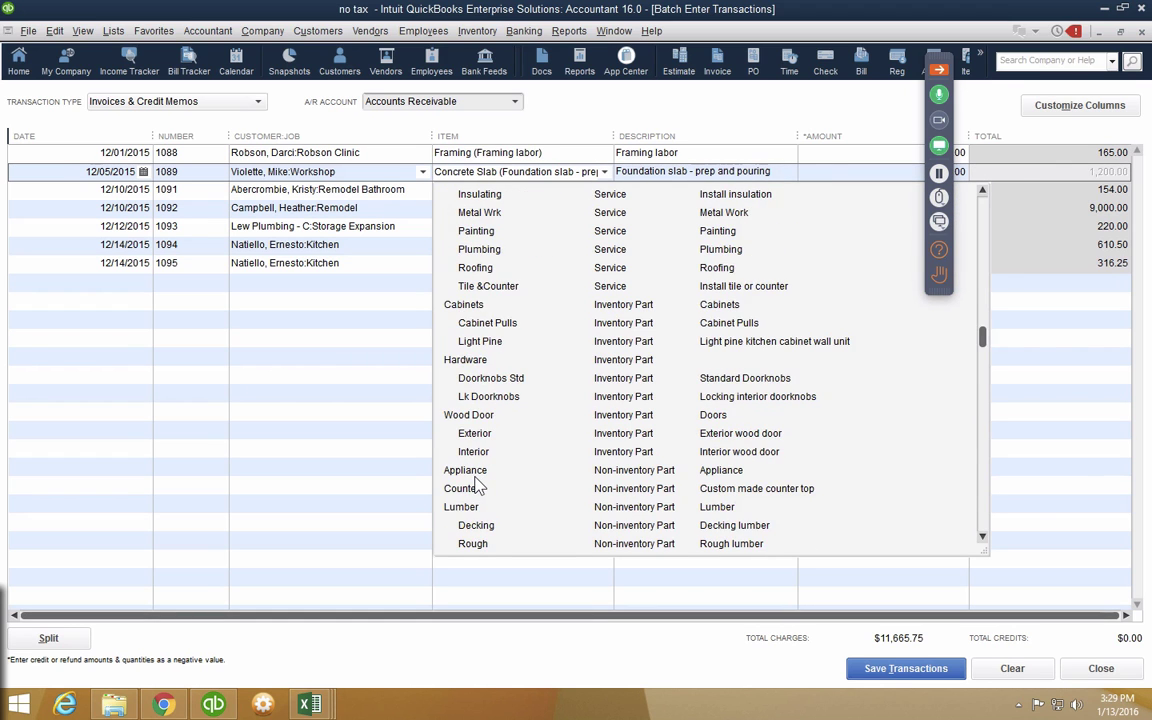
scroll(476, 484, down, 6)
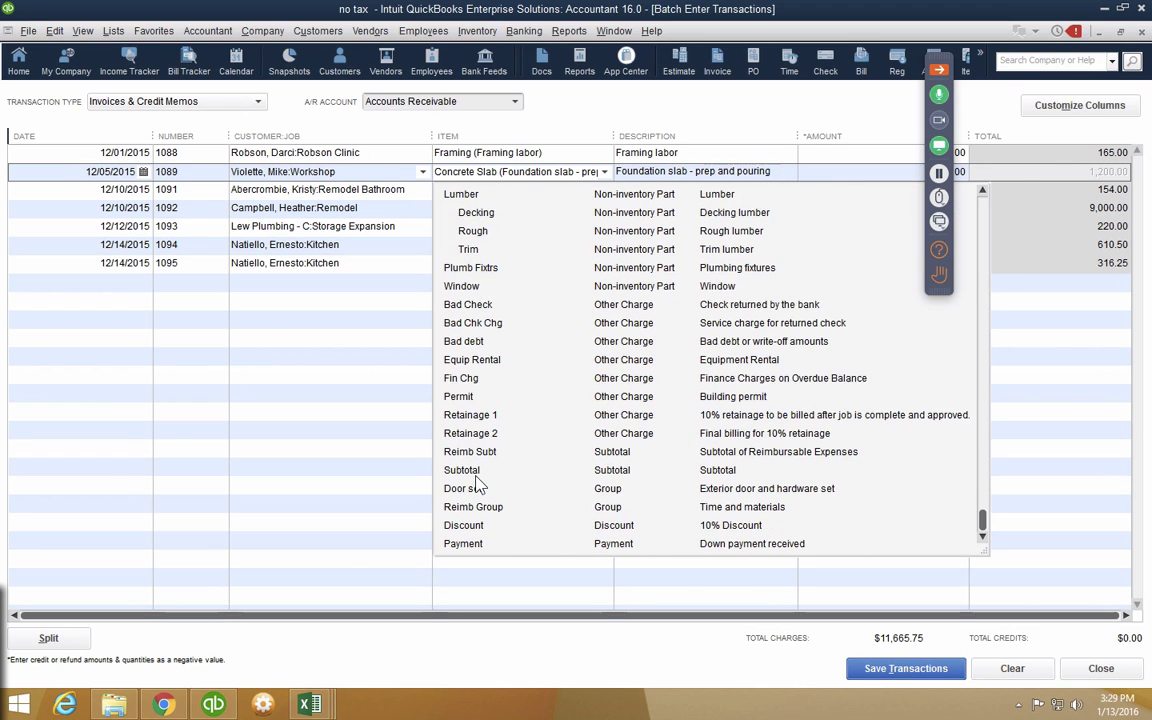
scroll(476, 484, up, 8)
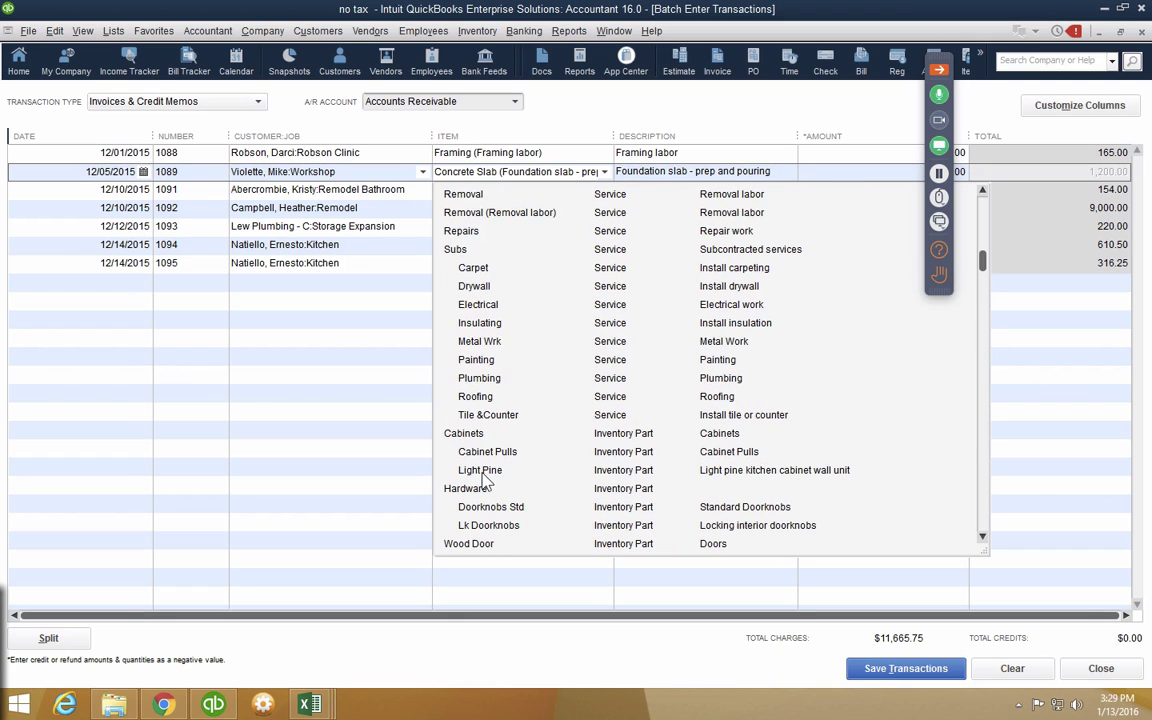
scroll(497, 469, up, 1)
scroll(497, 471, up, 1)
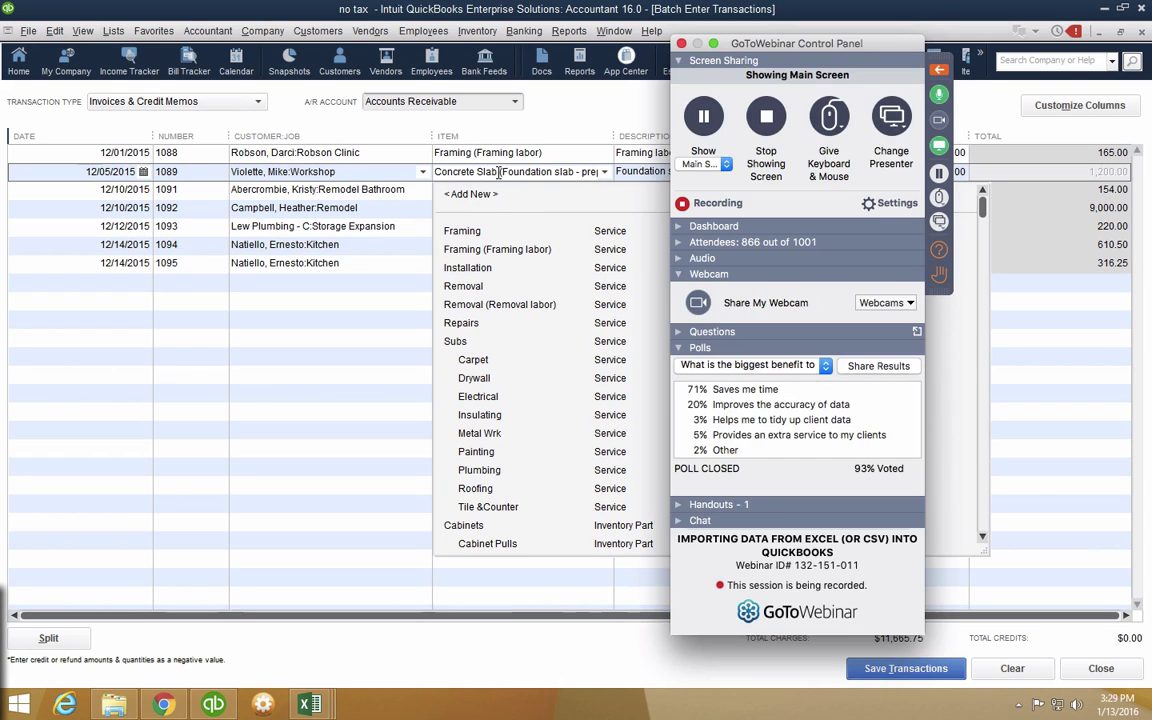
drag(512, 171, 598, 171)
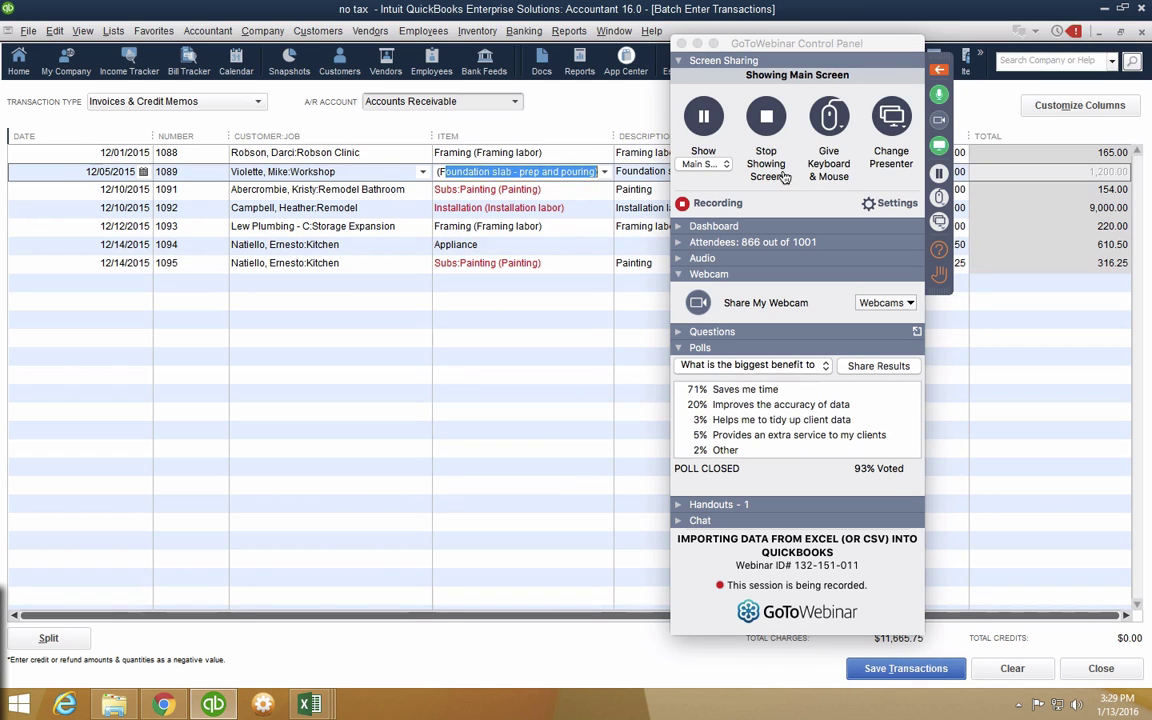
key(BackSpace)
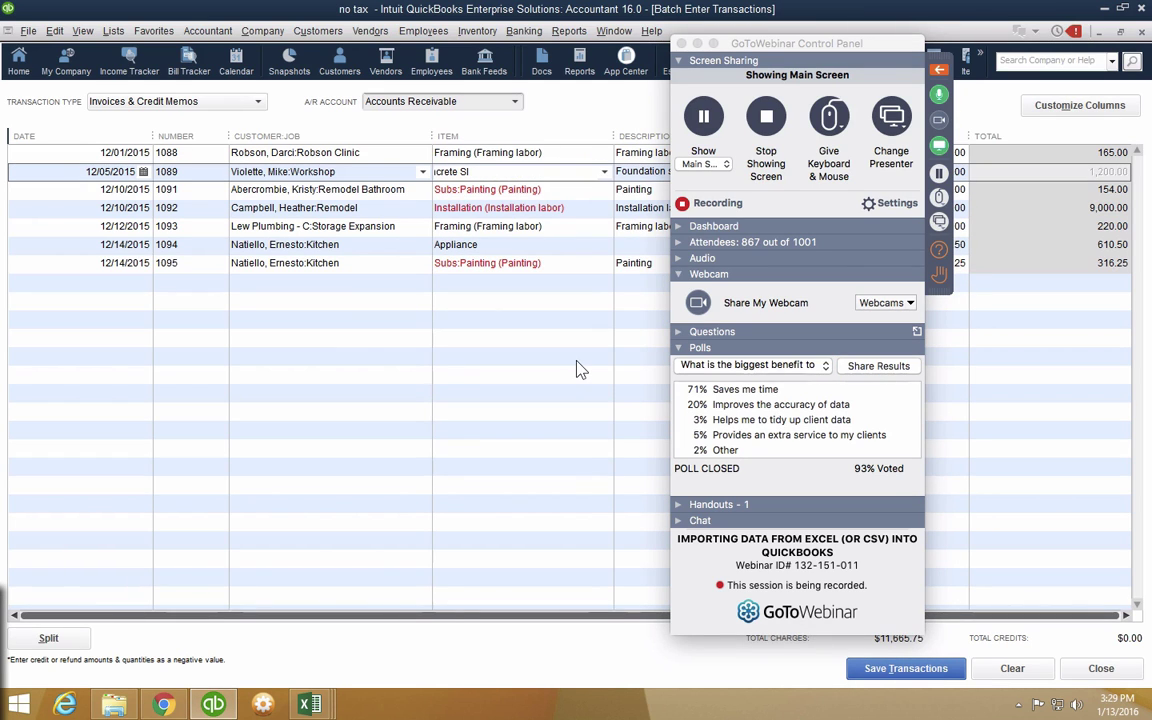
text(b)
key(Tab)
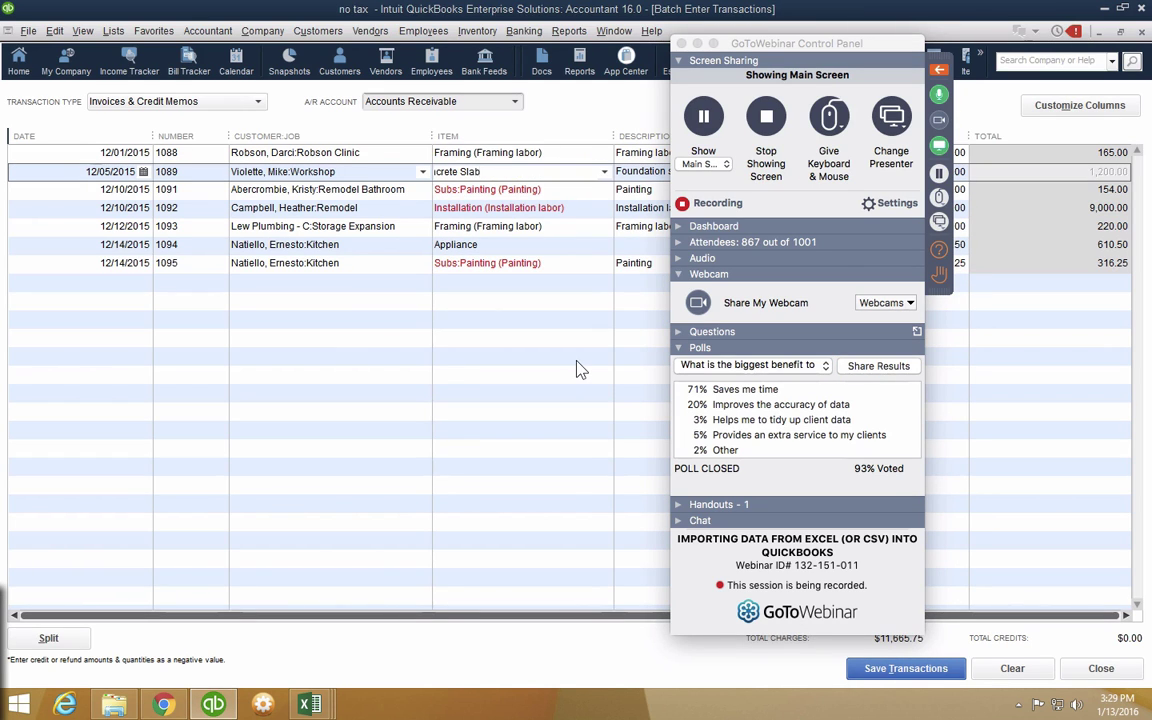
- Create Concrete Slab as a Service item posting to Construction Income
click(540, 262)
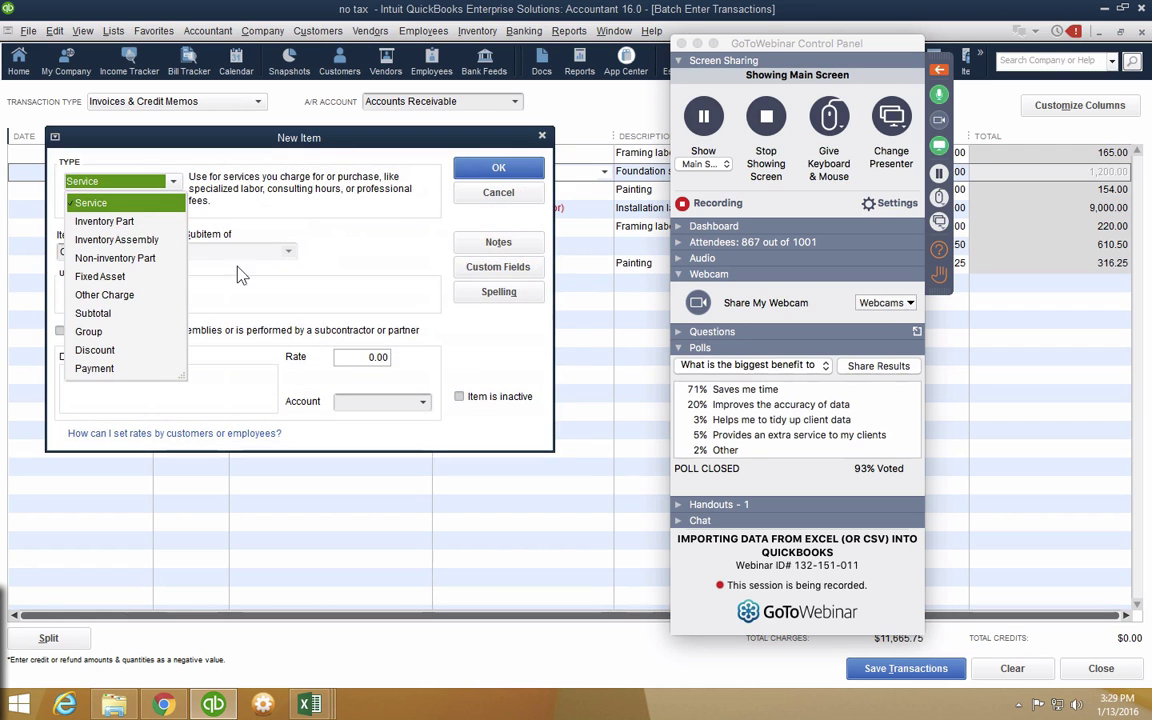
click(517, 176)
click(517, 170)
click(528, 224)
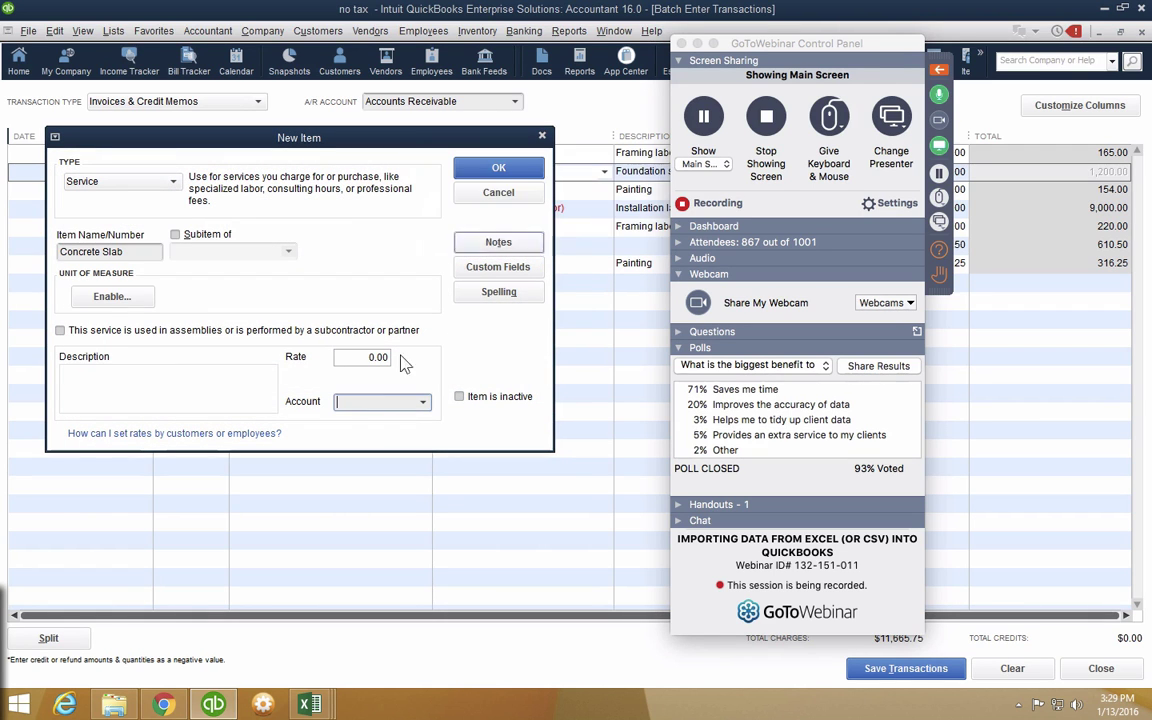
click(422, 401)
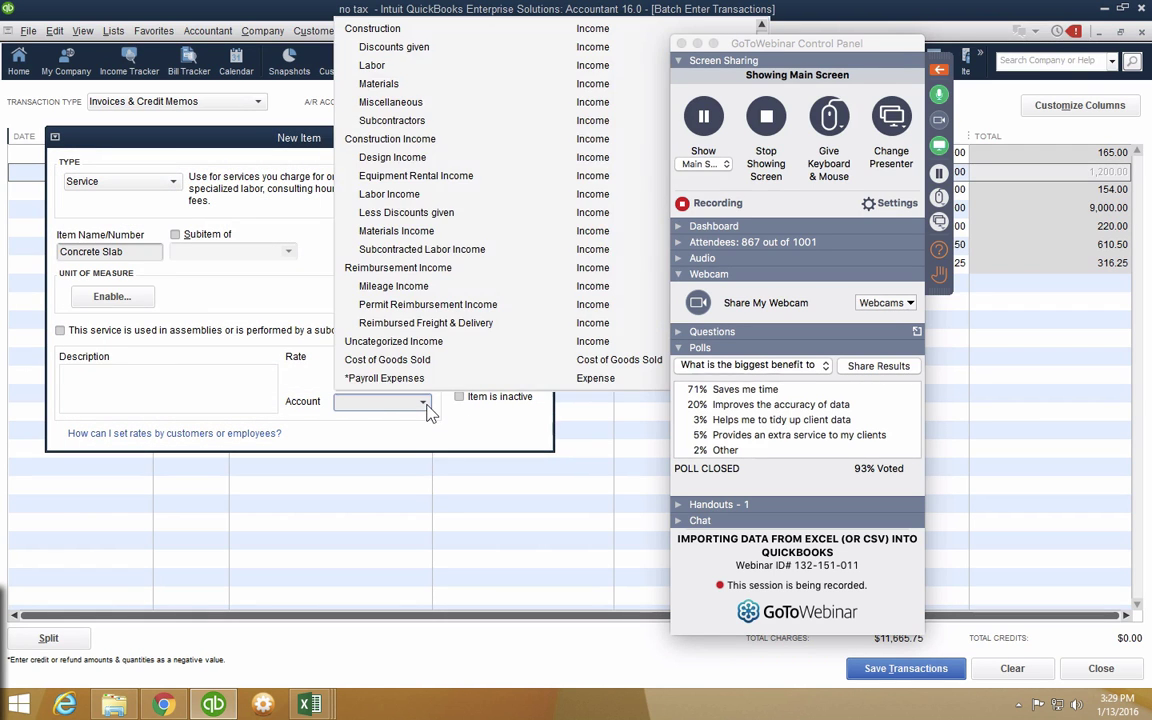
click(400, 134)
click(489, 167)
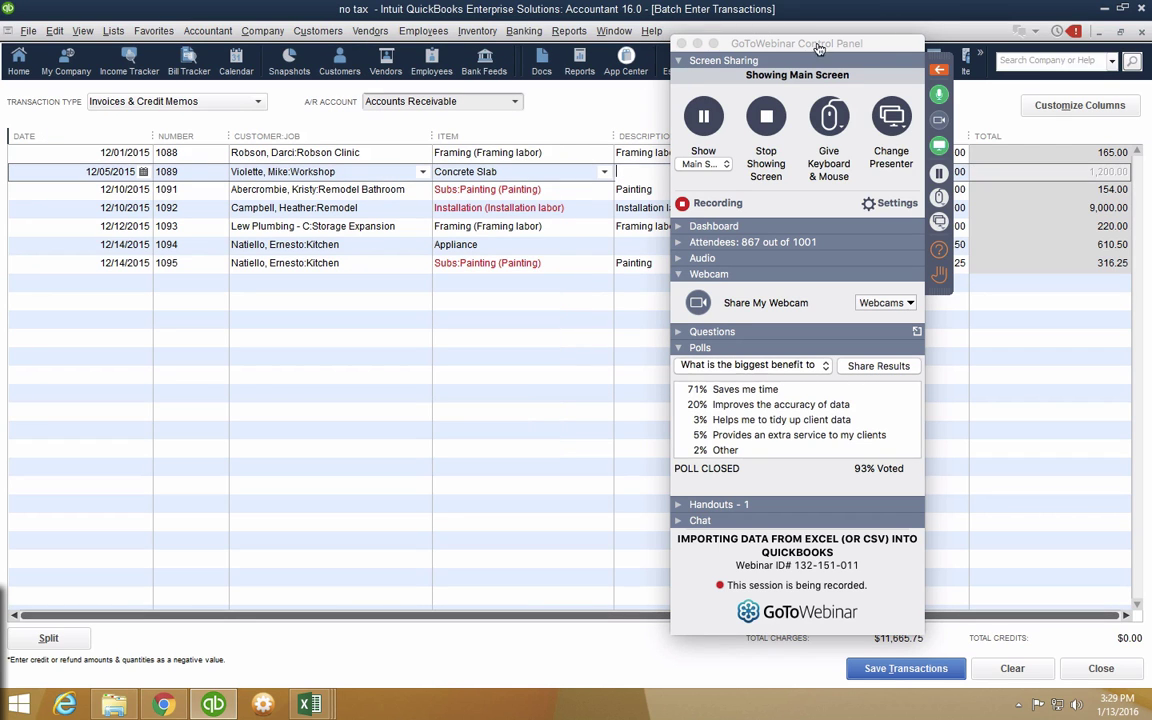
click(942, 68)
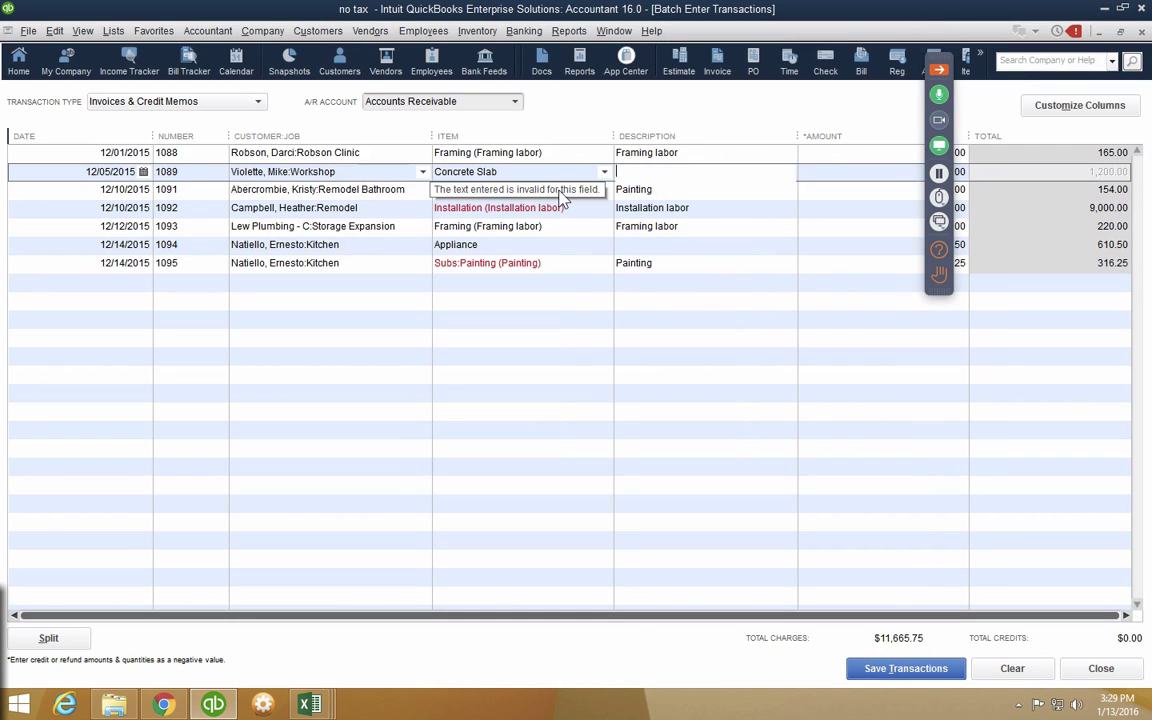
- Set items: Concrete Slab for 1091, Subs:Electrical for 1092, Subs:Metal Wrk for 1095
click(560, 190)
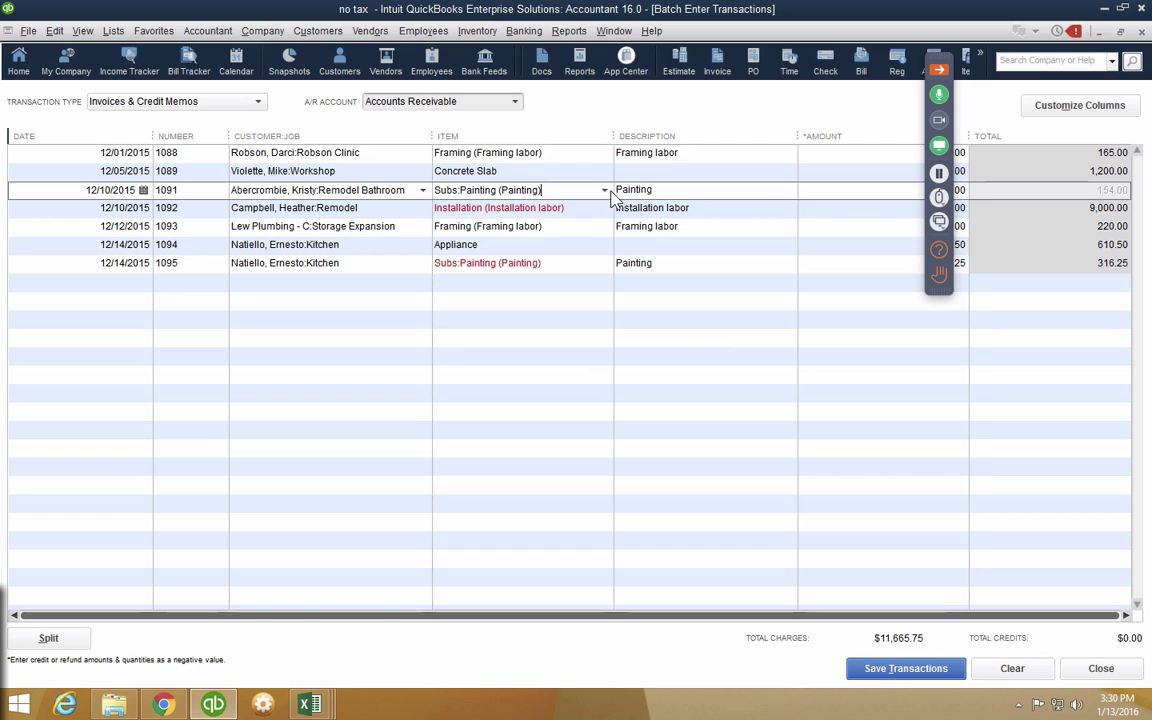
click(605, 190)
click(503, 250)
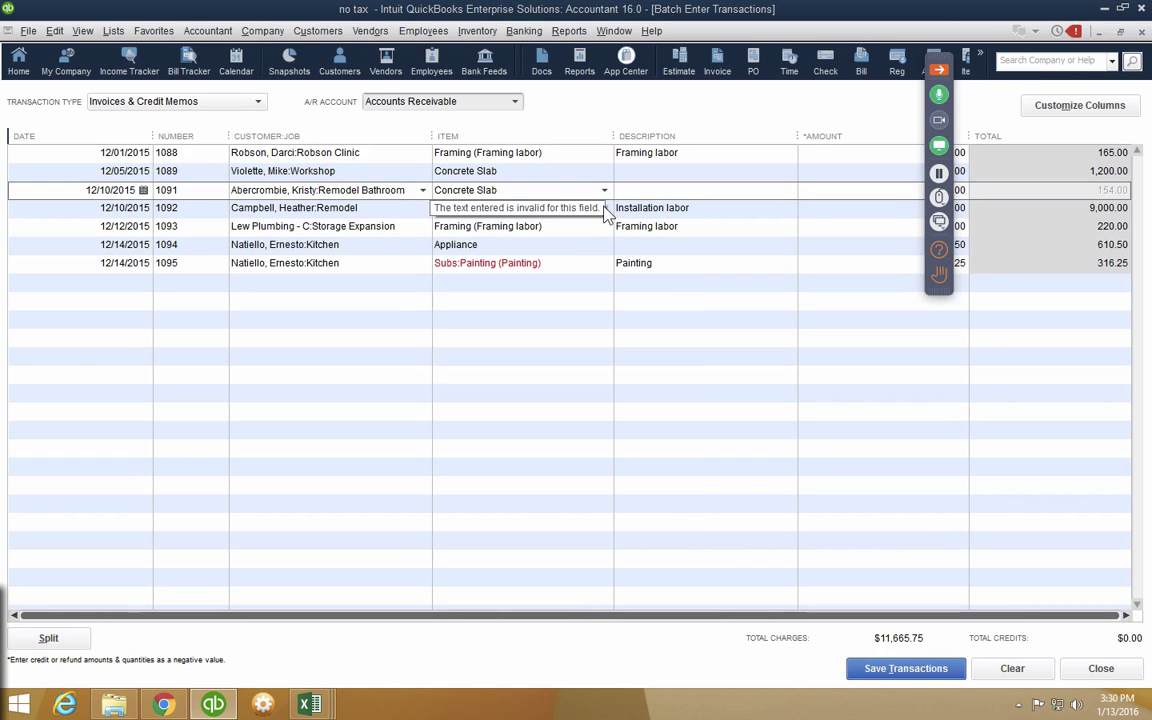
click(603, 212)
click(605, 208)
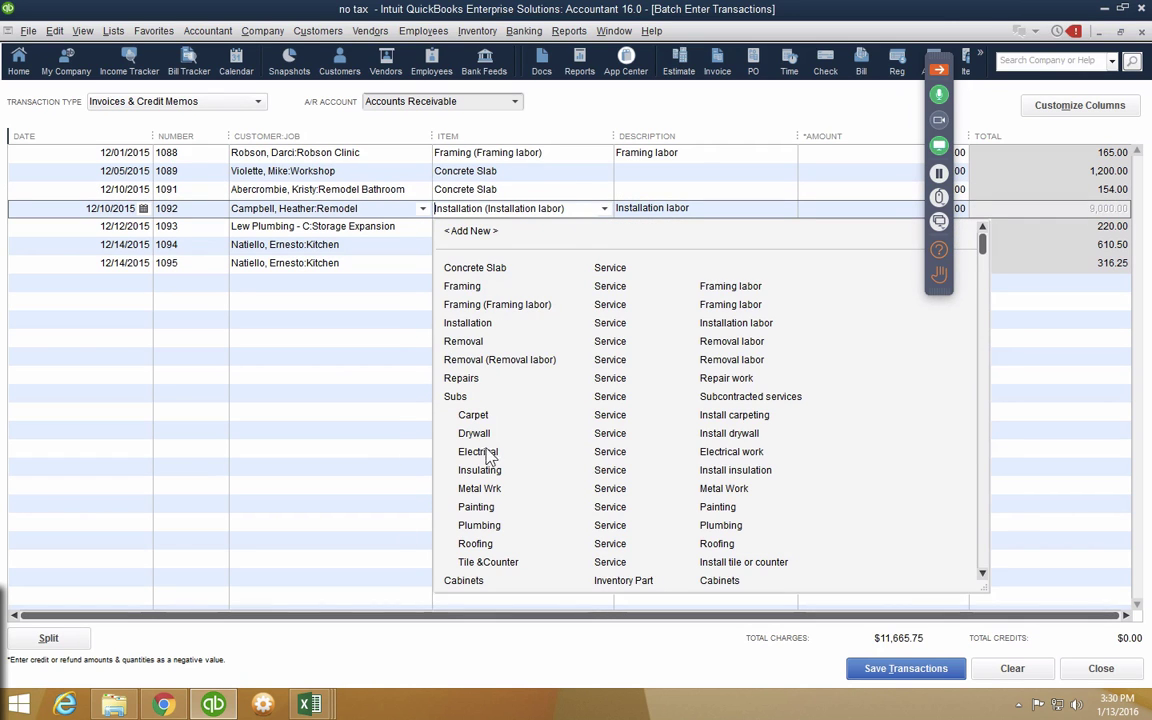
click(525, 448)
click(604, 264)
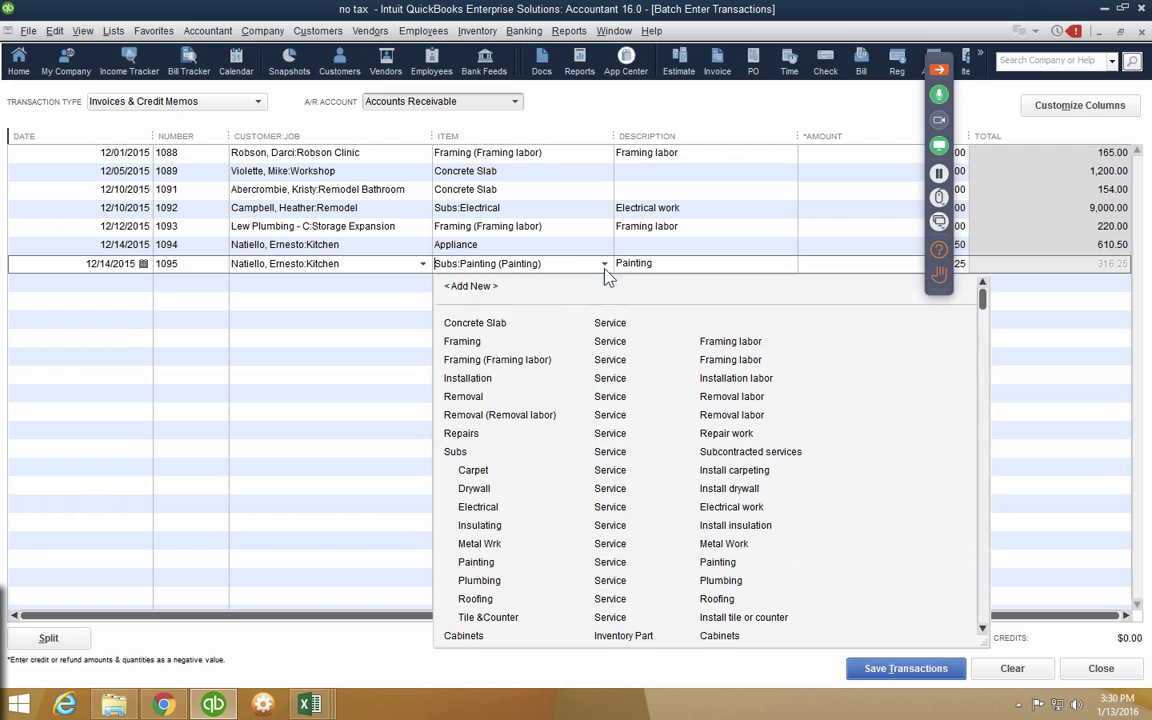
click(488, 544)
key(Return)
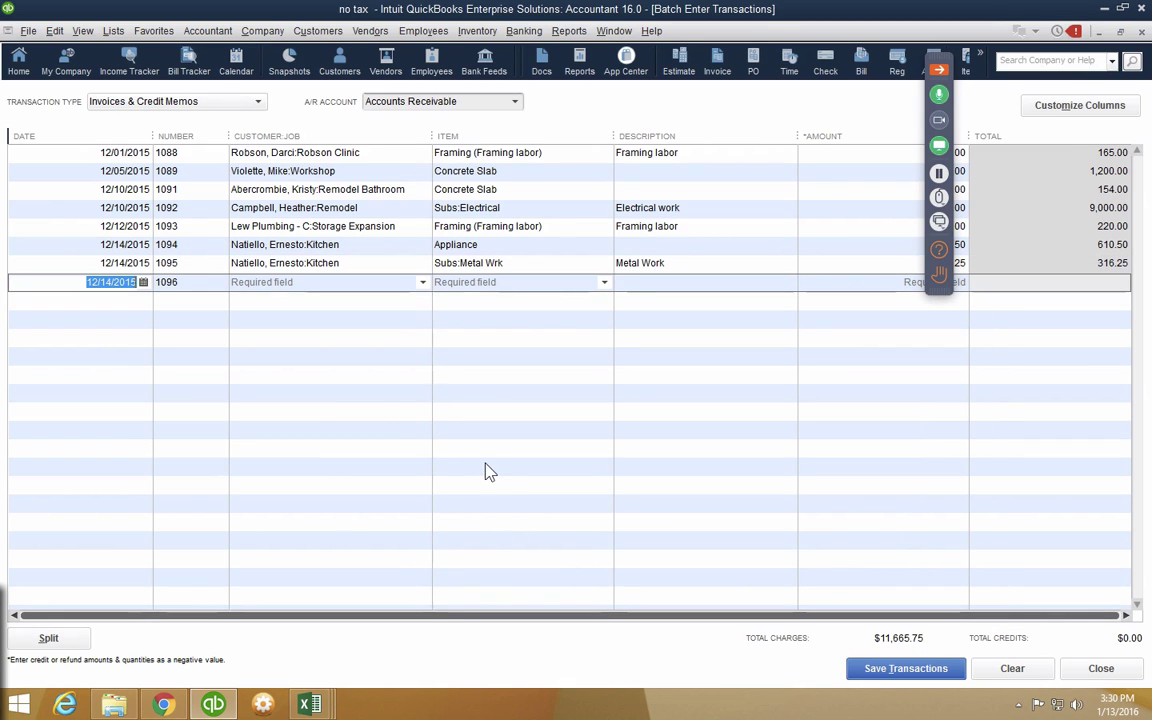
click(560, 153)
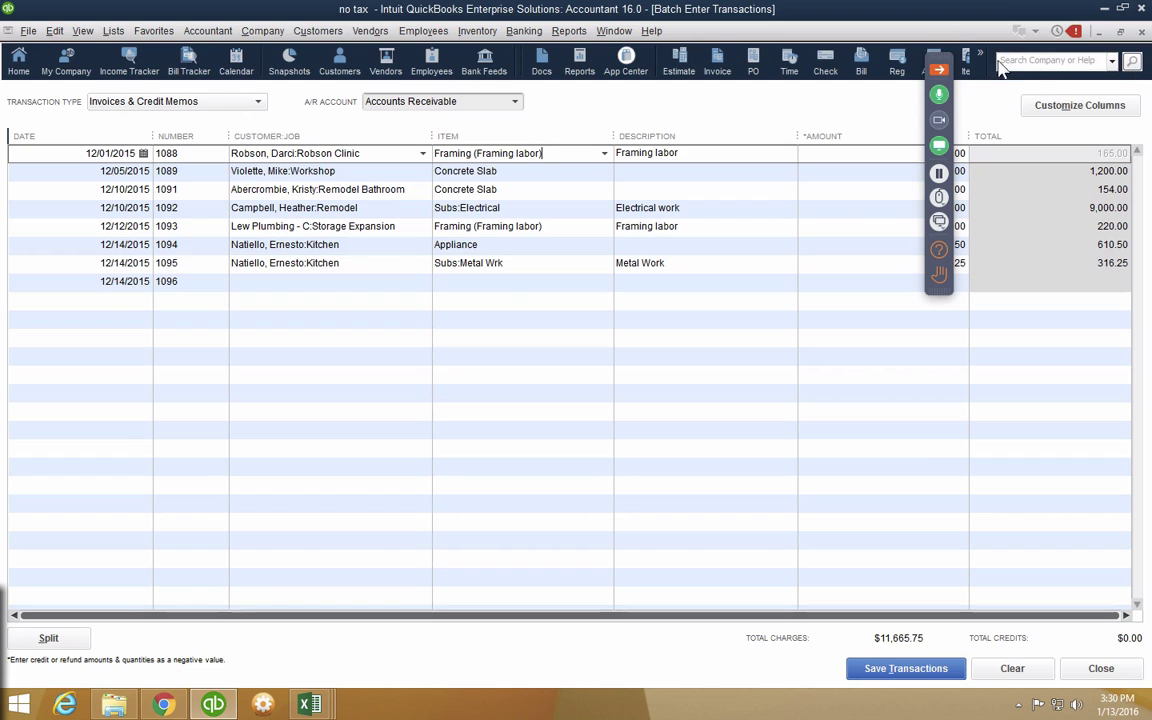
click(938, 62)
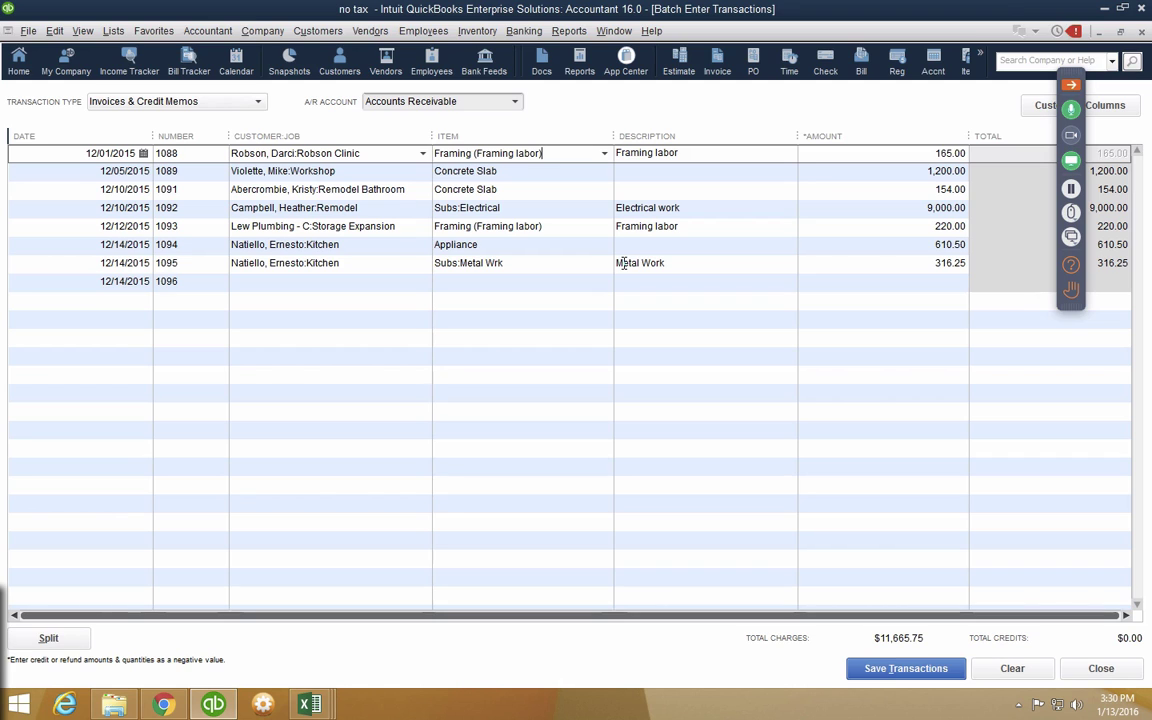
- Save the seven batch invoices to Accounts Receivable
click(410, 282)
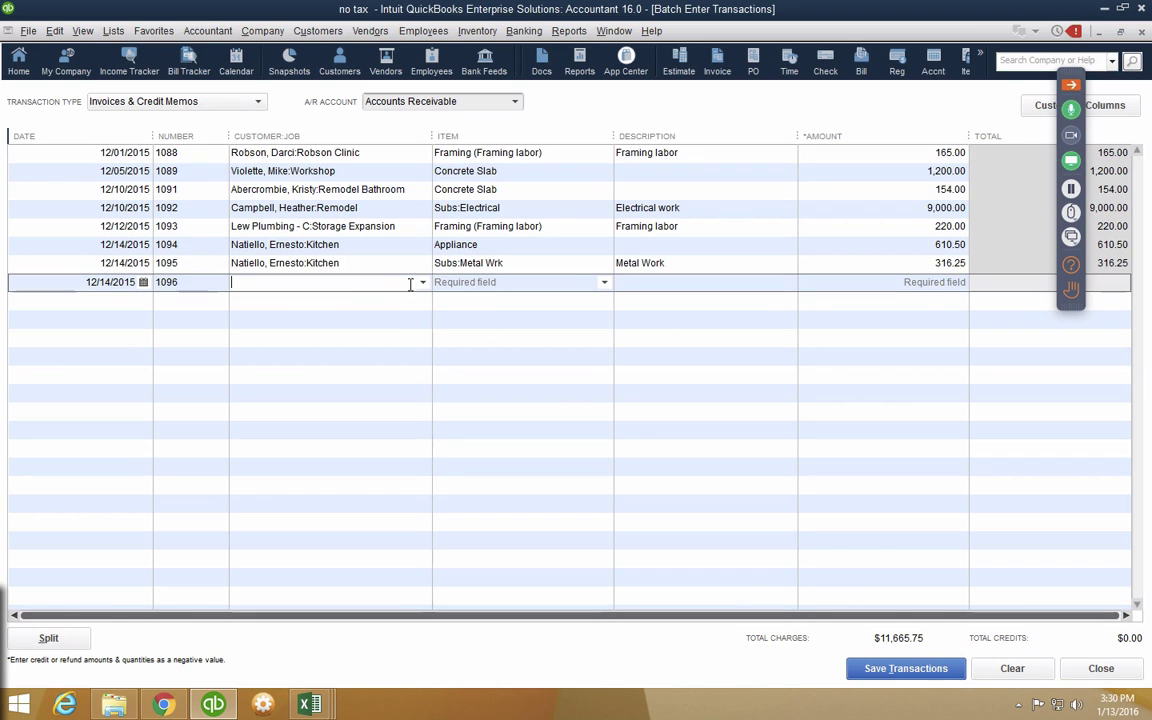
click(920, 676)
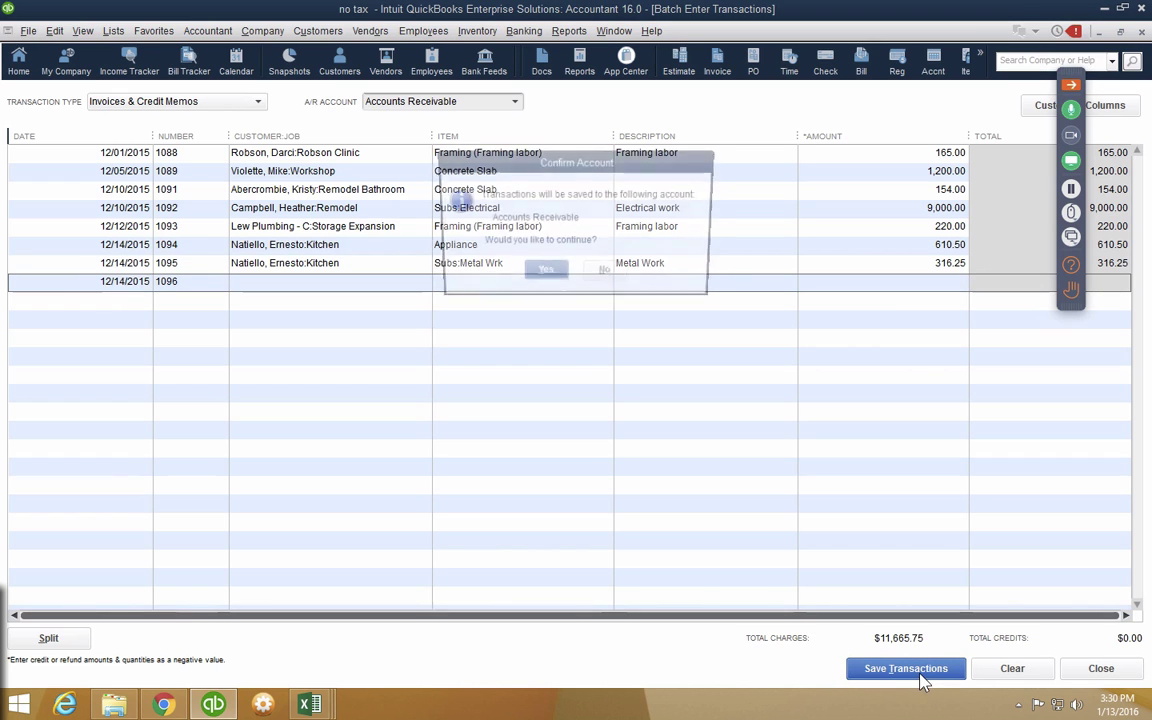
click(545, 270)
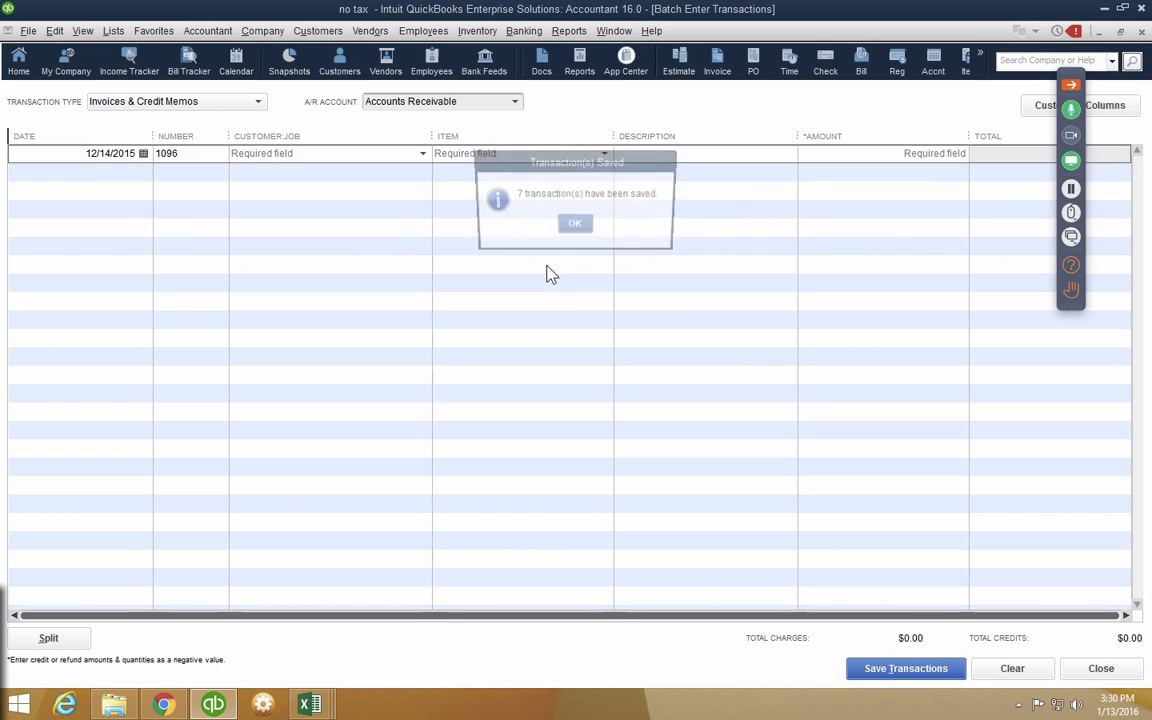
click(574, 223)
- List invoices for all dates on the Customer Center's Transactions tab
click(318, 31)
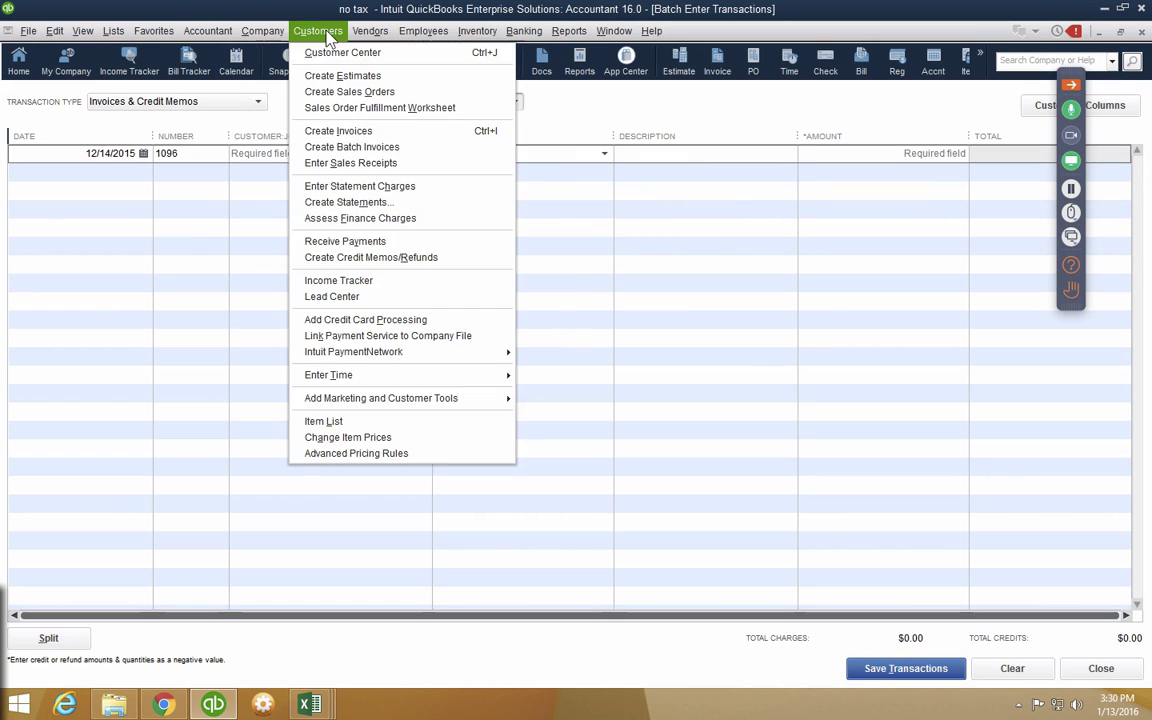
click(342, 52)
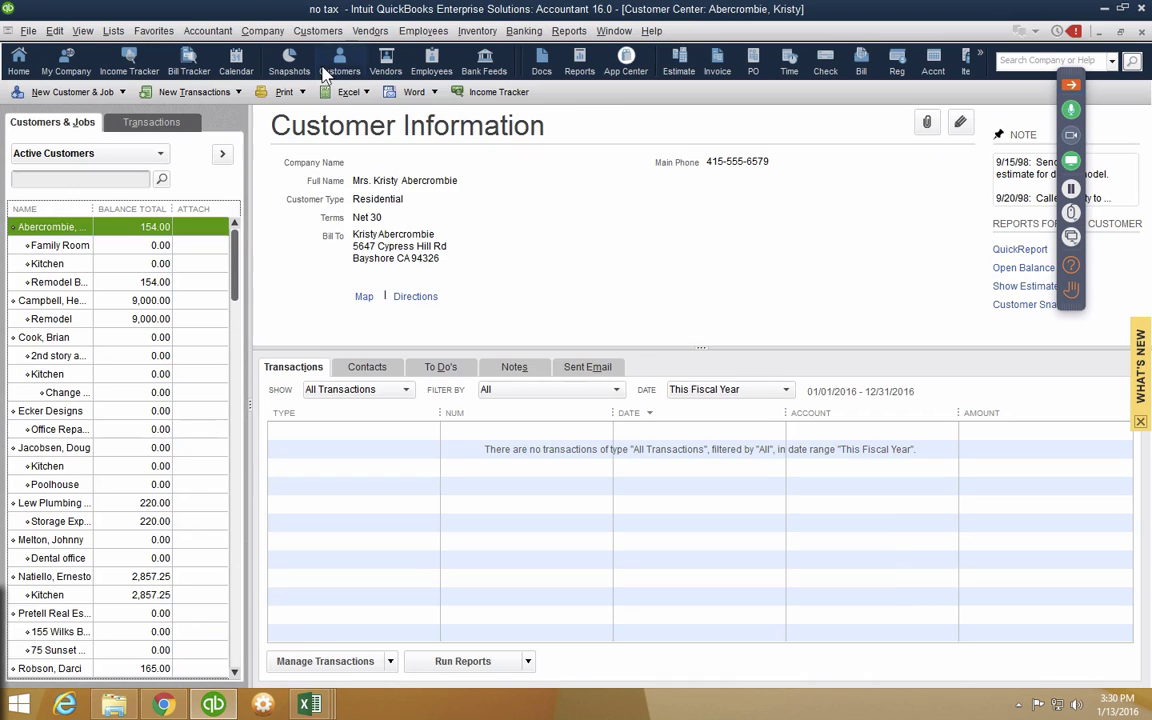
click(158, 123)
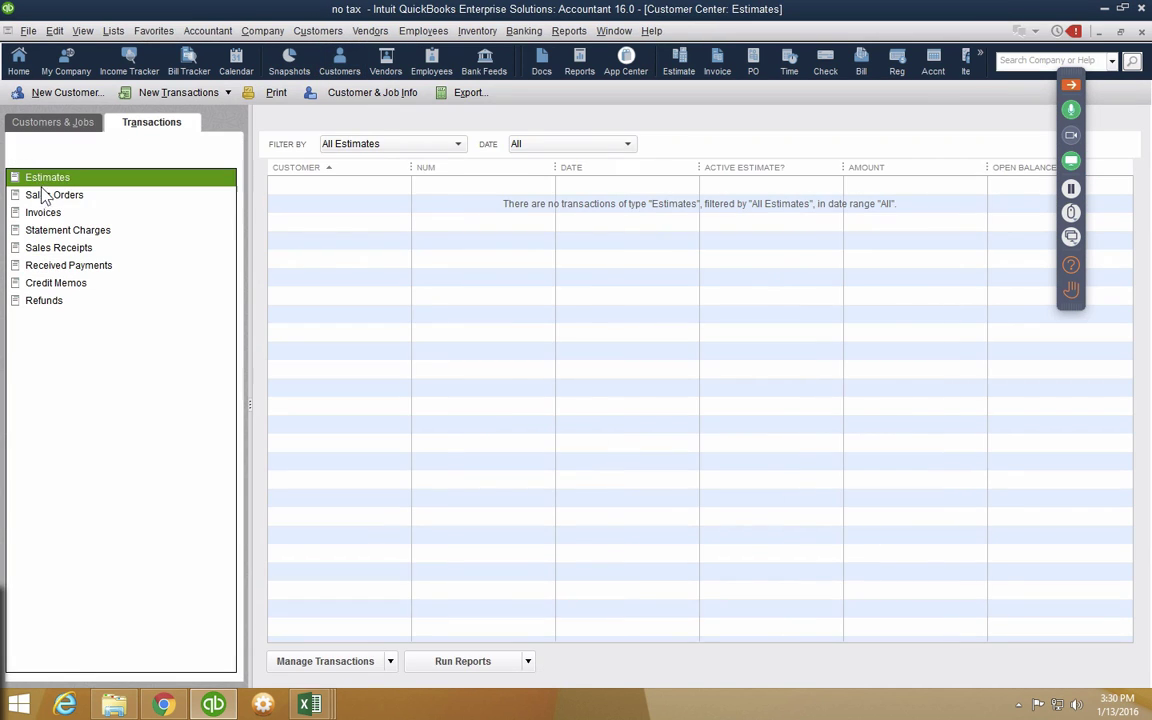
click(43, 213)
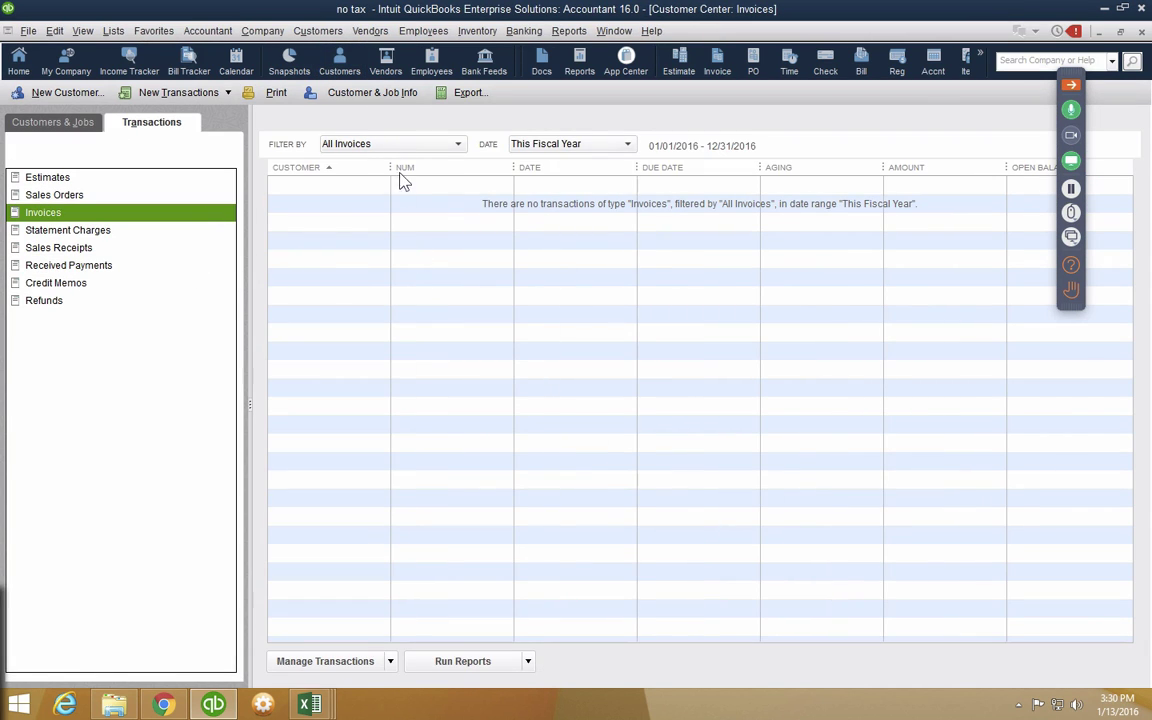
click(557, 146)
scroll(549, 184, up, 2)
click(527, 163)
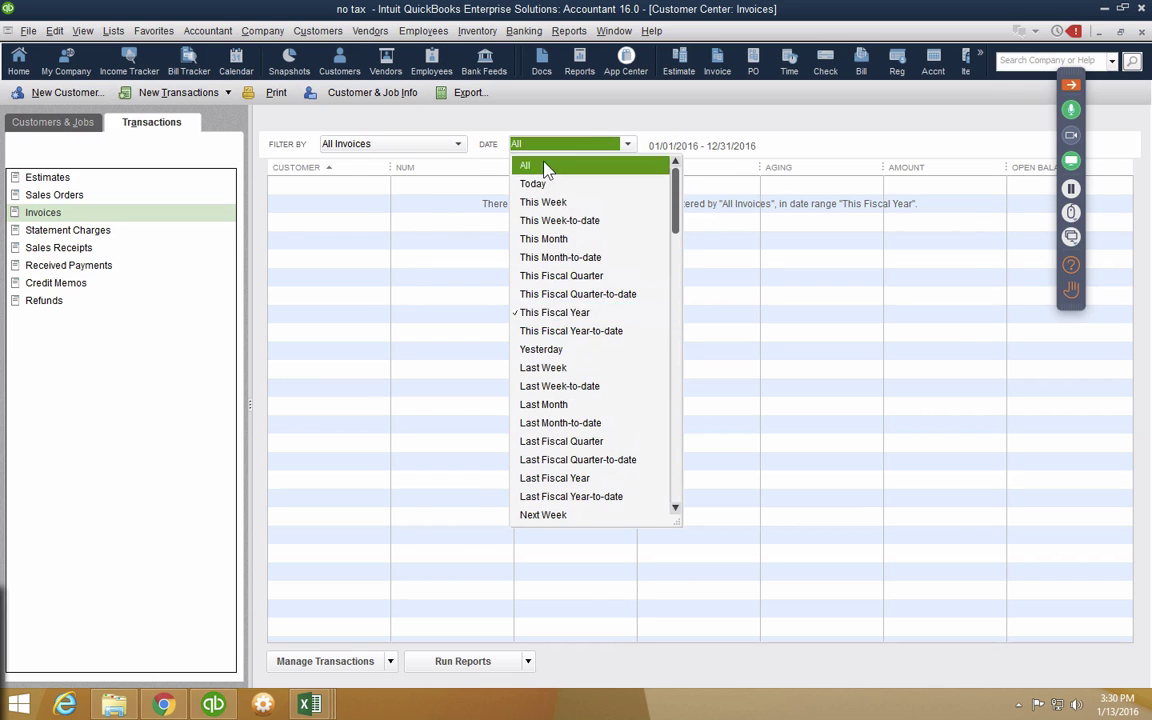
- Review the 1,930.50 invoice 1094 and invoice 1093 with full item names
double_click(350, 244)
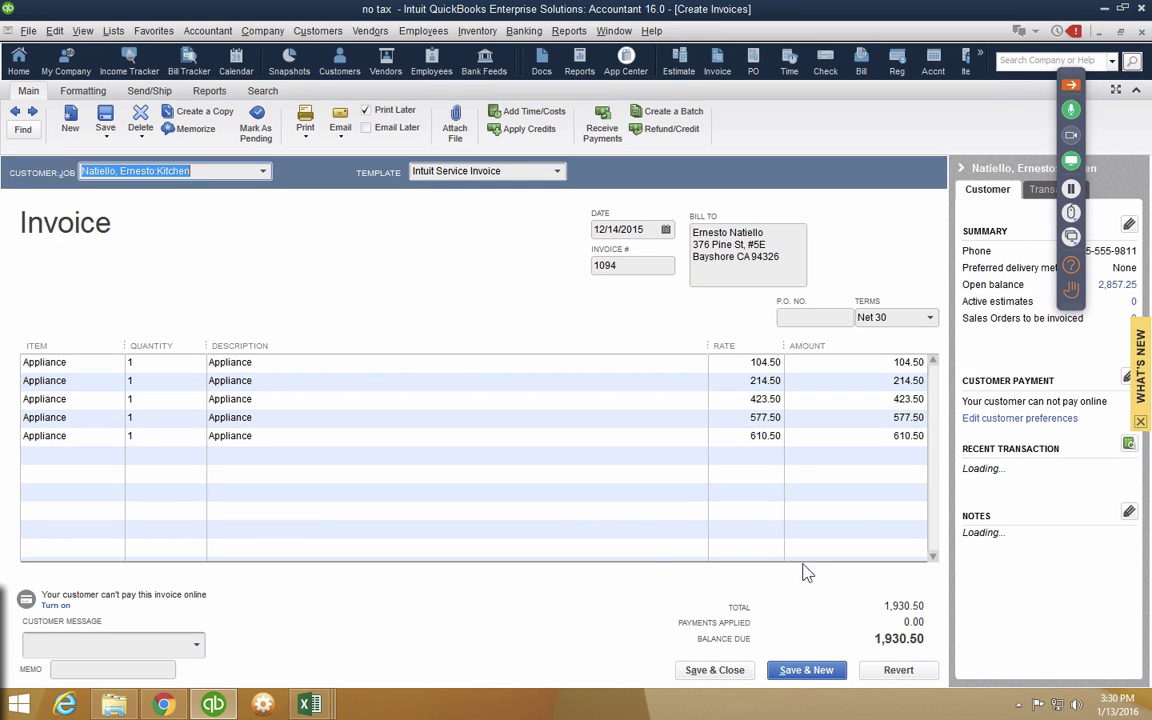
click(1142, 32)
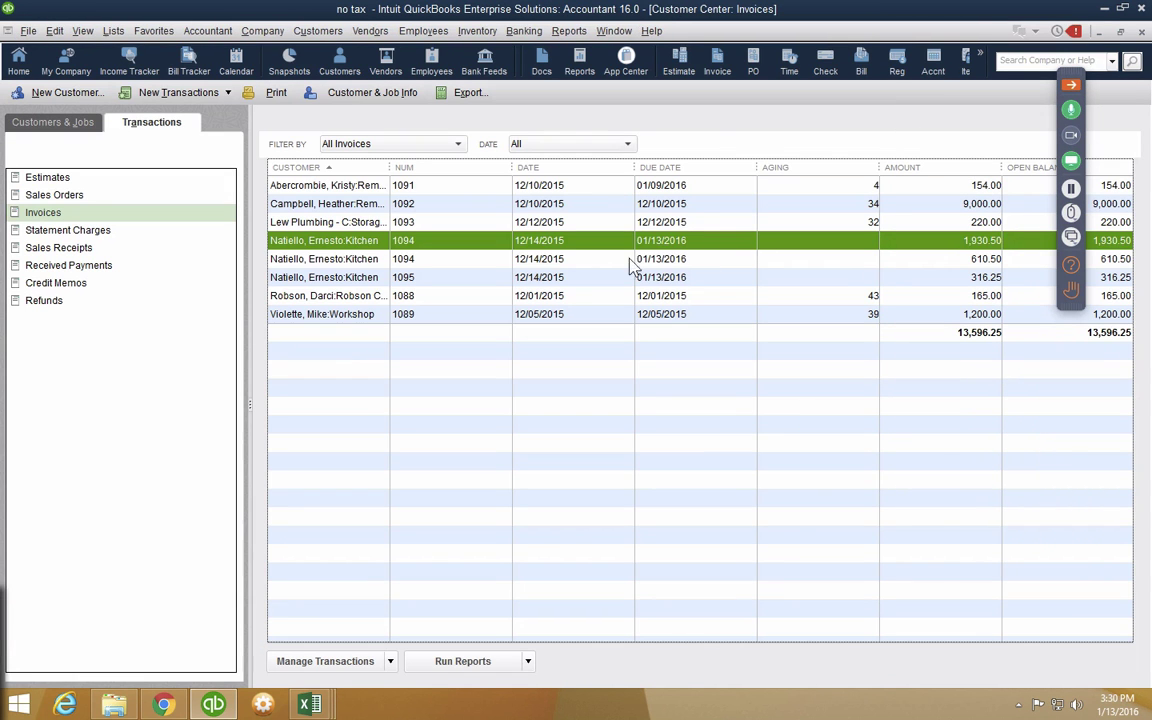
double_click(449, 224)
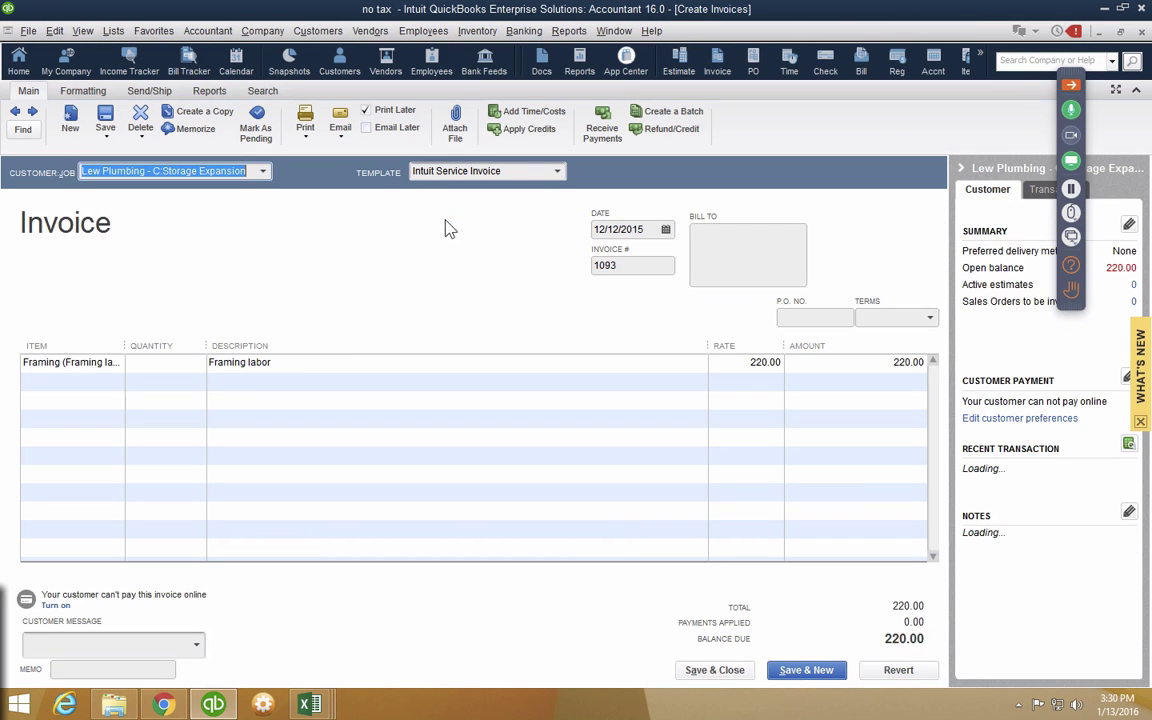
drag(124, 345, 216, 345)
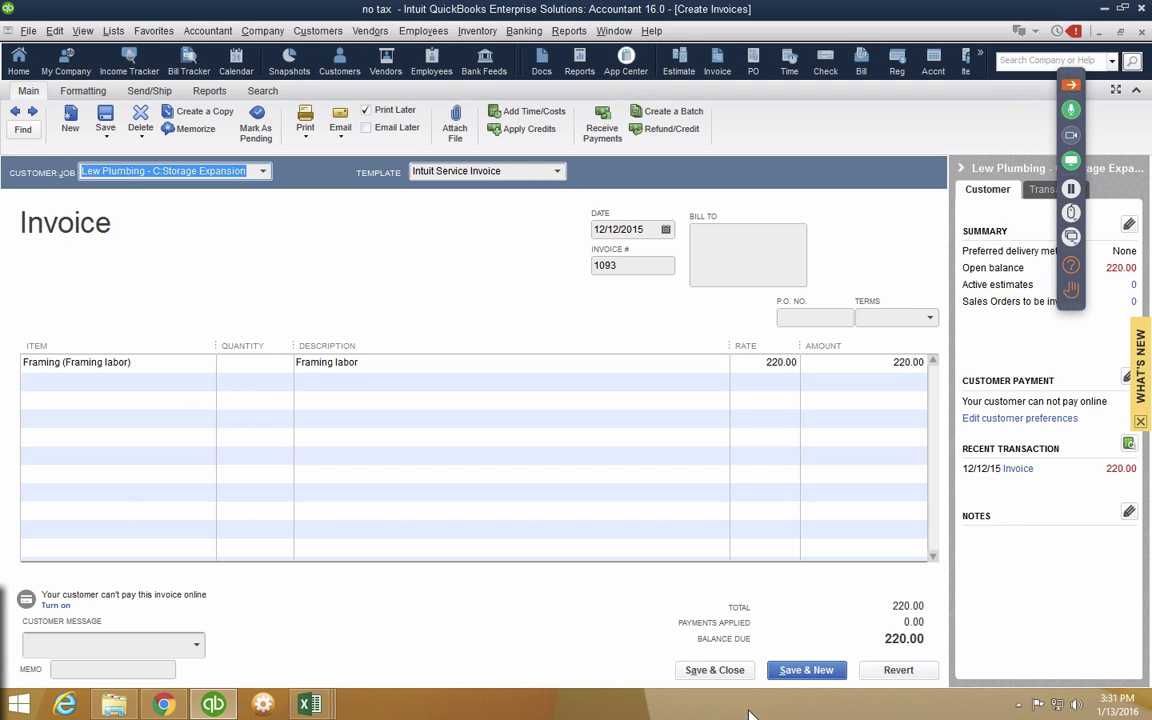
click(703, 670)
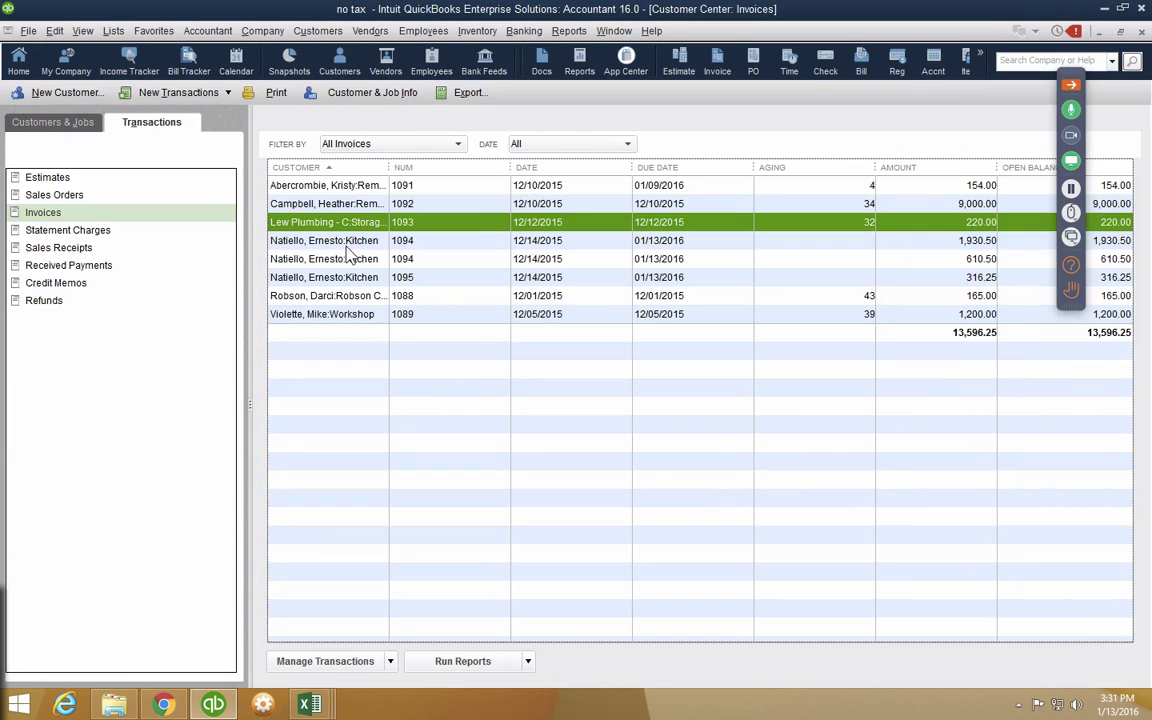
- Delete the duplicate 1,930.50 invoice 1094
click(345, 241)
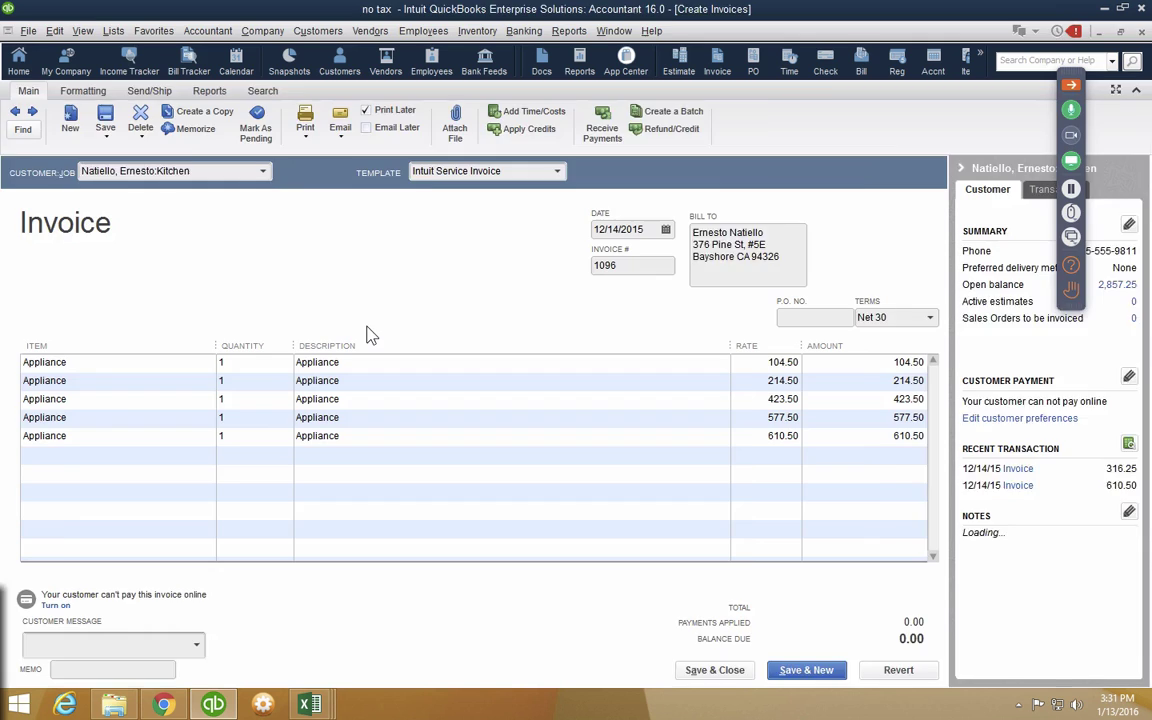
key(Escape)
double_click(305, 240)
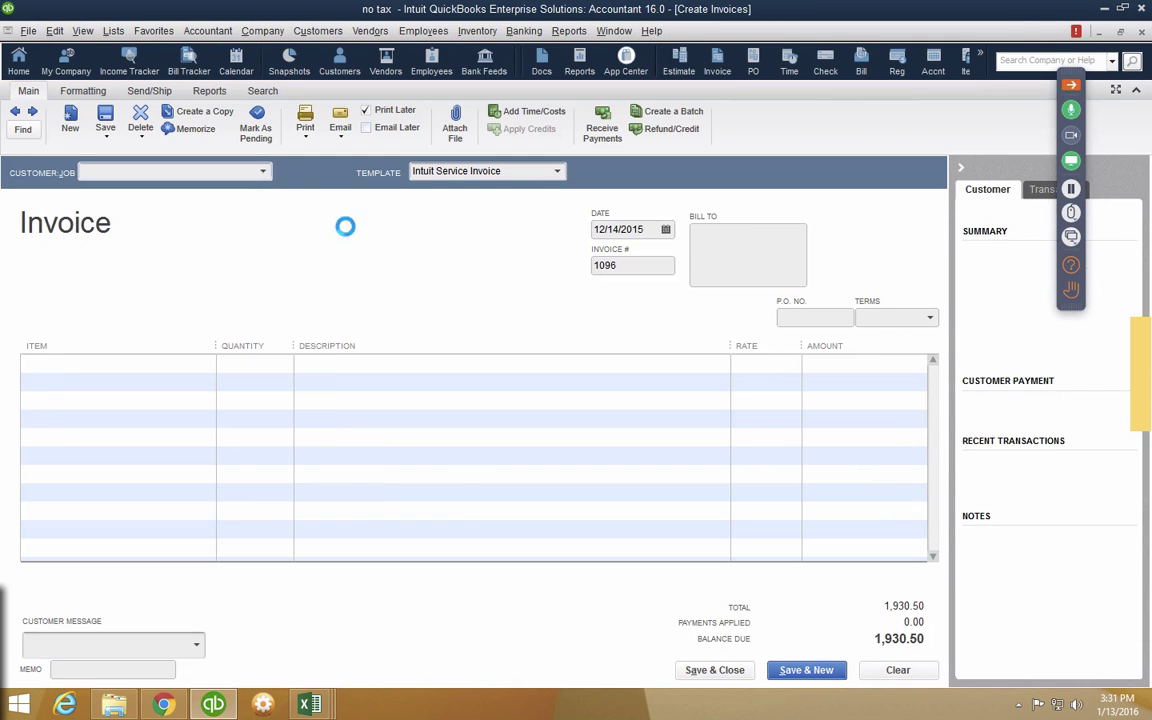
right_click(300, 251)
click(346, 354)
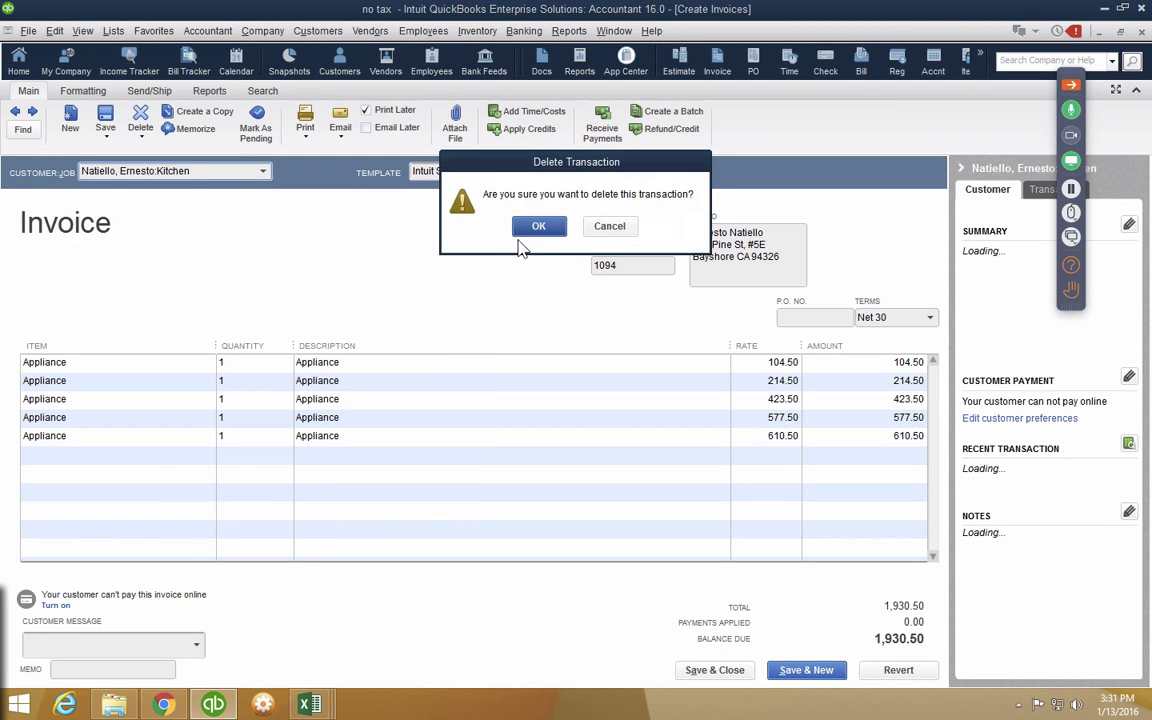
click(540, 226)
key(Escape)
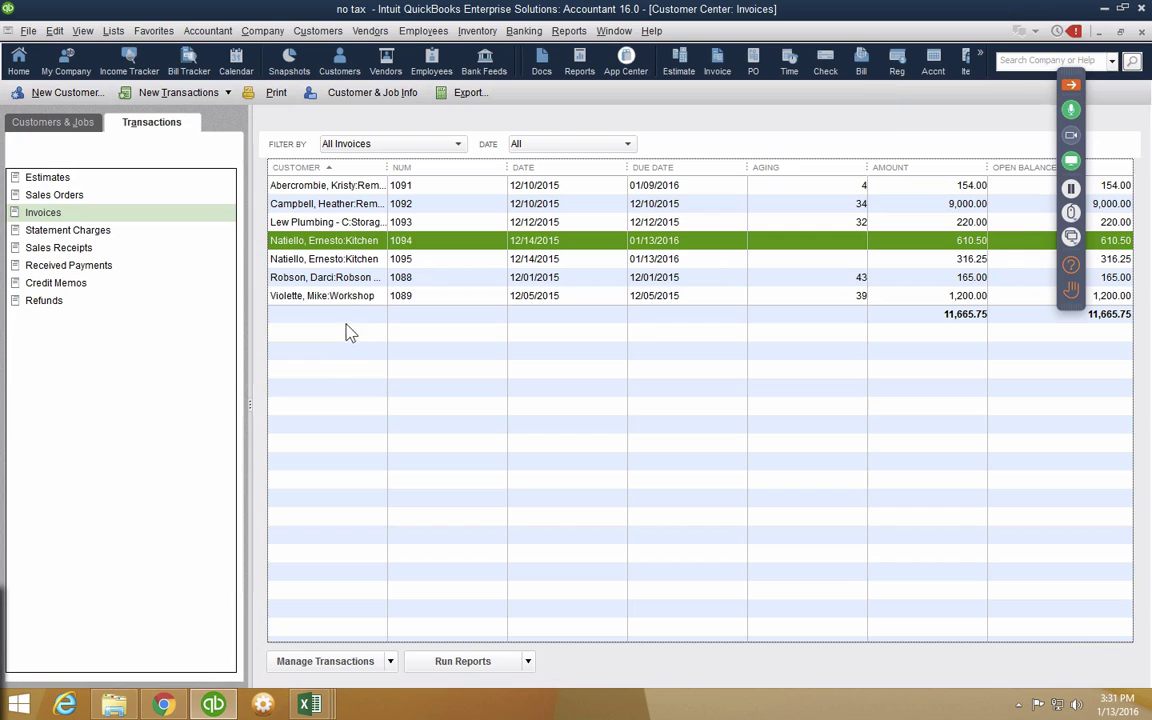
- Review invoice 1088 and save and close it
click(352, 277)
double_click(352, 277)
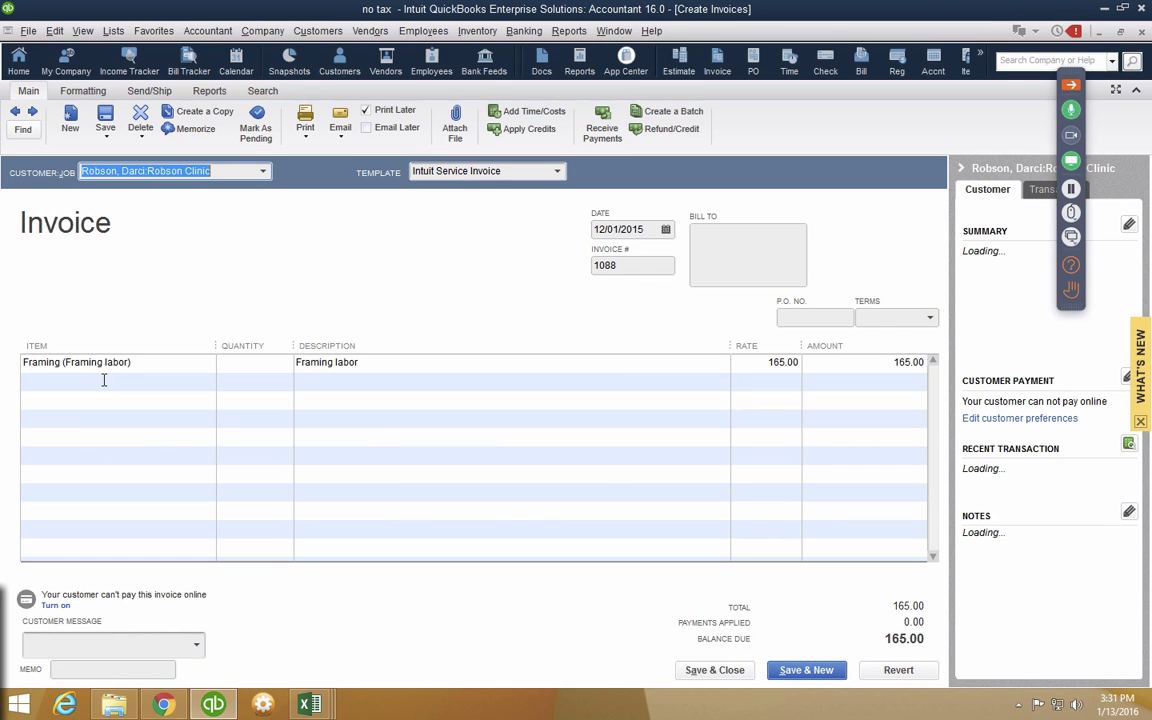
click(697, 669)
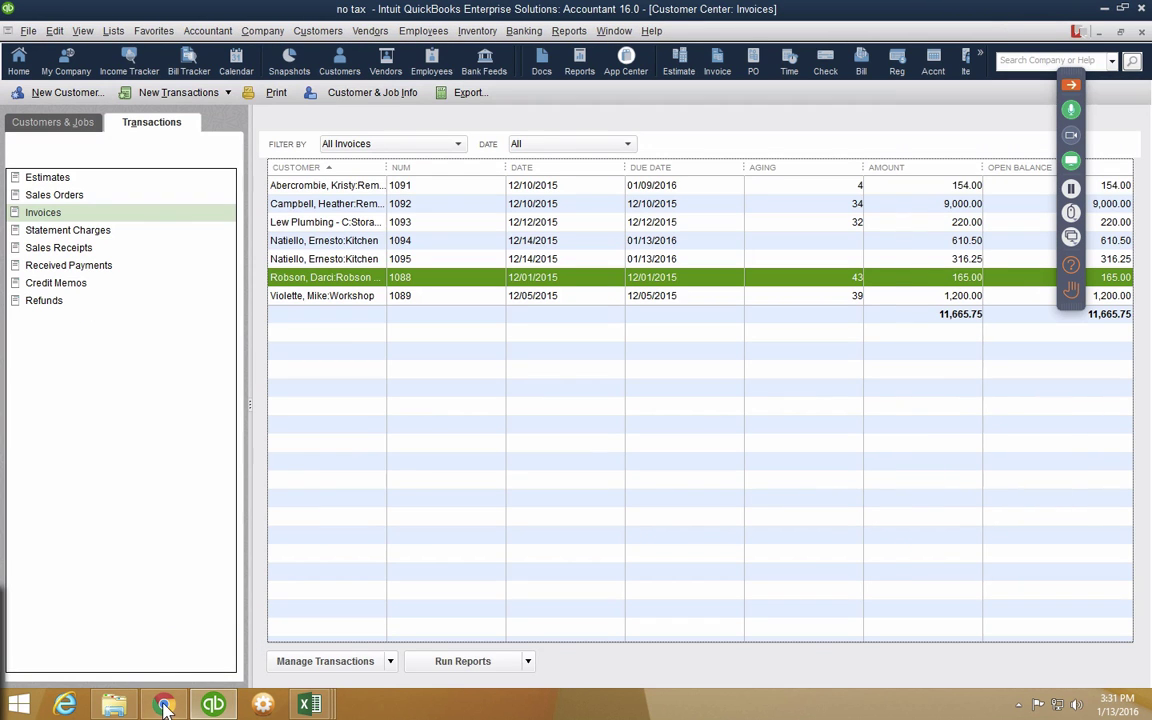
- Close the Customer Center, keep Invoices & Credit Memos as the batch type, and bring up Excel
key(alt+a)
key(b)
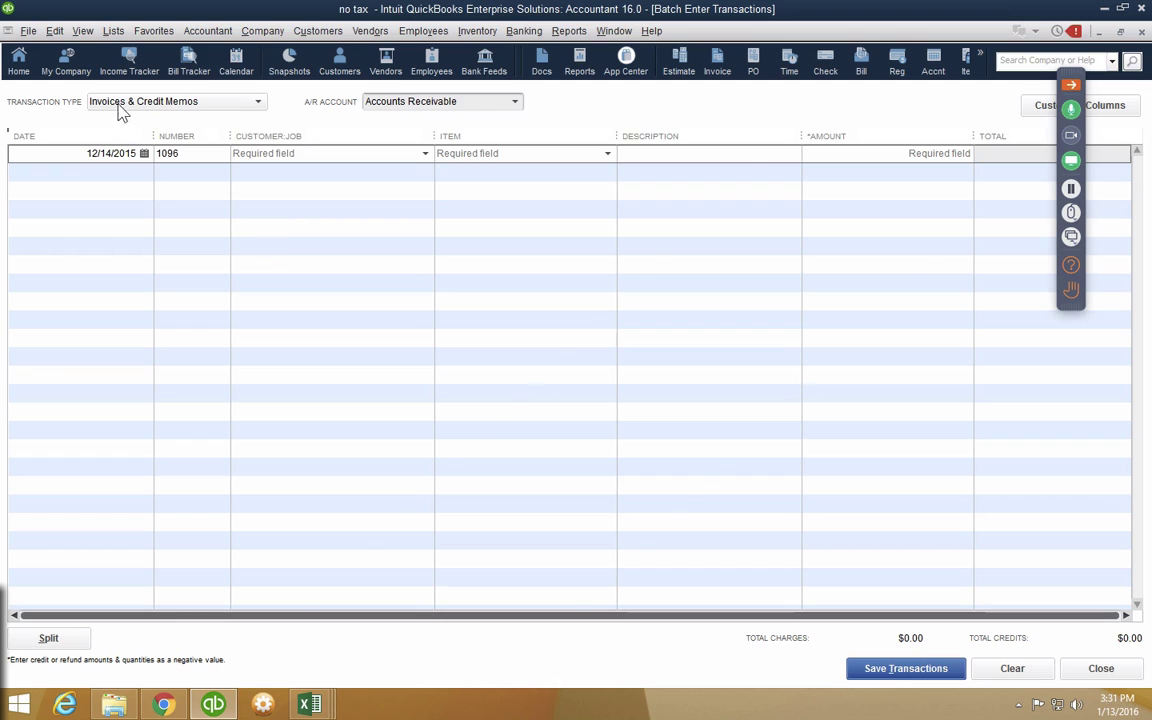
click(140, 104)
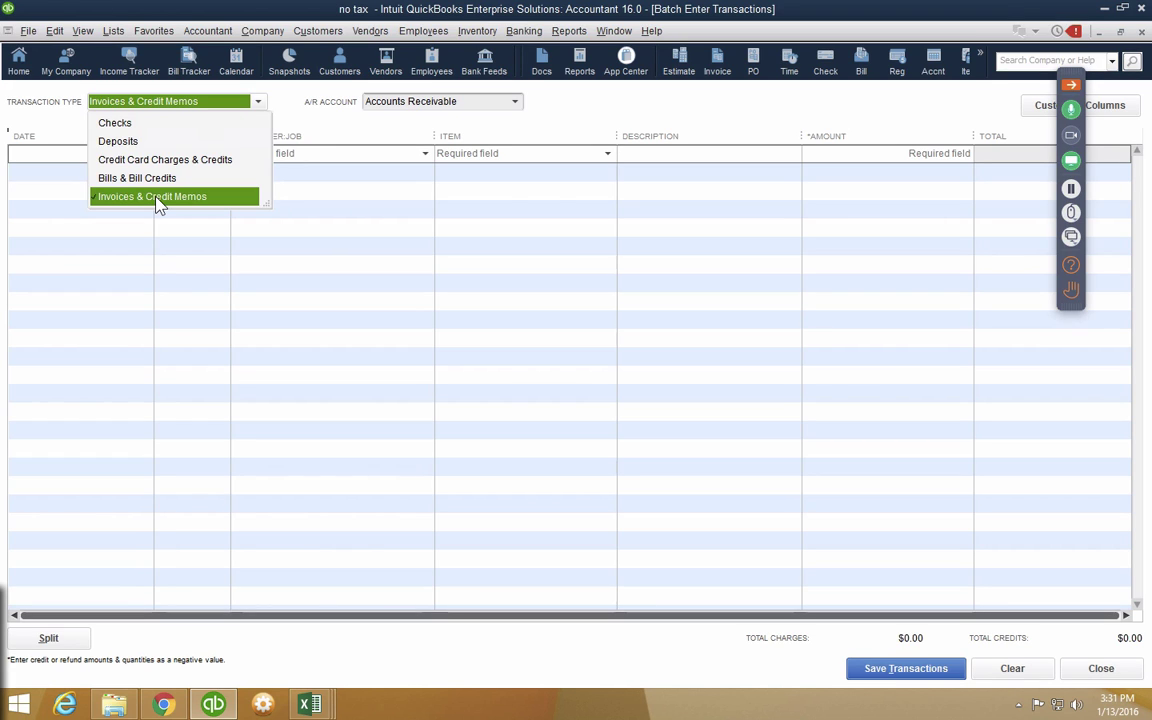
click(309, 704)
- Show the multiple lines sheet of invoices.xlsx zoomed to 200%
click(442, 607)
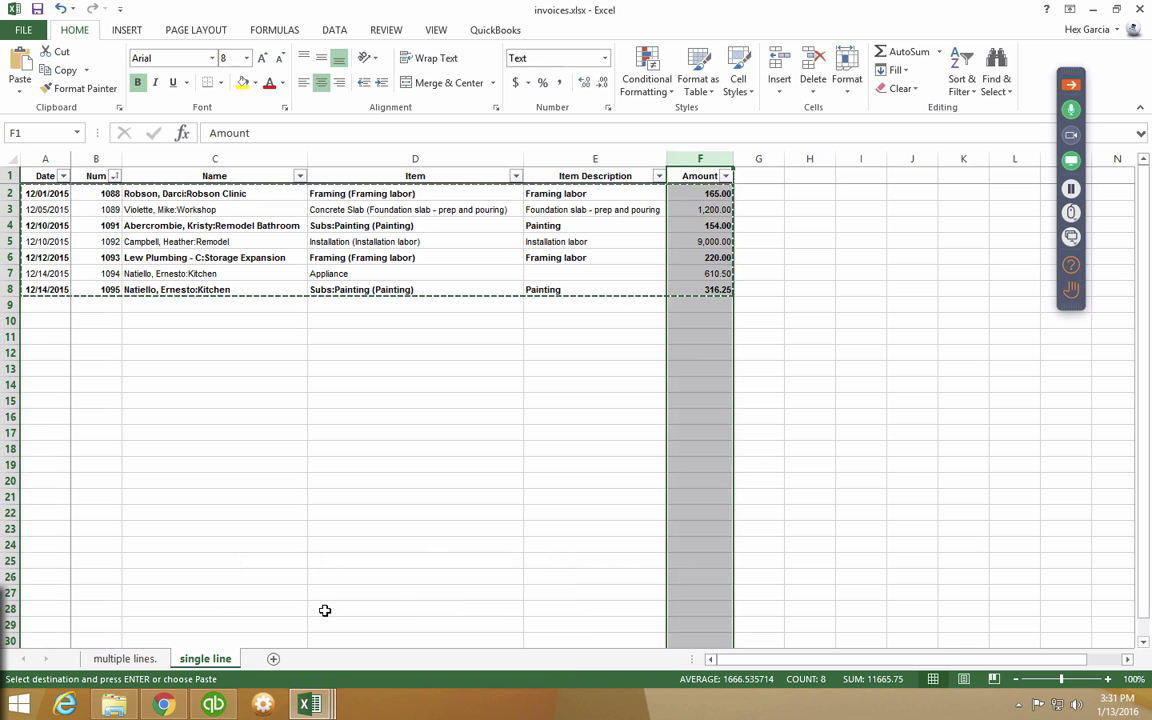
click(143, 660)
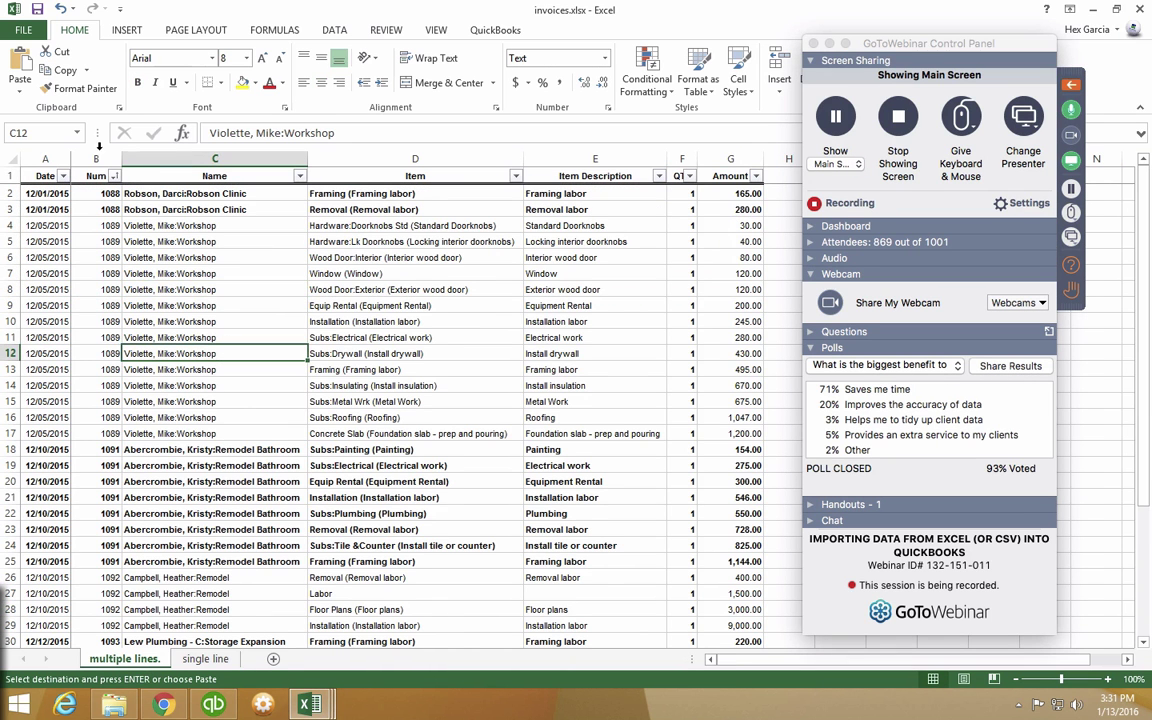
click(436, 30)
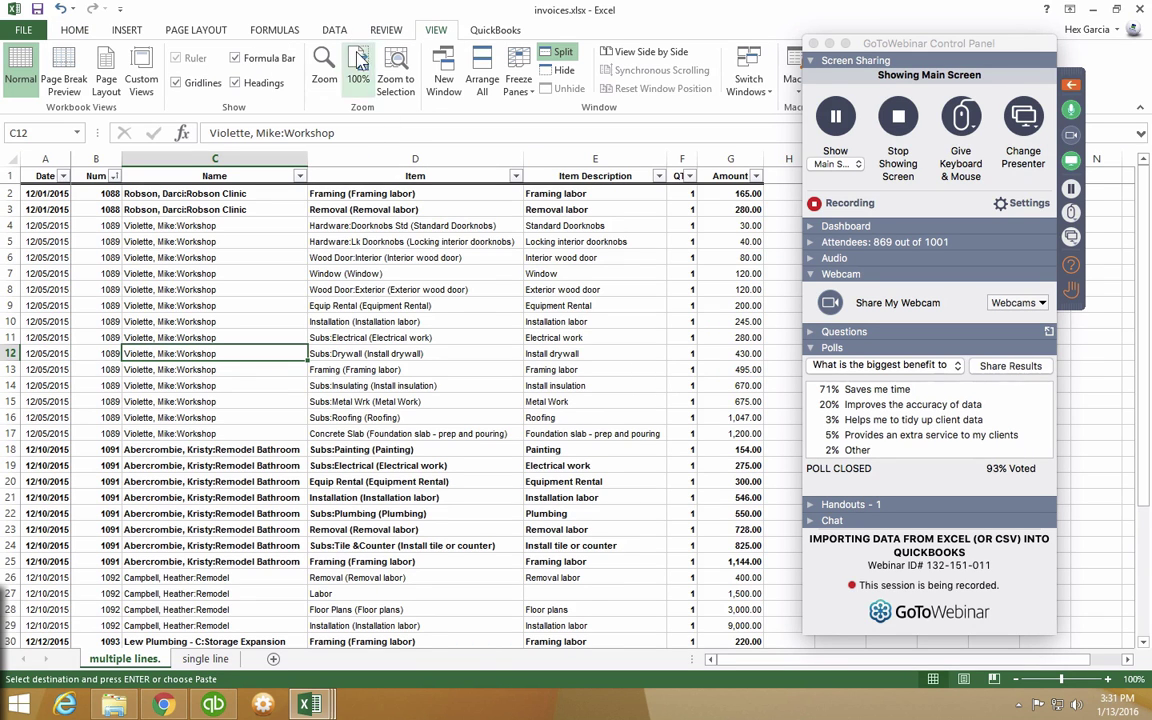
click(324, 66)
click(366, 350)
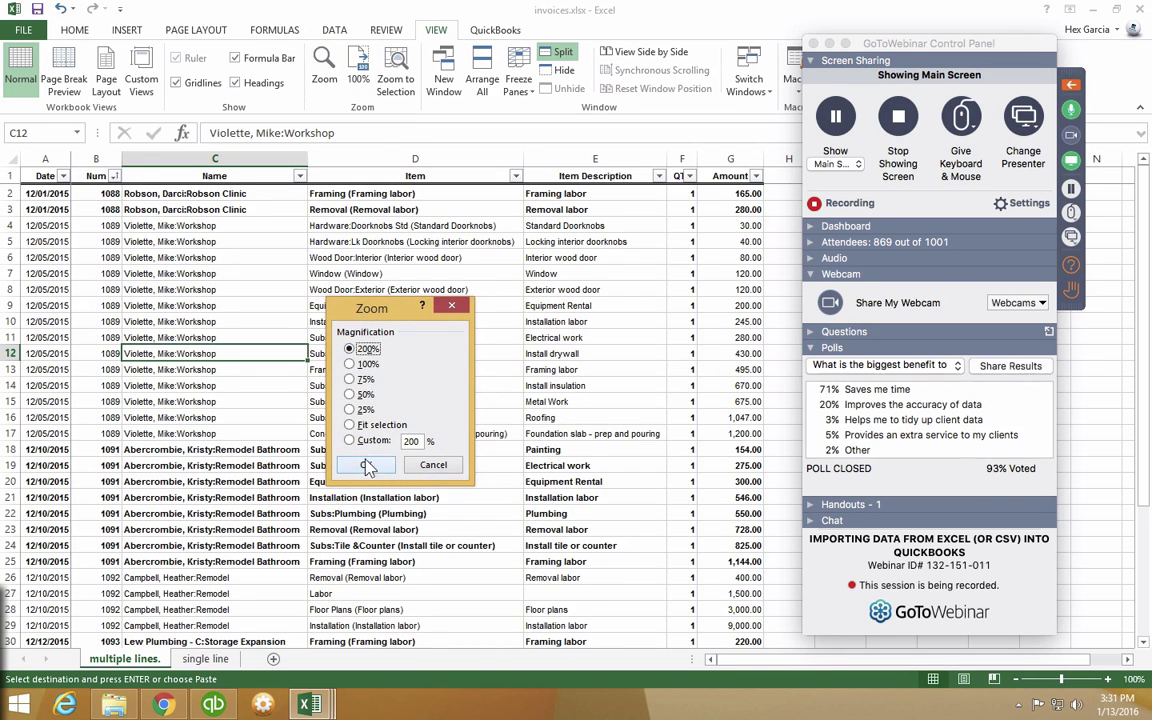
click(366, 464)
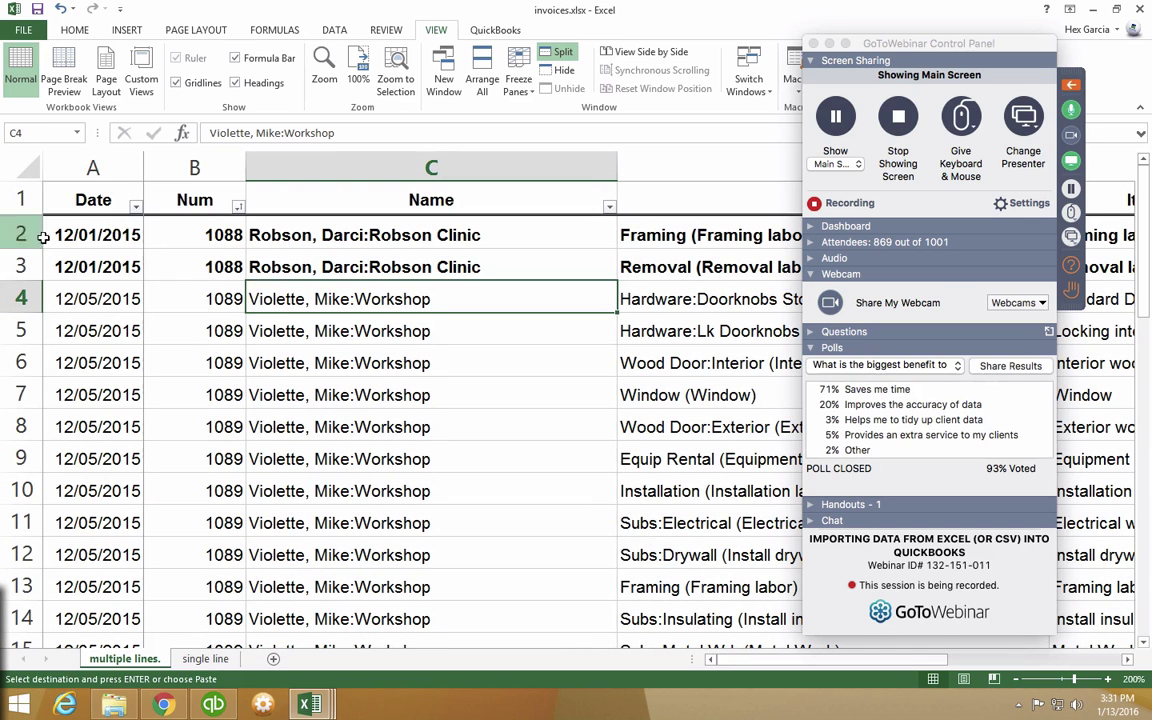
- Select invoice 1088's two lines with their descriptions, quantities and amounts, then return to QuickBooks
drag(172, 232, 172, 262)
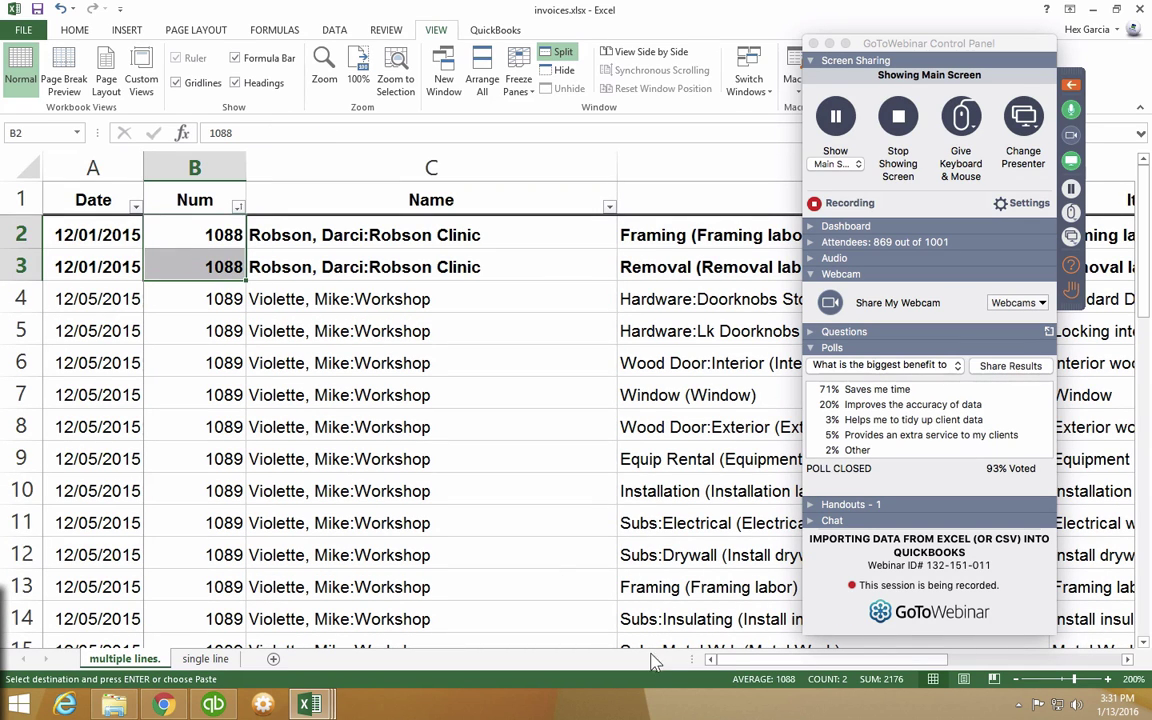
drag(910, 659, 1005, 672)
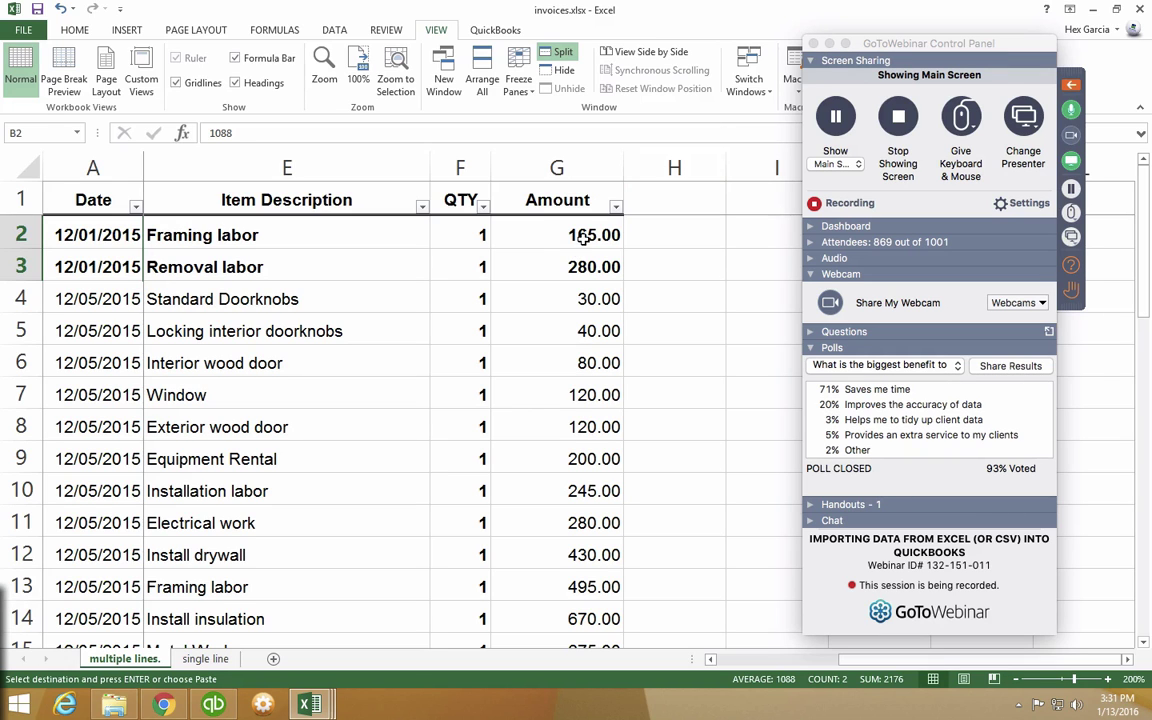
drag(577, 232, 118, 271)
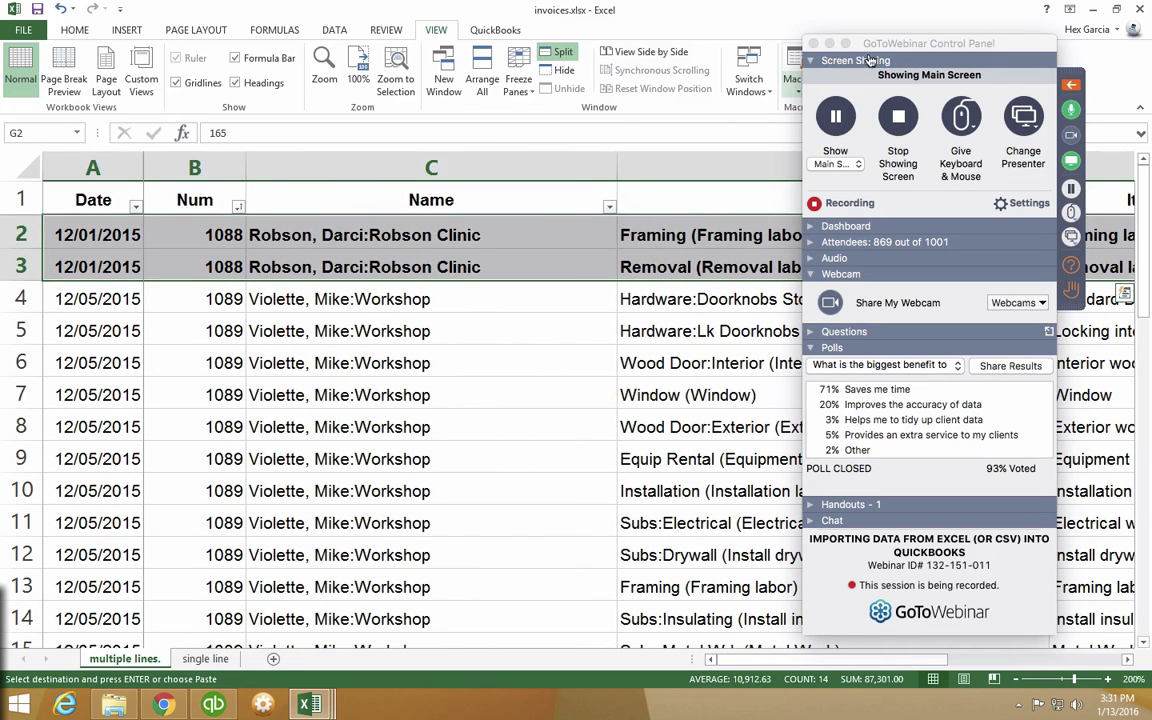
click(1075, 88)
click(211, 239)
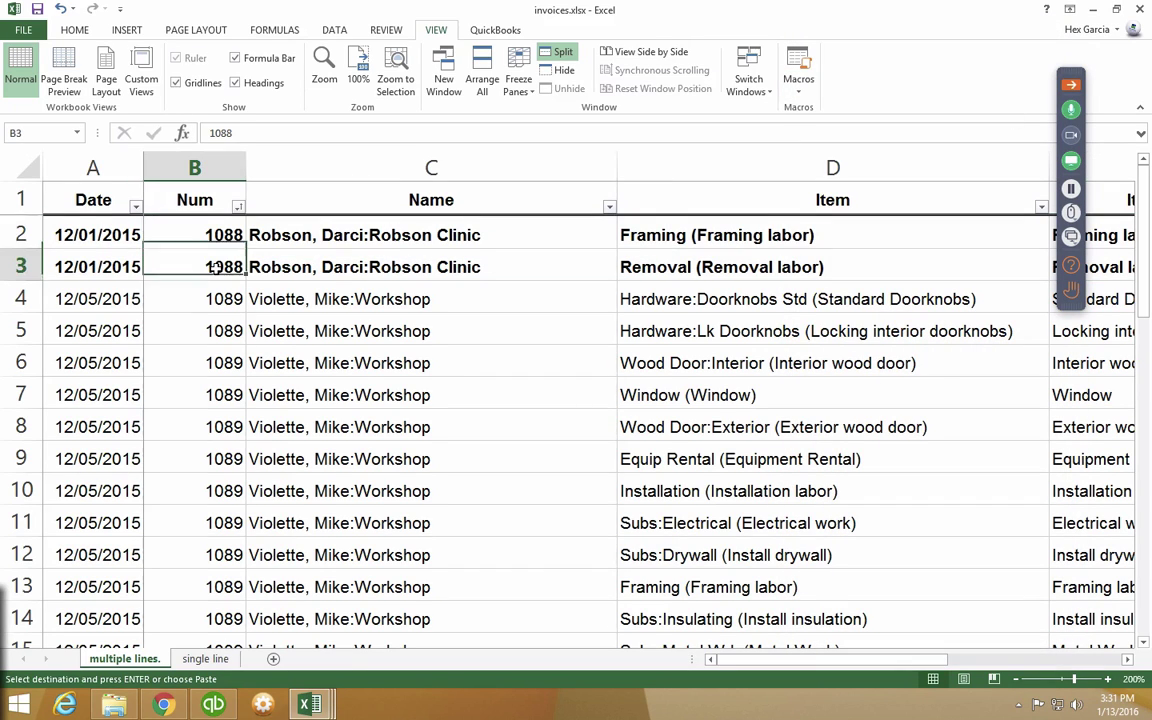
click(214, 268)
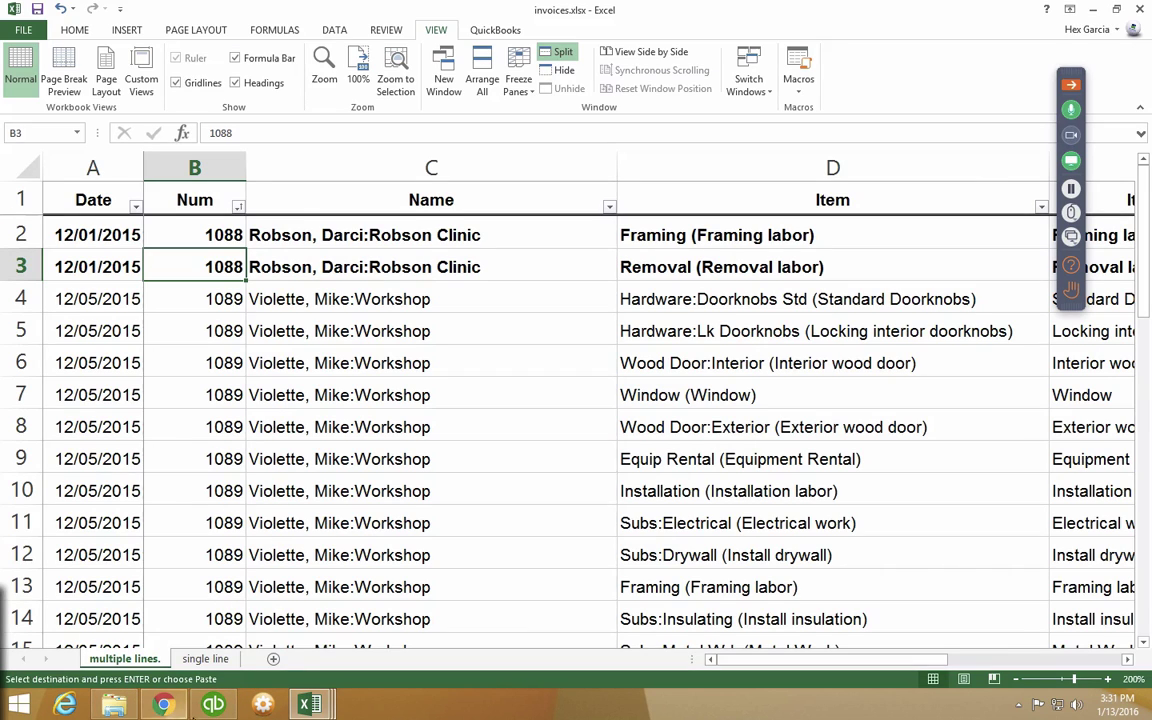
click(203, 706)
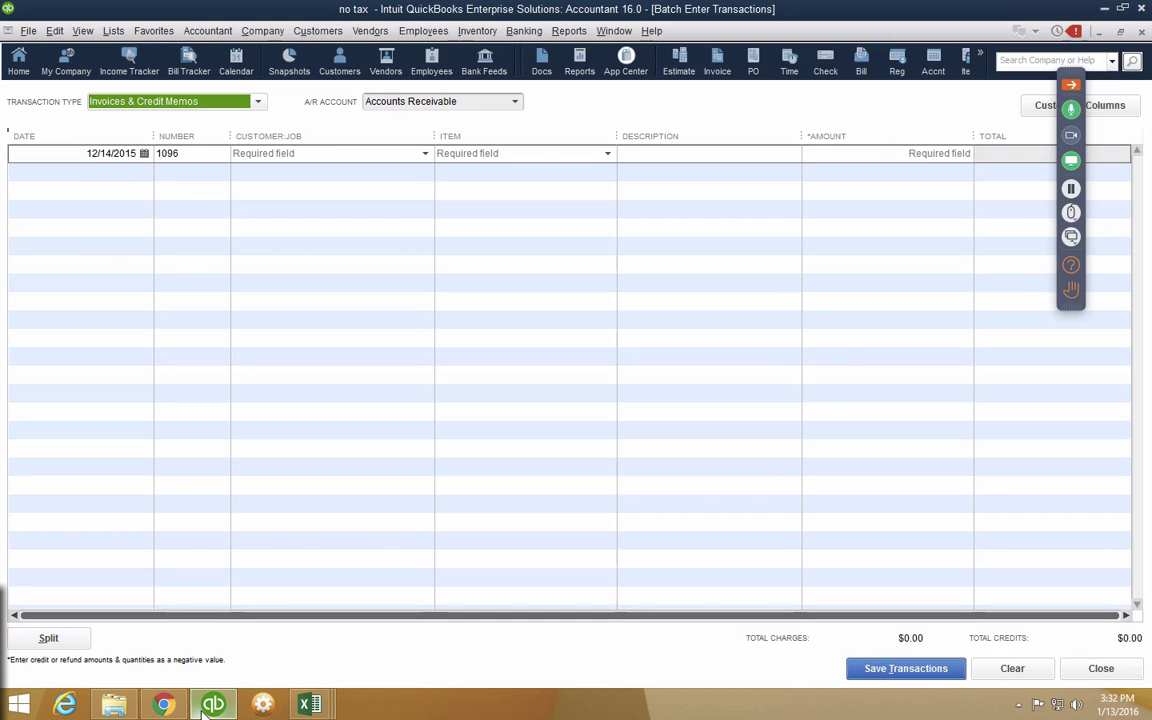
- Leave the full-screen VM view, check the presentation, and return to the QuickBooks virtual machine
key(ctrl+super+f)
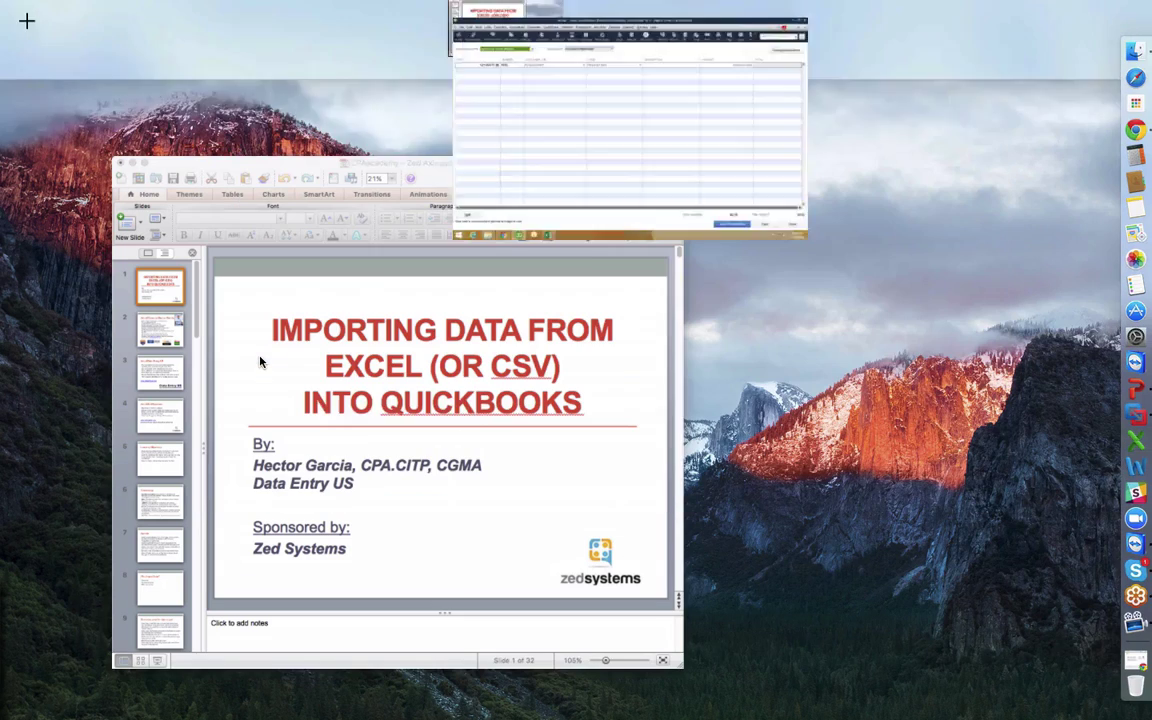
key(ctrl+Up)
click(375, 283)
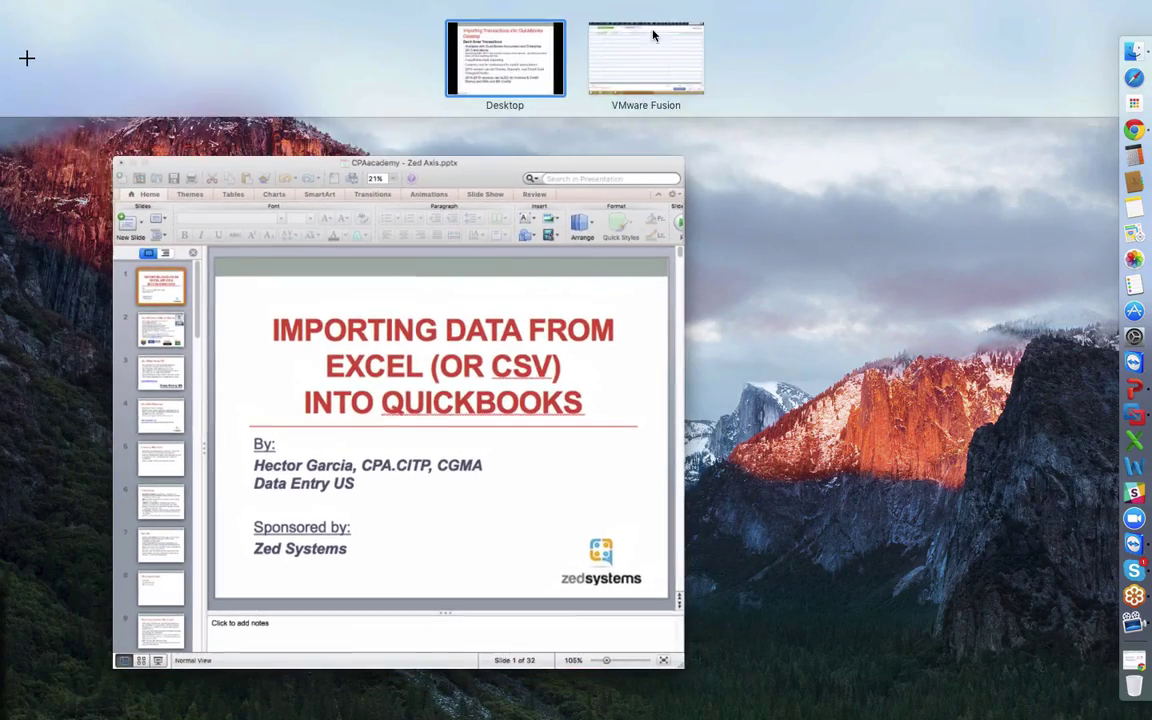
click(663, 38)
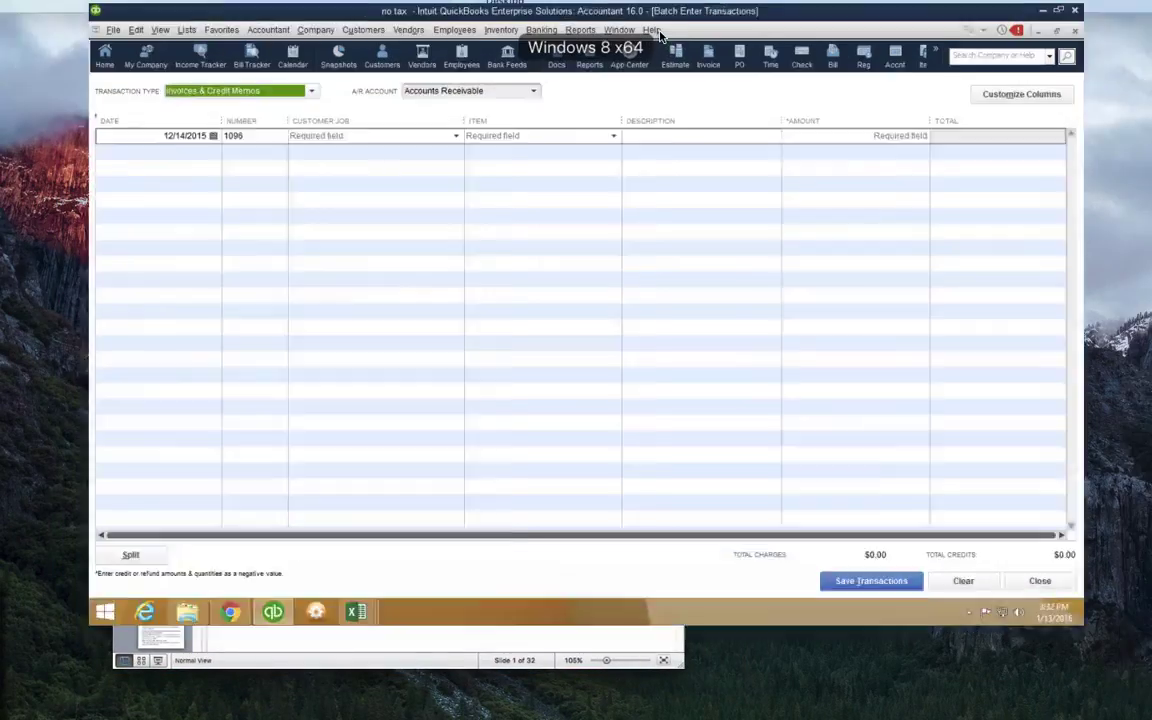
- Set the batch transaction type to Checks on the Checking bank account
click(175, 104)
click(110, 121)
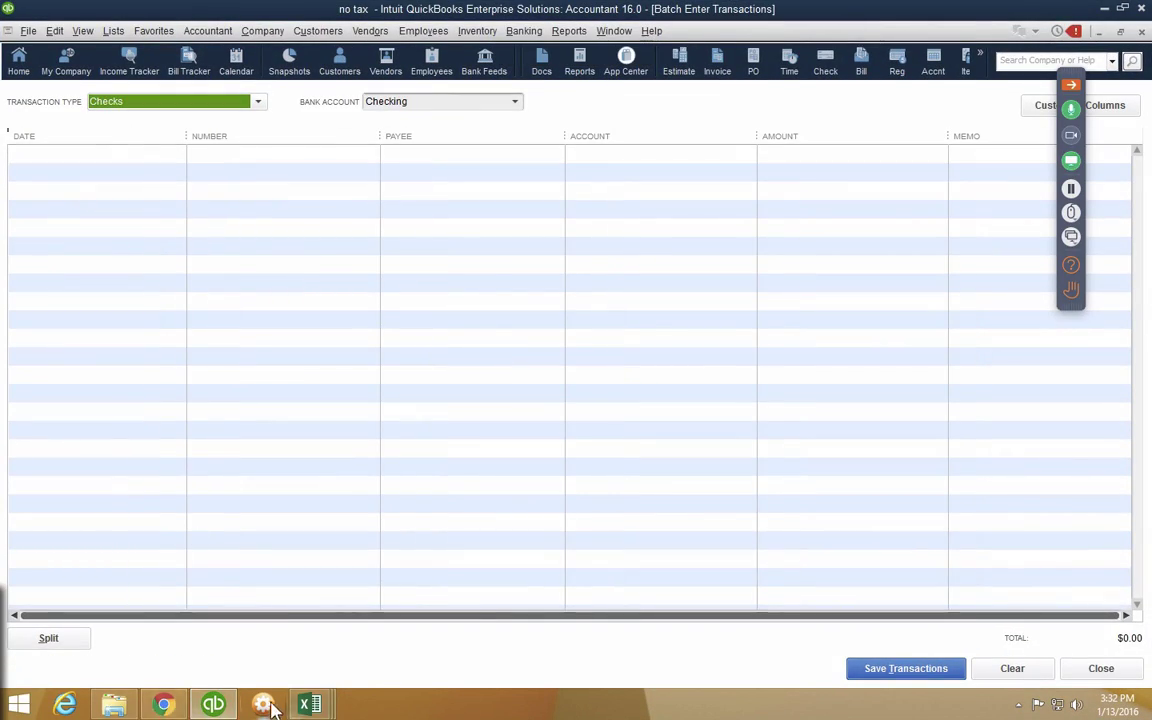
click(306, 705)
- Reopen bank register.xlsx from ZED AXIS DEMO without its unsaved changes, showing the WITHDRAWALS sheet
click(115, 705)
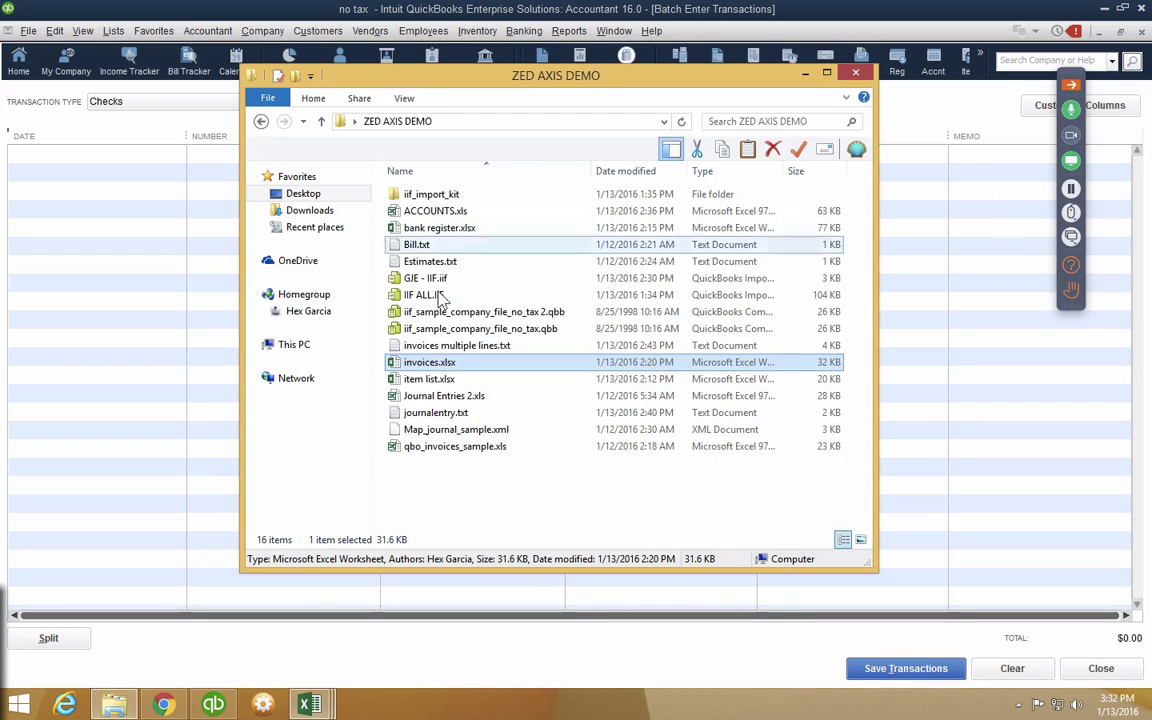
double_click(441, 236)
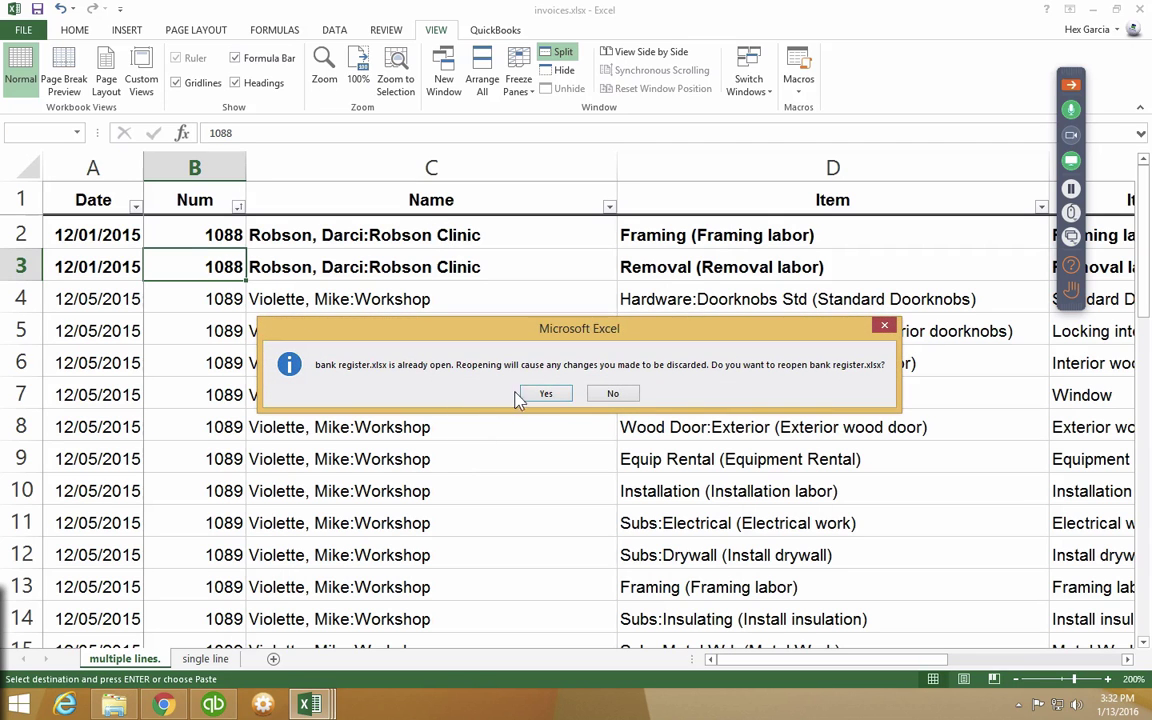
click(533, 394)
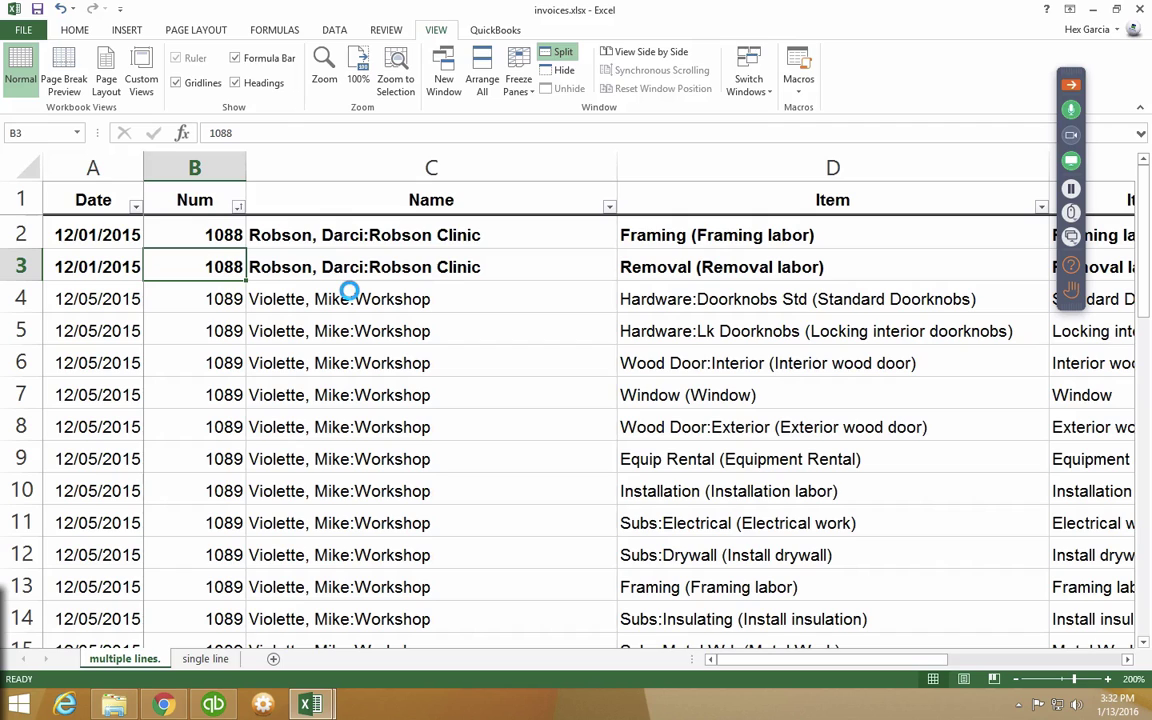
click(300, 280)
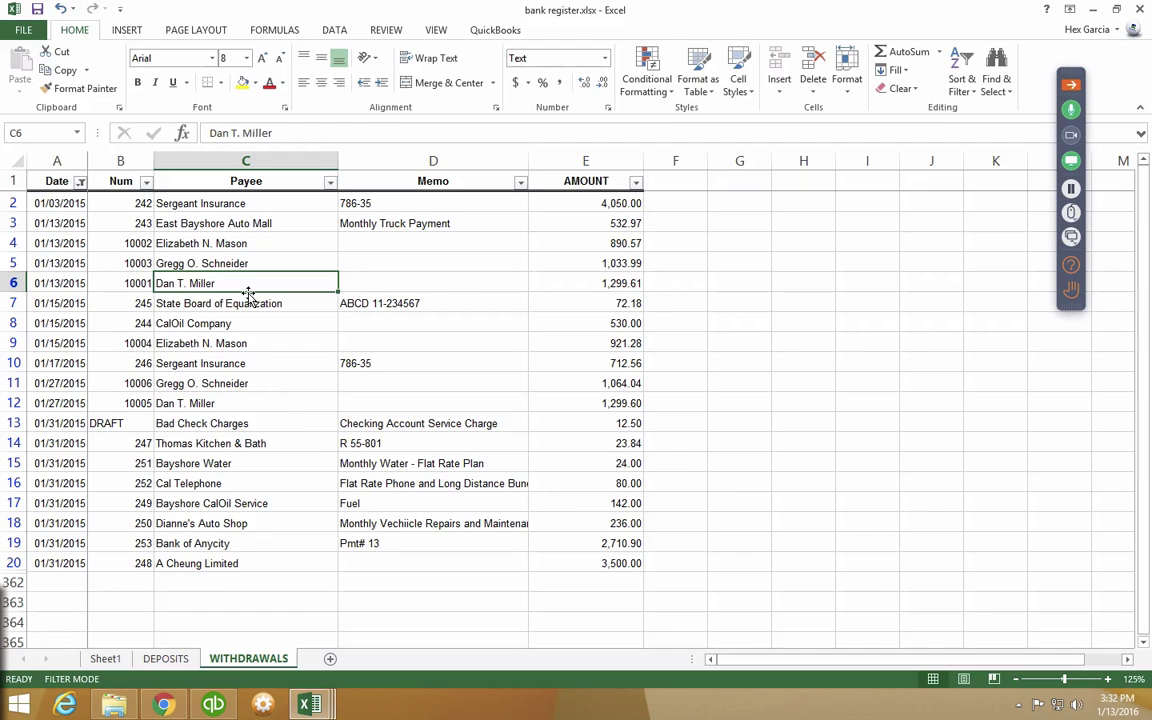
- Delete the empty row 2 on Sheet1 of bank register.xlsx
click(105, 658)
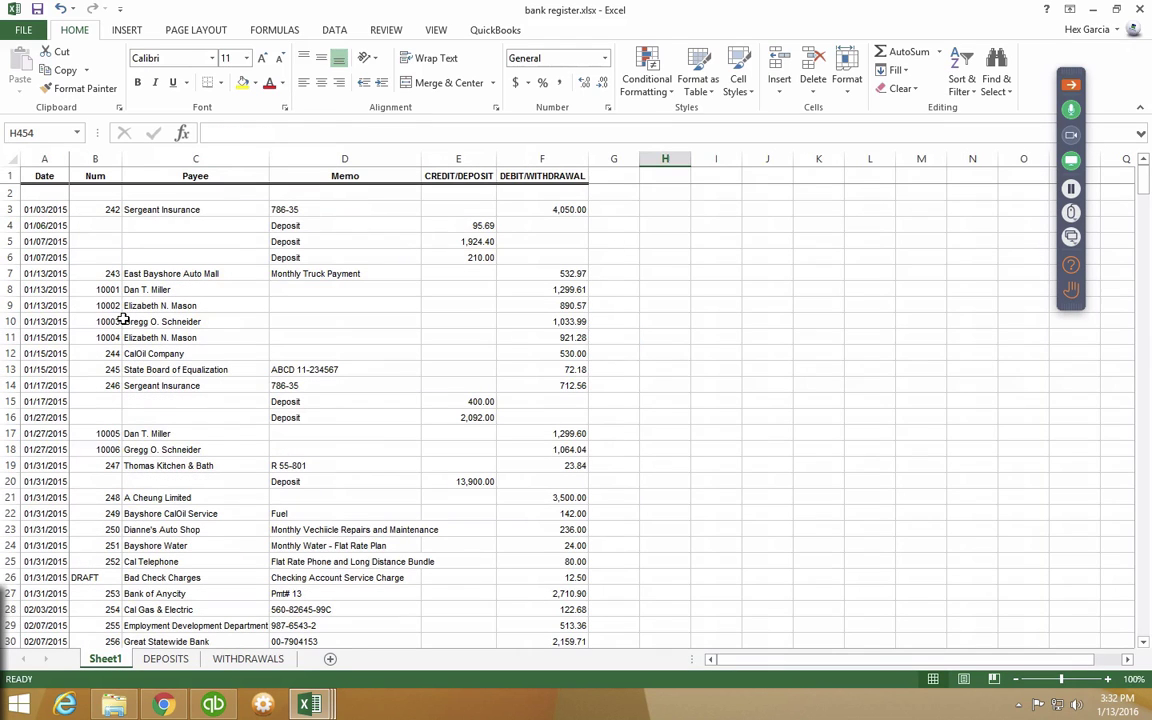
click(185, 273)
click(364, 270)
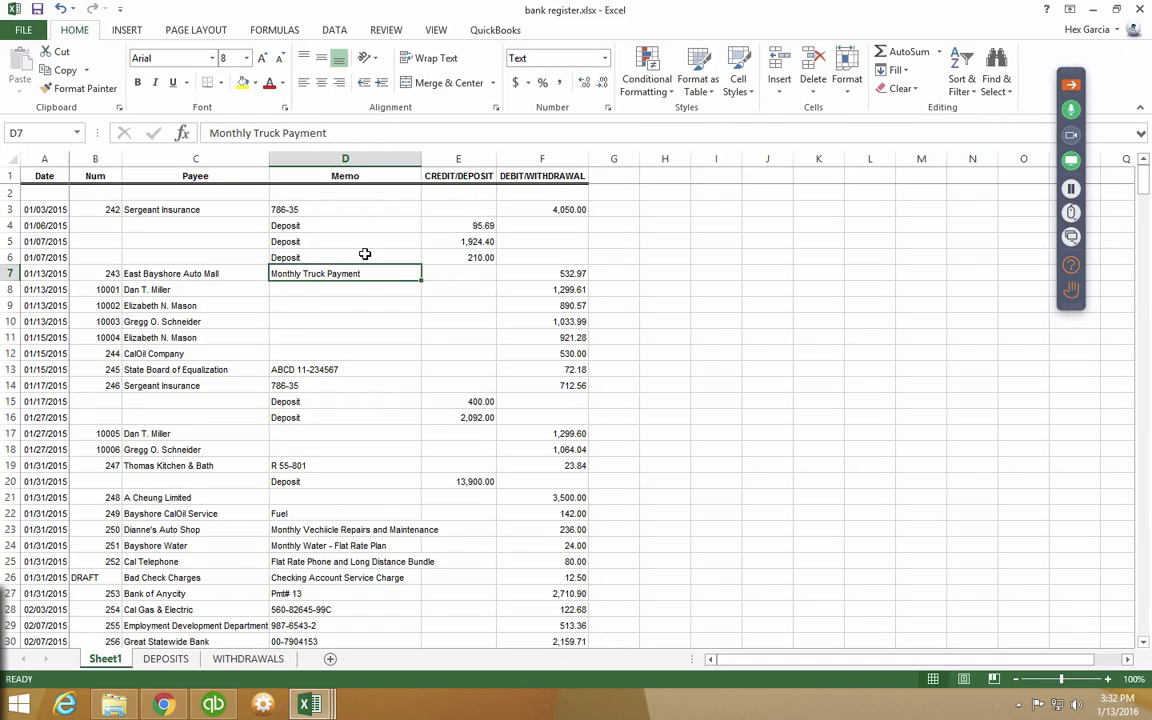
click(6, 191)
right_click(6, 191)
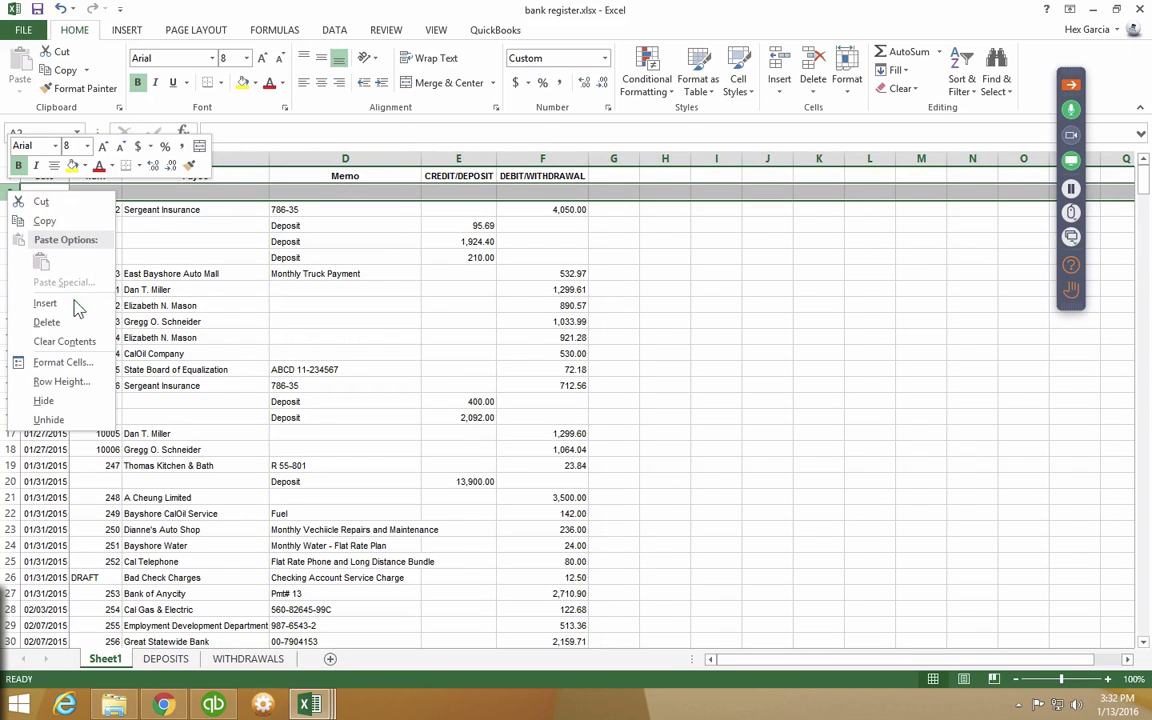
click(46, 321)
click(457, 301)
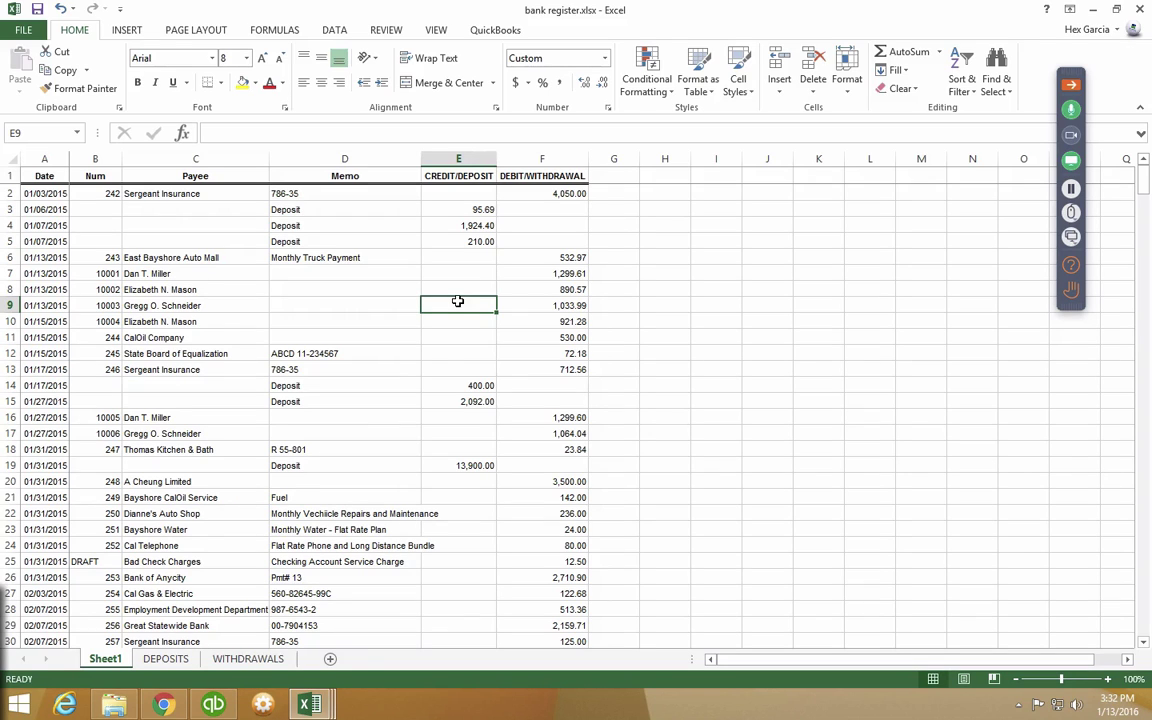
click(215, 704)
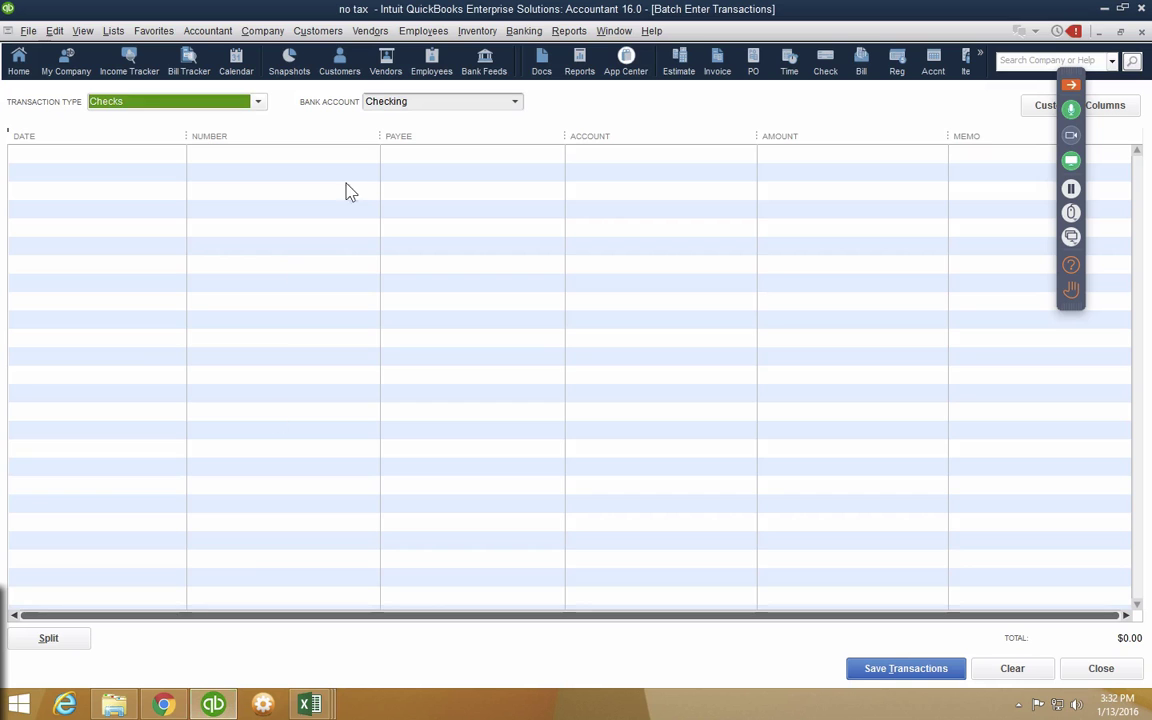
click(515, 104)
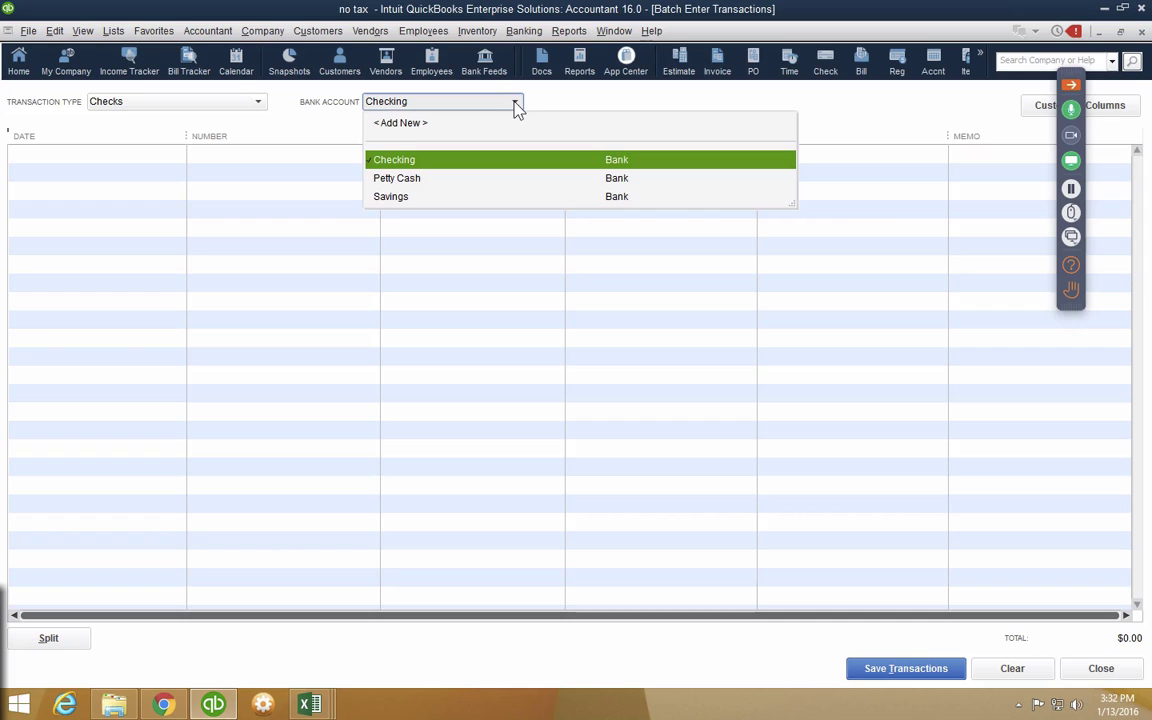
click(190, 101)
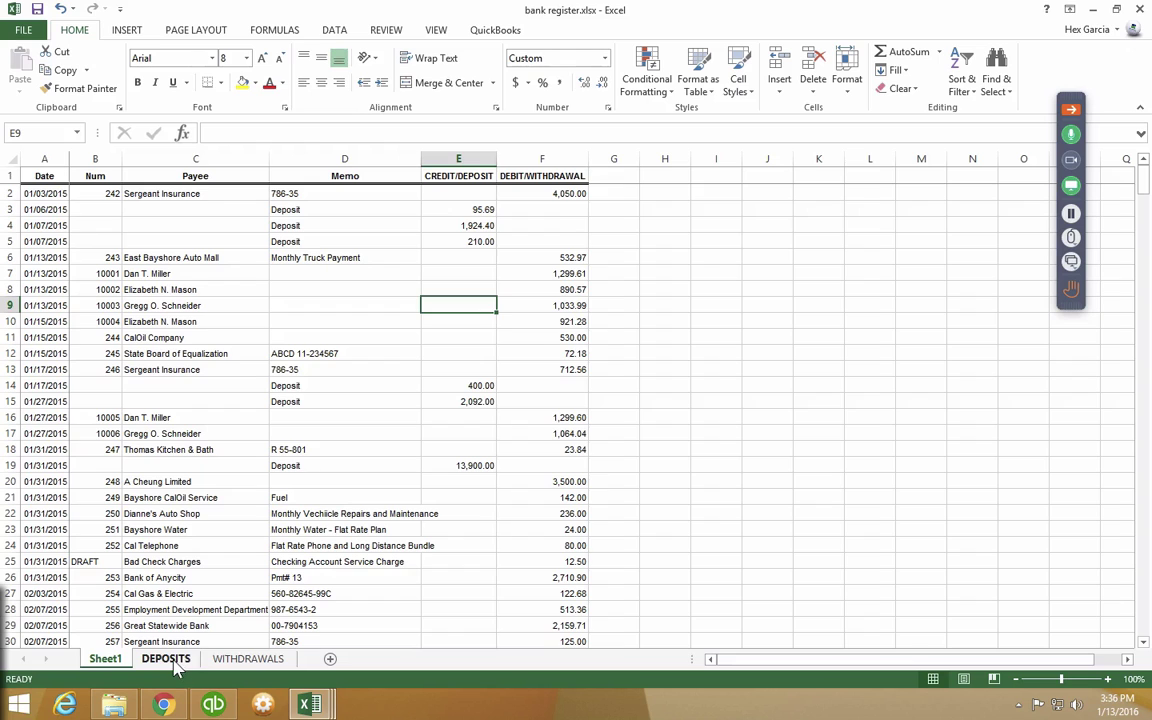
- Select columns A–F on the bank register's Sheet1 and zoom the sheet to 200%
click(166, 659)
click(110, 660)
drag(40, 159, 550, 159)
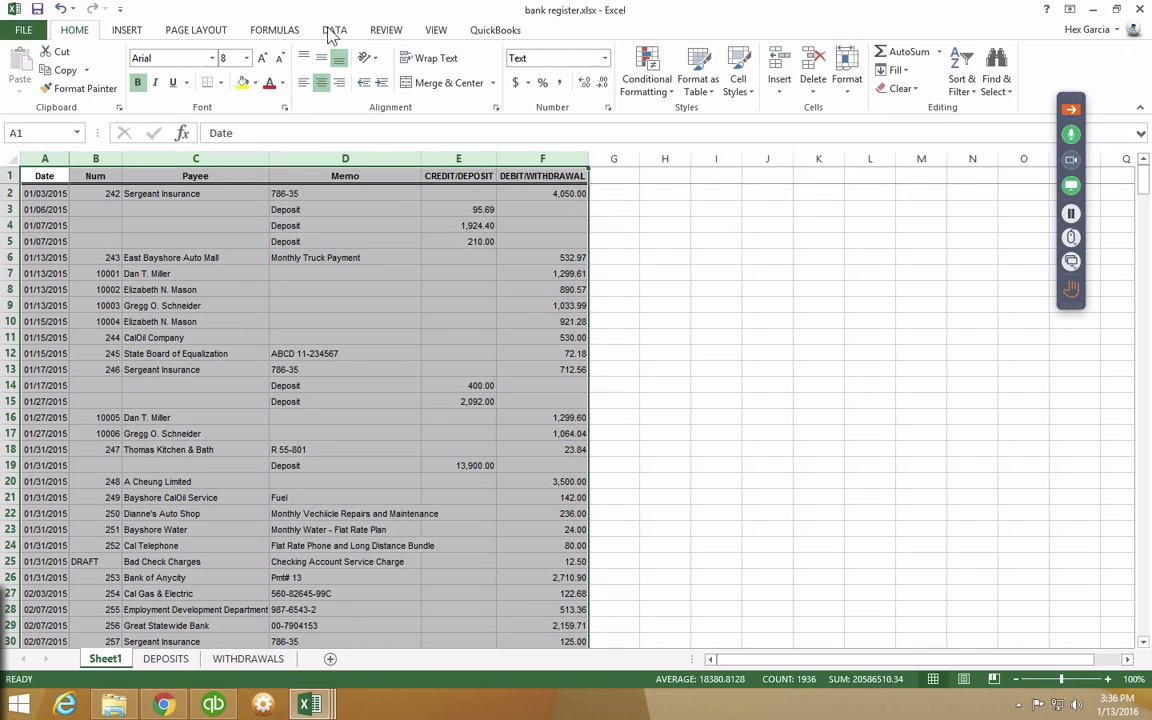
click(432, 32)
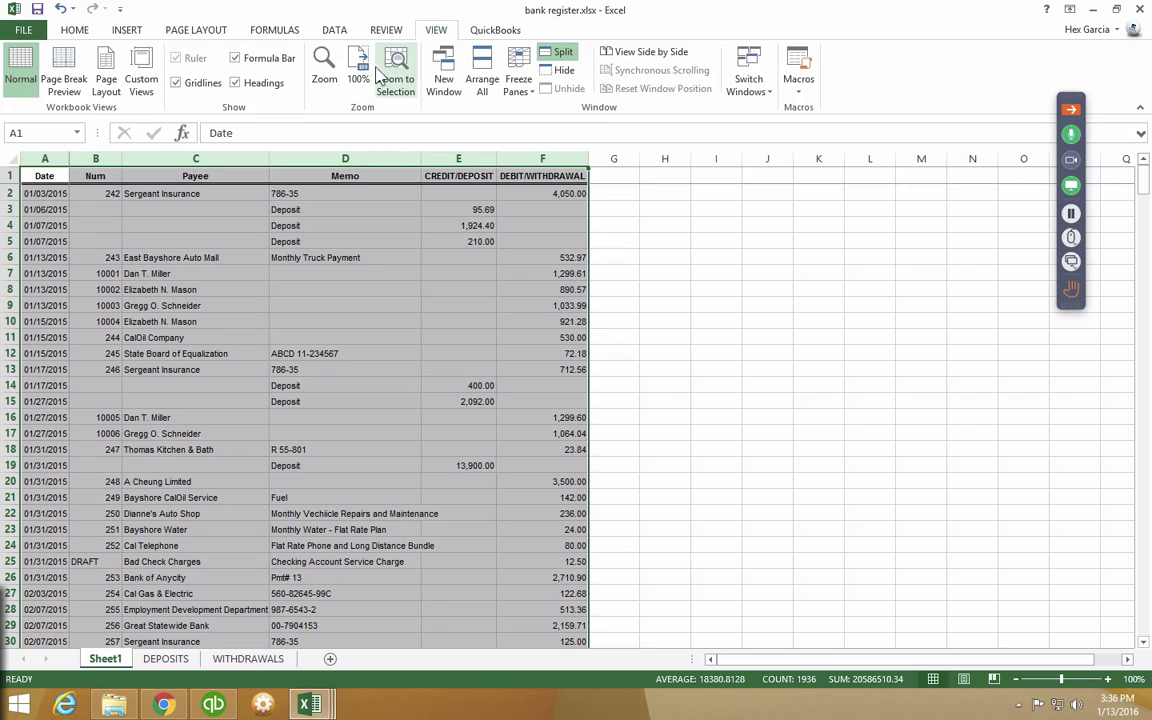
click(325, 68)
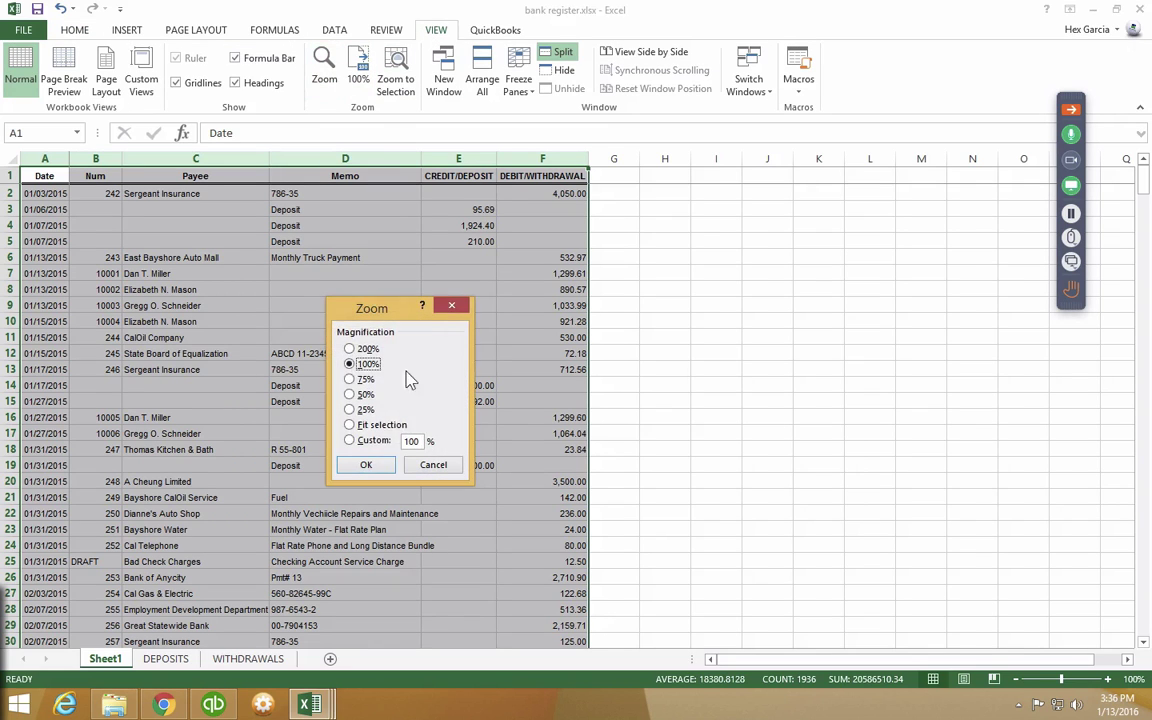
click(360, 349)
click(370, 465)
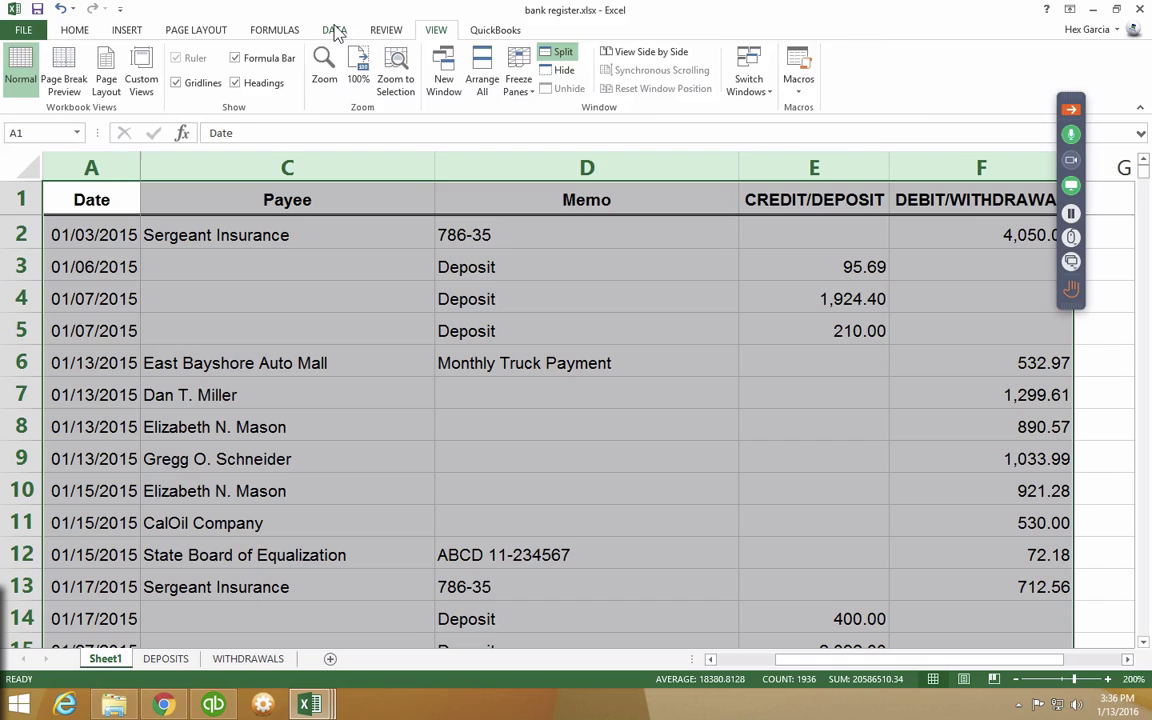
- Turn on Filter for the bank register's header row
click(334, 31)
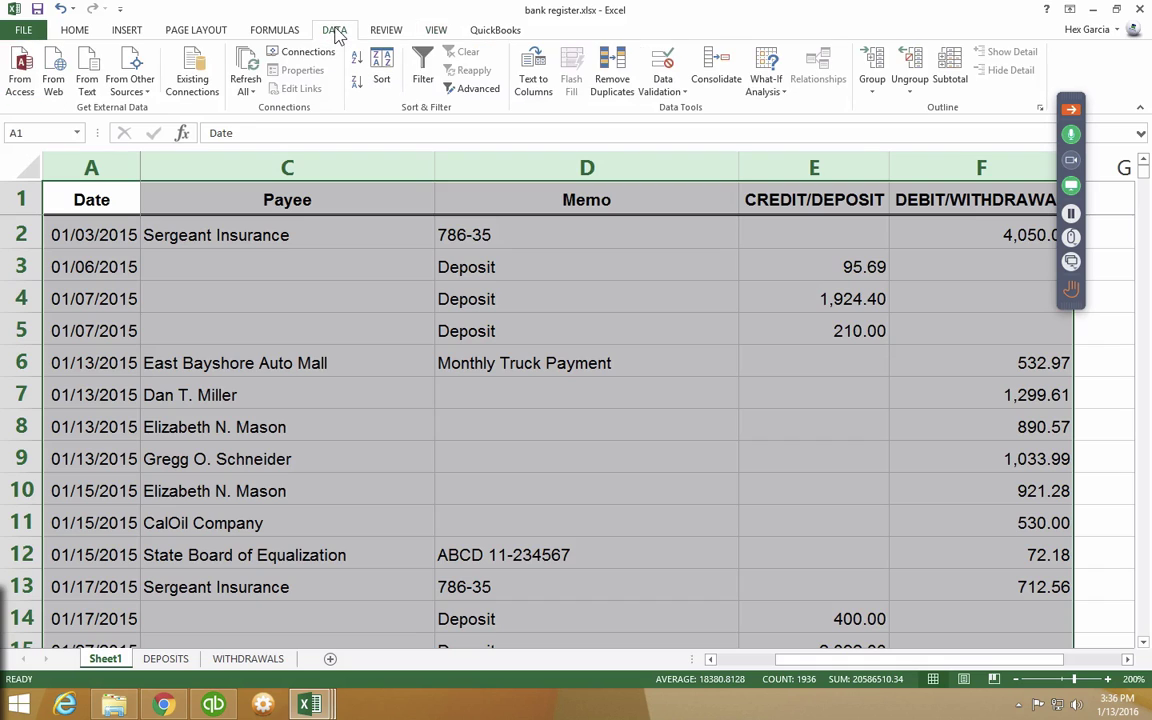
click(424, 62)
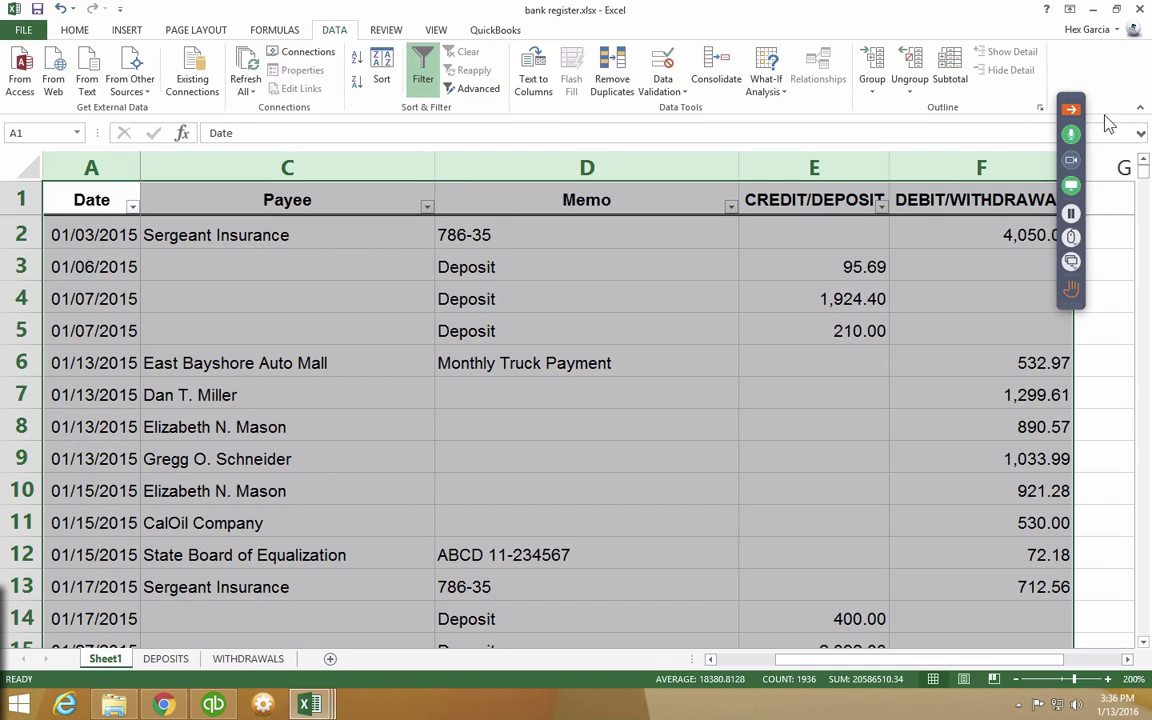
click(1071, 110)
click(1071, 110)
drag(1079, 104, 1150, 48)
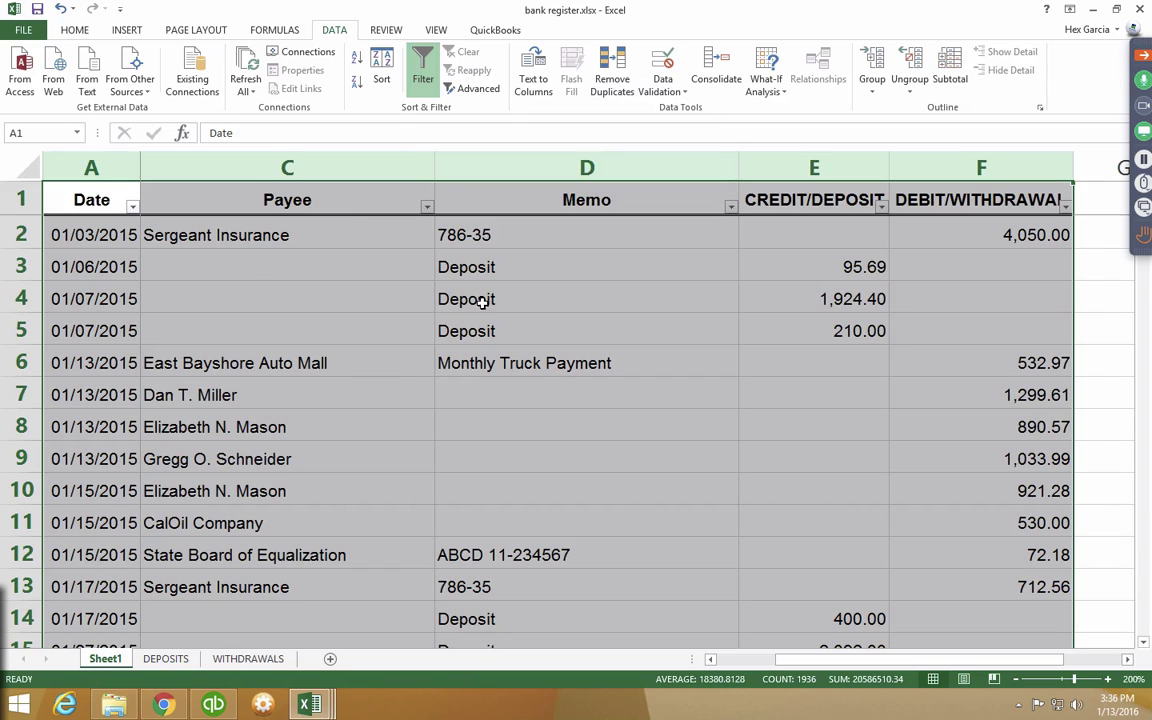
- Try the CREDIT/DEPOSIT and DEBIT/WITHDRAWAL filter lists without applying any filter
click(881, 206)
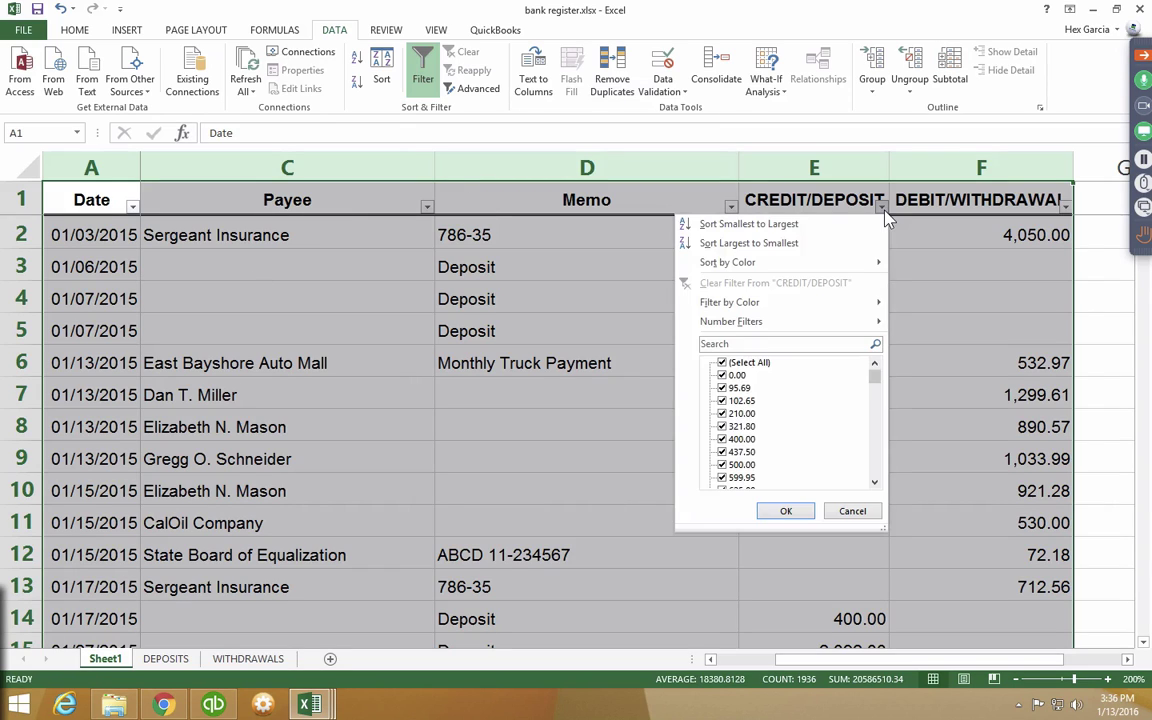
click(722, 362)
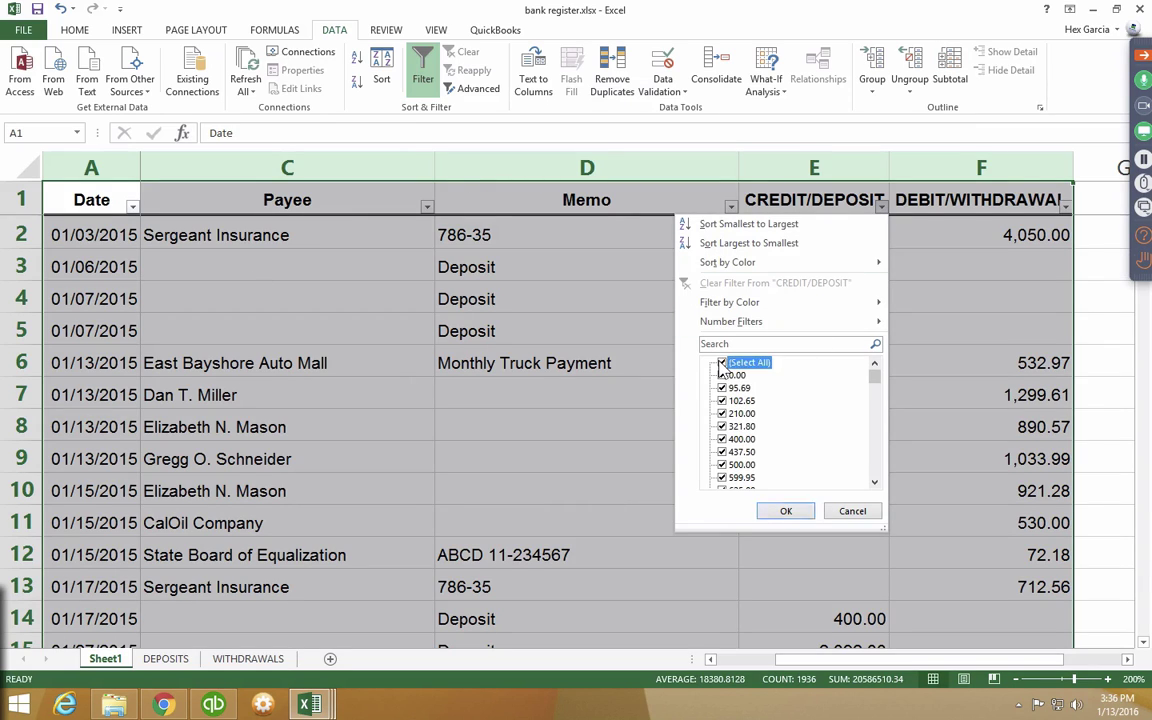
click(726, 364)
click(786, 511)
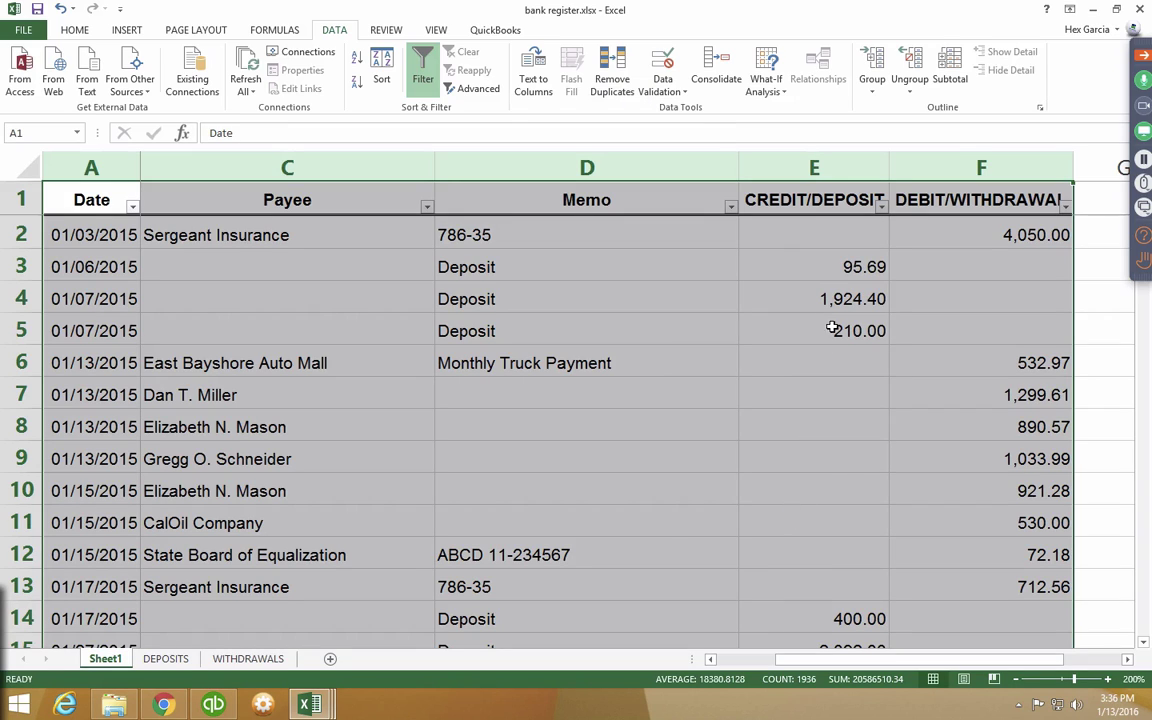
click(1067, 205)
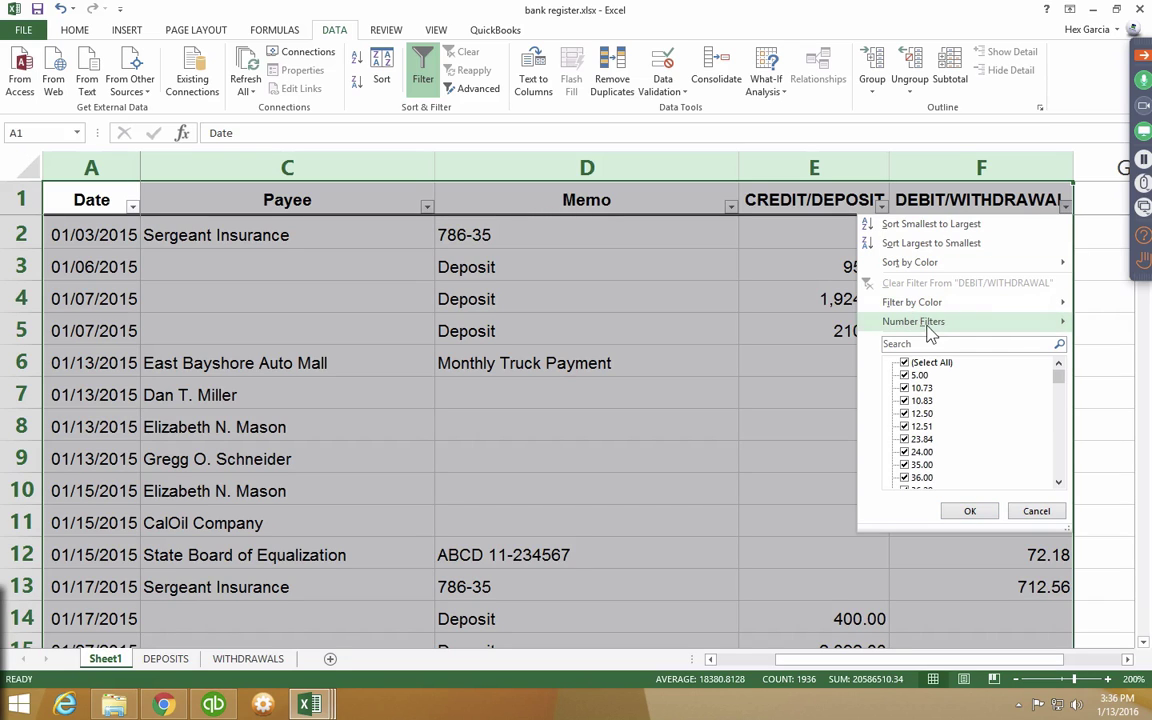
click(905, 362)
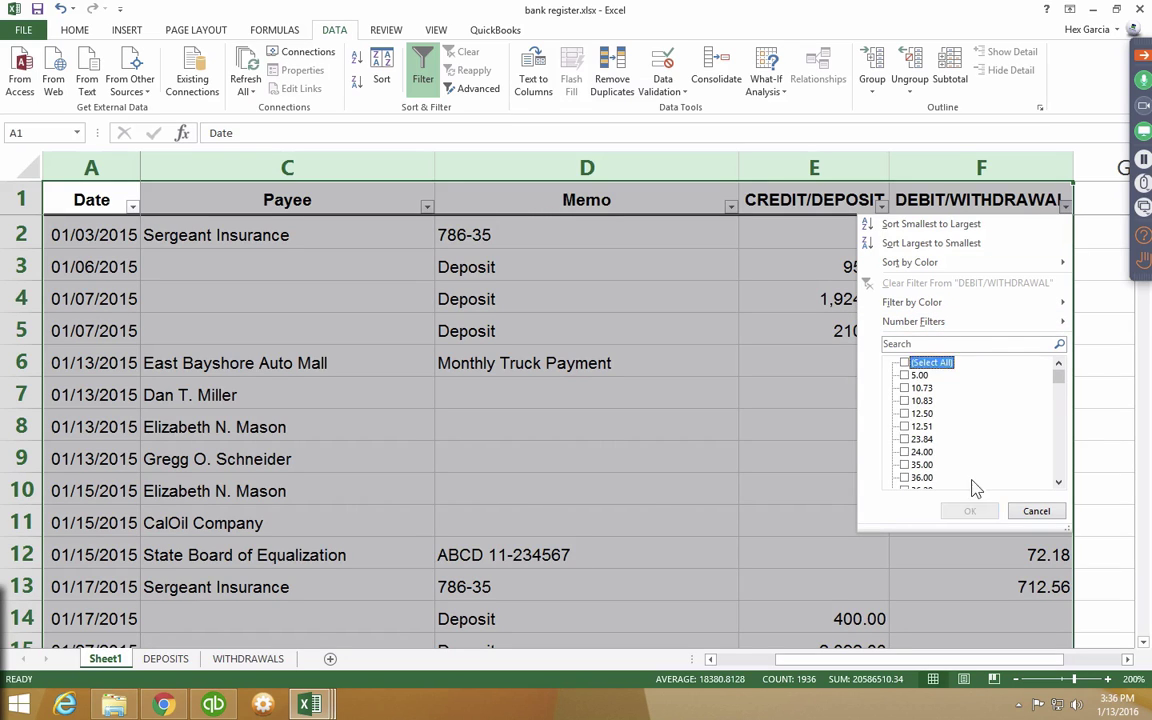
key(Escape)
click(913, 350)
key(ctrl+shift+Down)
click(913, 352)
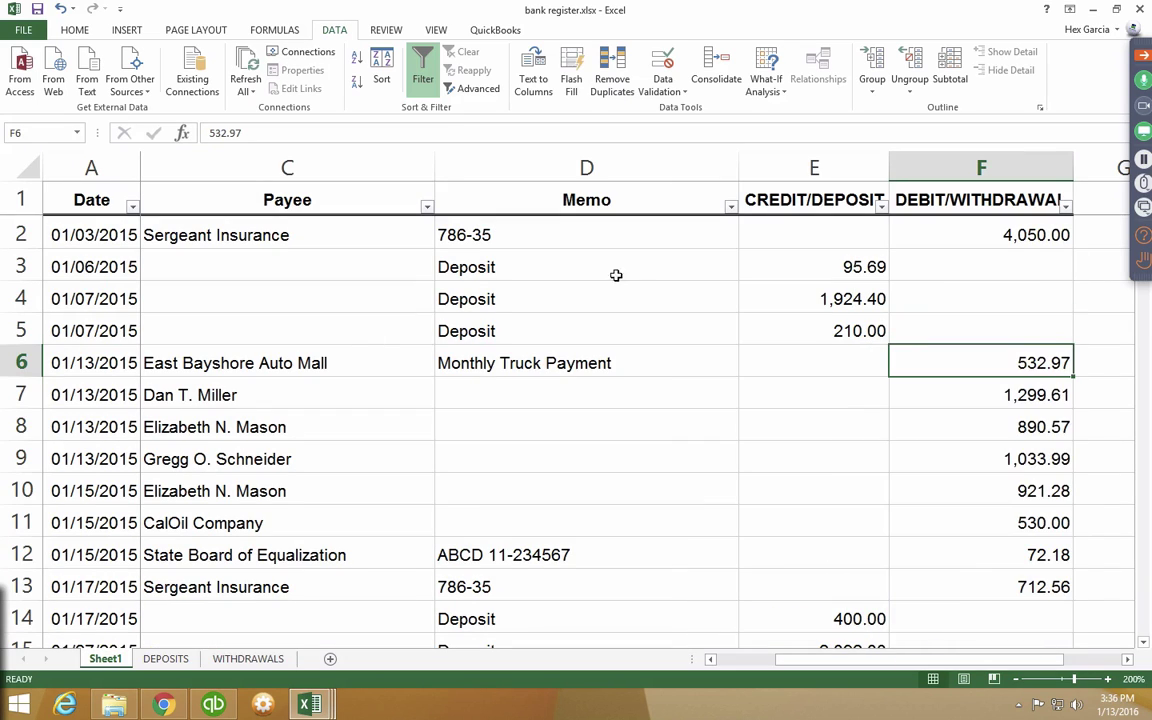
- Sort the register by CREDIT/DEPOSIT ascending and browse the sorted amounts
click(881, 206)
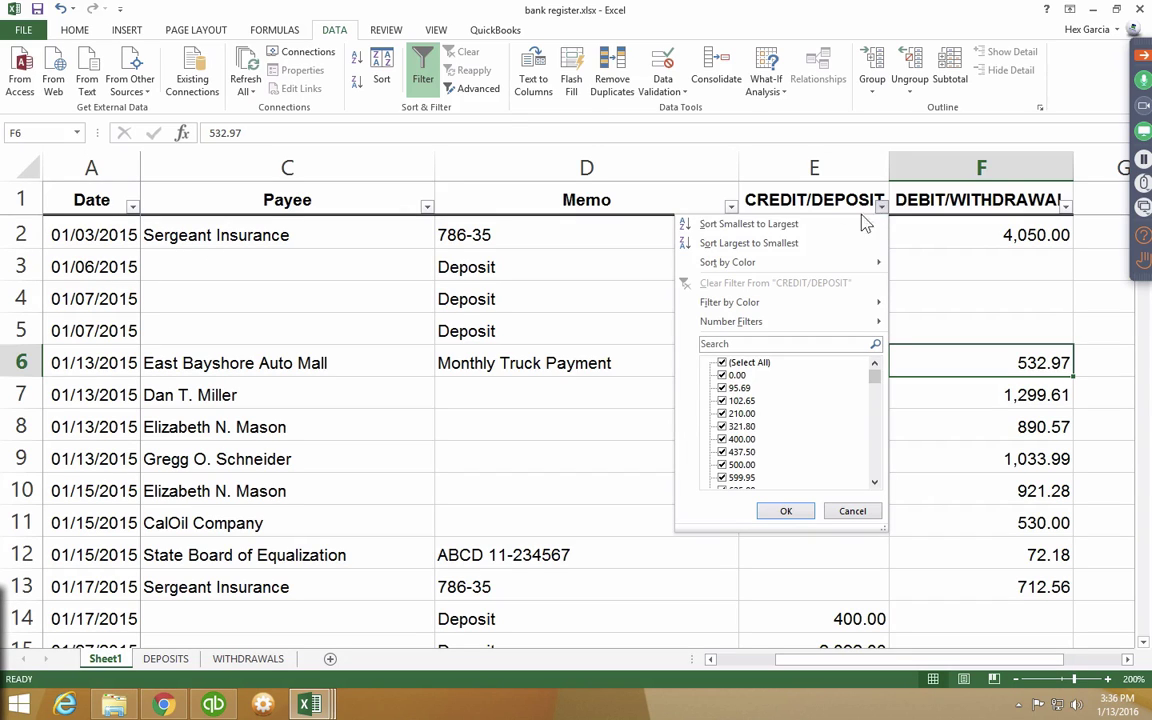
click(755, 228)
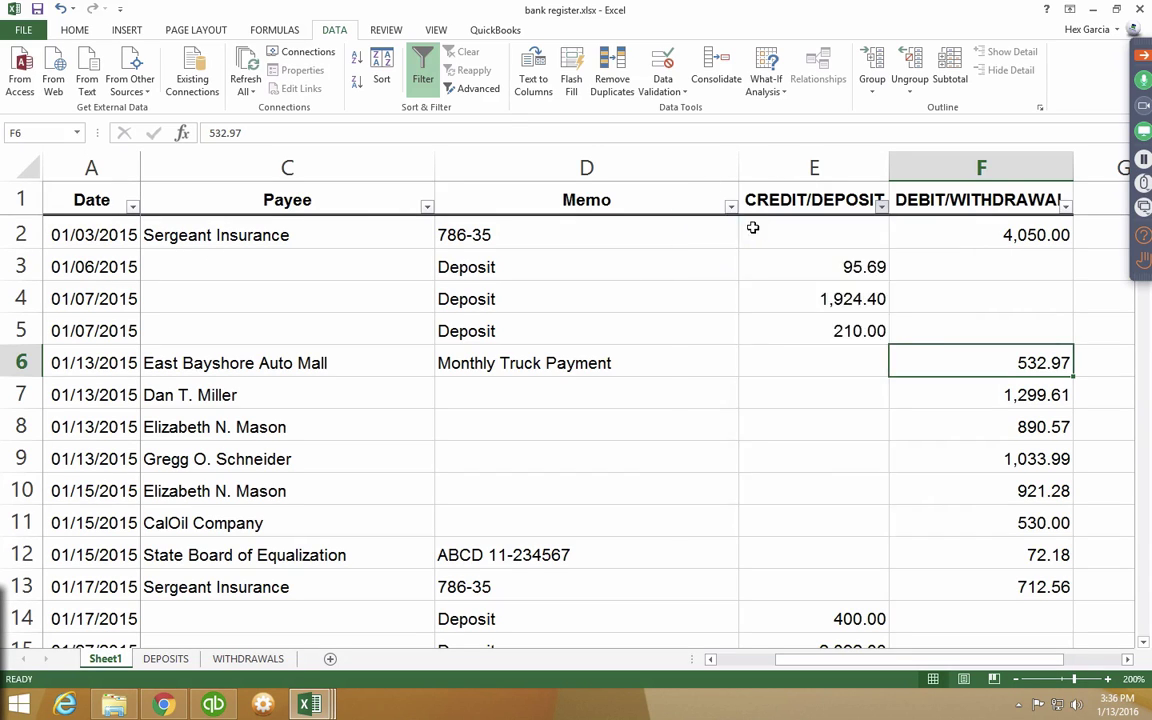
click(851, 294)
scroll(766, 296, down, 13)
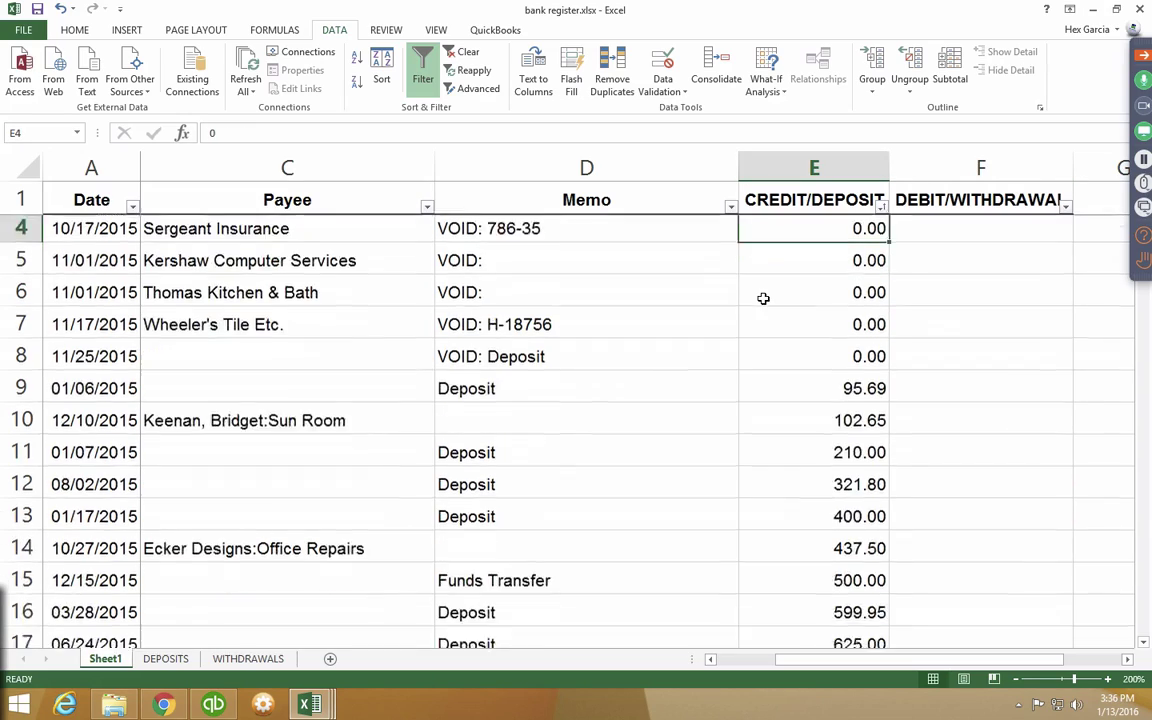
scroll(766, 296, down, 17)
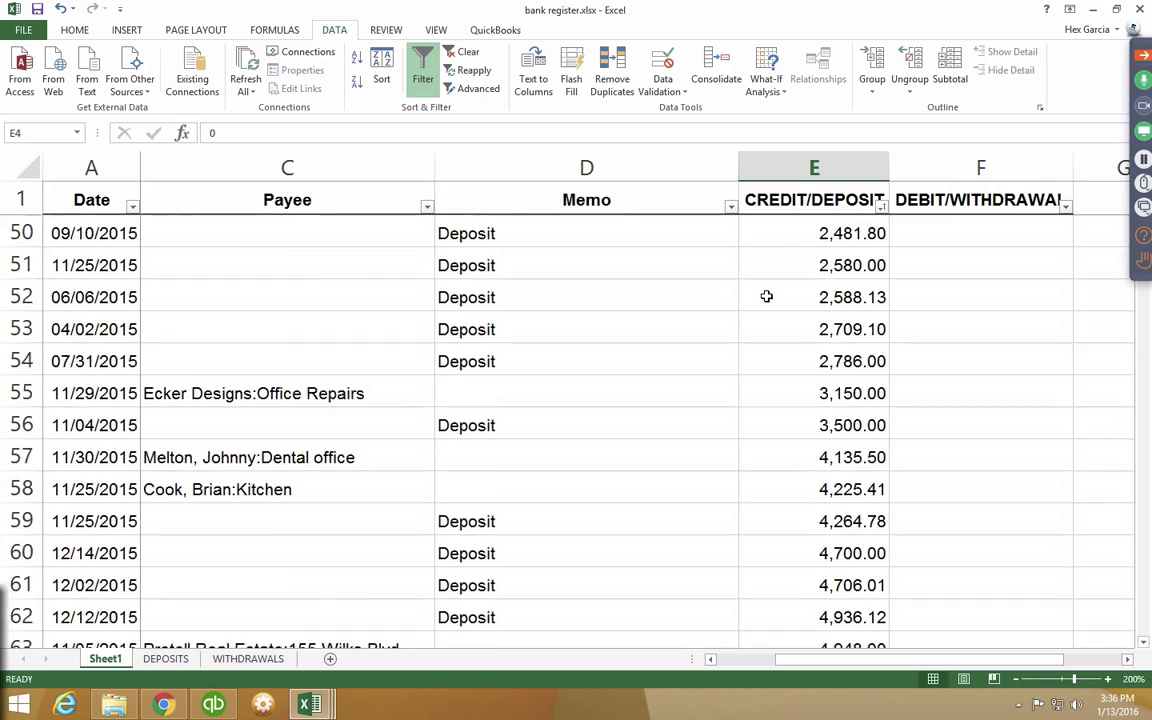
scroll(766, 296, down, 2)
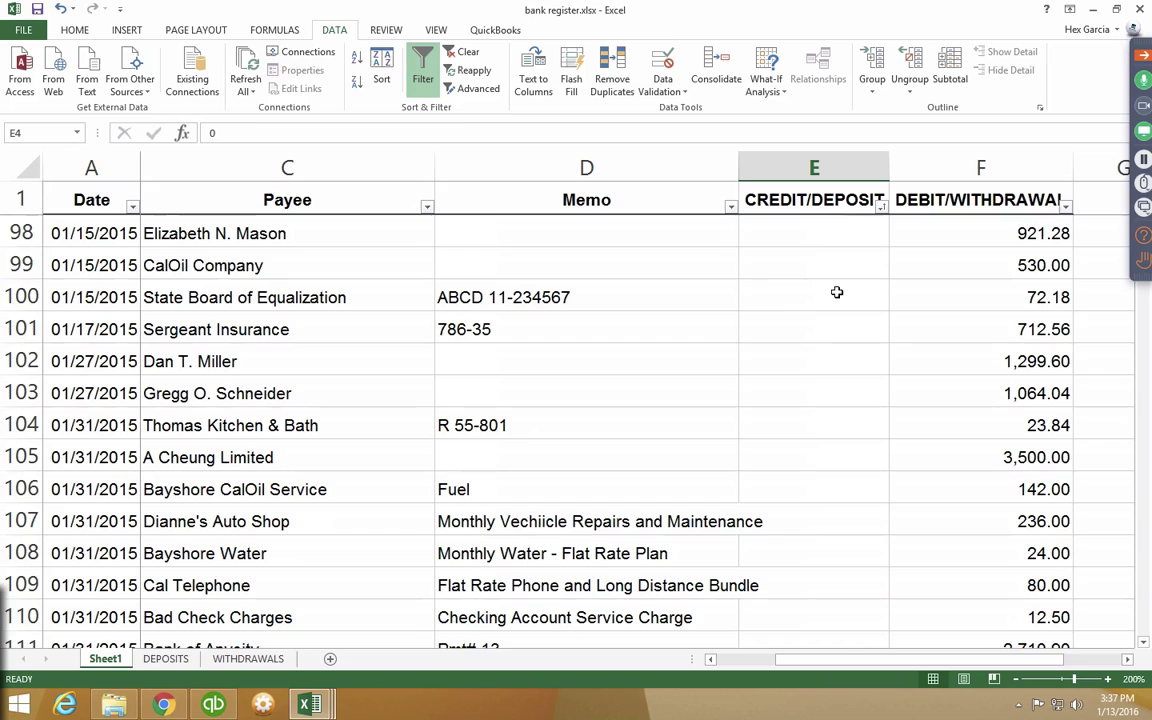
drag(911, 222, 1020, 450)
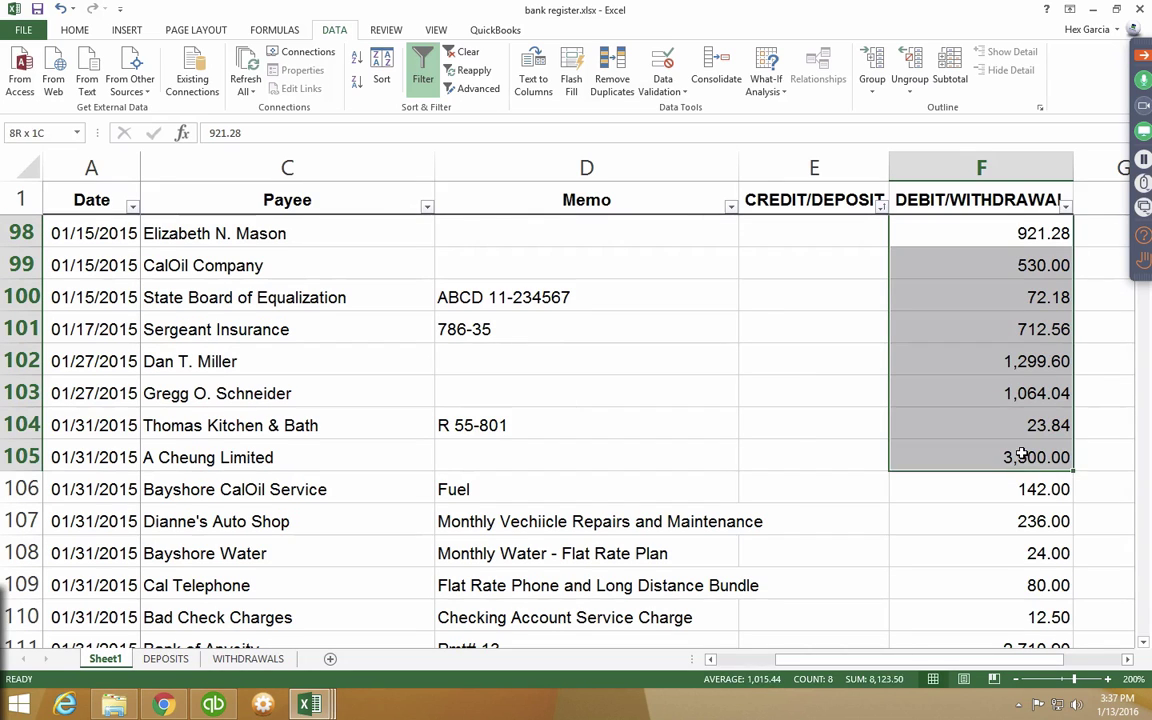
scroll(920, 396, up, 2)
click(920, 394)
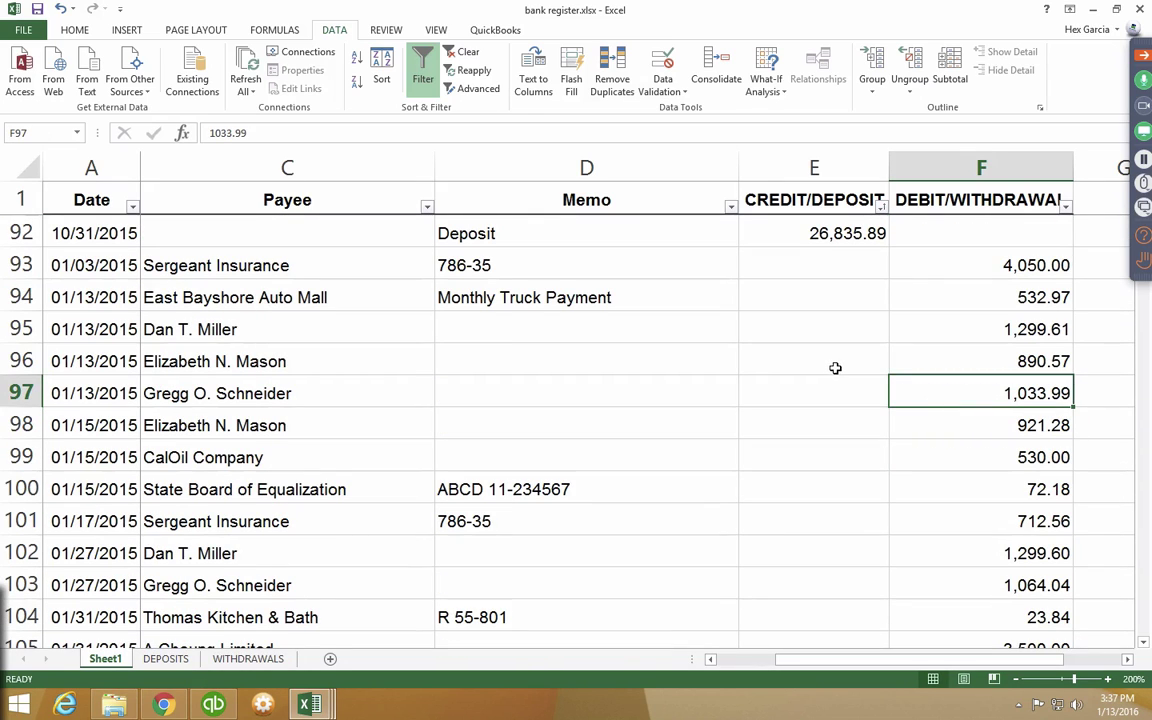
- Glance at the DEPOSITS and WITHDRAWALS sheets, then undo the sort on Sheet1
click(162, 659)
click(216, 662)
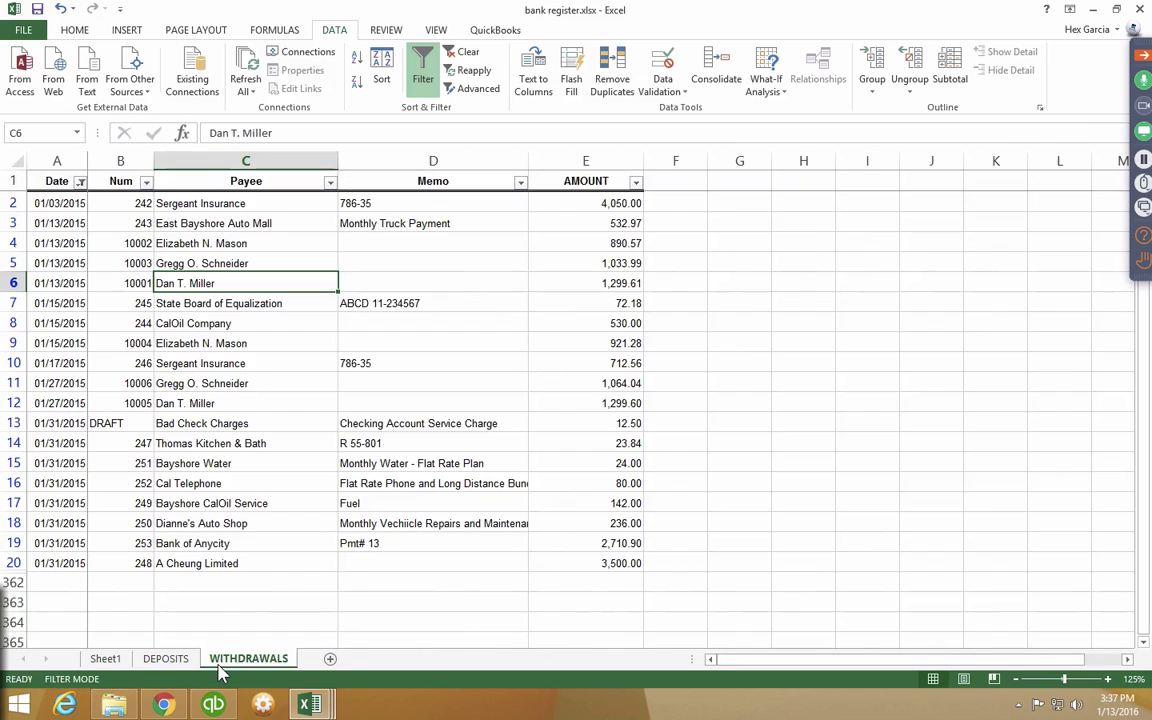
click(175, 660)
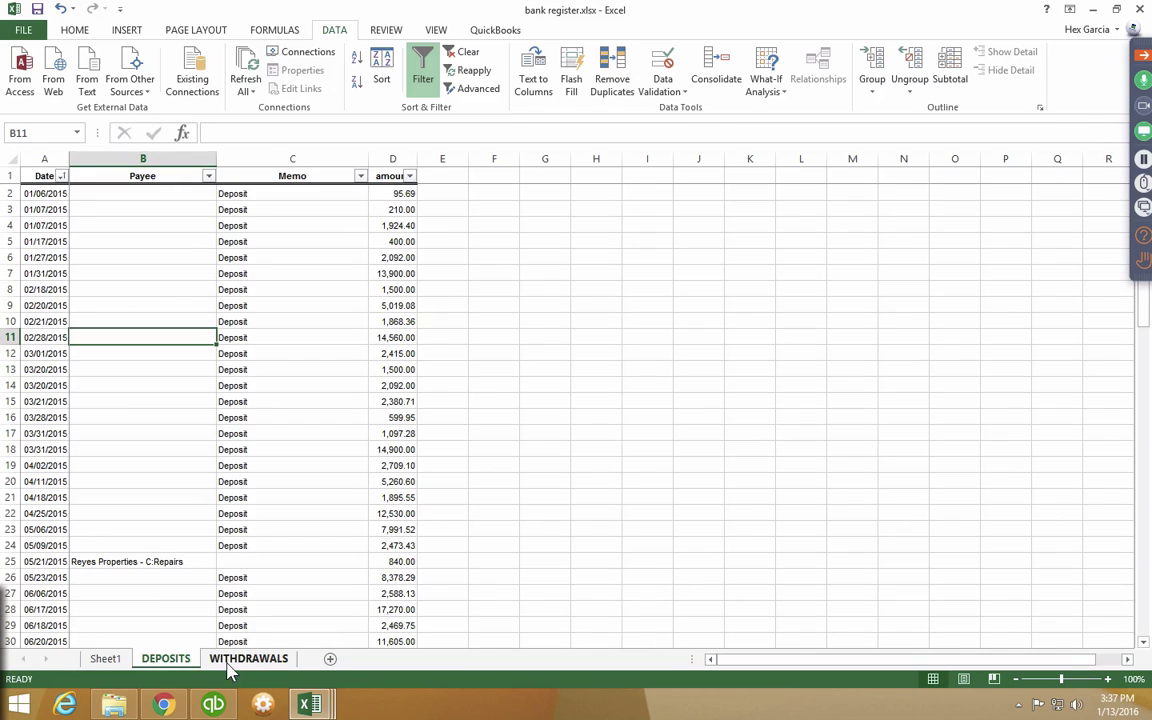
click(105, 659)
scroll(515, 352, up, 2)
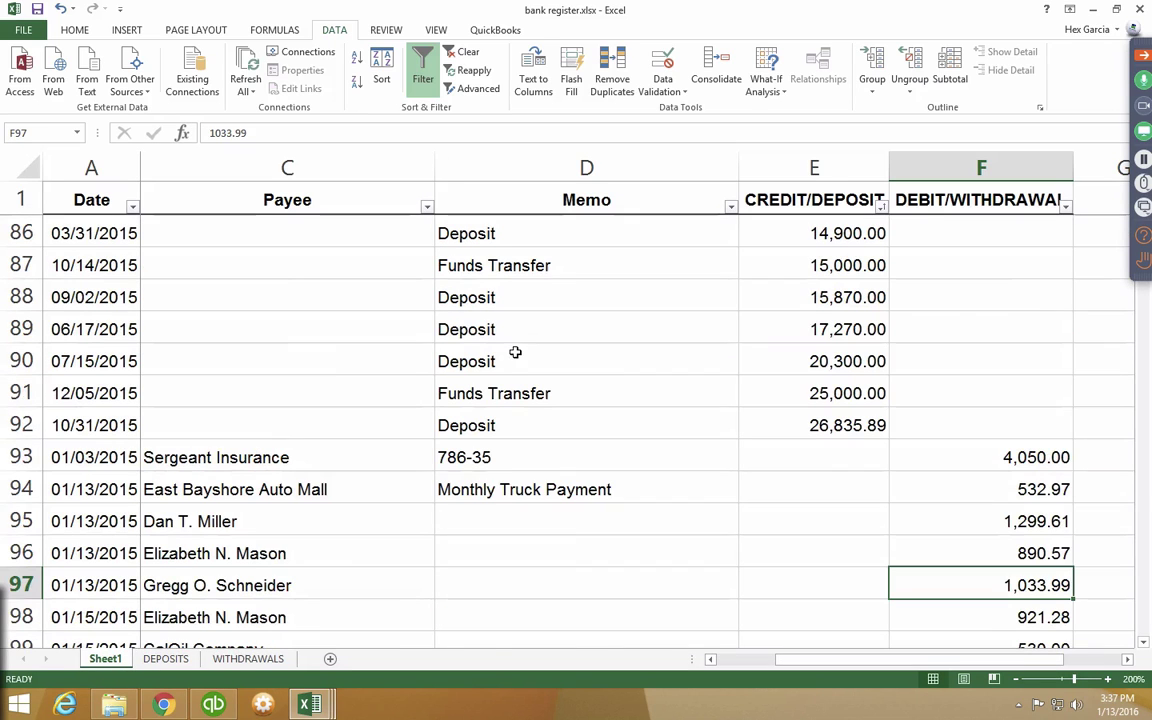
scroll(800, 212, up, 3)
click(880, 205)
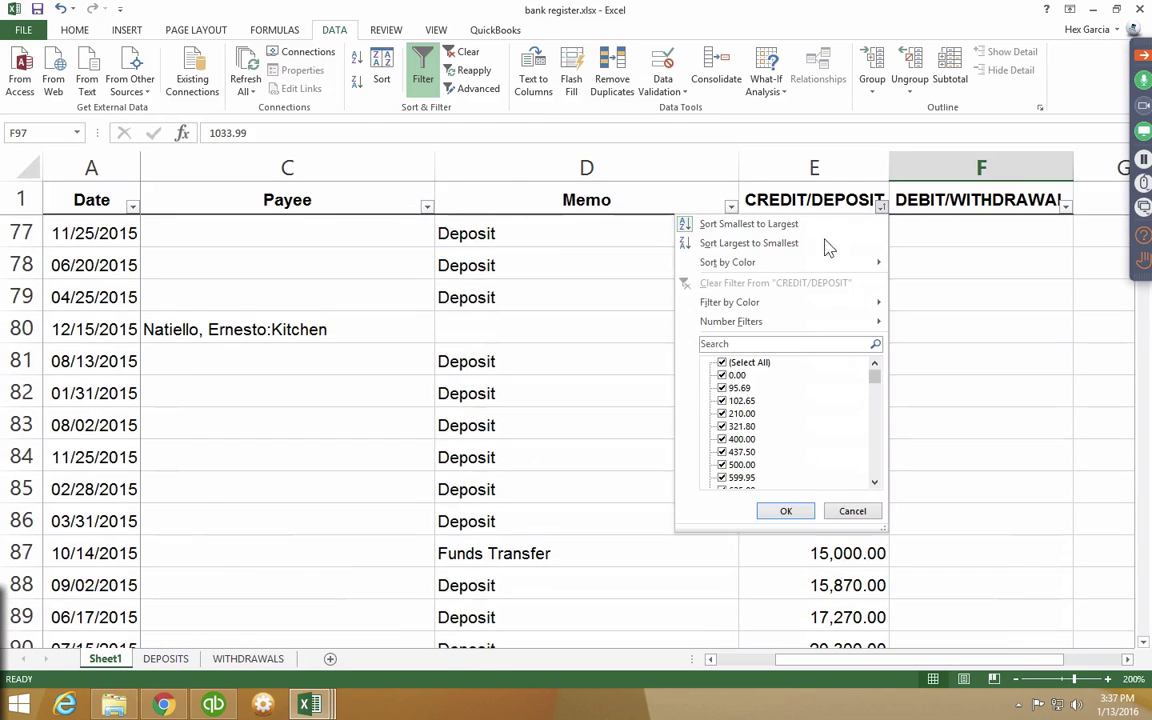
click(62, 10)
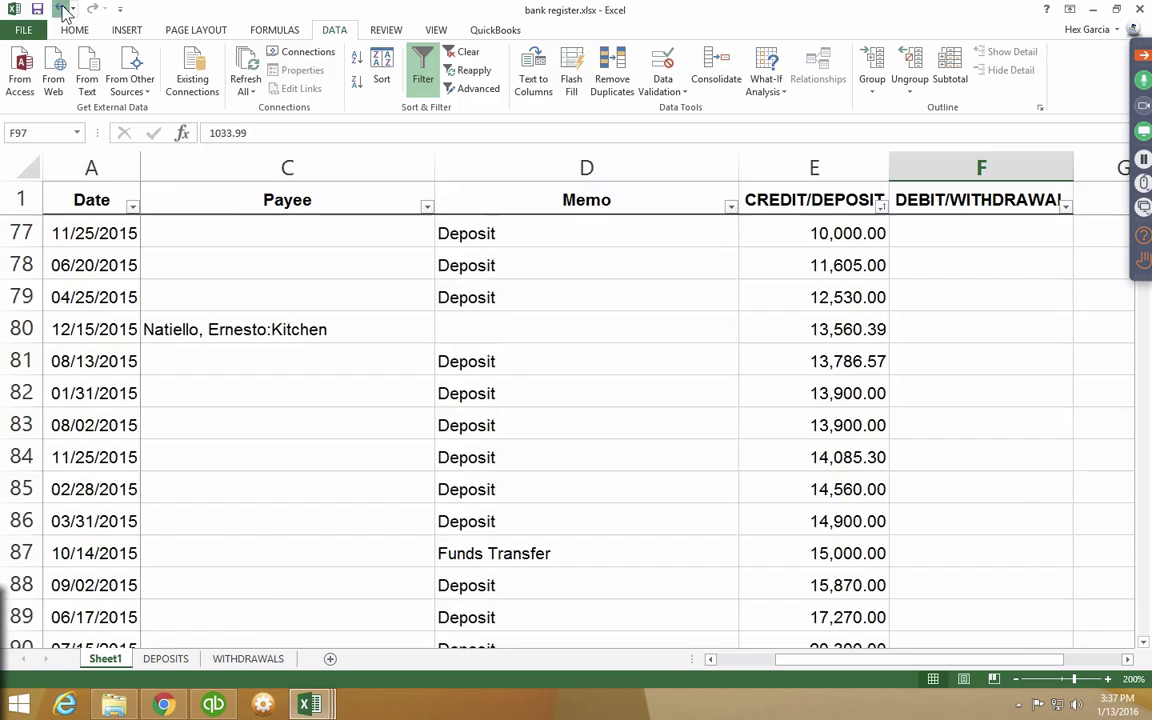
click(198, 317)
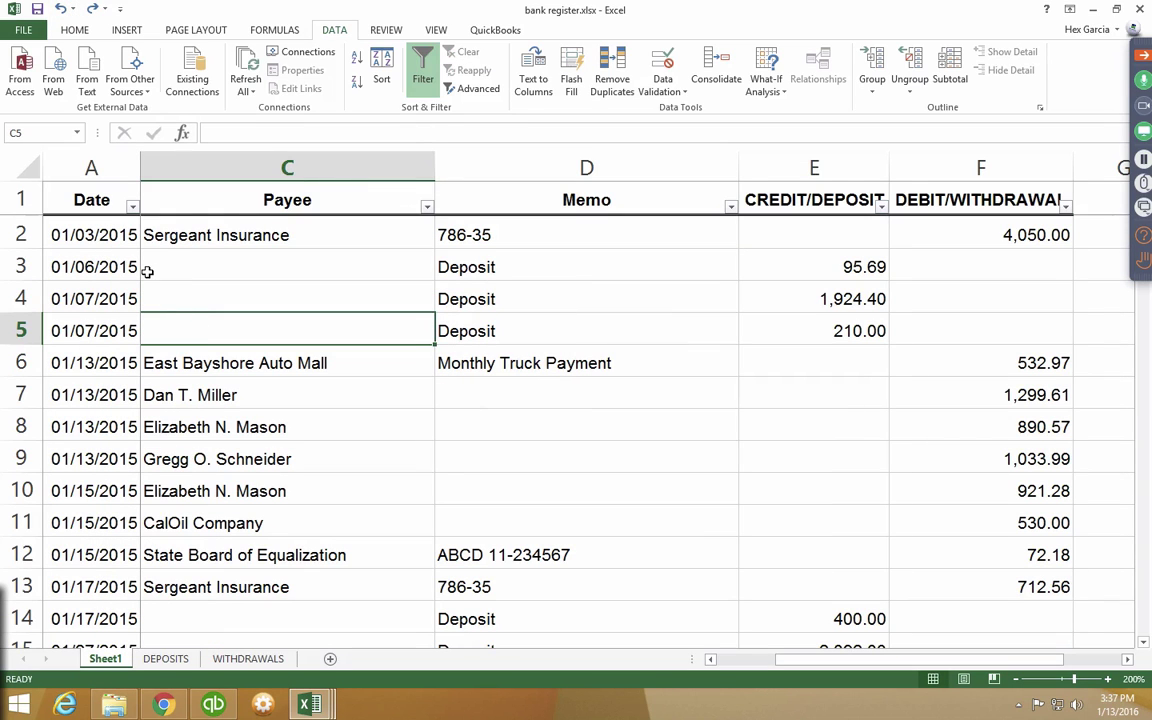
click(133, 206)
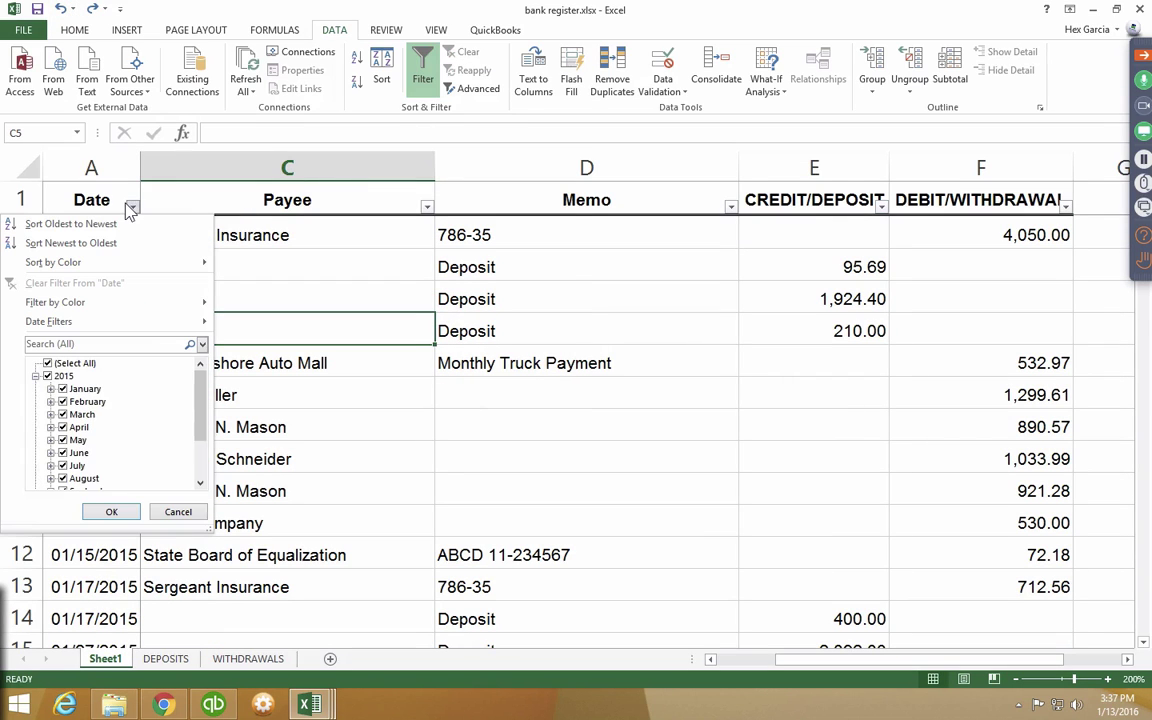
click(37, 377)
click(47, 376)
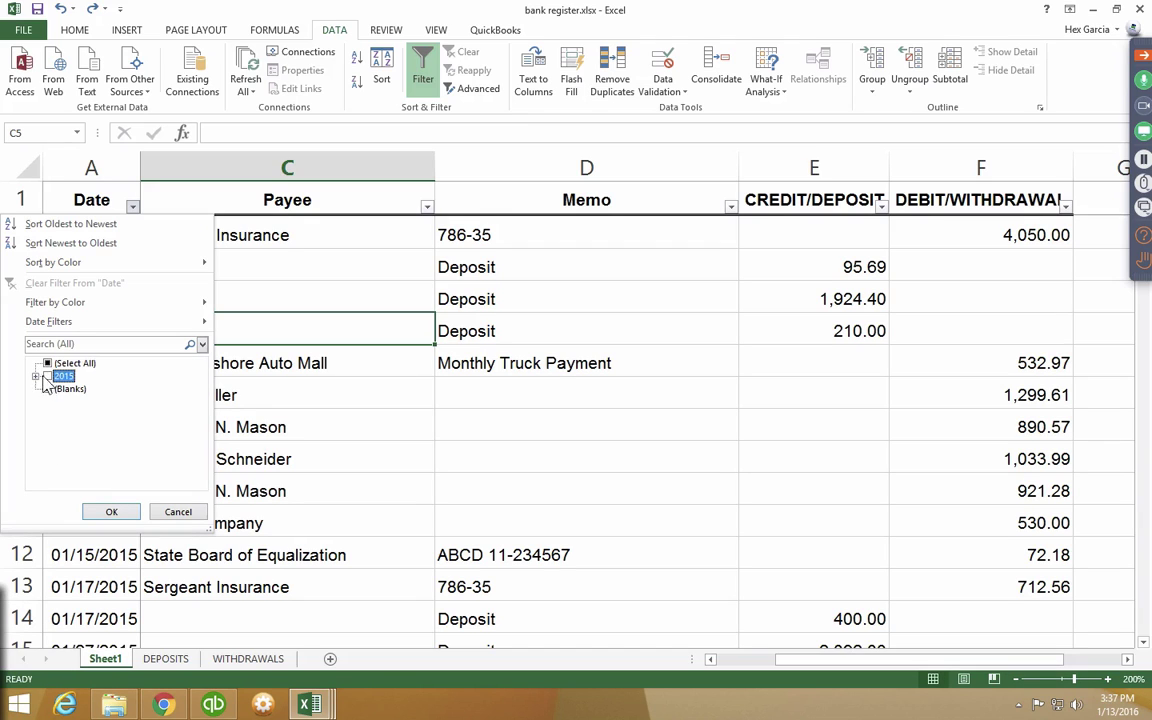
click(36, 376)
click(62, 376)
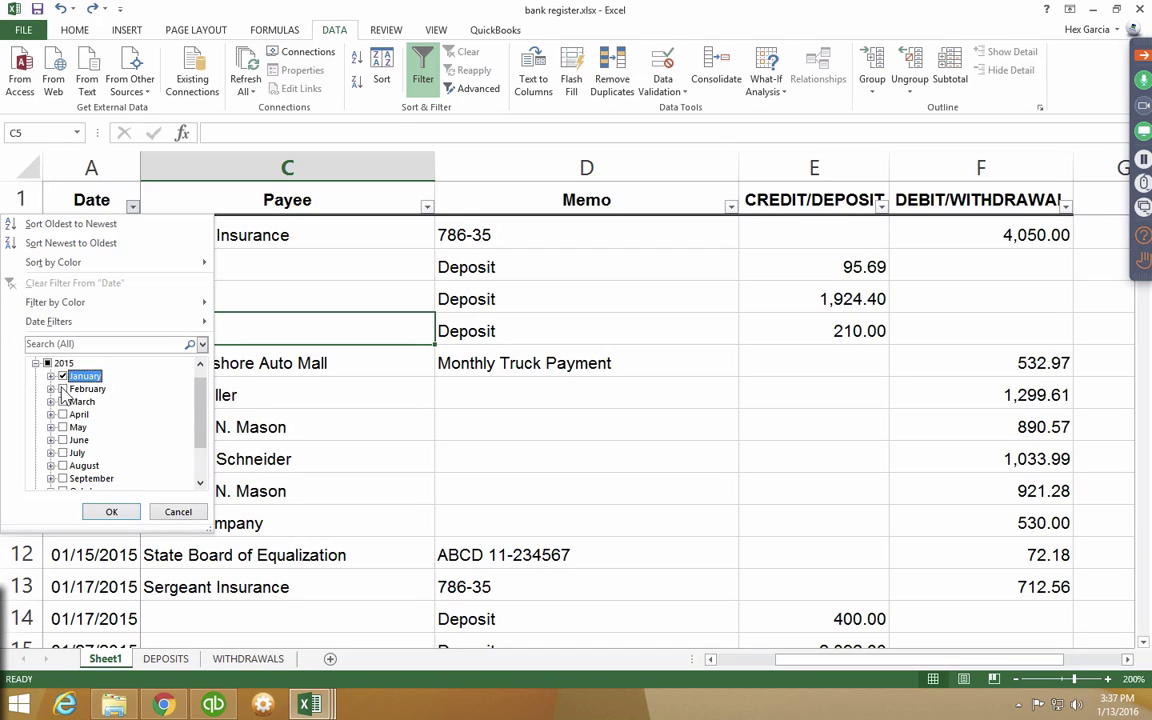
click(111, 511)
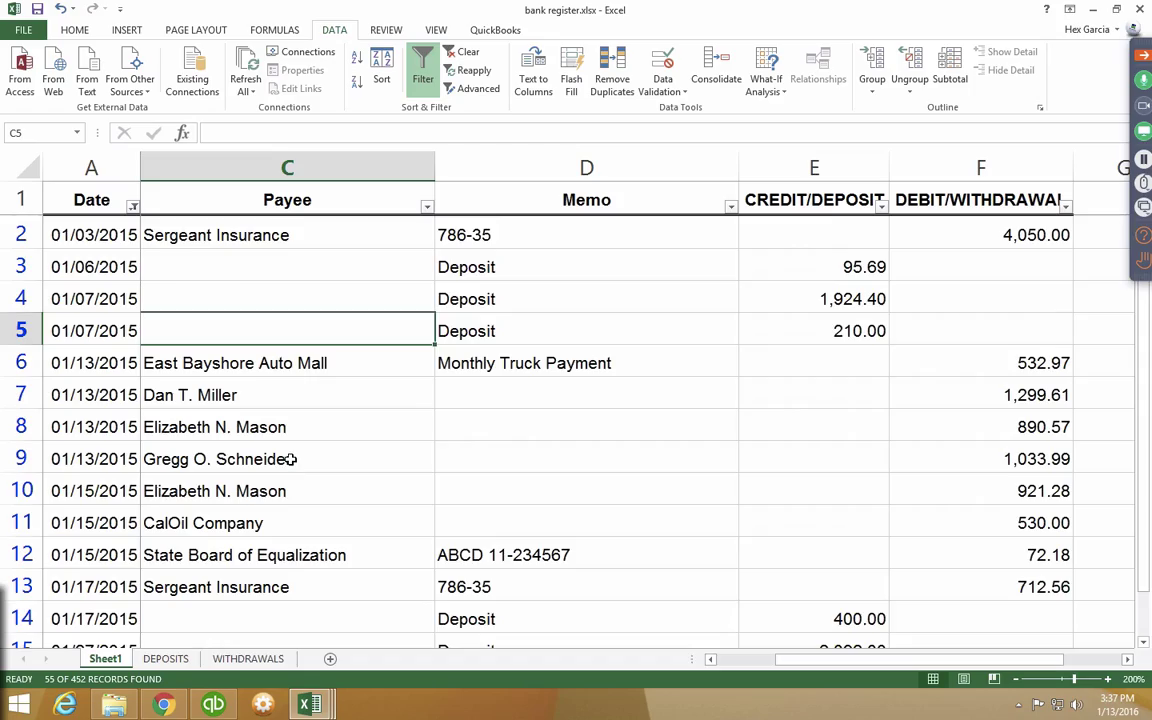
scroll(289, 459, down, 15)
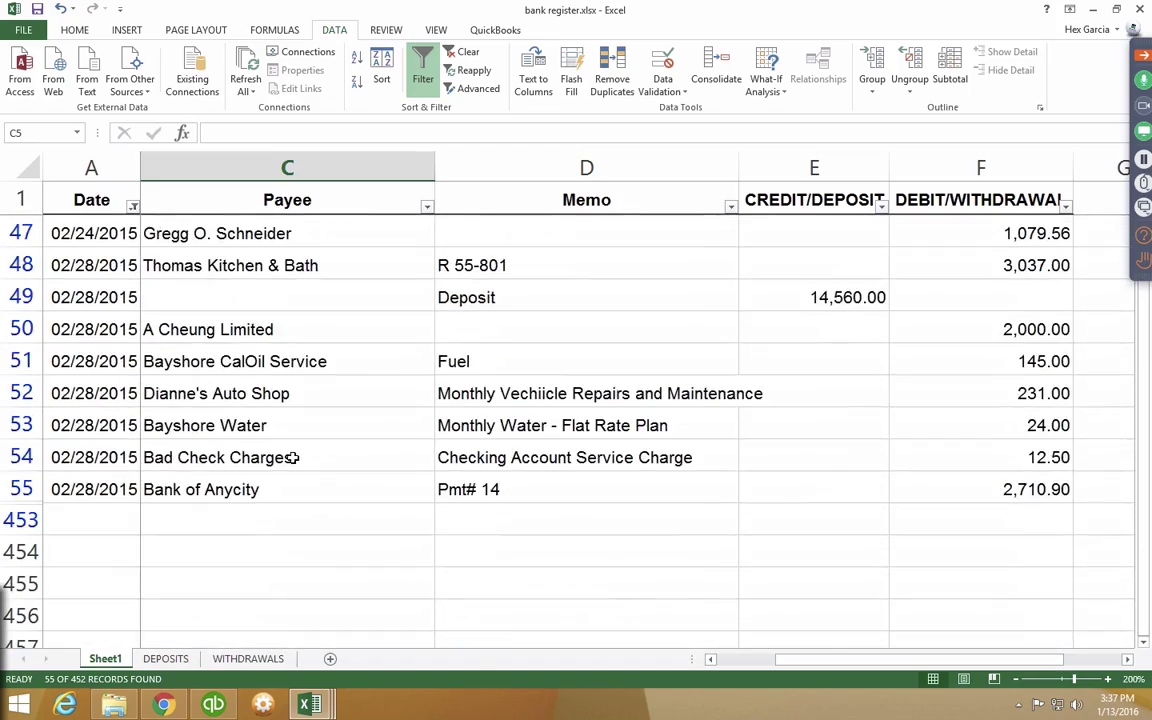
scroll(291, 457, down, 2)
scroll(293, 457, up, 13)
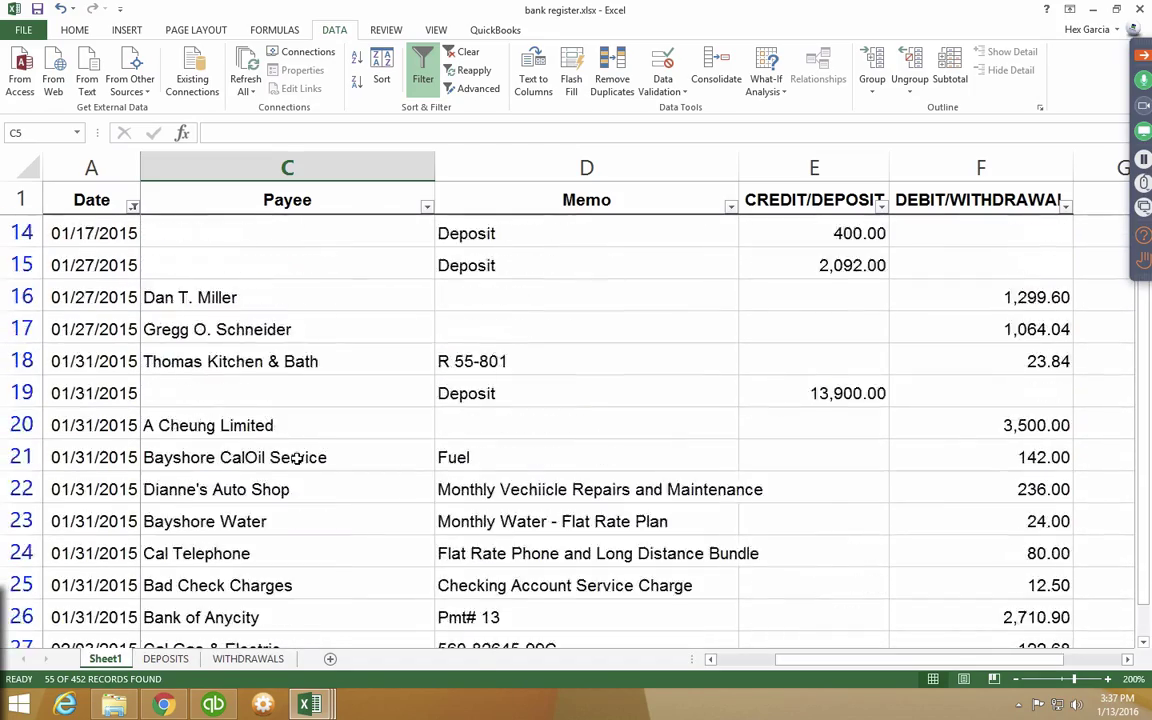
scroll(297, 457, up, 4)
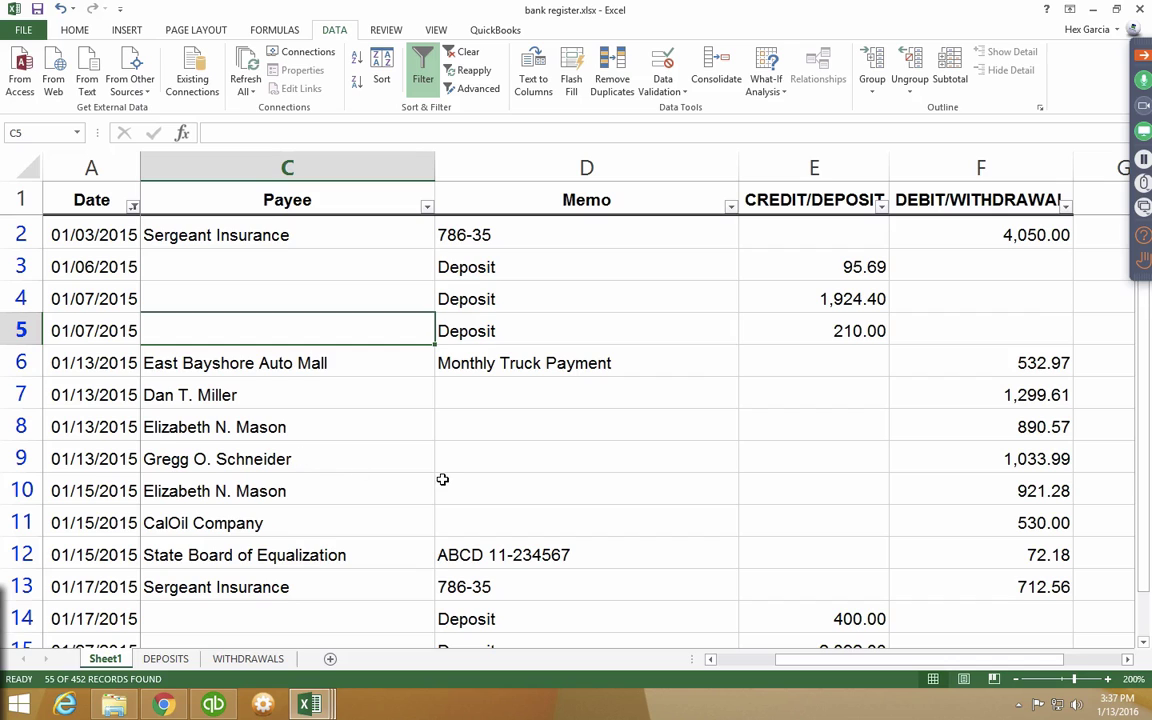
- Filter the DEPOSITS sheet's Date column to January 2015 only
click(168, 659)
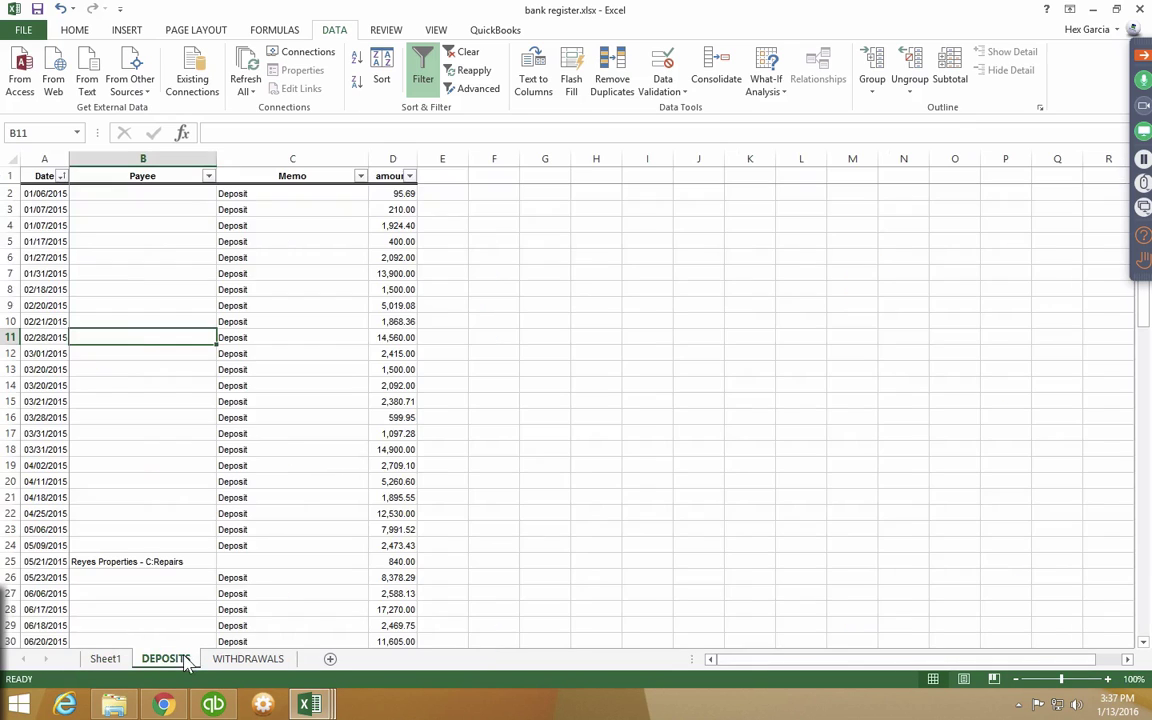
click(61, 176)
click(48, 344)
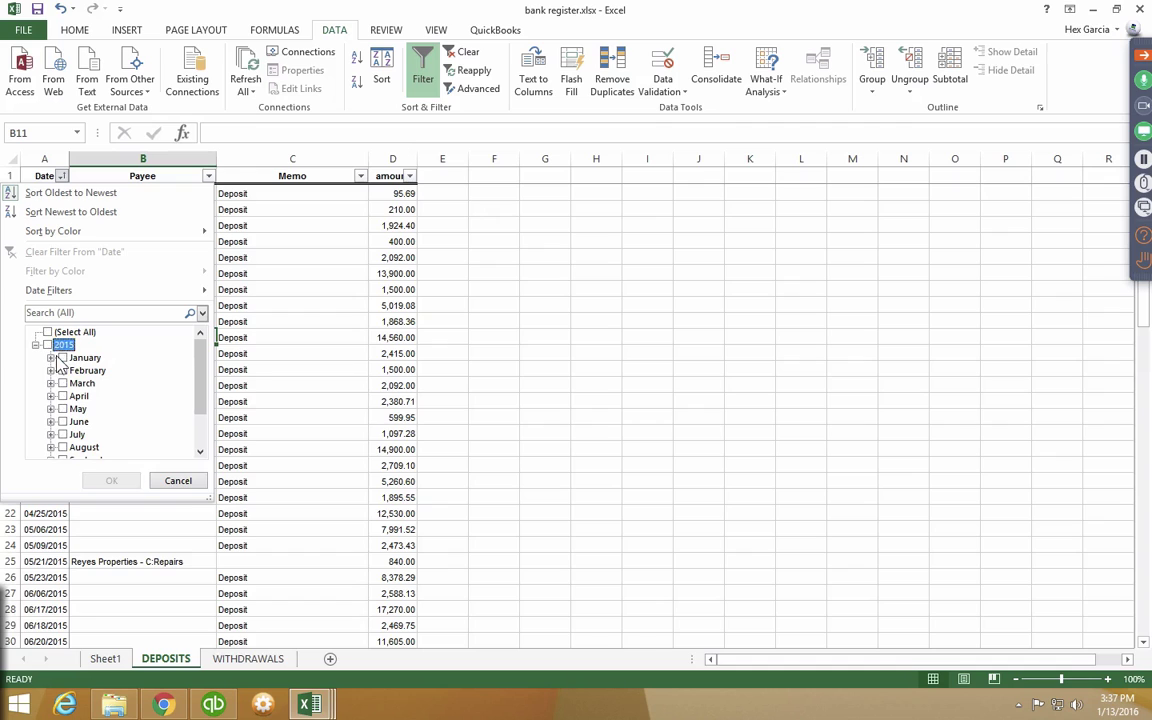
click(62, 357)
click(111, 481)
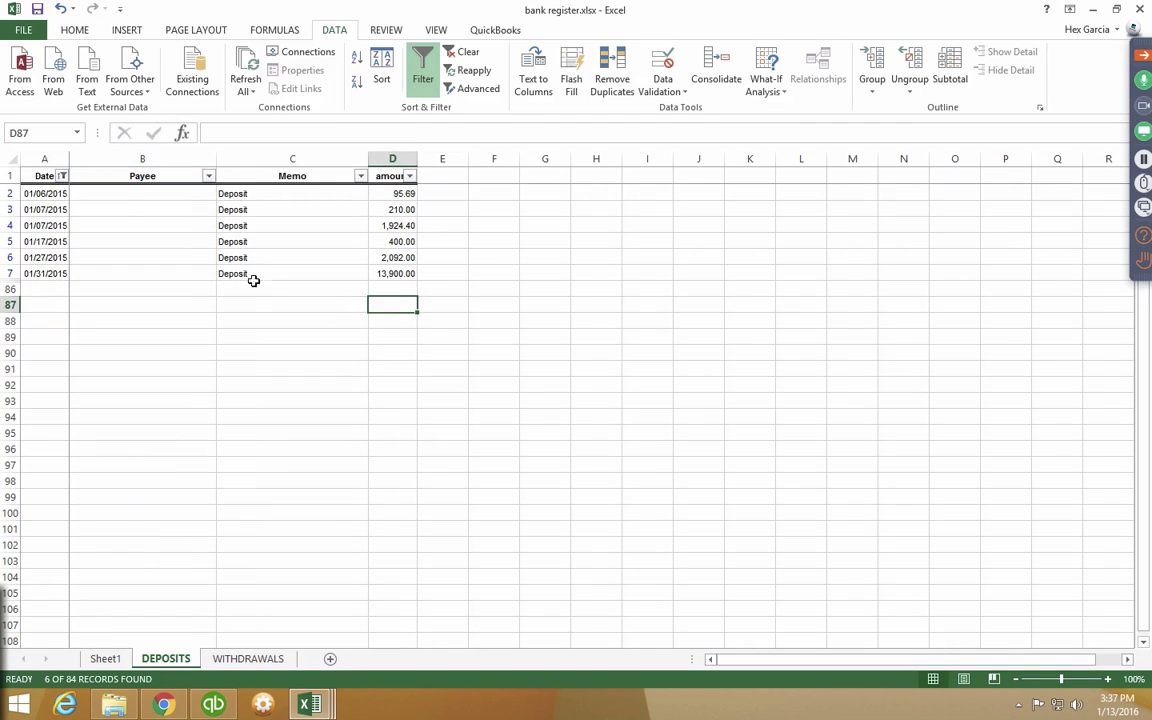
drag(20, 196, 412, 270)
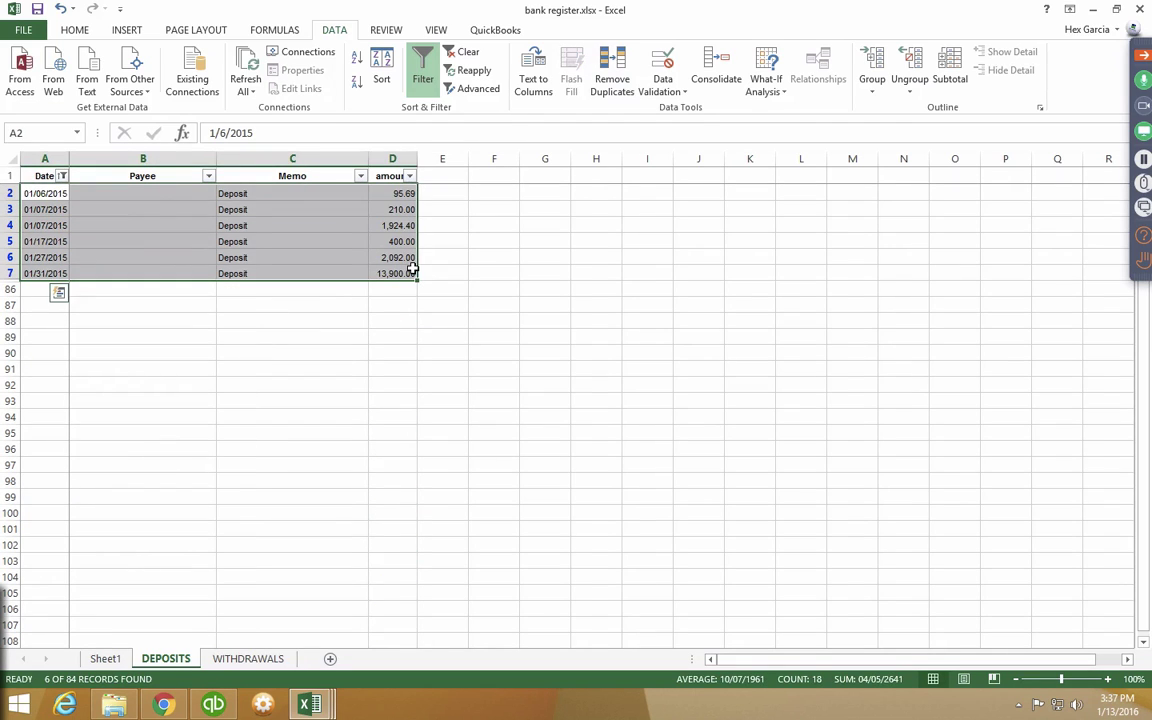
- Zoom the DEPOSITS sheet to 200%
click(430, 31)
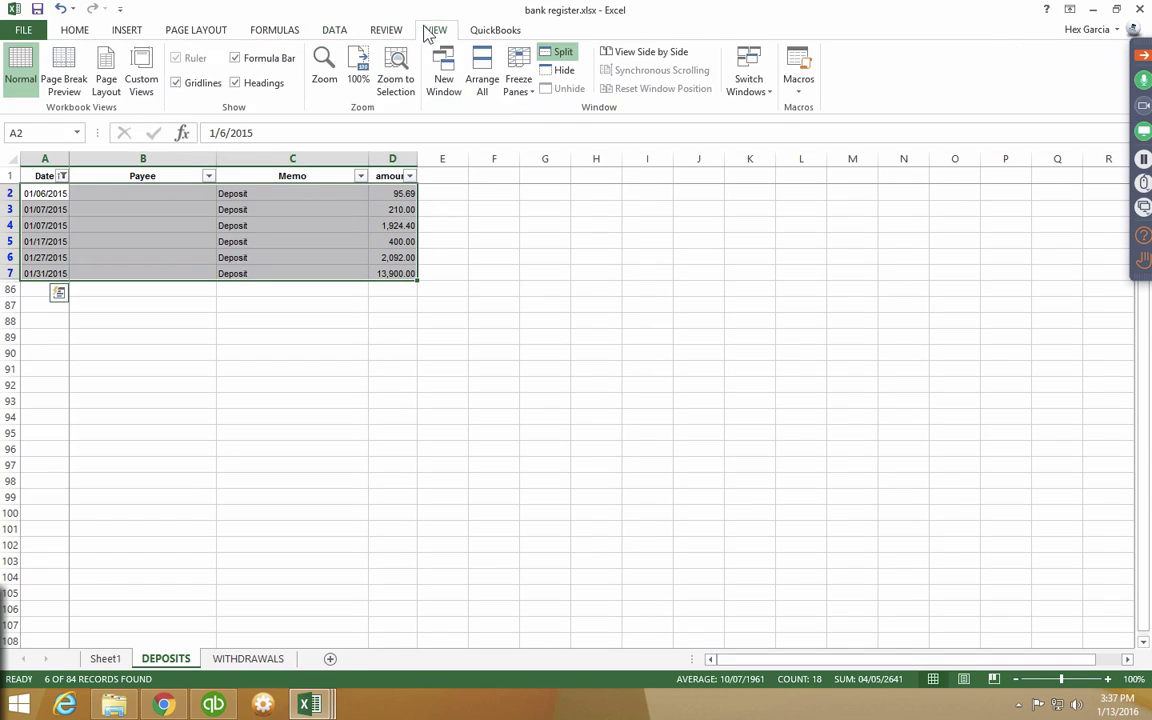
click(322, 65)
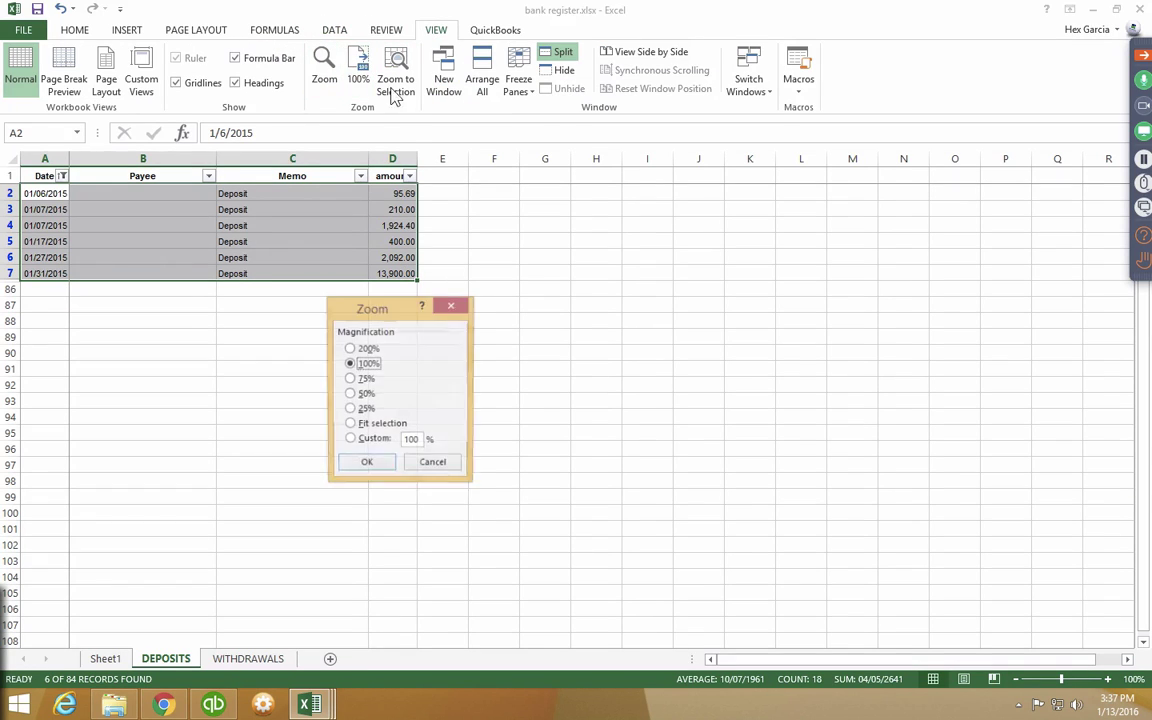
click(349, 348)
click(368, 466)
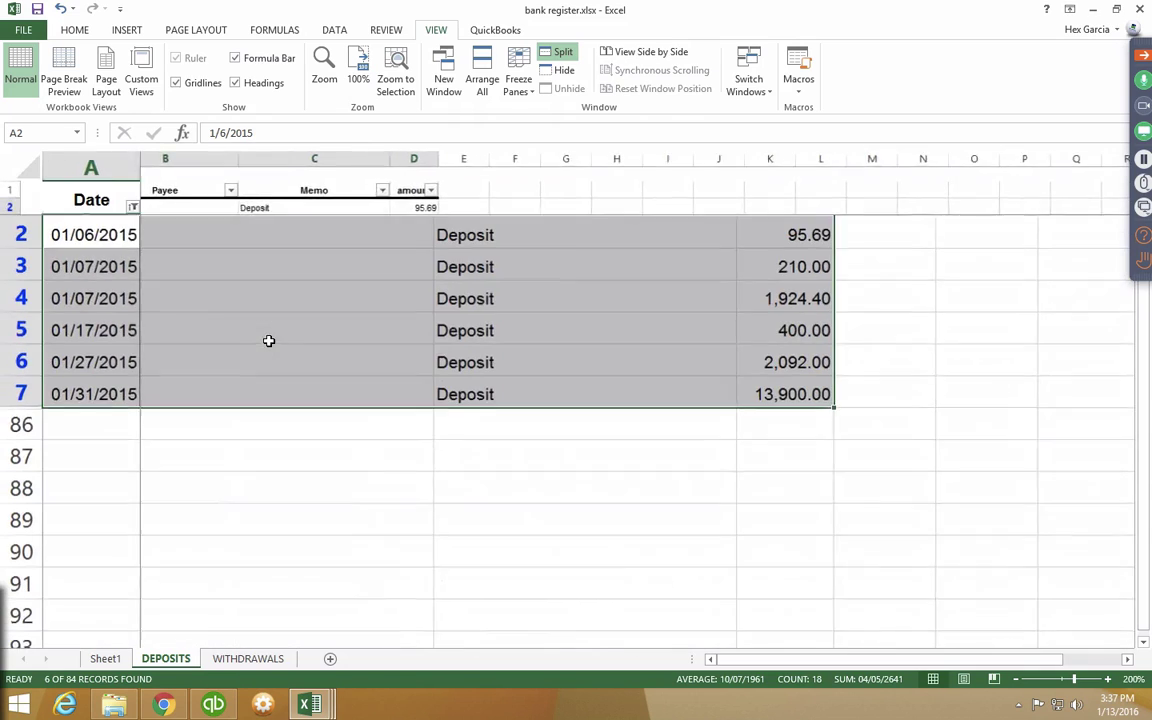
click(332, 426)
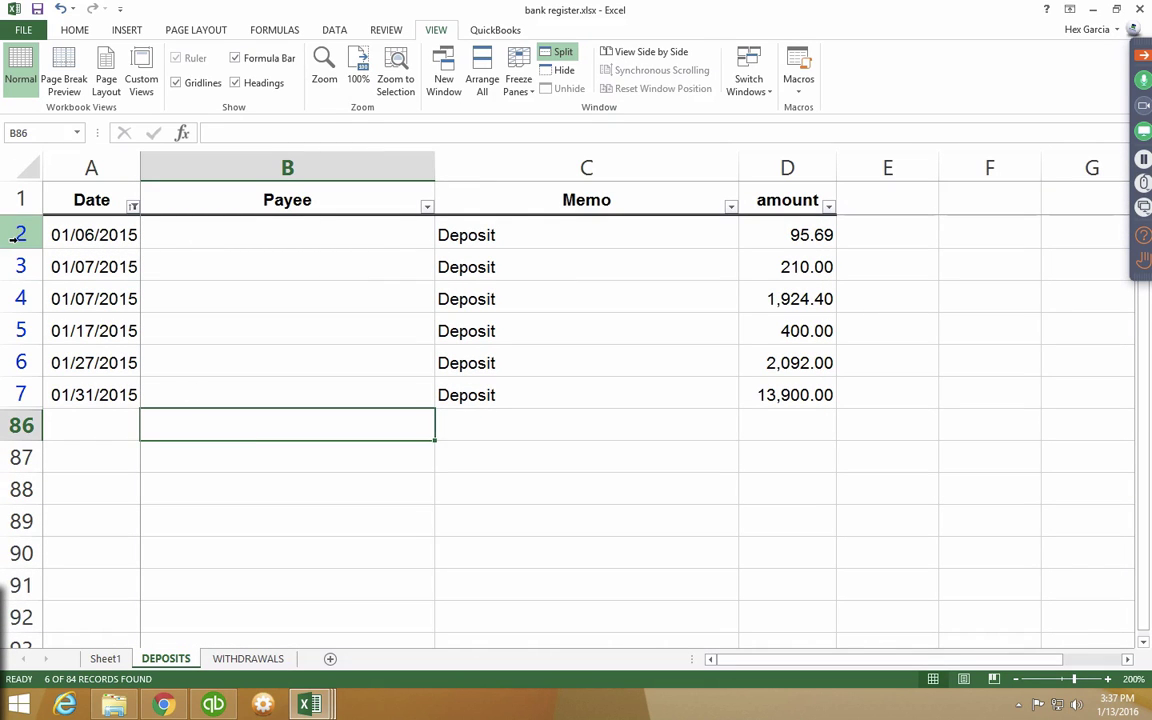
- Copy the six January deposit rows A2:D7
drag(59, 231, 766, 394)
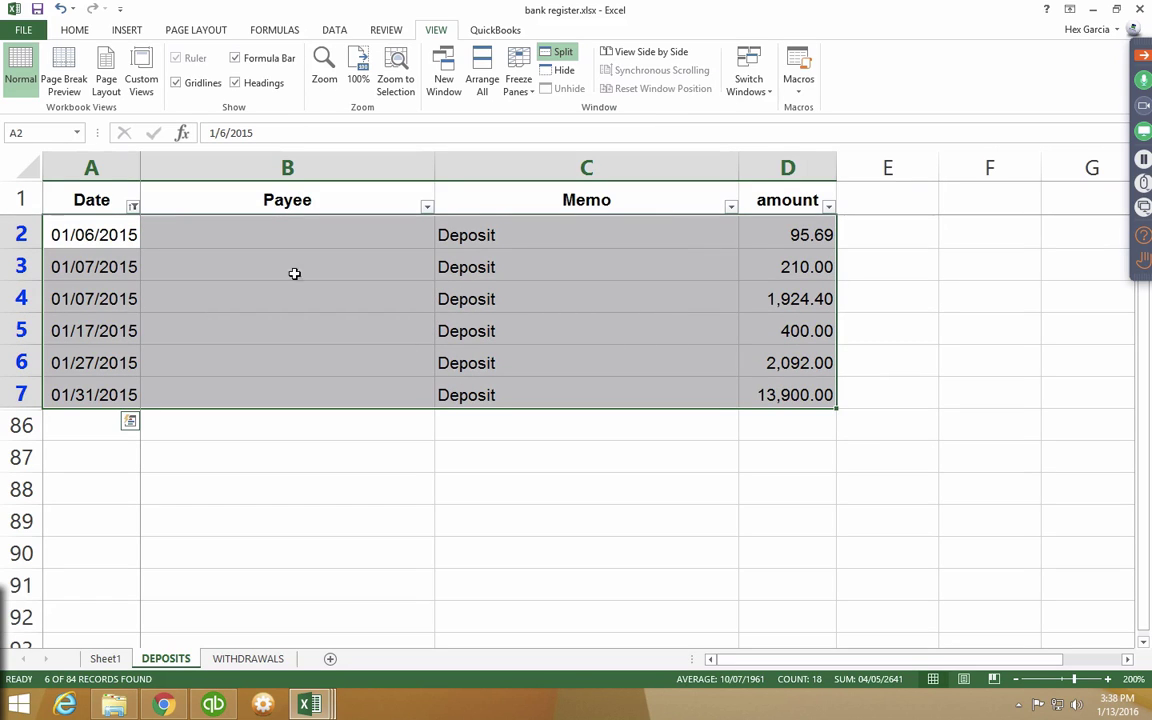
right_click(201, 234)
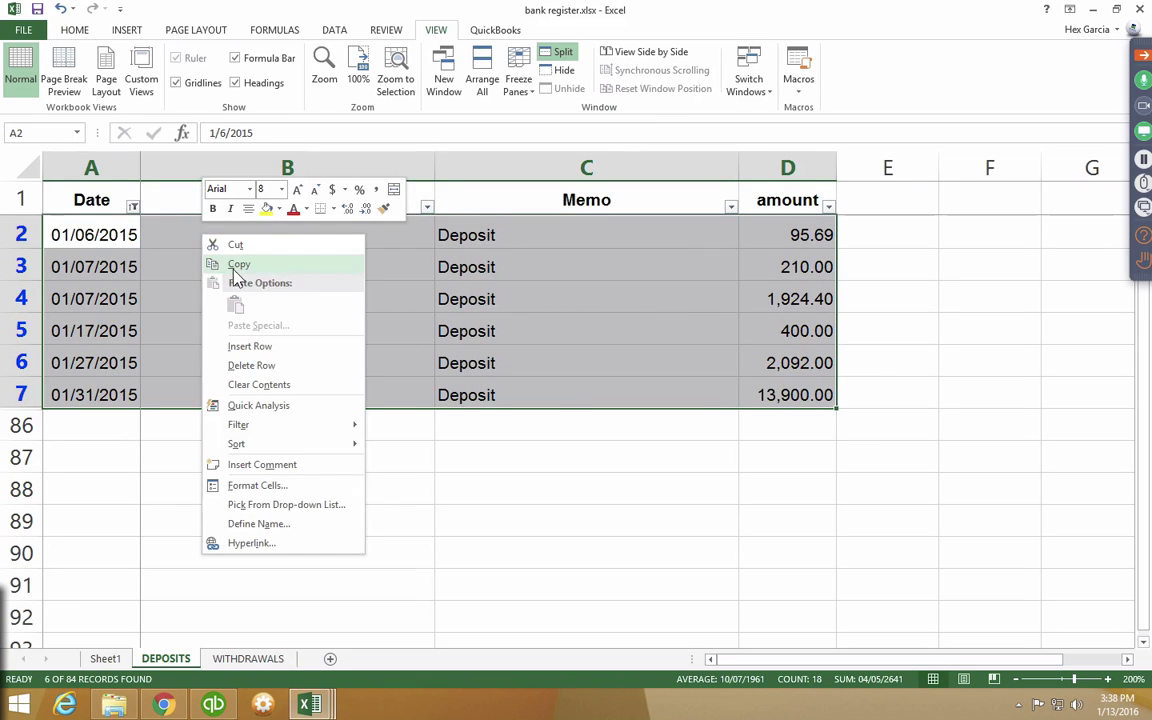
click(232, 265)
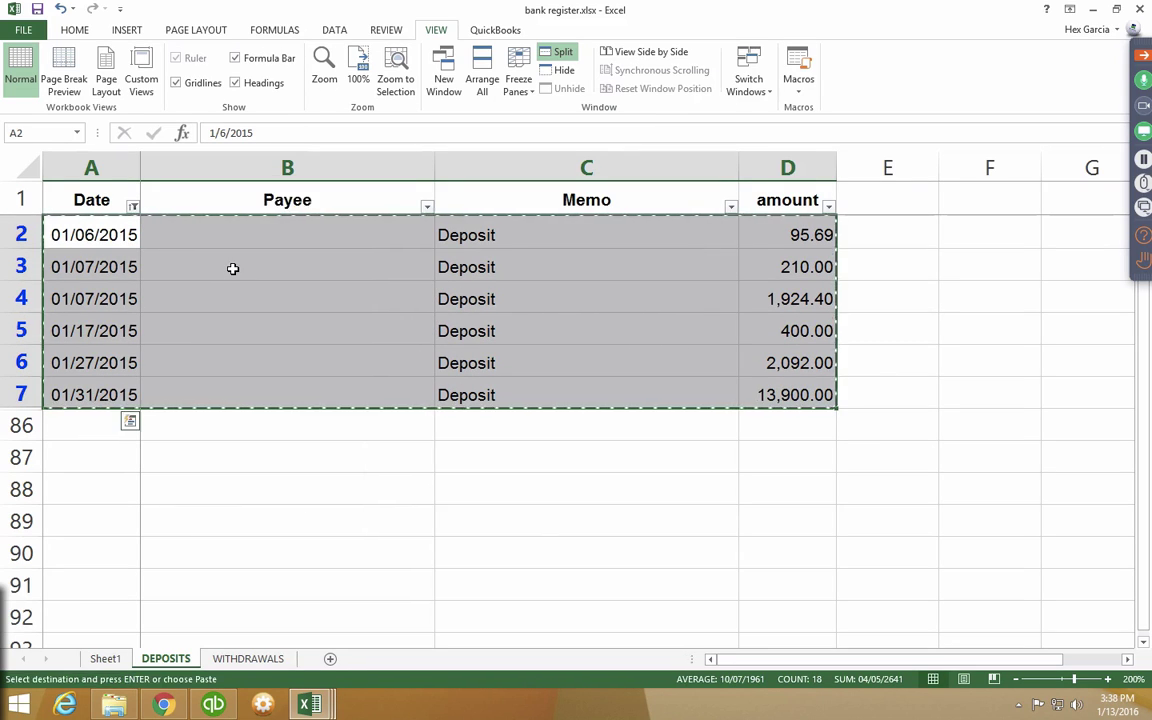
click(93, 162)
click(306, 160)
click(702, 166)
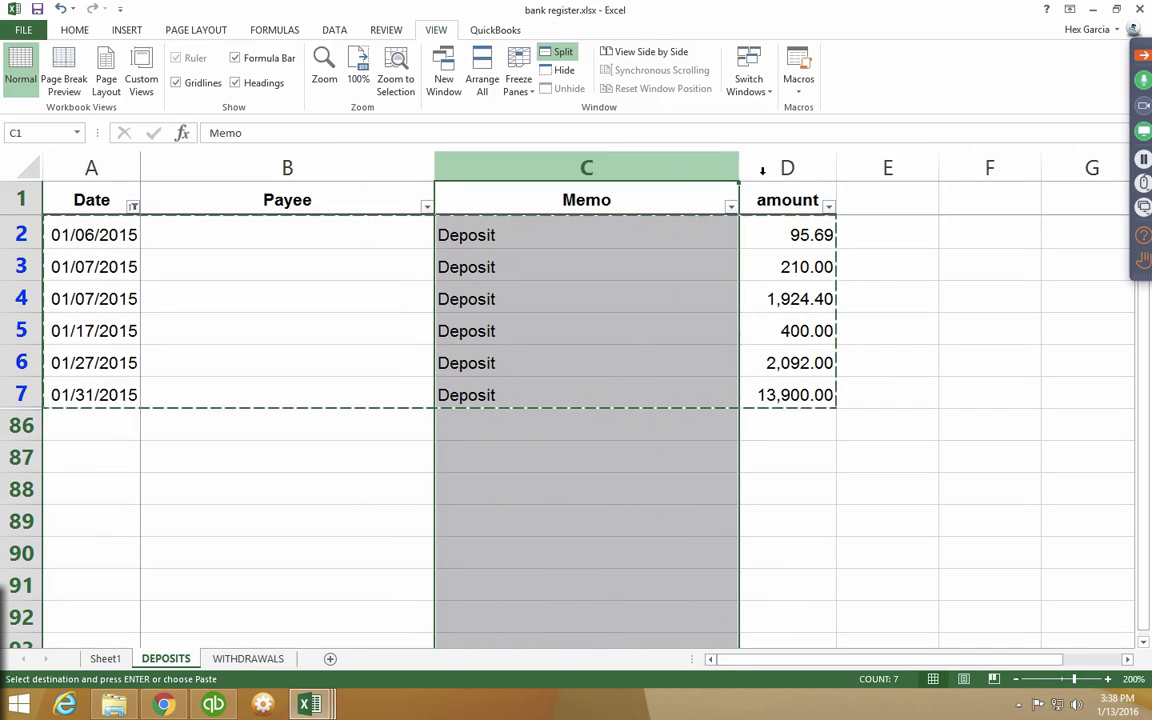
click(779, 166)
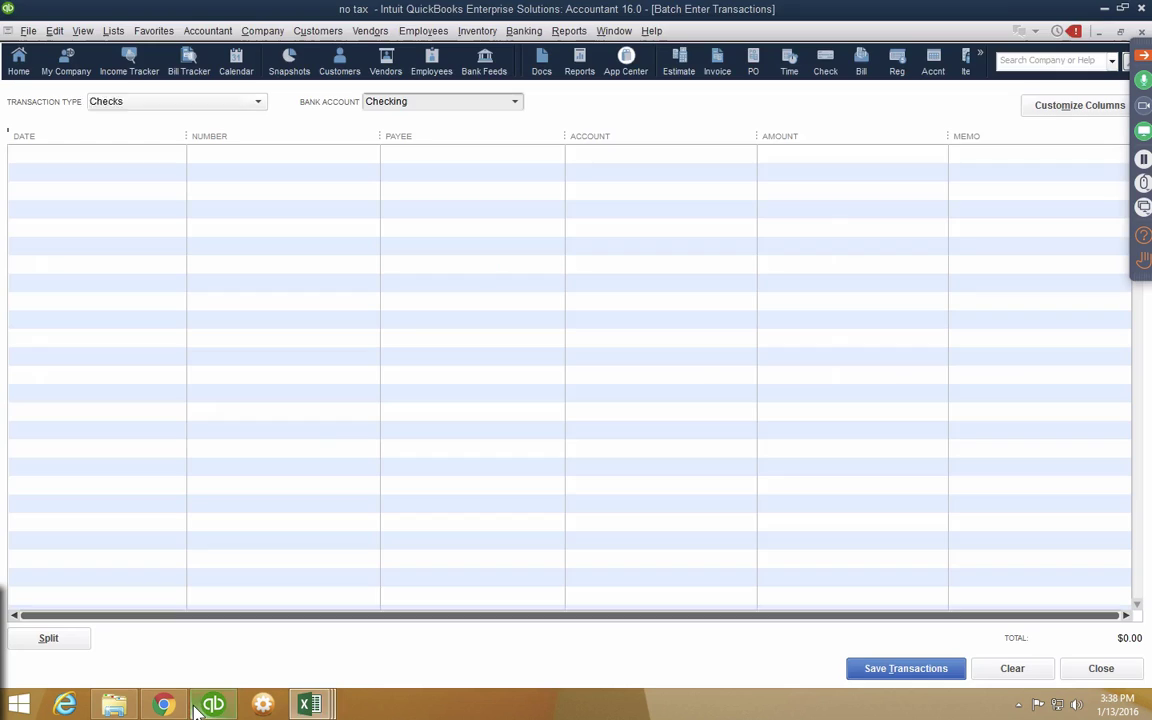
- Reorder the batch grid columns to Date, Payee, Memo, Amount
click(213, 705)
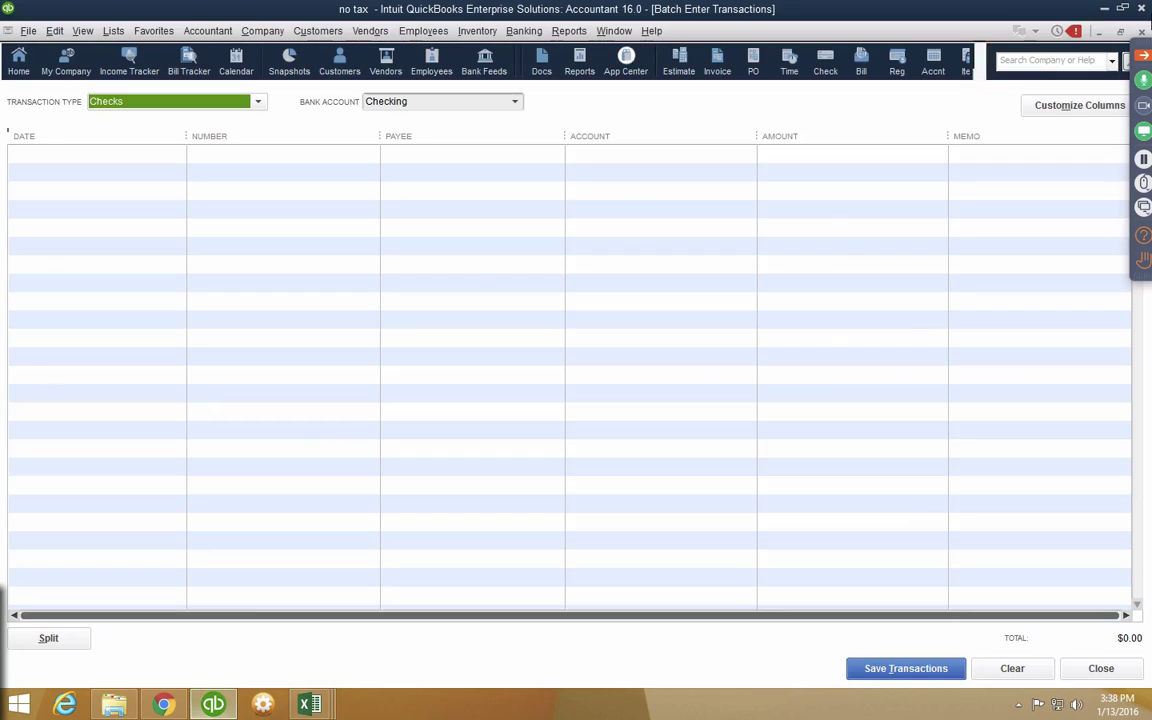
click(1066, 106)
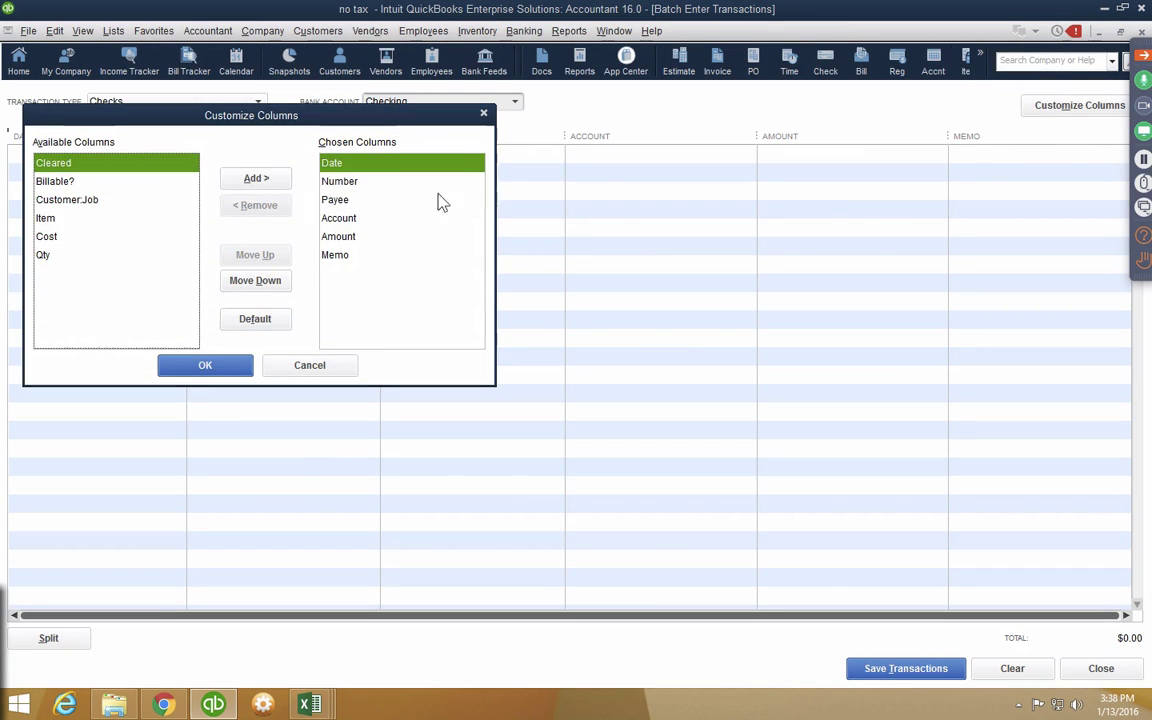
click(336, 200)
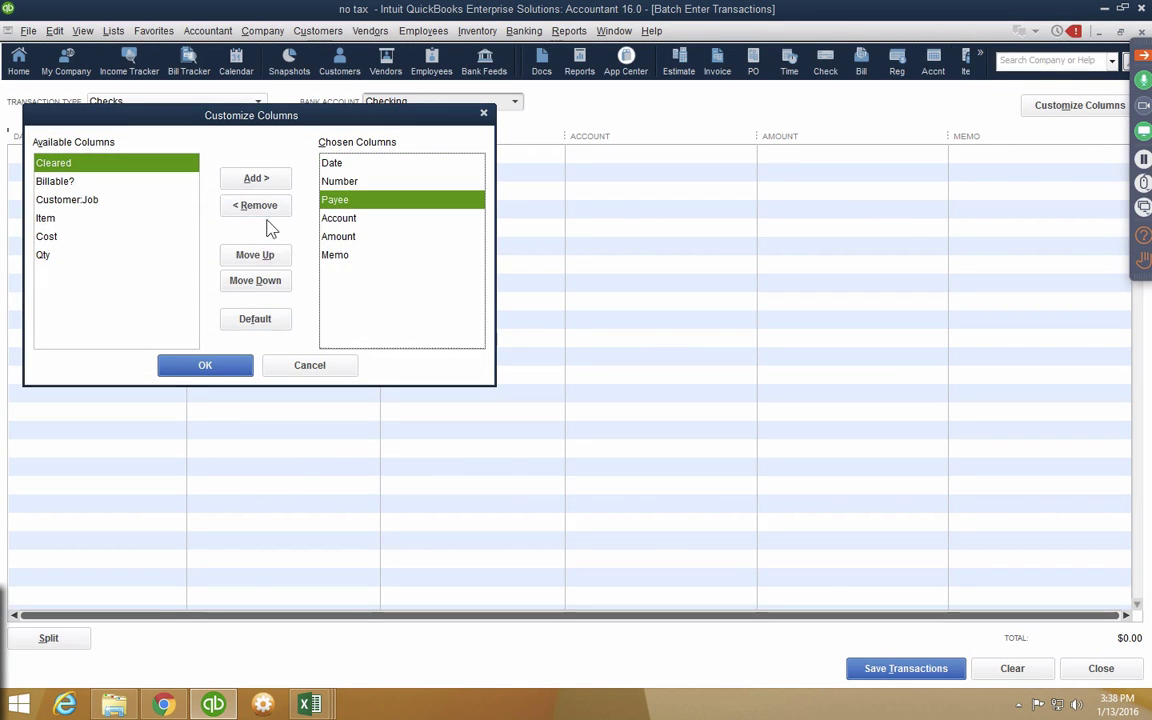
click(258, 256)
click(337, 255)
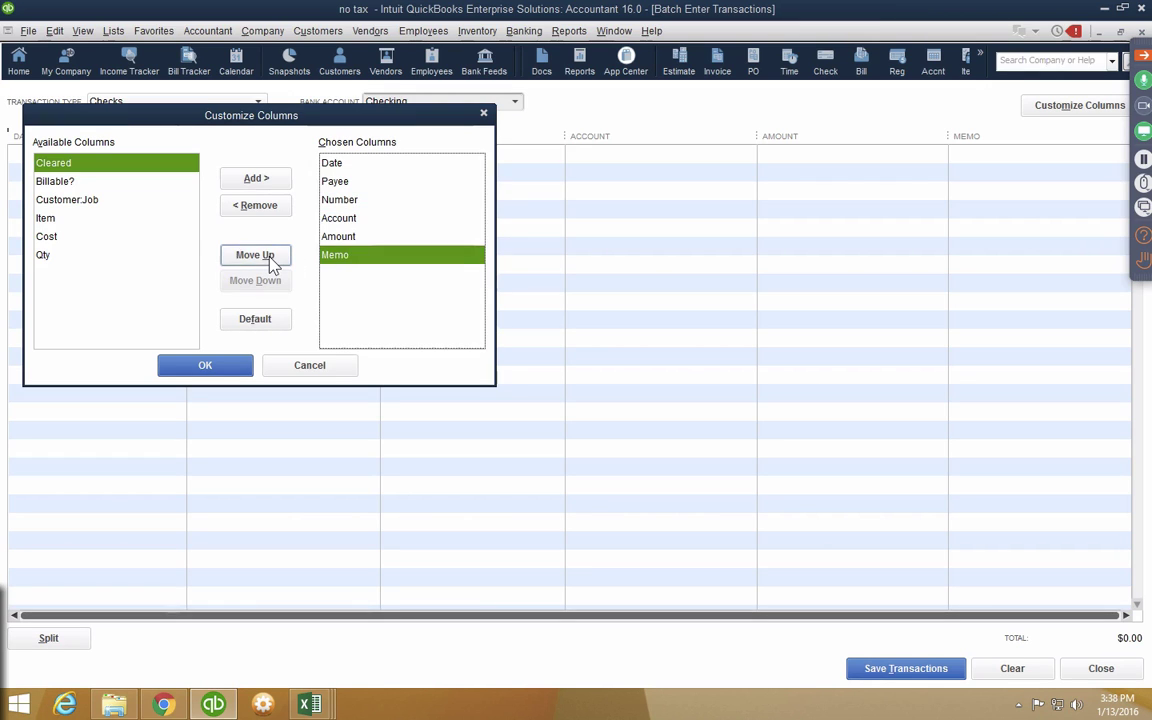
click(270, 257)
click(270, 257)
click(270, 257)
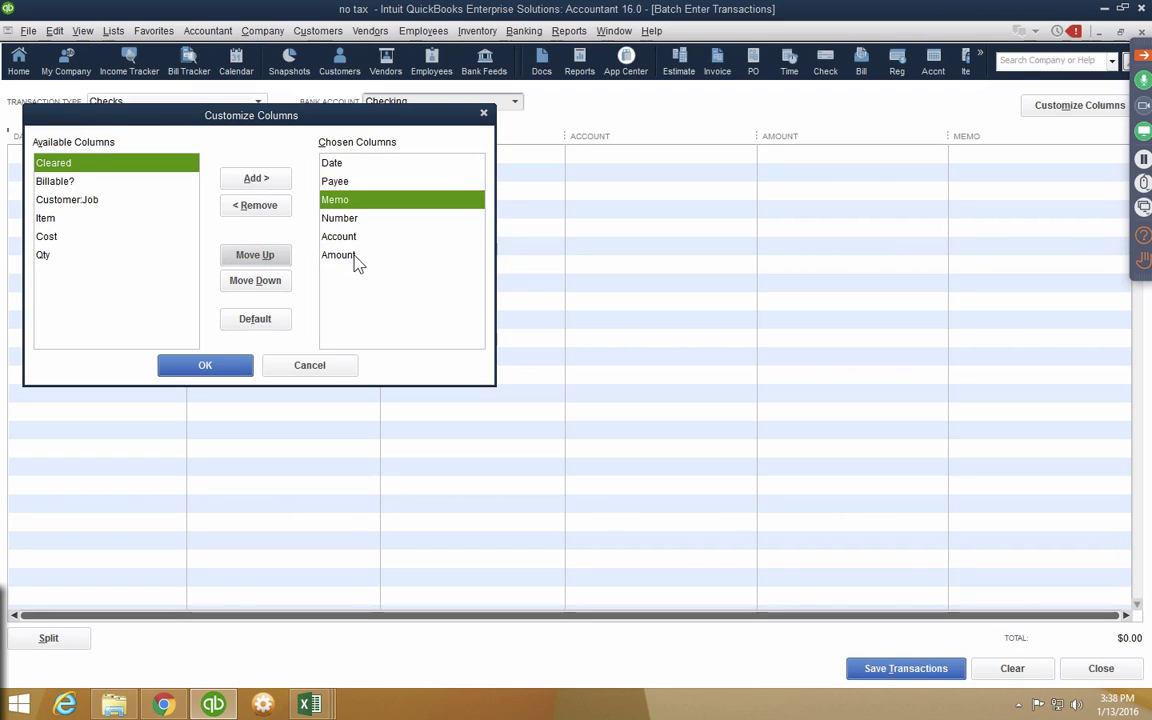
click(340, 255)
click(280, 257)
click(280, 257)
- Remove the Number column and paste the six January deposits totalling $18,622.09
click(338, 237)
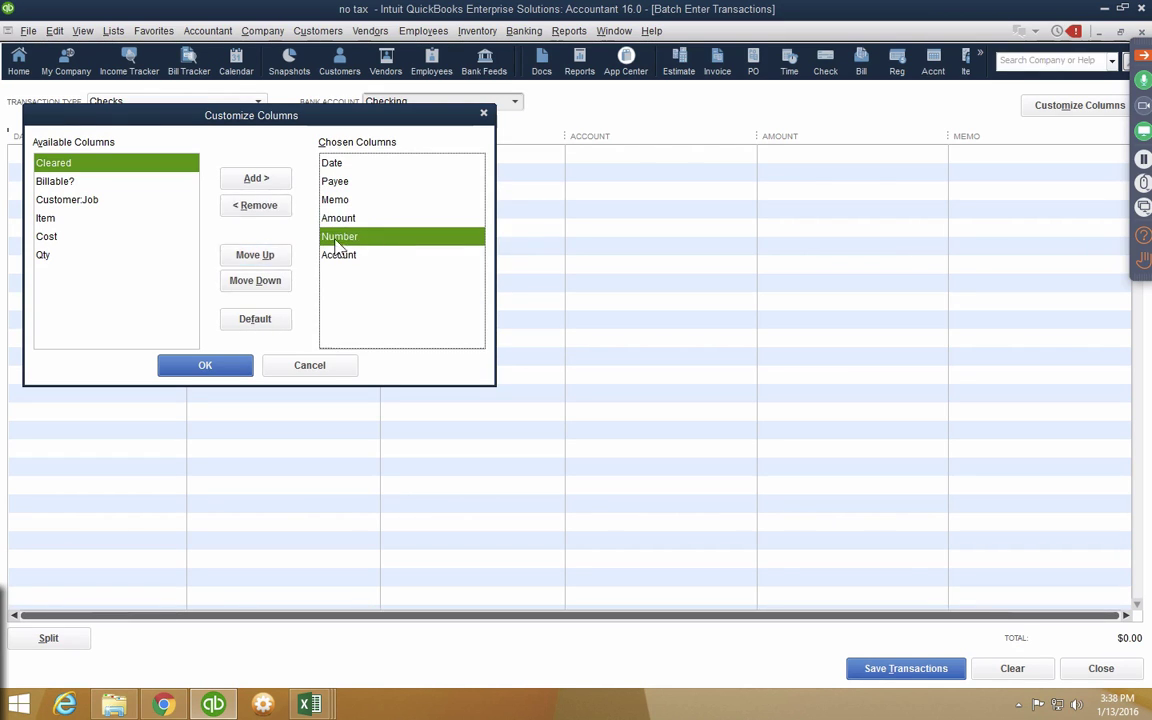
click(276, 208)
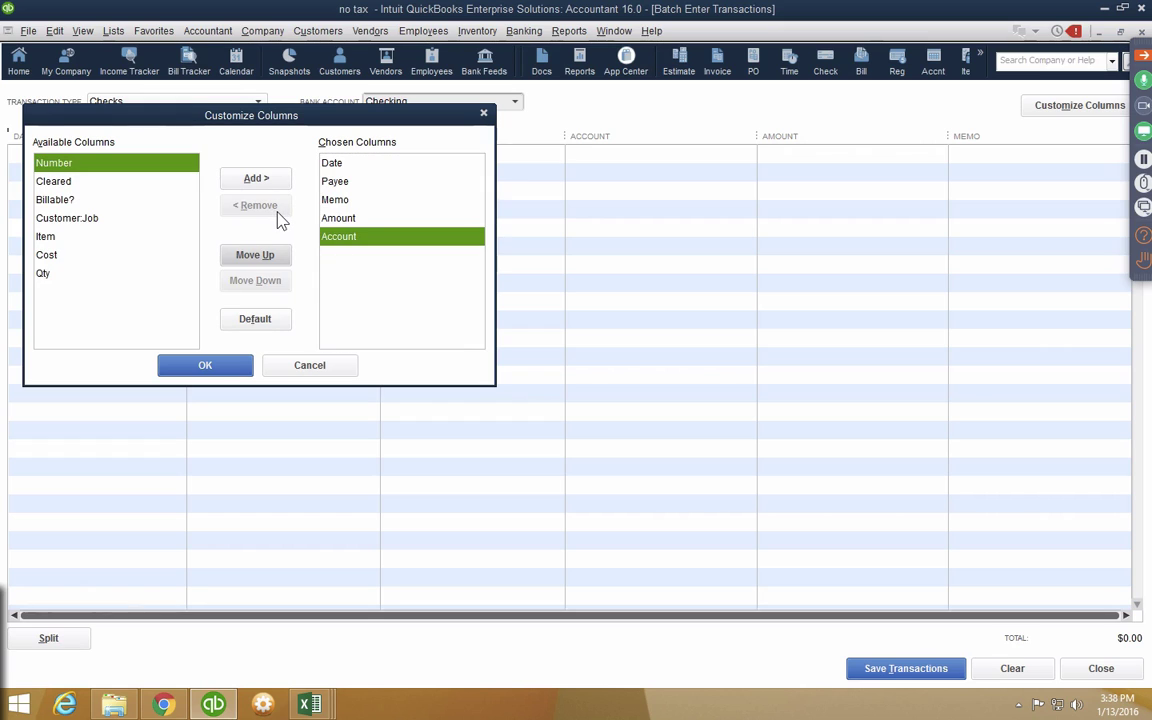
click(206, 368)
right_click(80, 155)
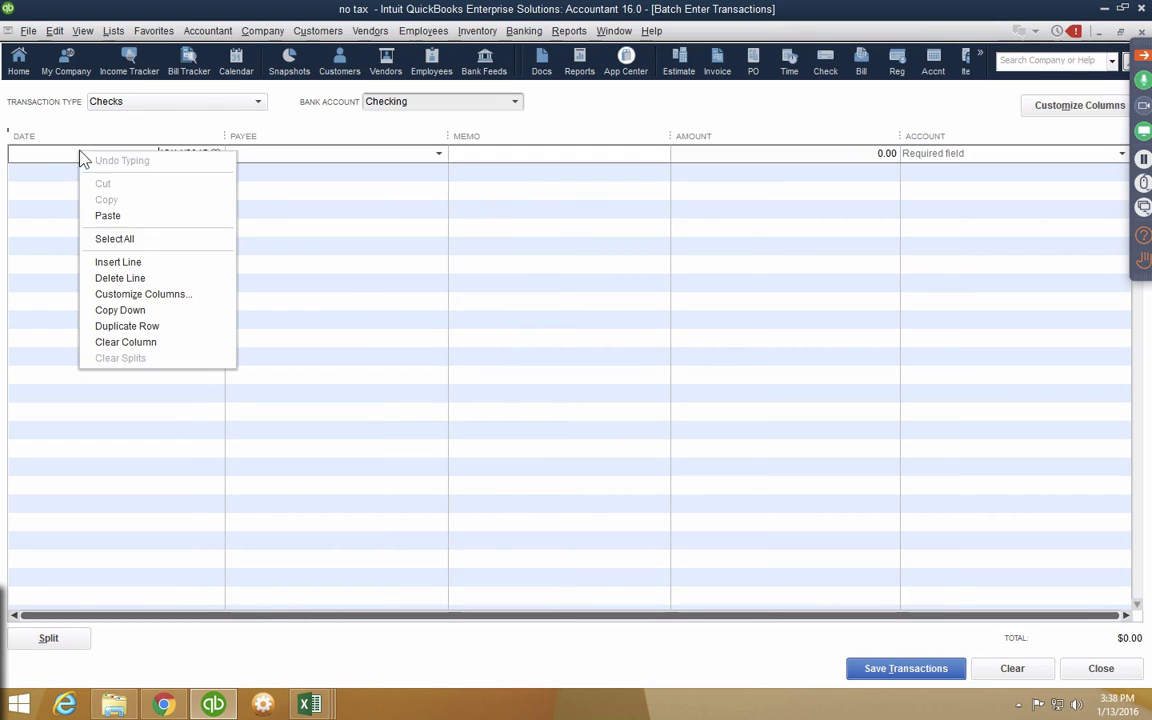
click(105, 216)
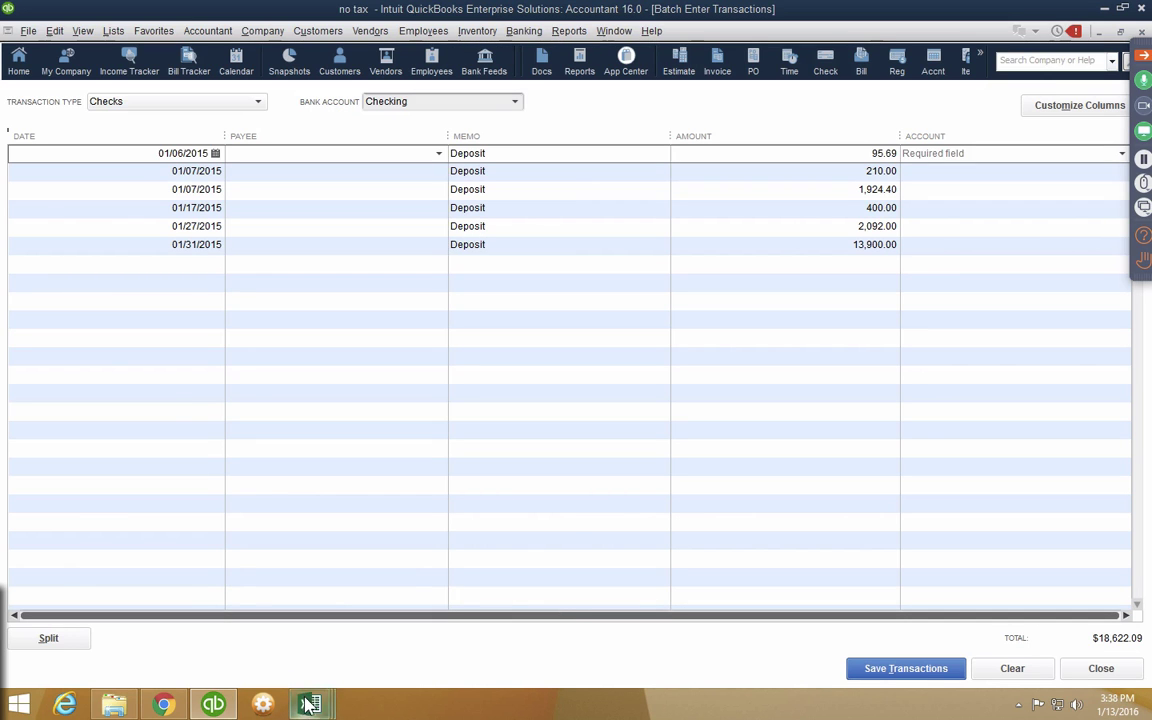
- Clear the January date filter on DEPOSITS so all dates show
mouse_move(306, 704)
click(474, 621)
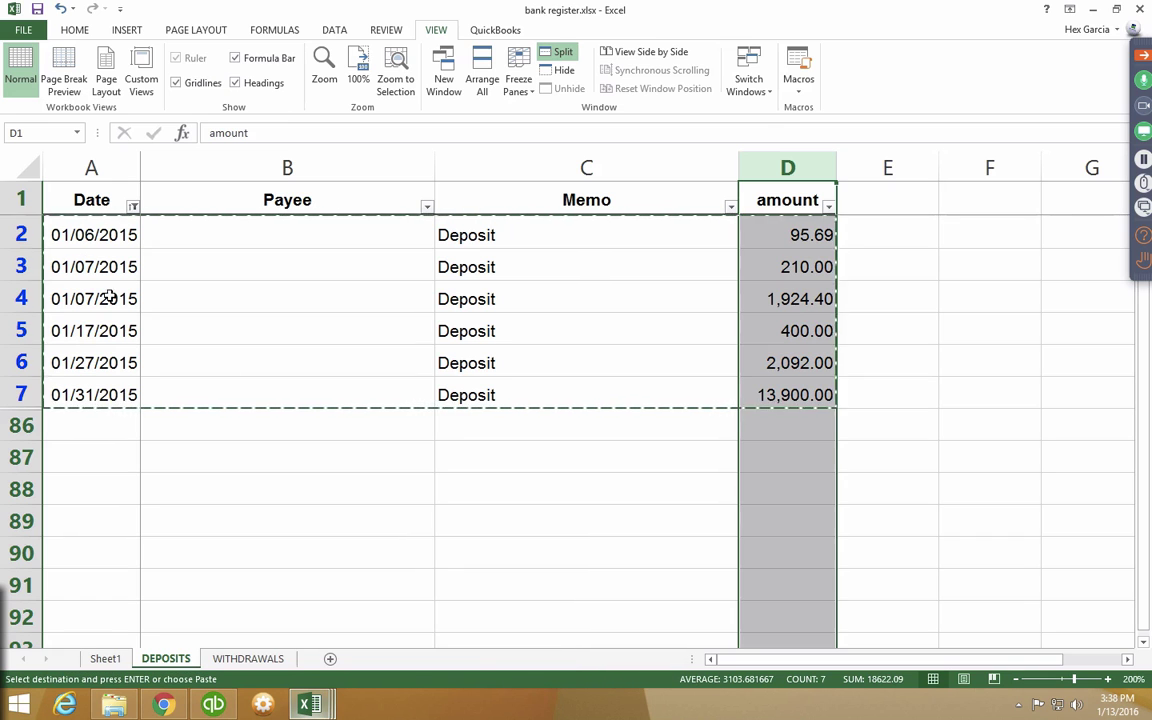
click(133, 206)
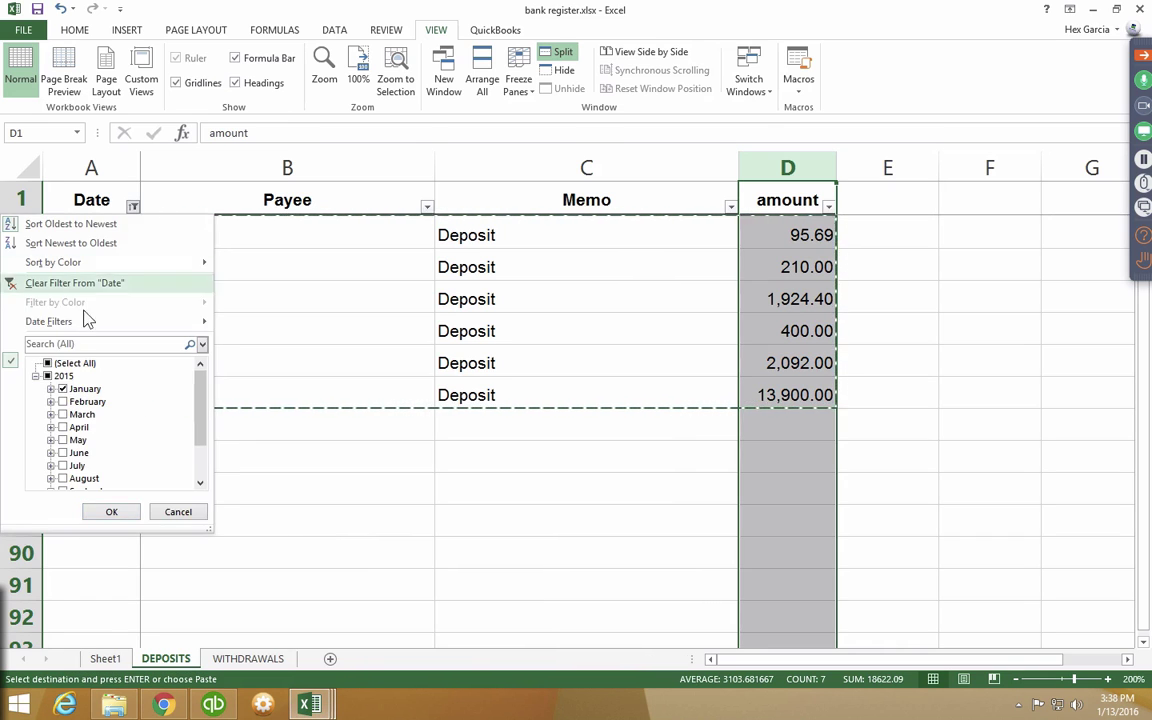
click(72, 363)
click(112, 512)
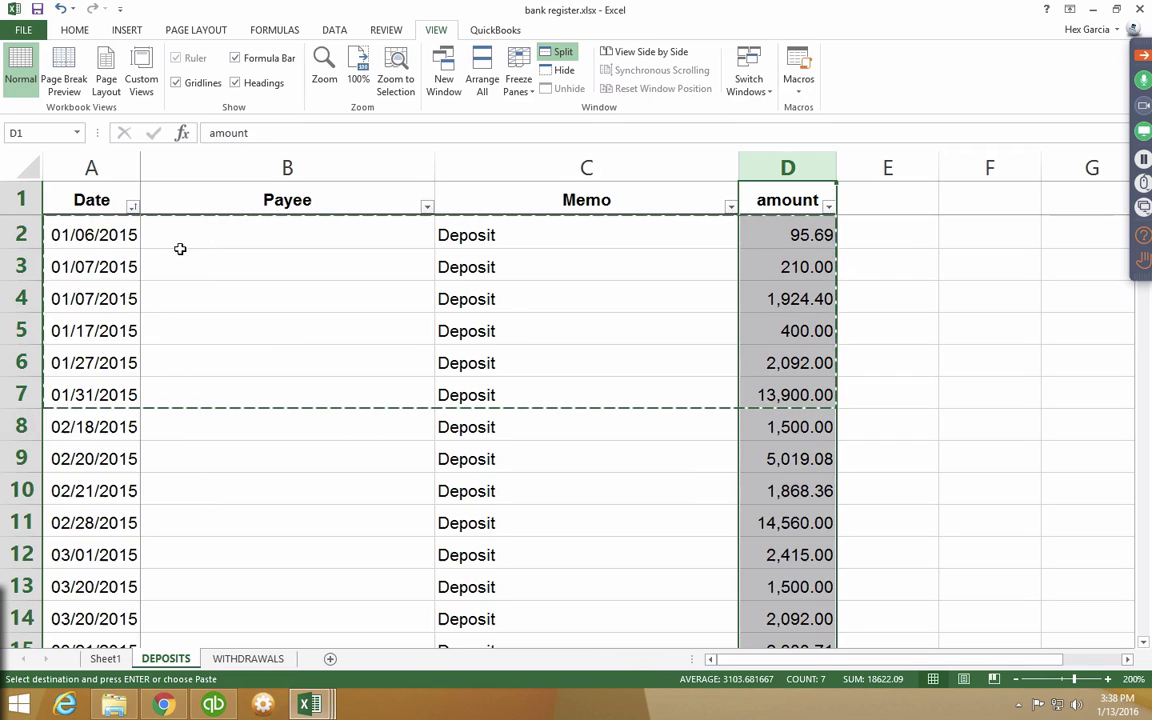
- Copy all deposit rows A2:D85
drag(93, 229, 818, 593)
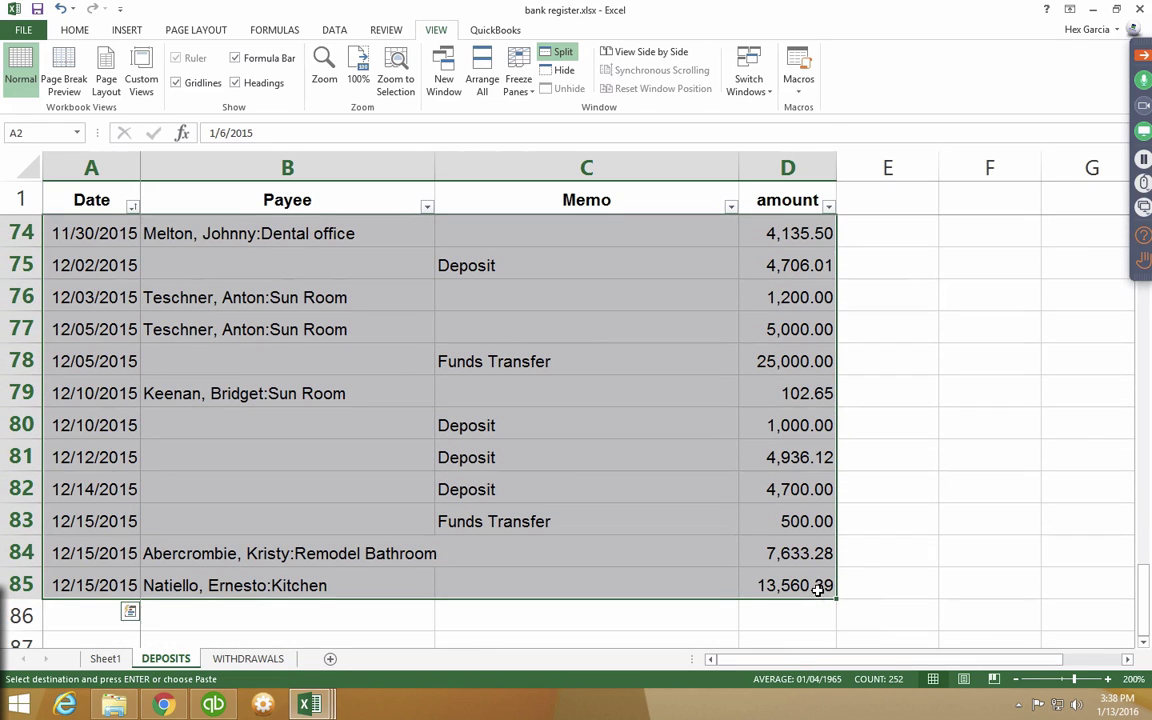
right_click(833, 447)
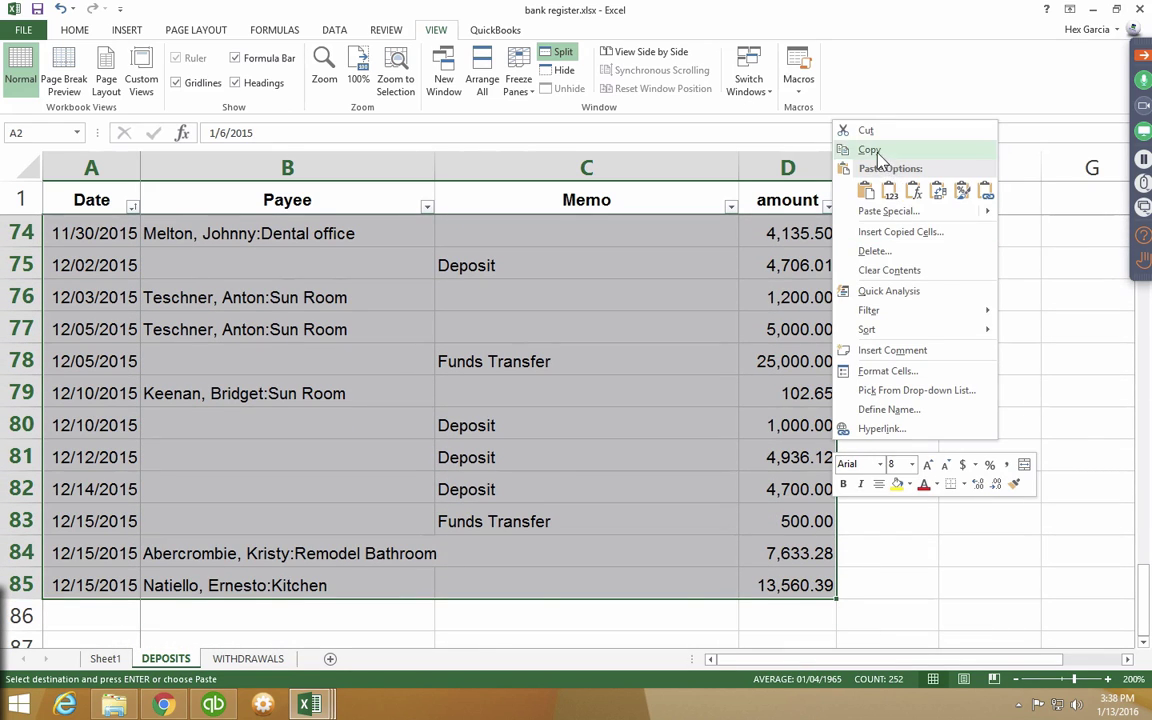
click(868, 149)
- Paste the copied Excel deposits into the batch grid starting at the first Date cell
click(213, 707)
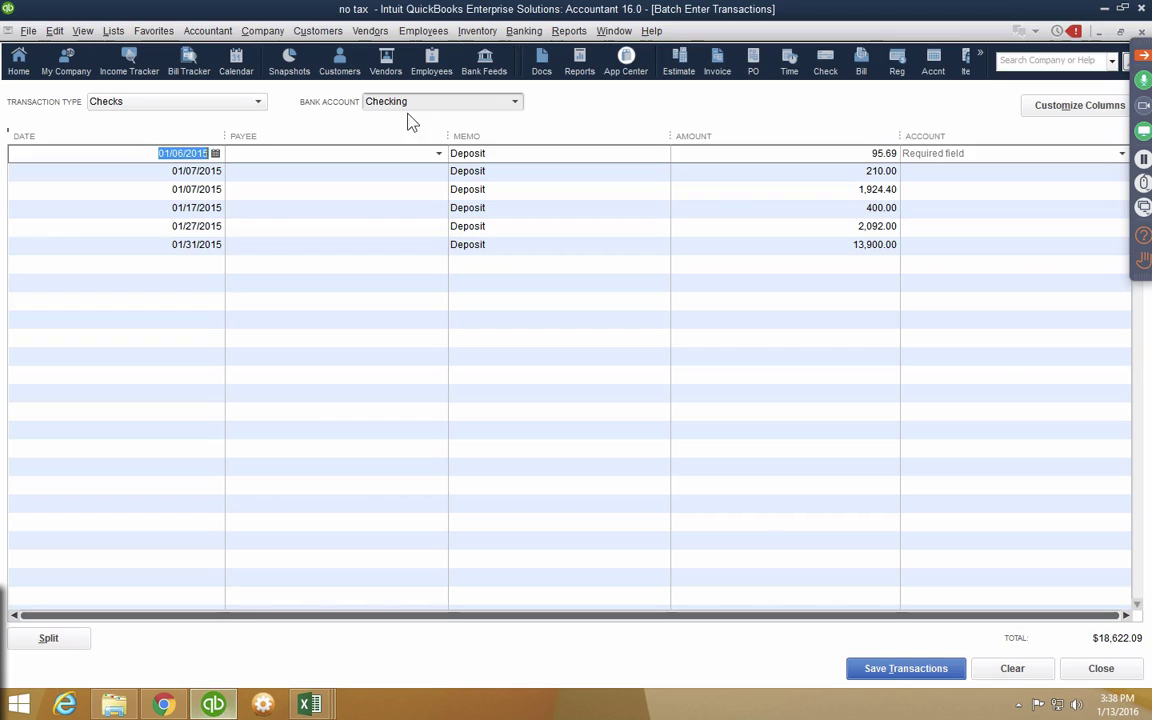
right_click(121, 150)
click(152, 216)
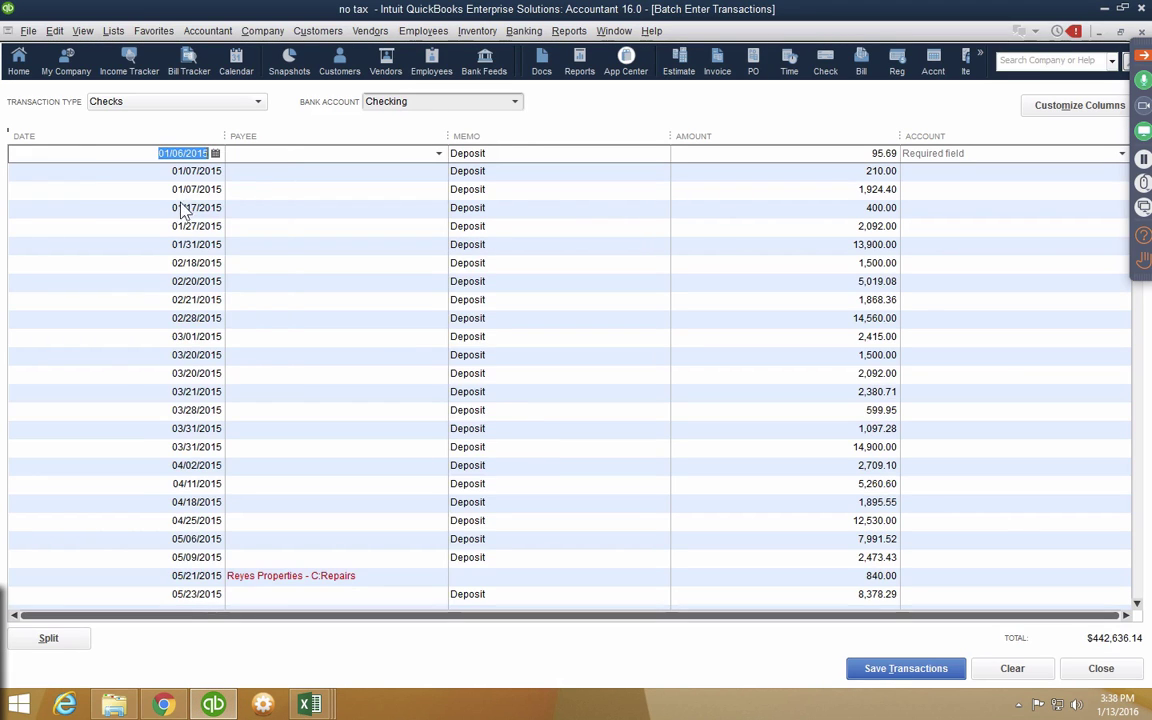
- Set the first row's account to Construction Income and copy it down to every row
click(977, 153)
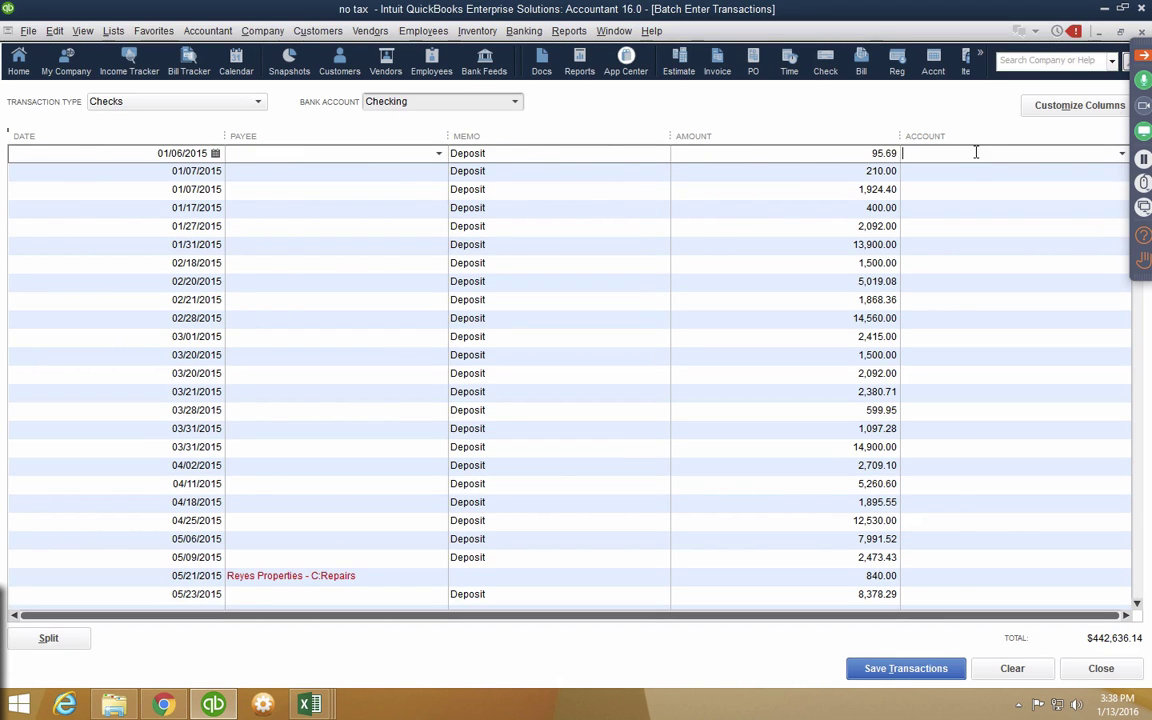
click(1122, 155)
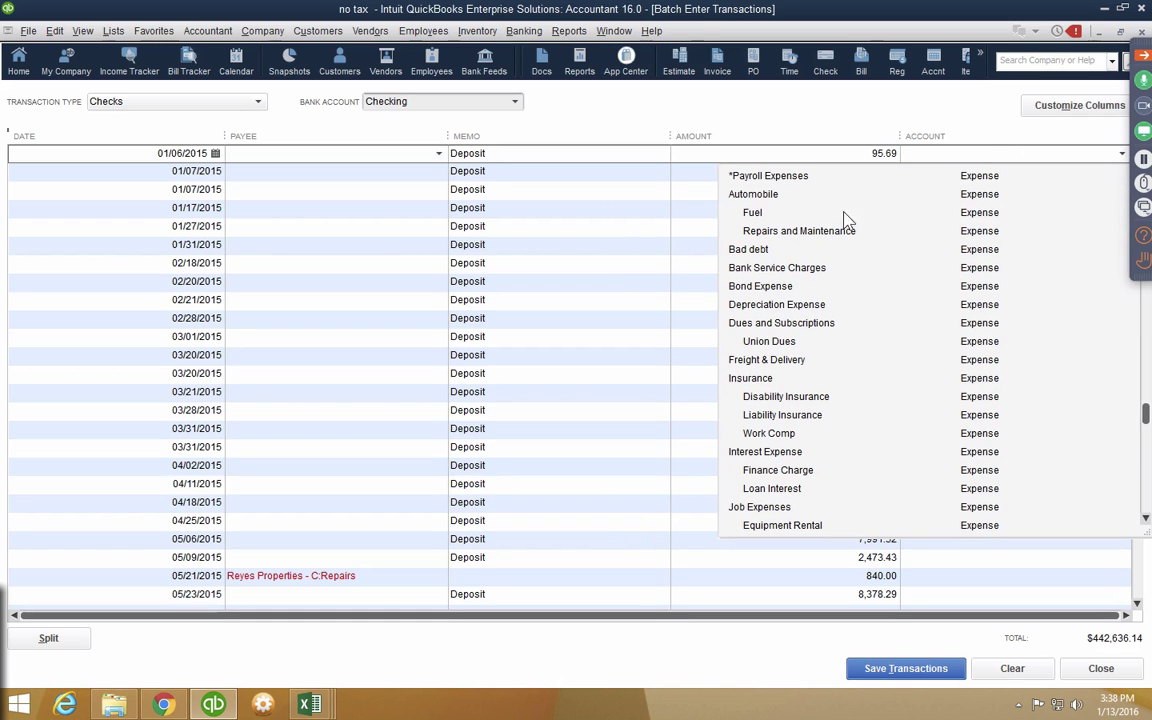
scroll(823, 257, up, 20)
scroll(828, 252, down, 4)
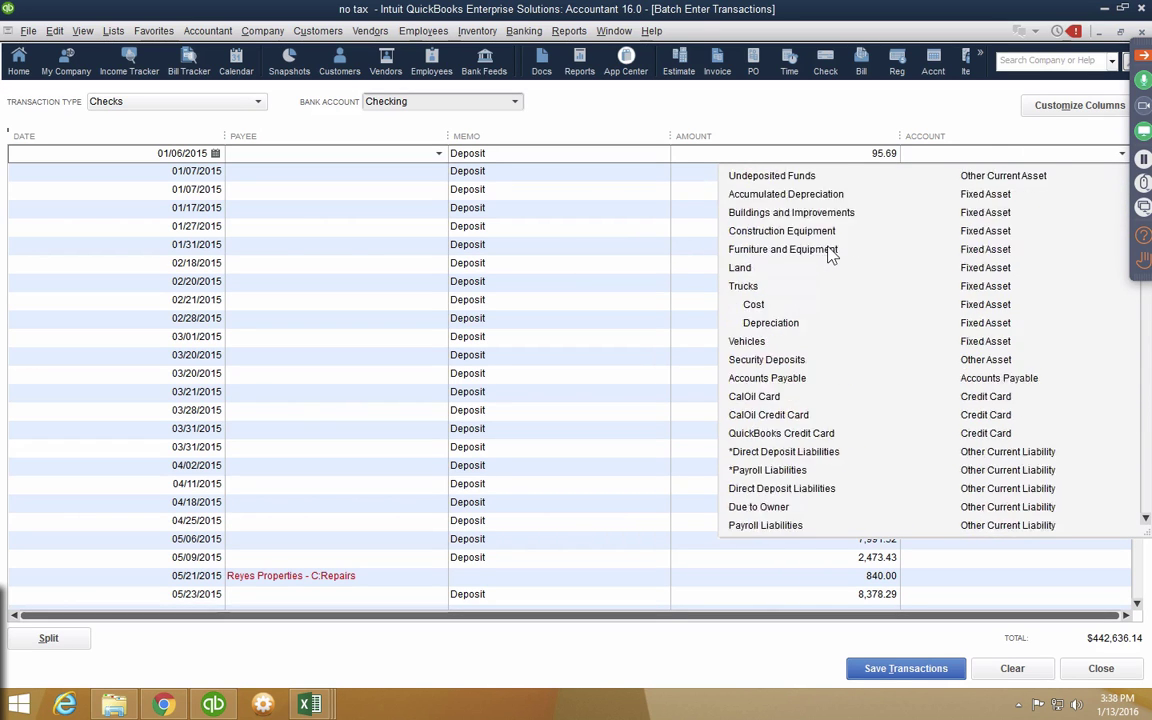
scroll(830, 252, down, 14)
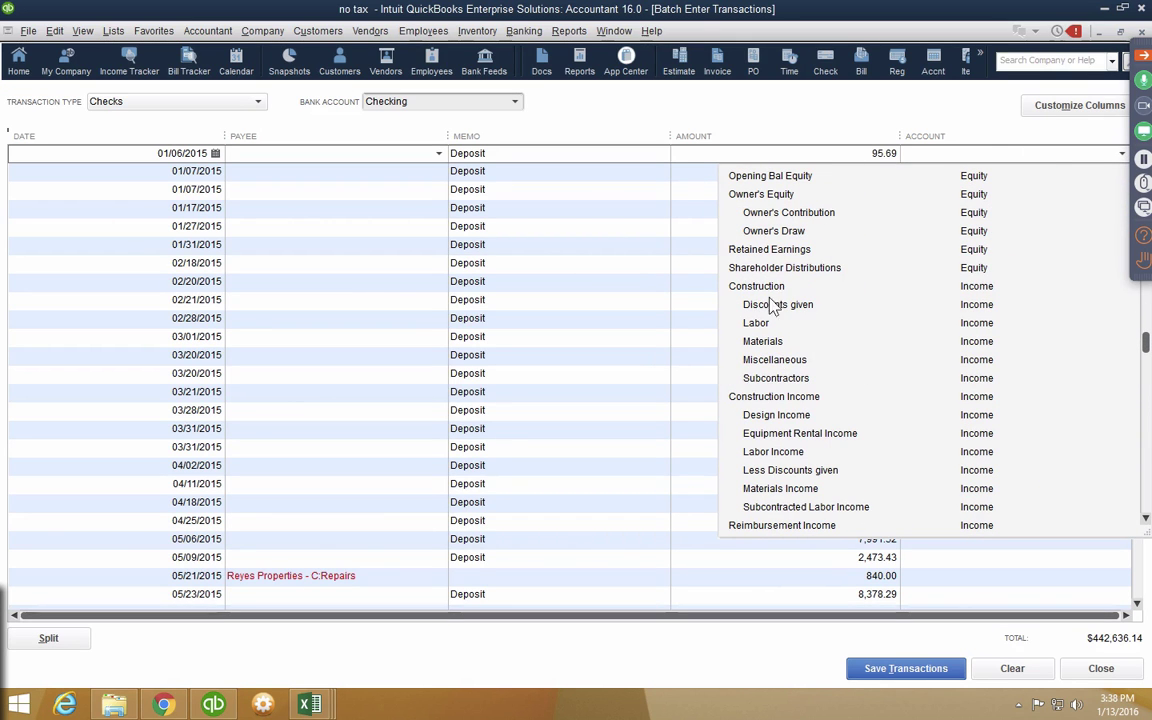
click(774, 397)
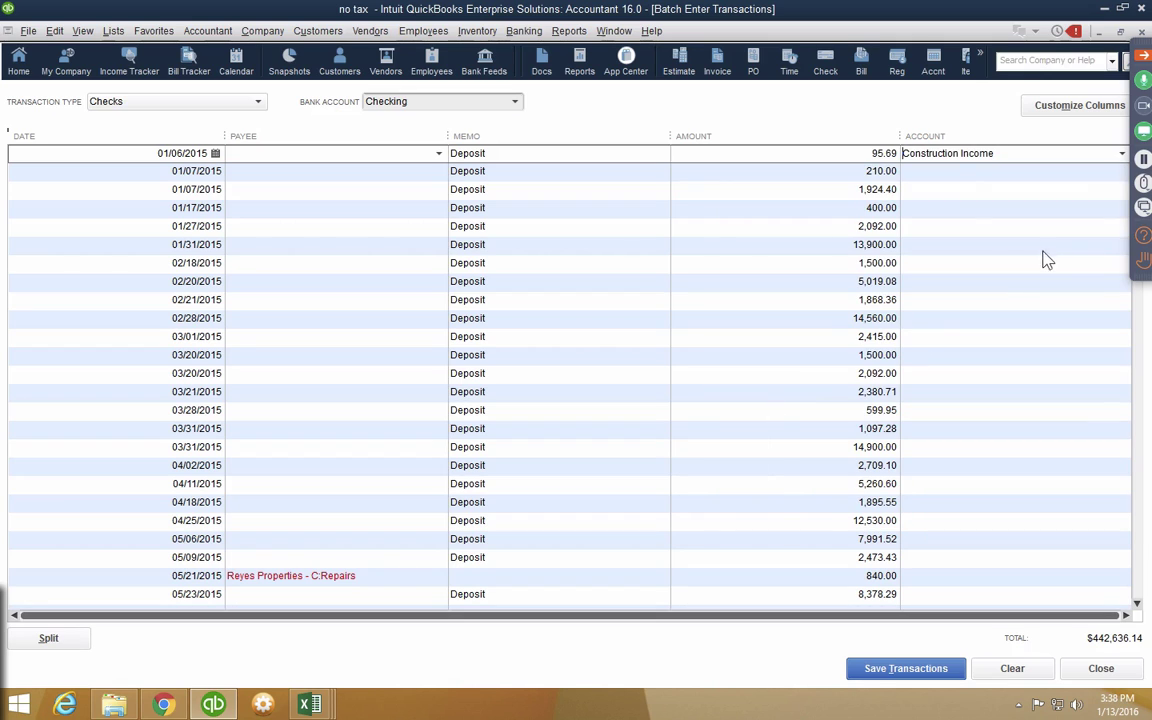
right_click(962, 155)
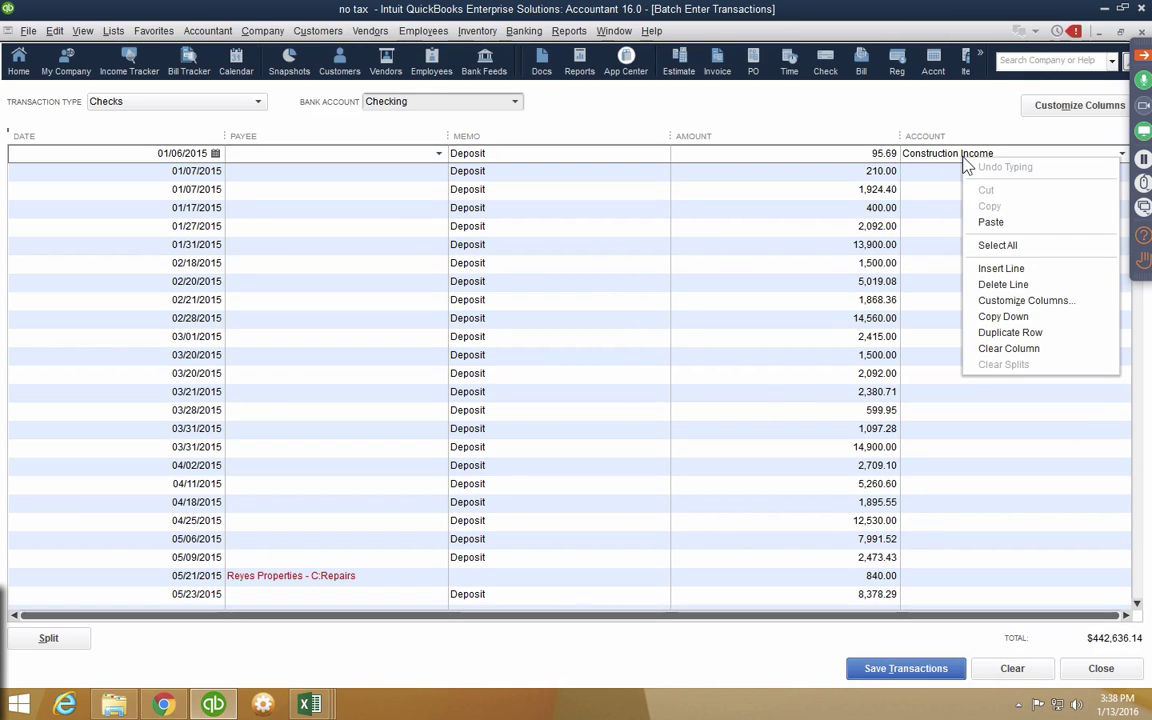
click(1004, 317)
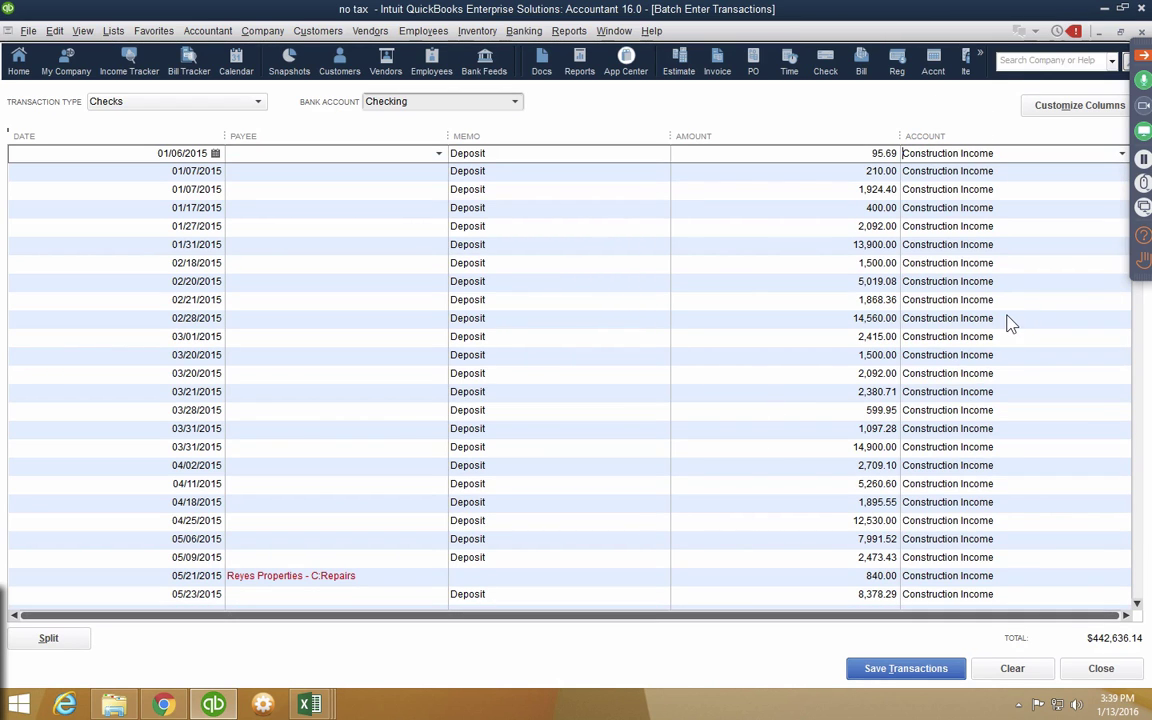
- Narrow the Payee and Date columns and widen the Account column
drag(446, 136, 377, 140)
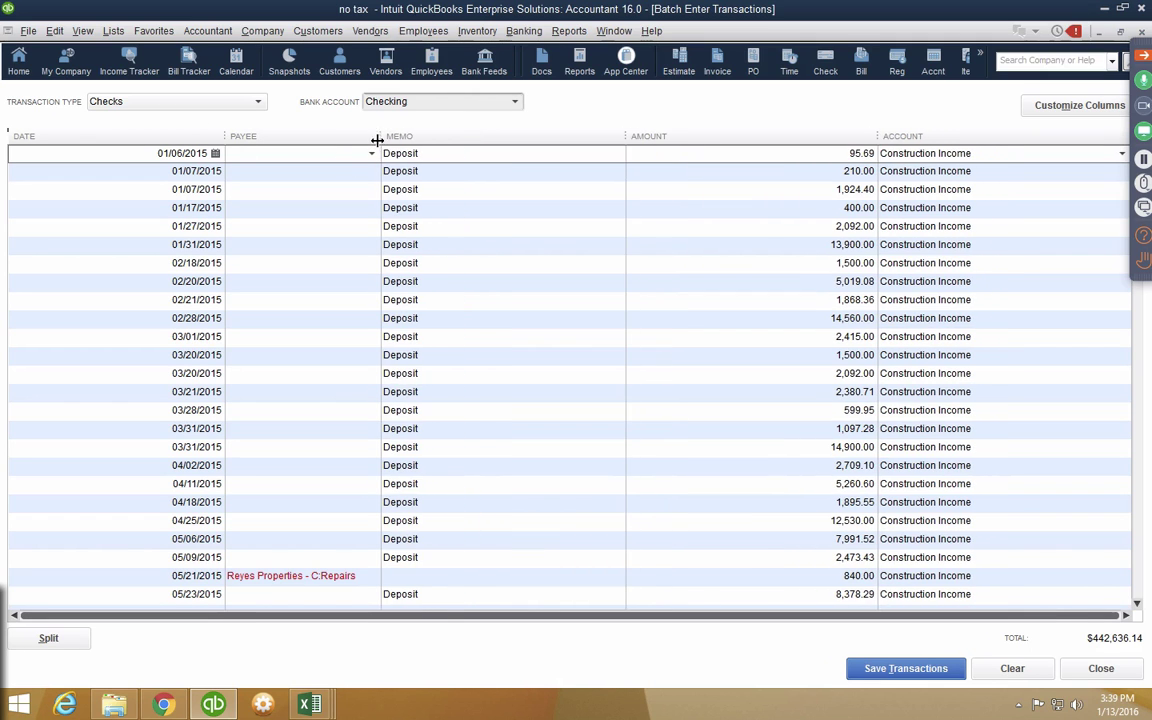
drag(226, 138, 140, 139)
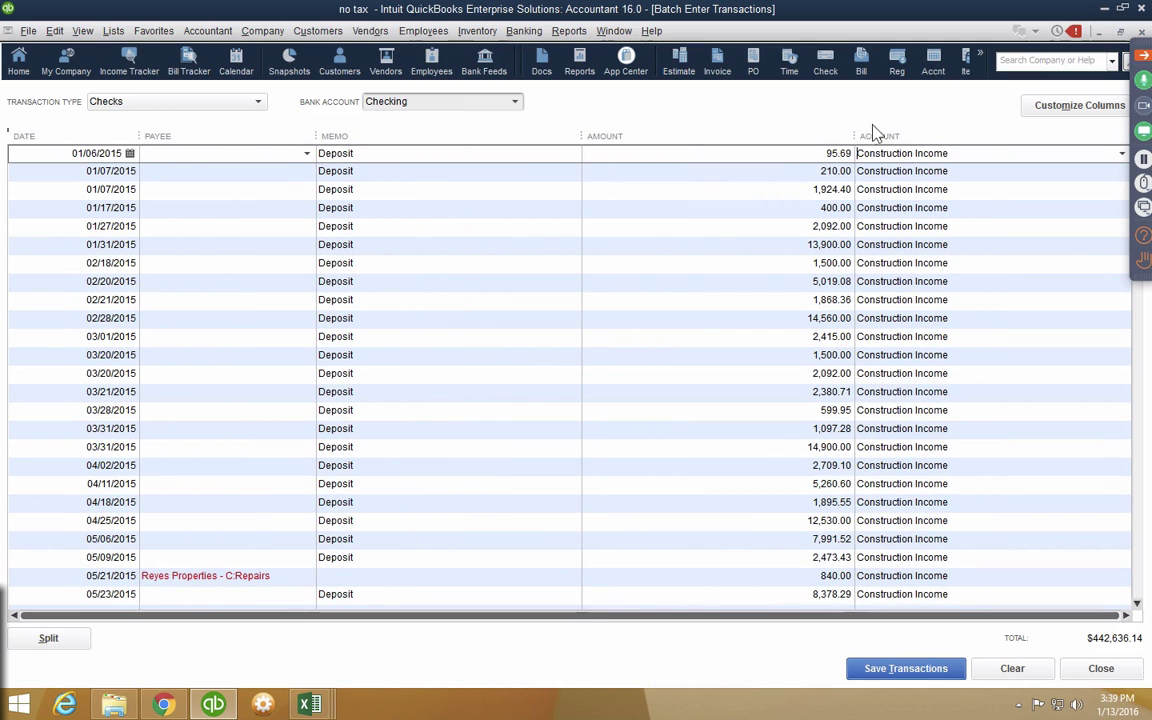
drag(855, 135, 810, 134)
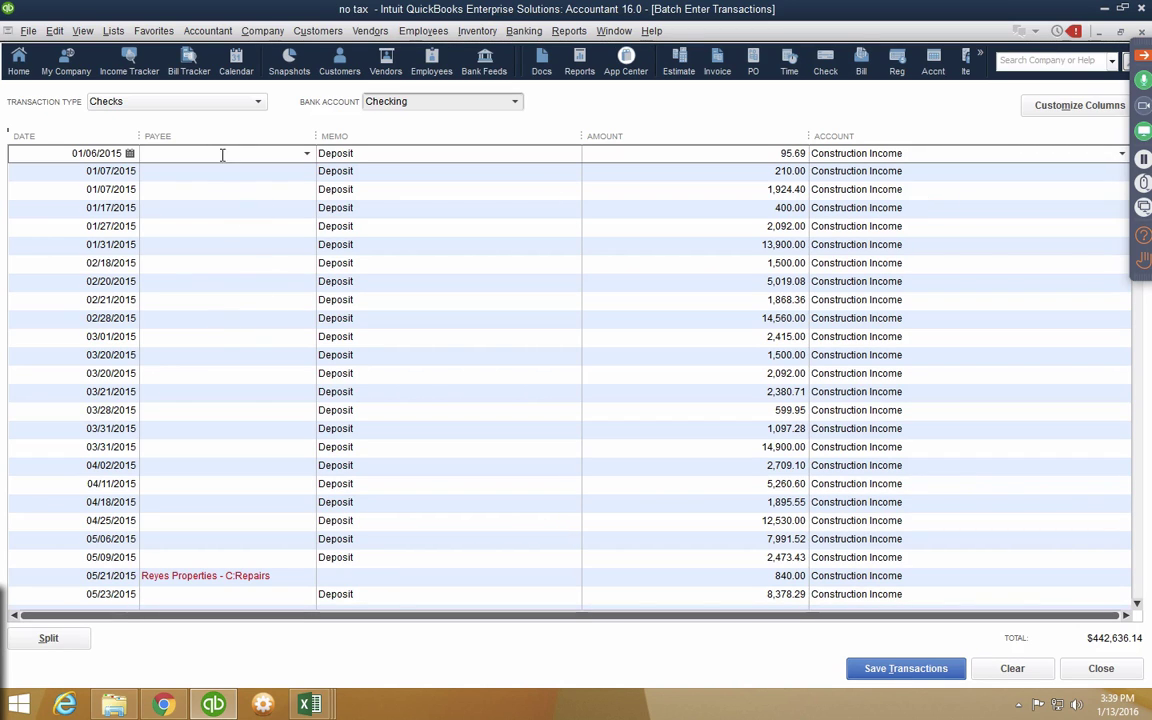
- Set the 05/21/2015 transaction's payee to an existing customer from the name list
click(258, 577)
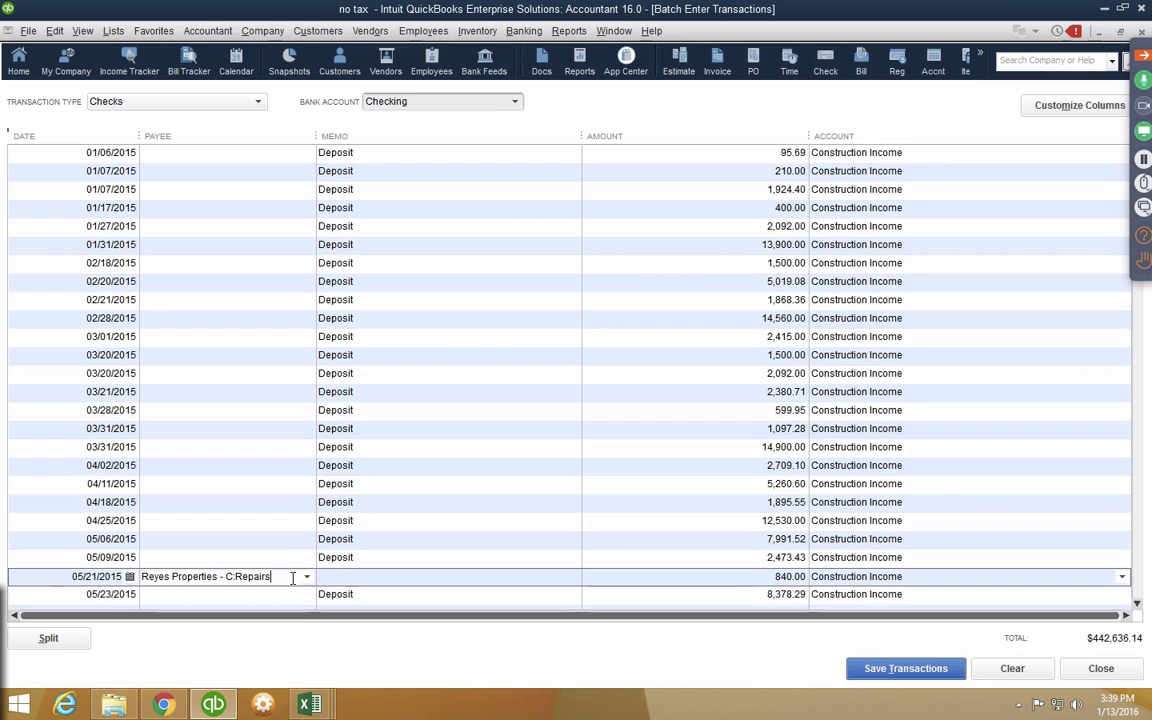
key(Tab)
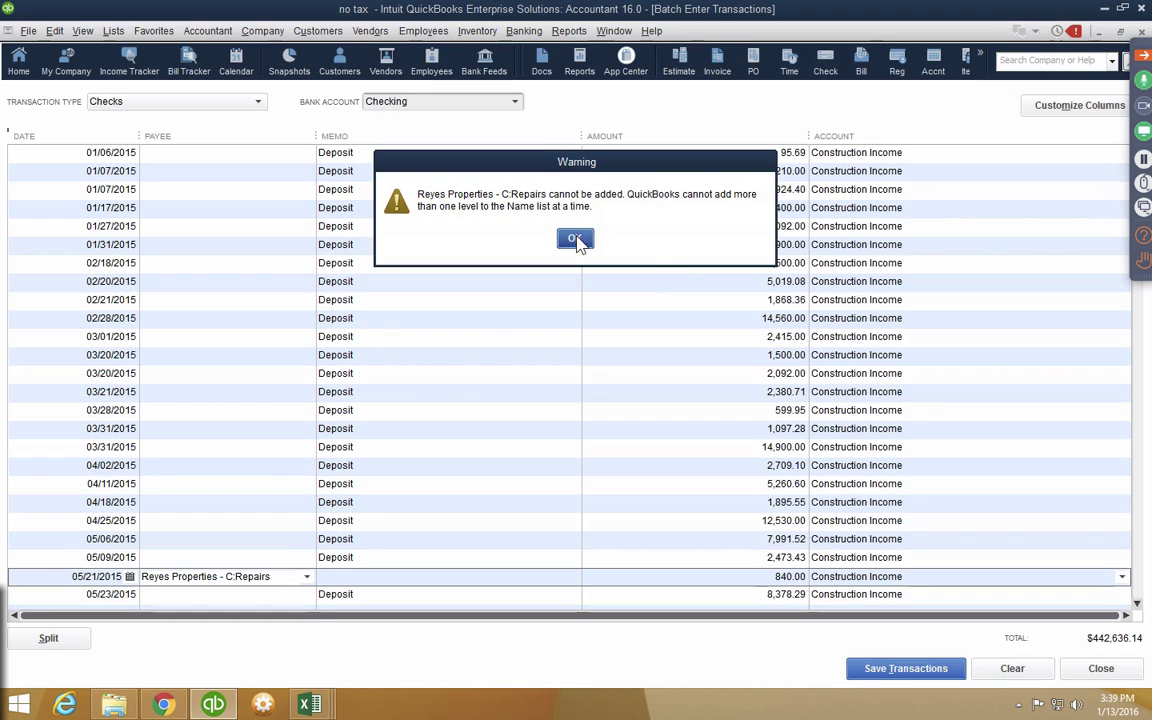
click(575, 239)
click(307, 578)
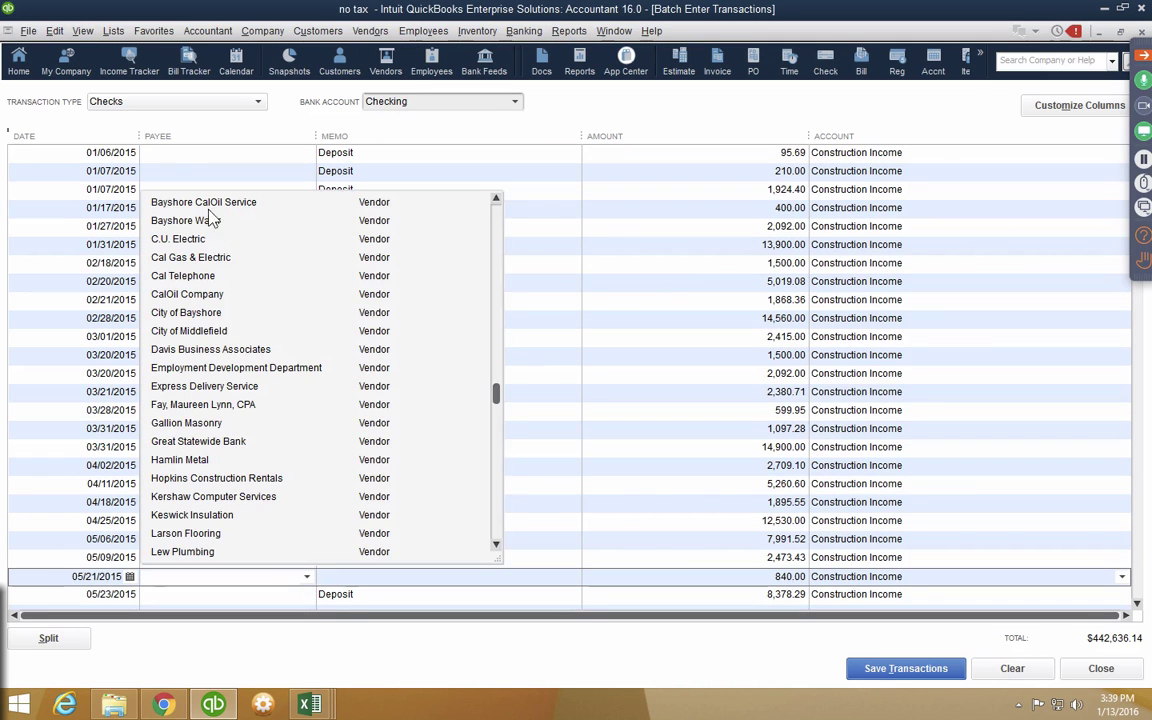
scroll(447, 336, up, 5)
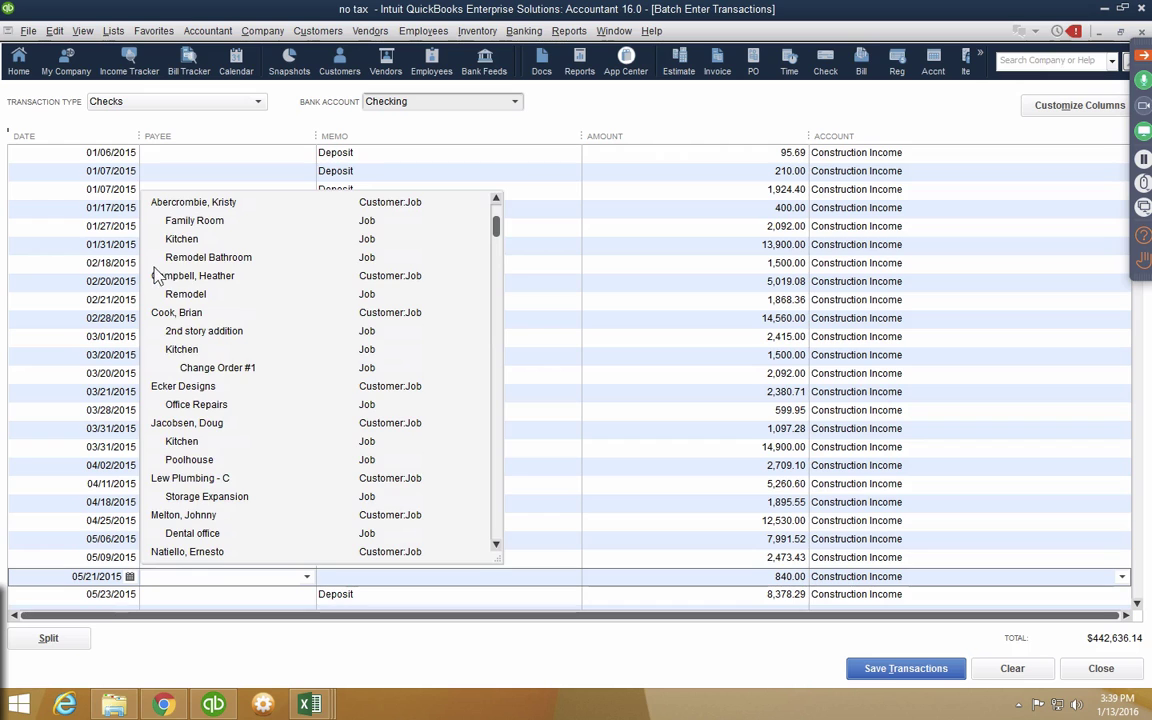
click(158, 270)
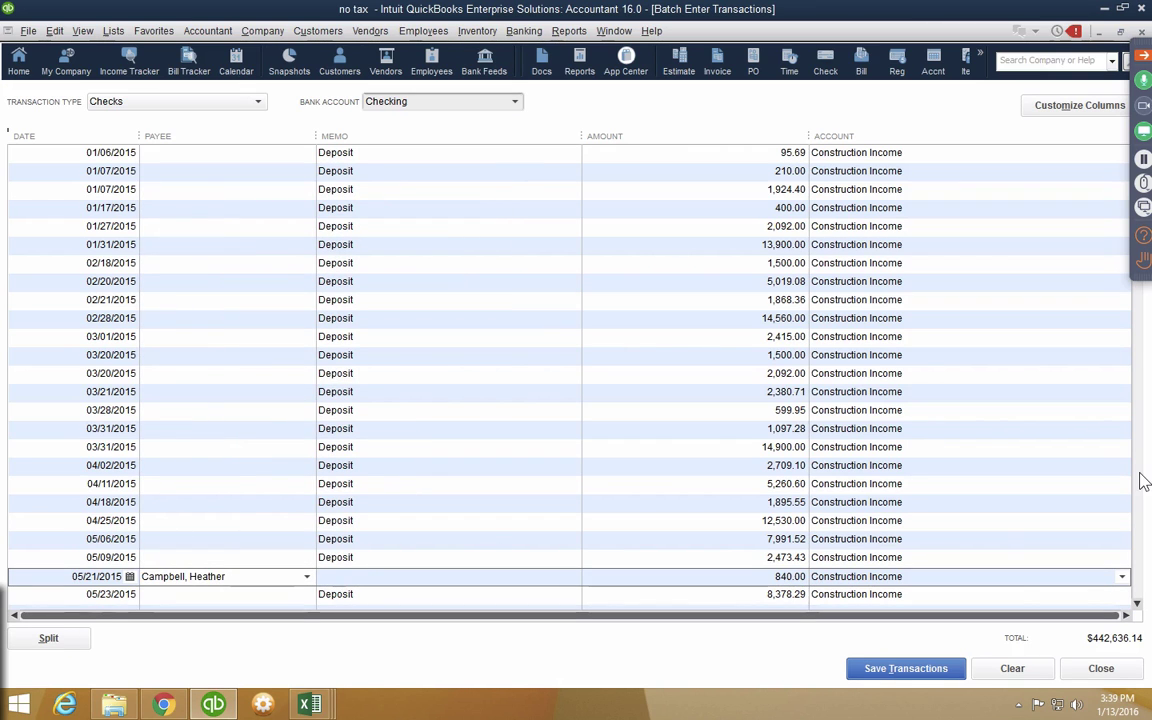
scroll(1140, 470, down, 8)
scroll(285, 293, up, 5)
- Remove the Garage Roof job from the 07/25/2015 payee and quick-add the name as a customer
click(290, 283)
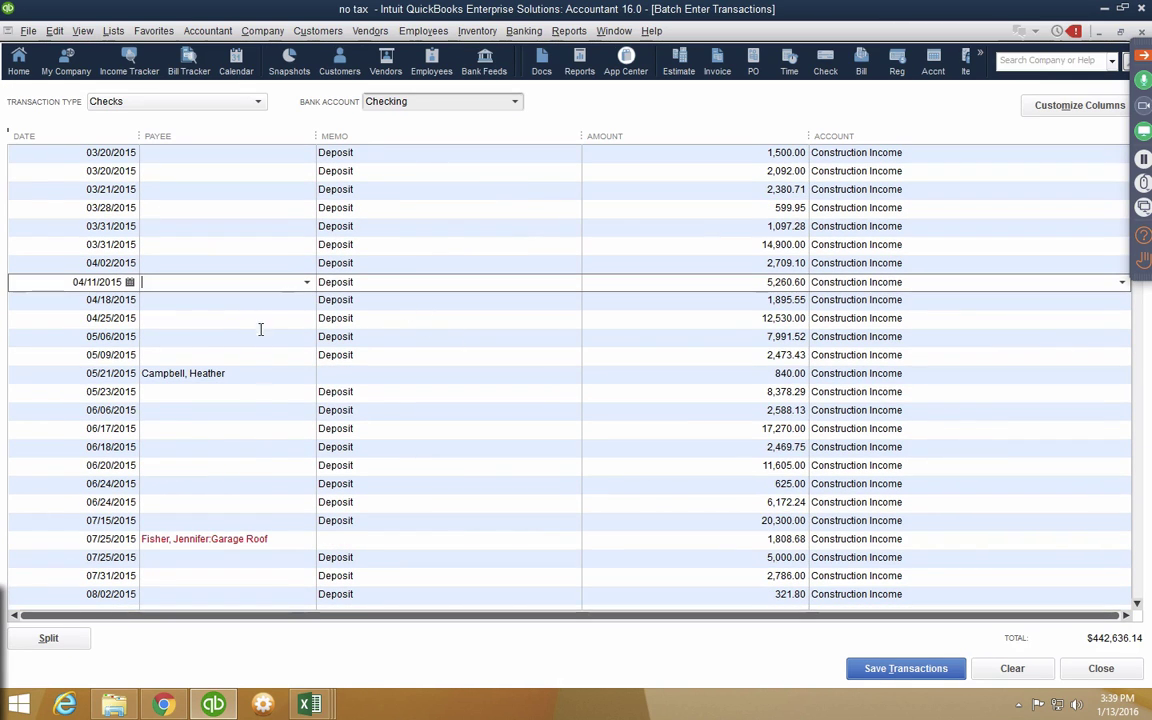
click(240, 540)
drag(211, 540, 352, 550)
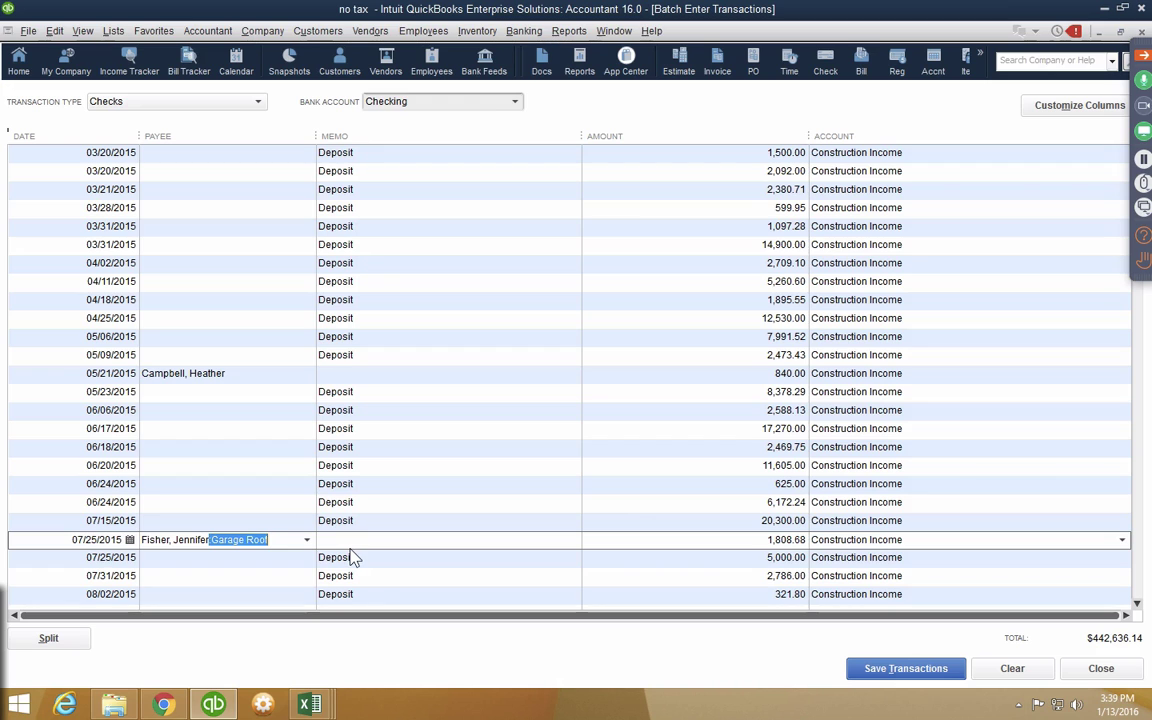
key(Tab)
click(484, 288)
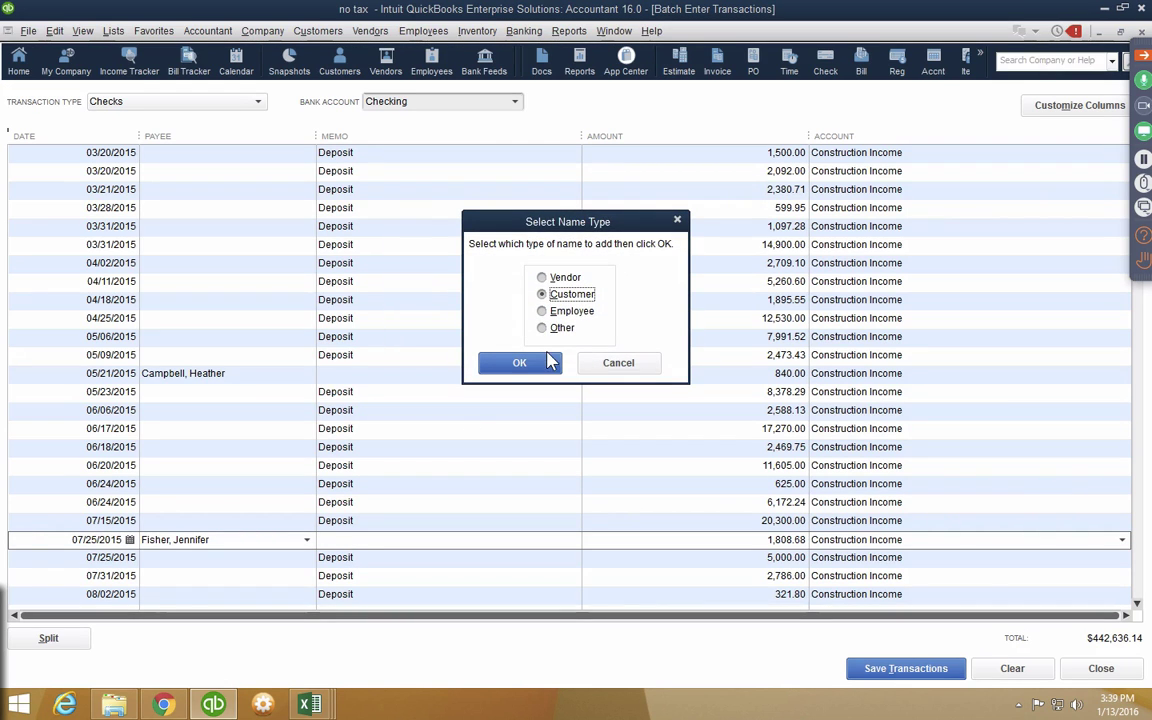
click(549, 363)
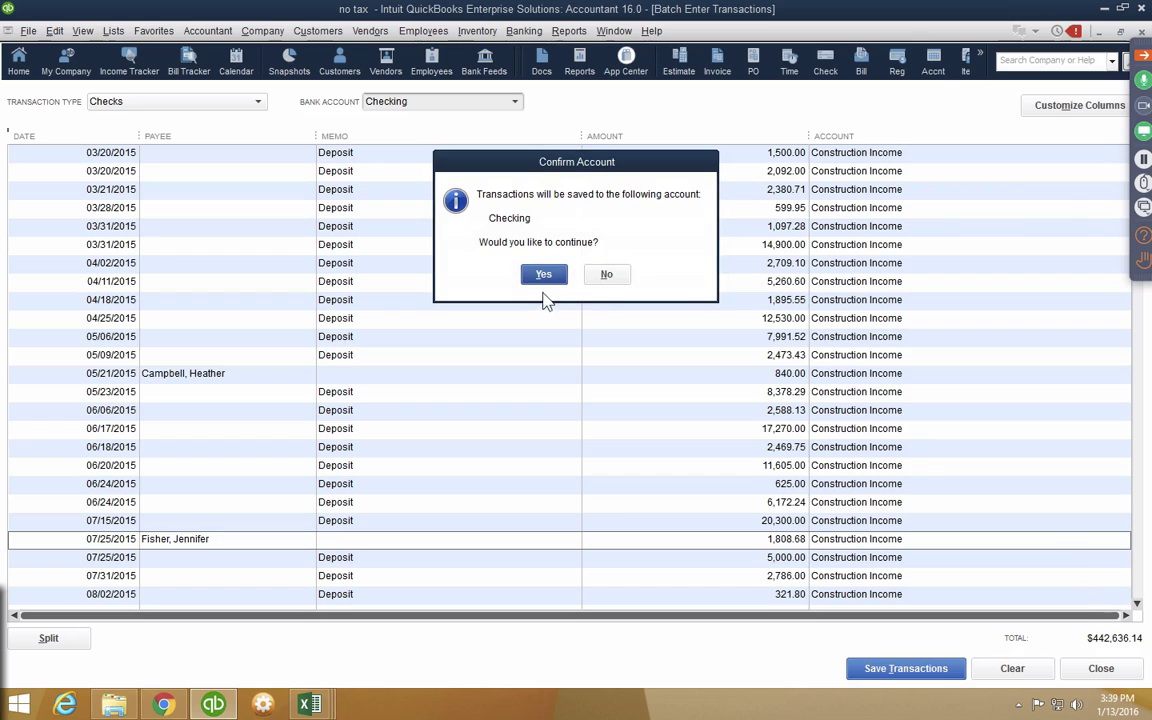
click(622, 280)
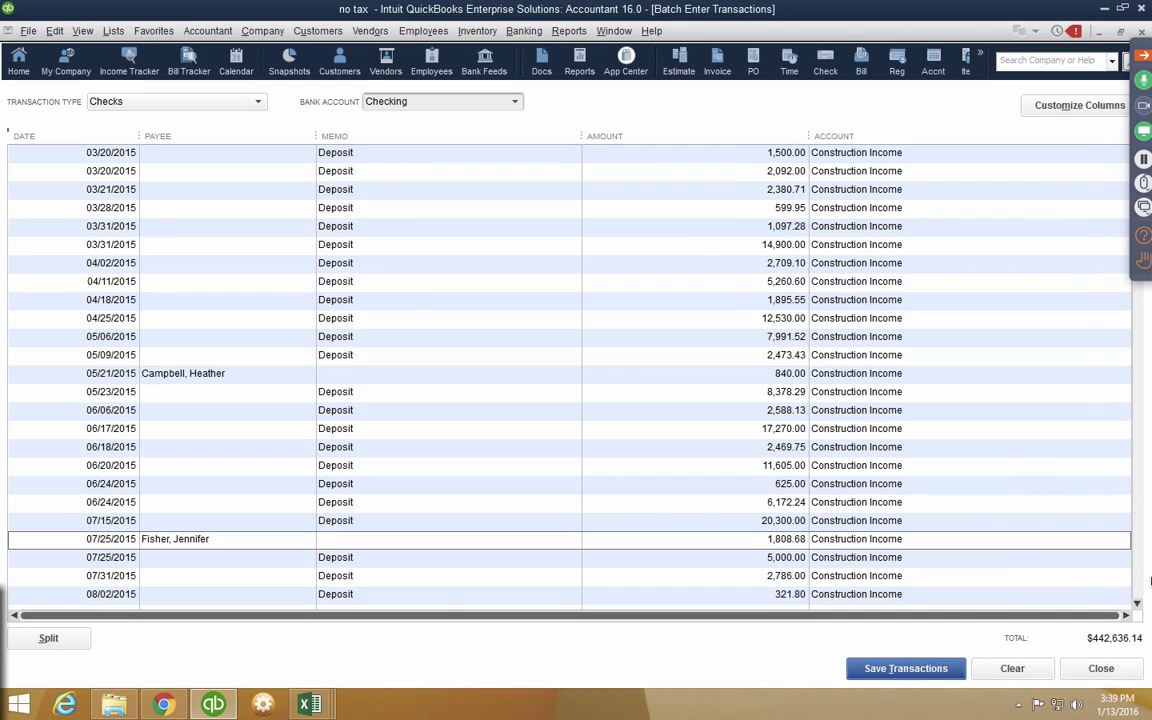
- Trim the job part from the 09/11/2015 payee and quick-add the name as a customer
click(1138, 568)
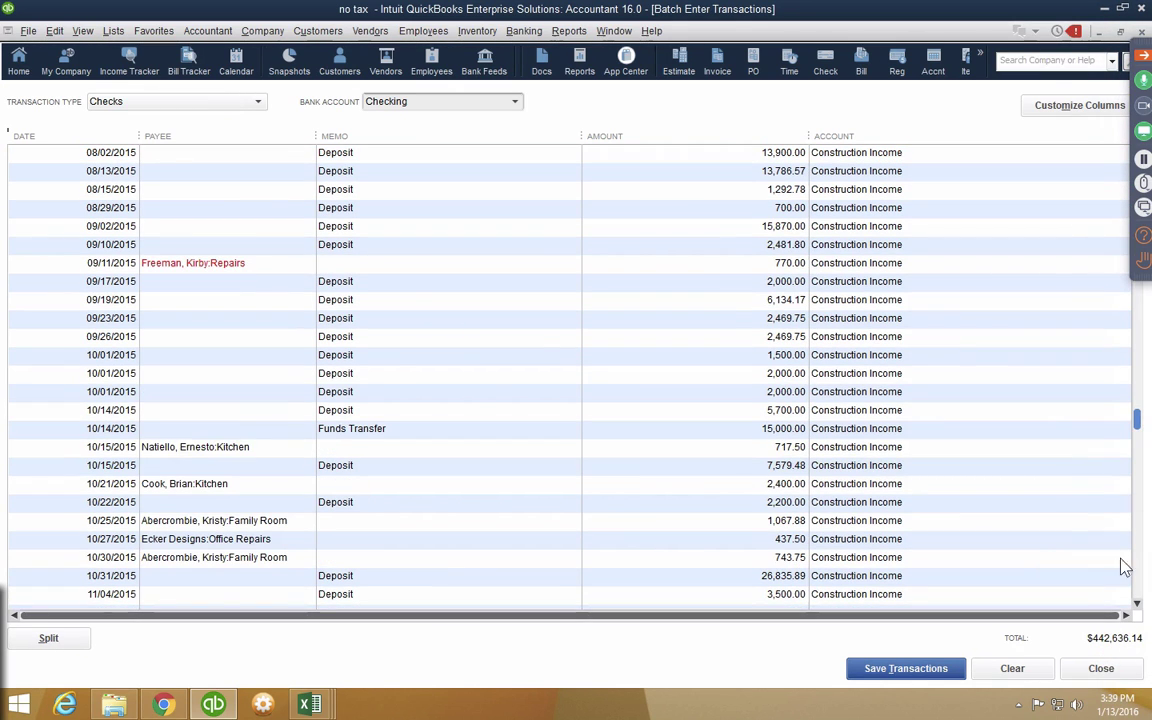
click(240, 263)
click(224, 264)
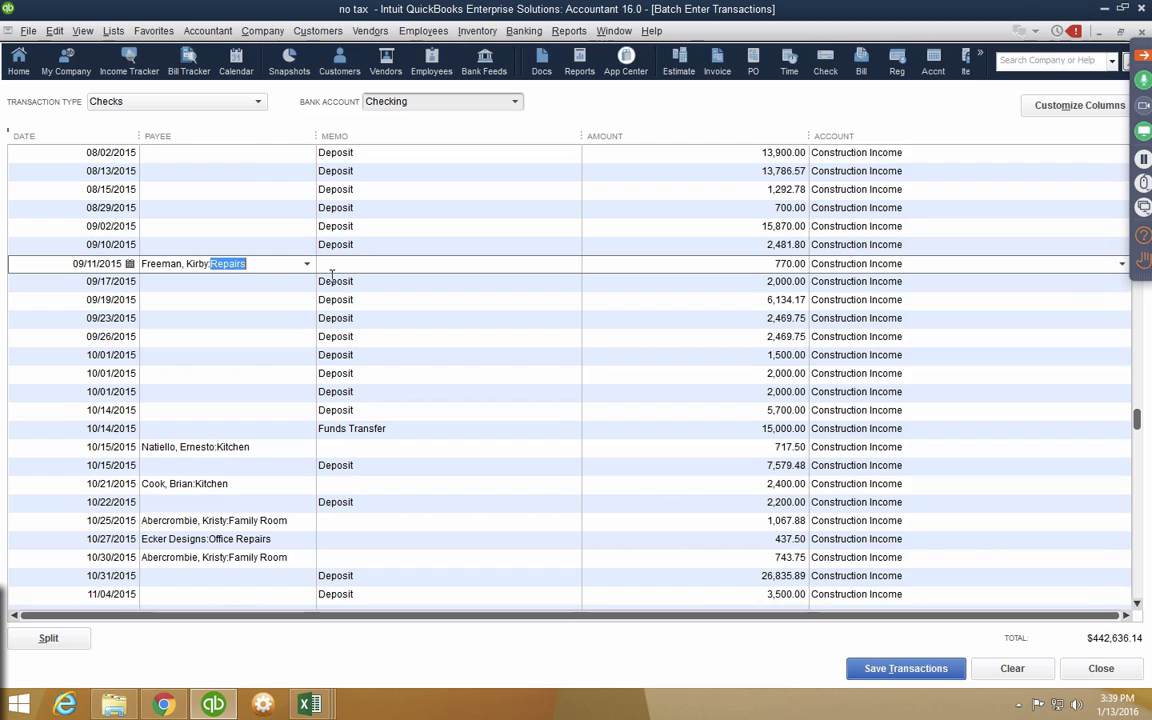
key(Tab)
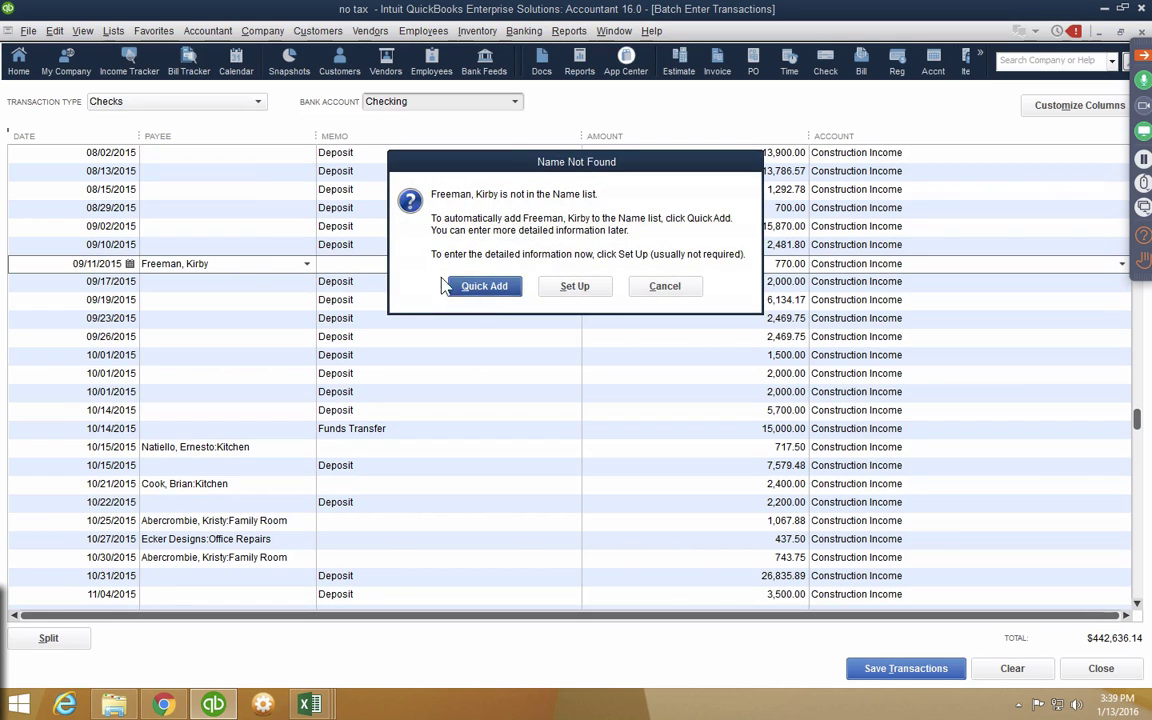
click(455, 286)
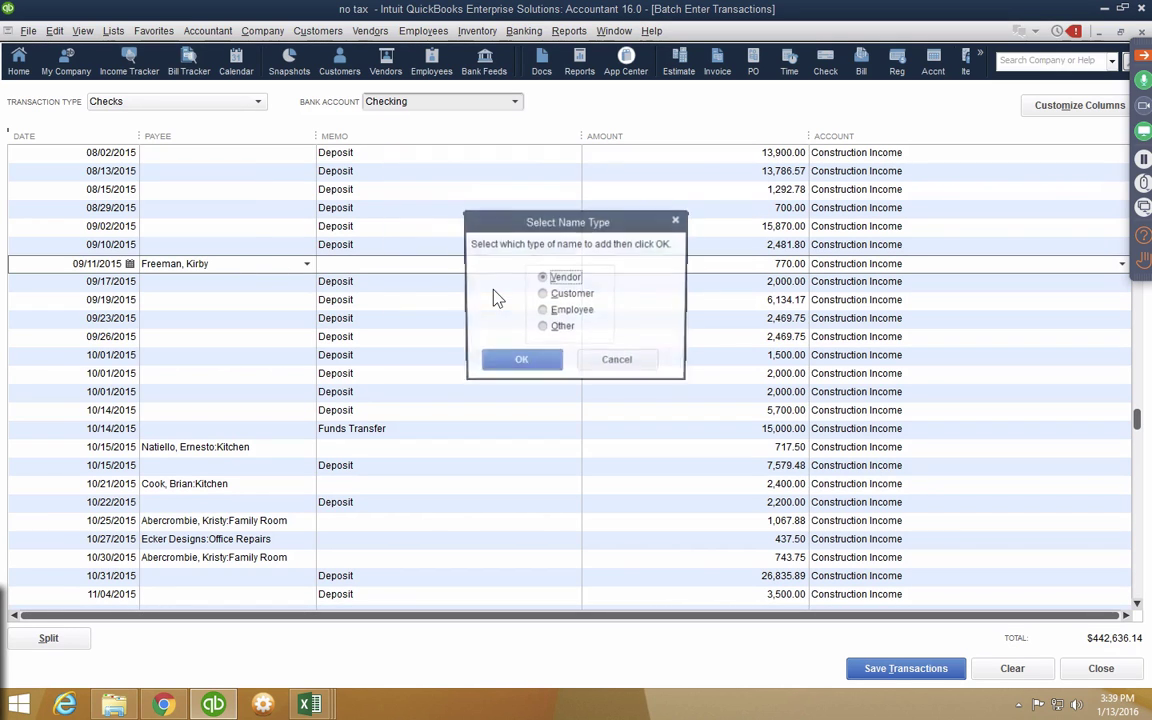
click(520, 362)
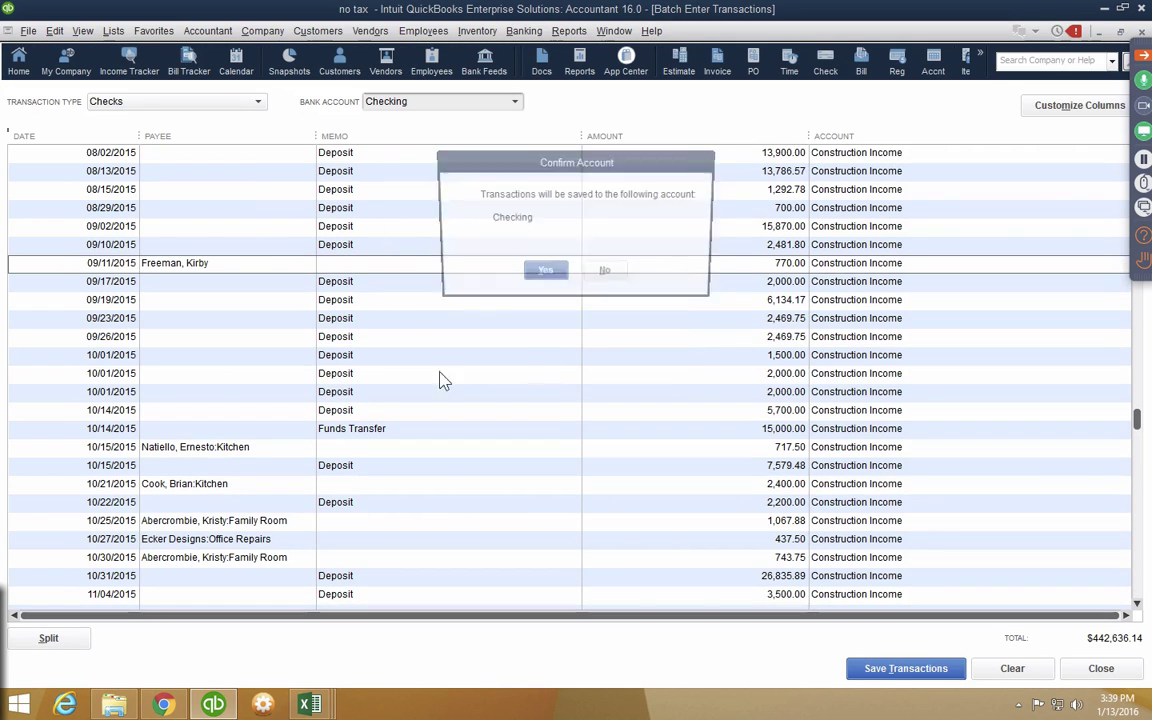
click(609, 275)
- Trim the 12/10/2015 $102.65 check's payee to the name and quick-add it as a customer
click(1137, 567)
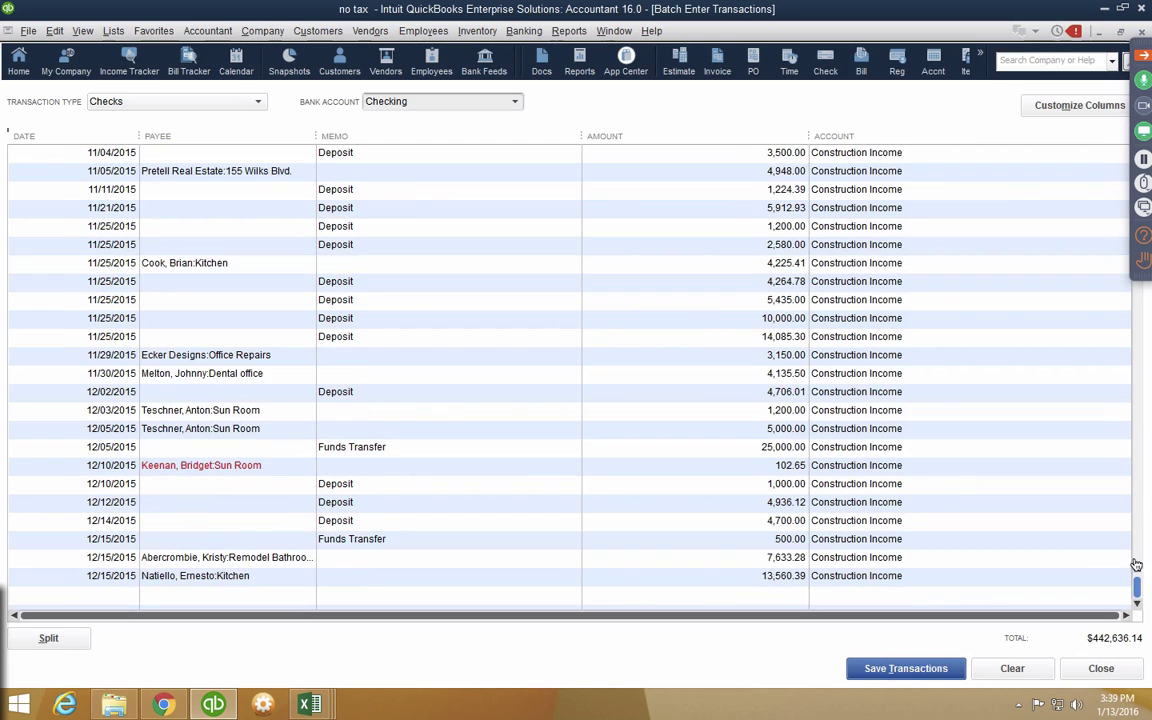
click(227, 466)
click(227, 466)
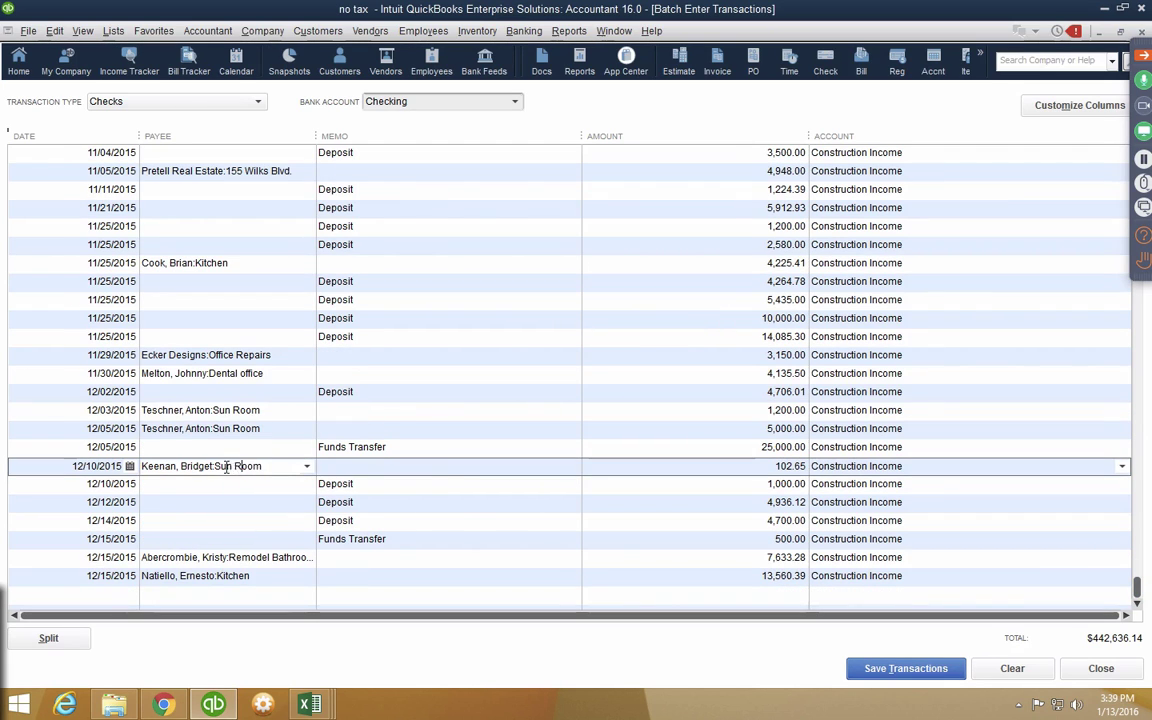
key(BackSpace)
key(BackSpace)
key(BackSpace)
click(444, 475)
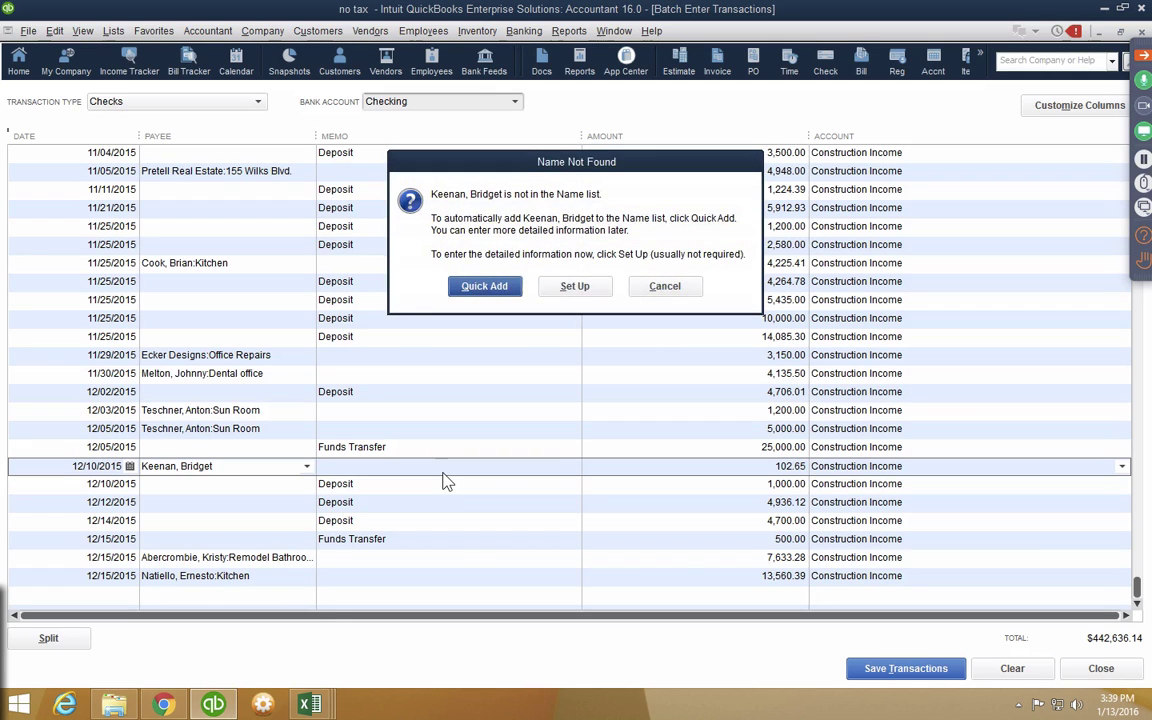
click(492, 287)
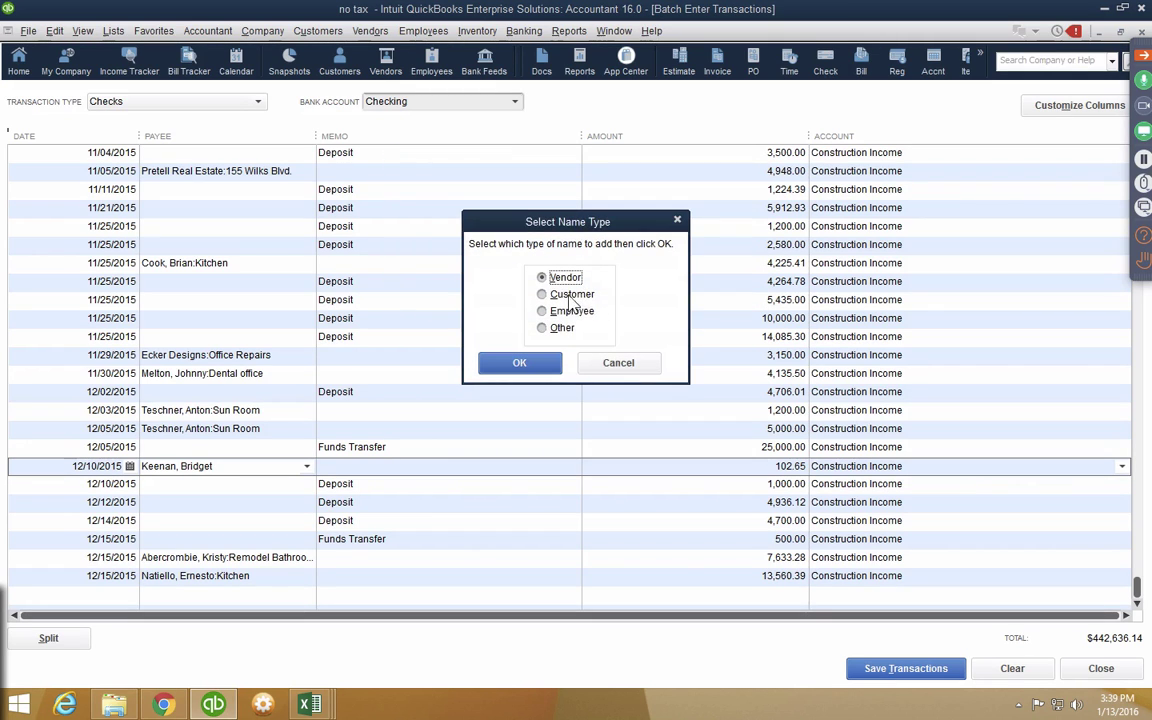
click(519, 363)
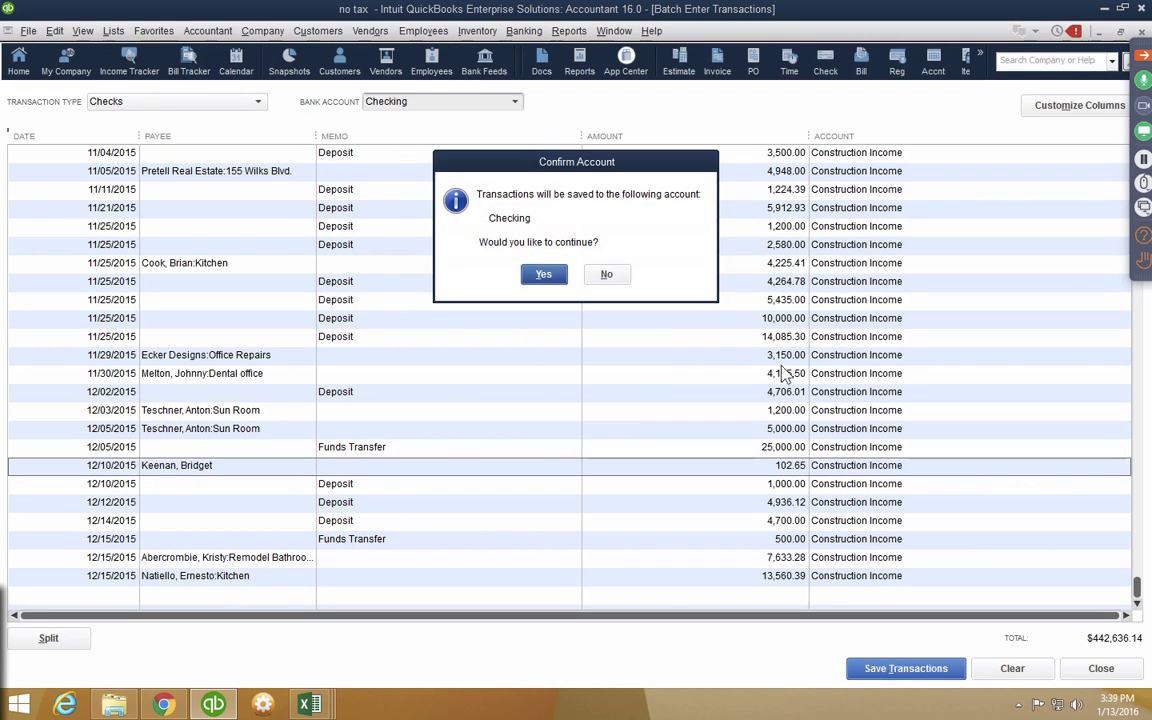
click(545, 274)
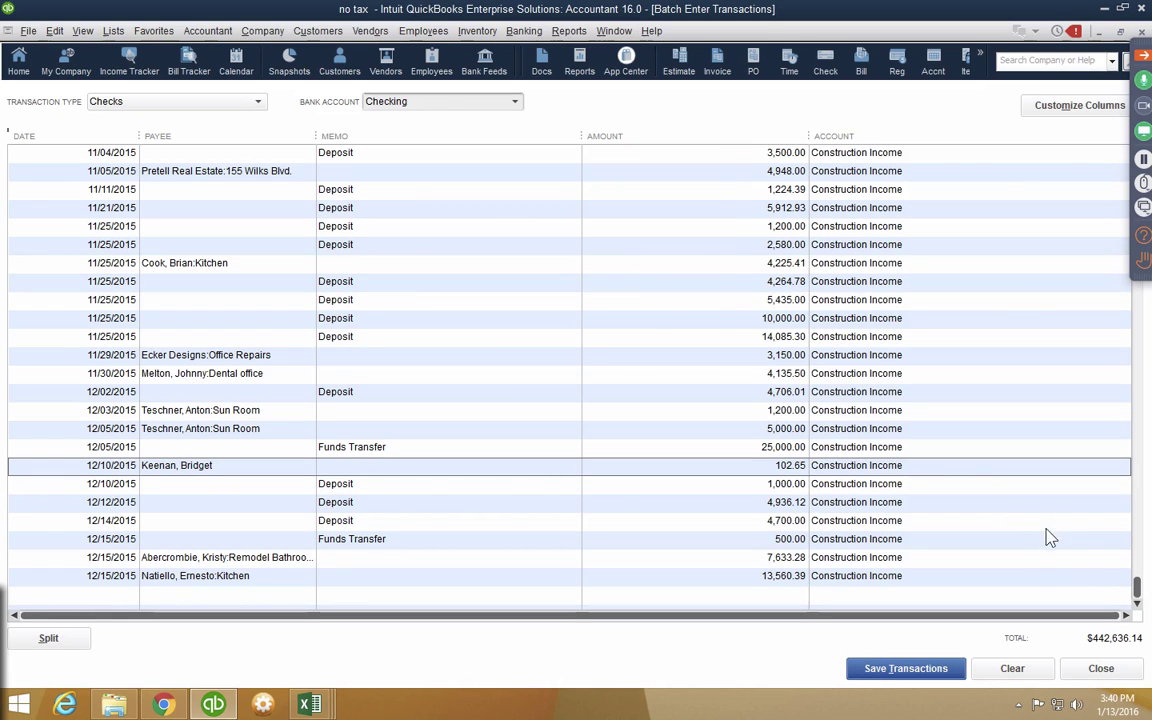
- Save the whole batch of deposits to the Checking account
drag(1139, 594, 1130, 166)
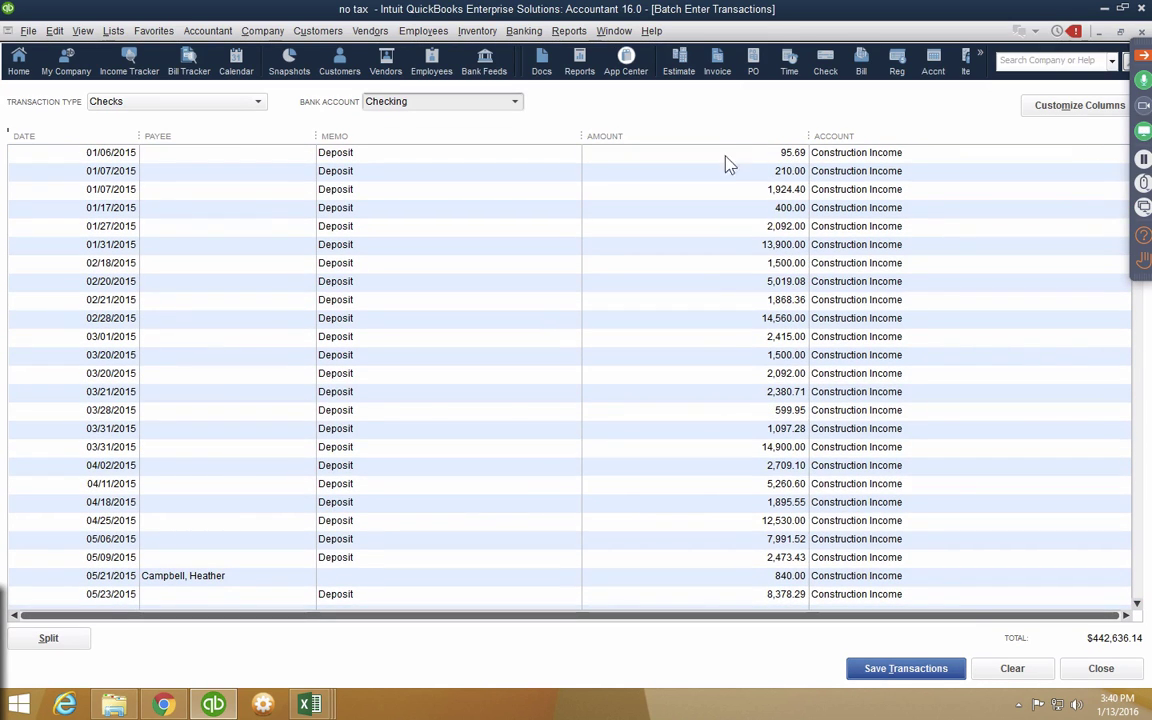
click(910, 669)
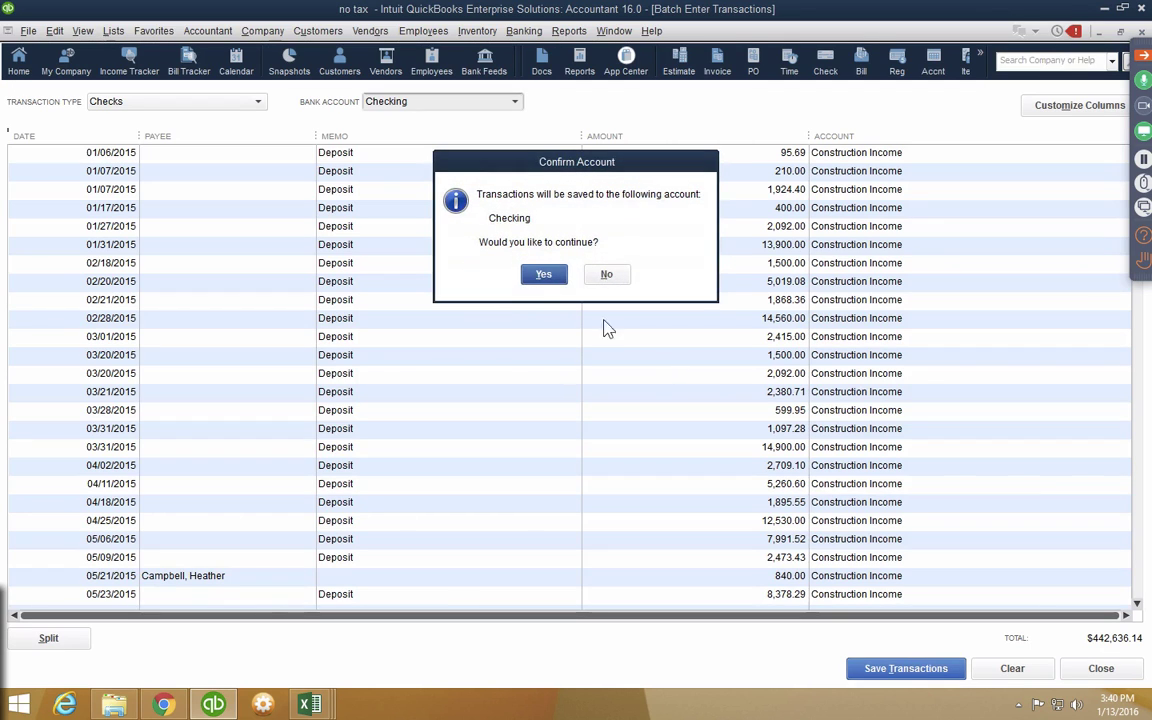
click(543, 274)
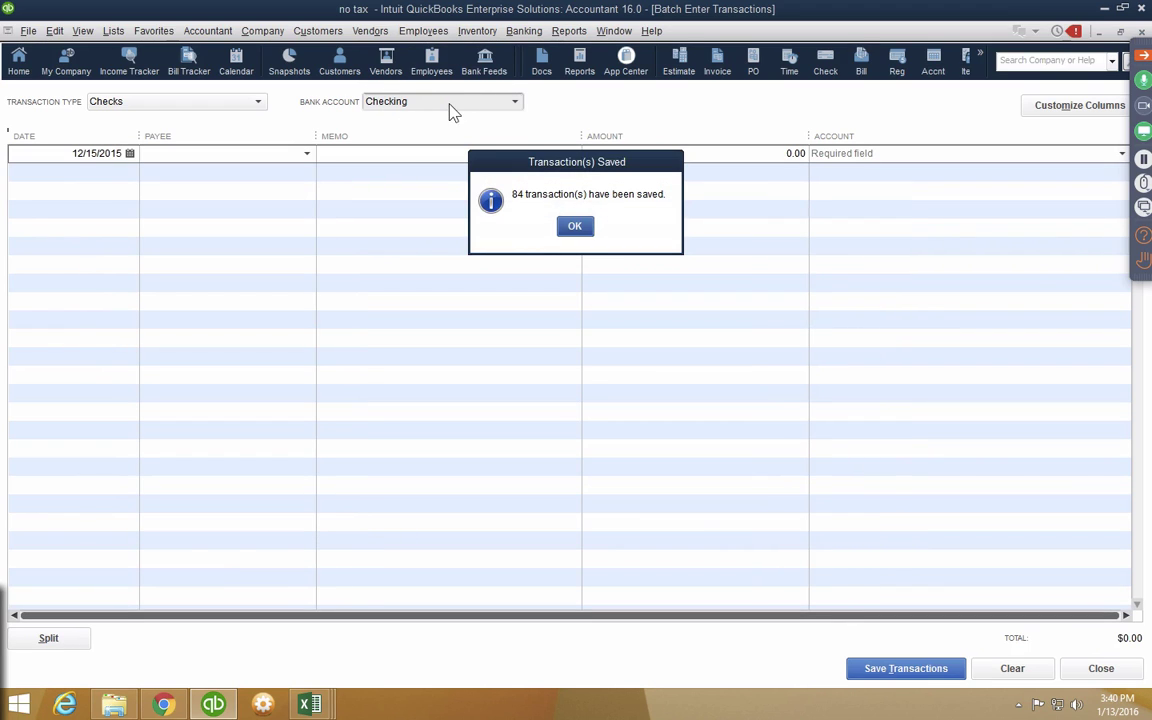
click(575, 226)
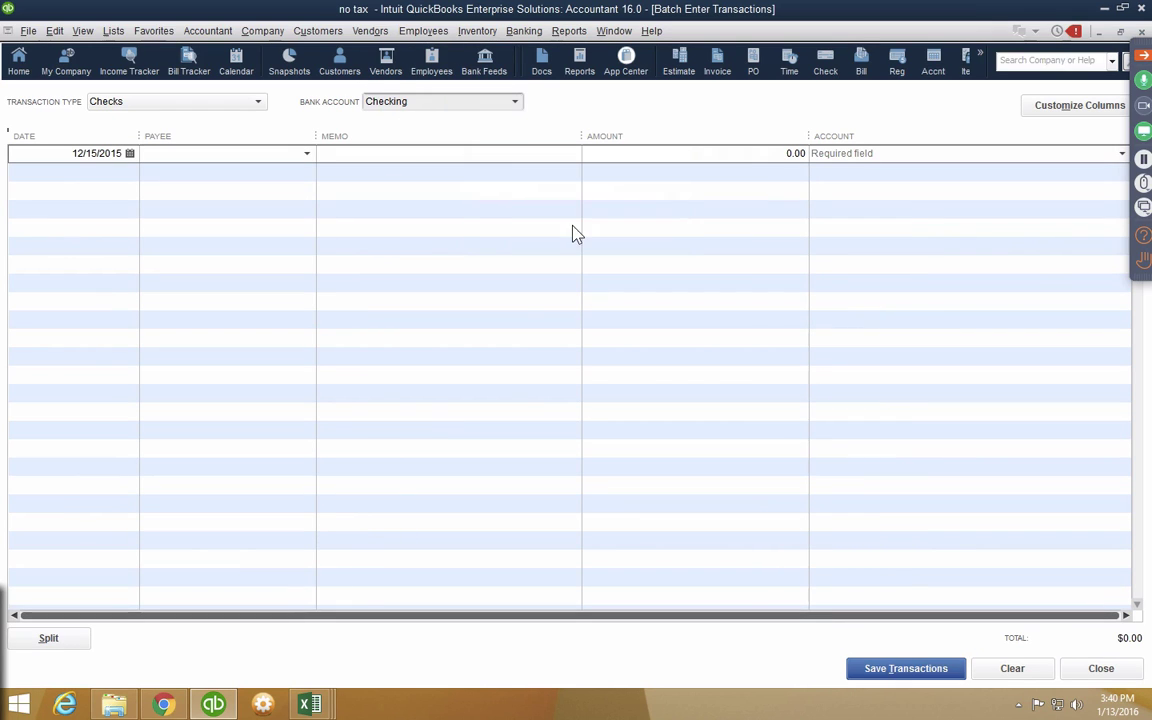
- Open the Checking account register from the Banking menu
click(569, 31)
mouse_move(524, 31)
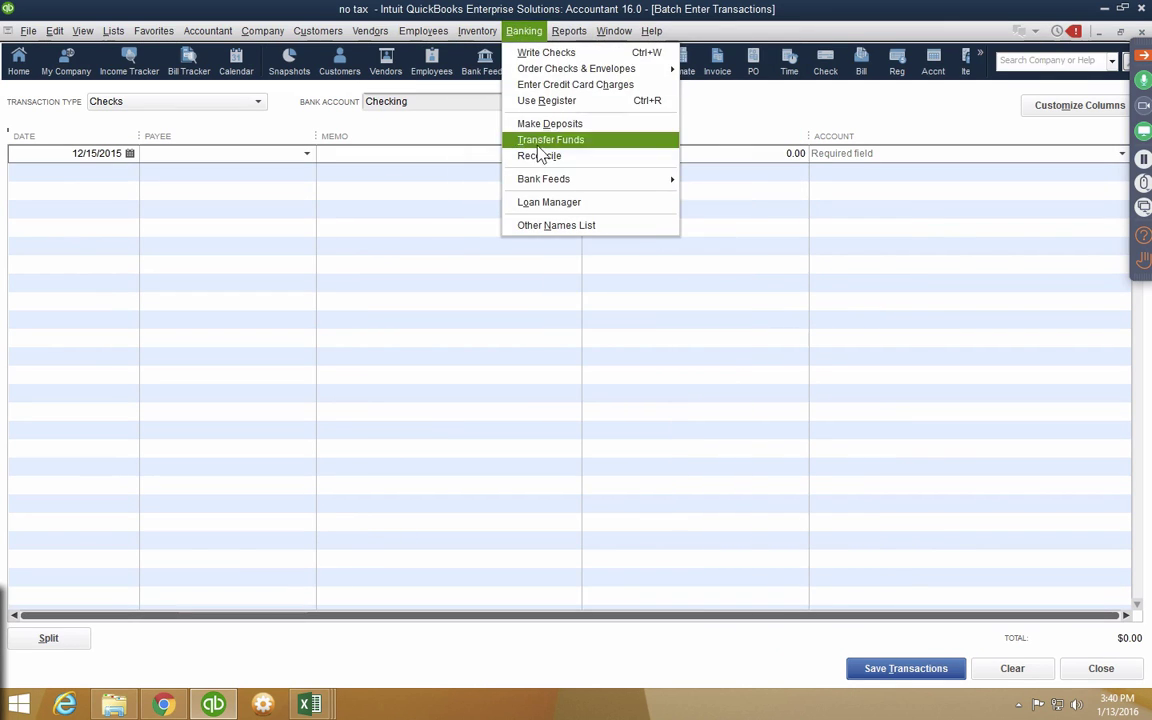
click(540, 157)
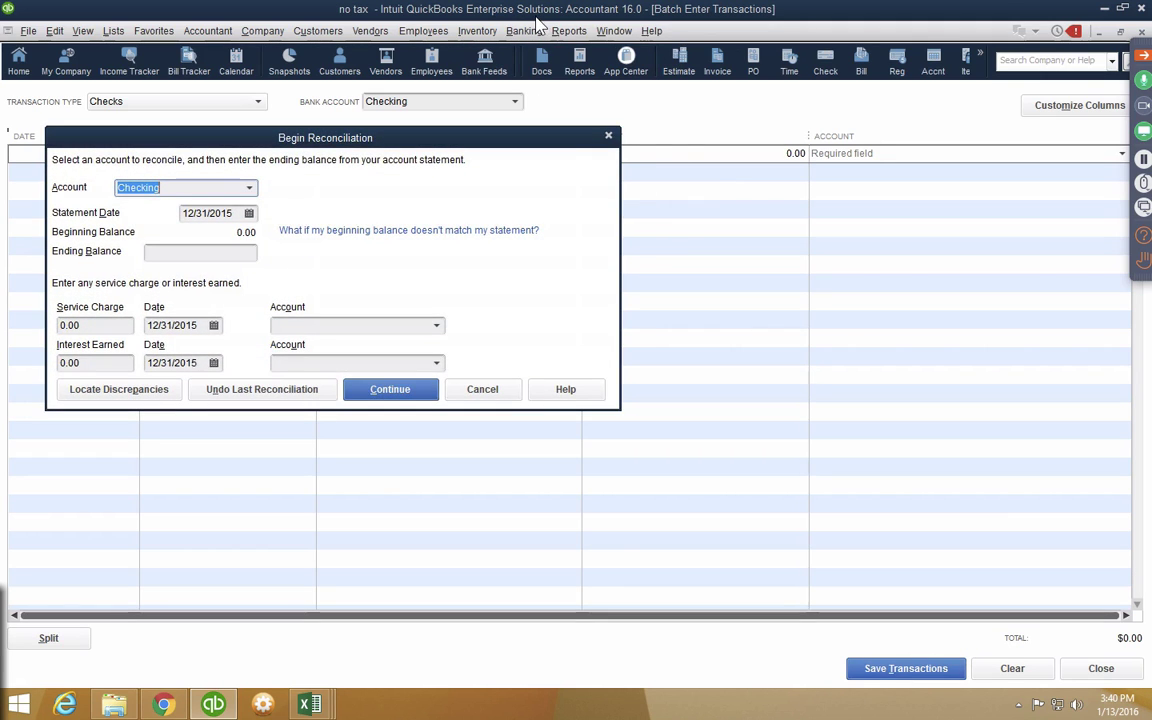
key(Escape)
click(524, 31)
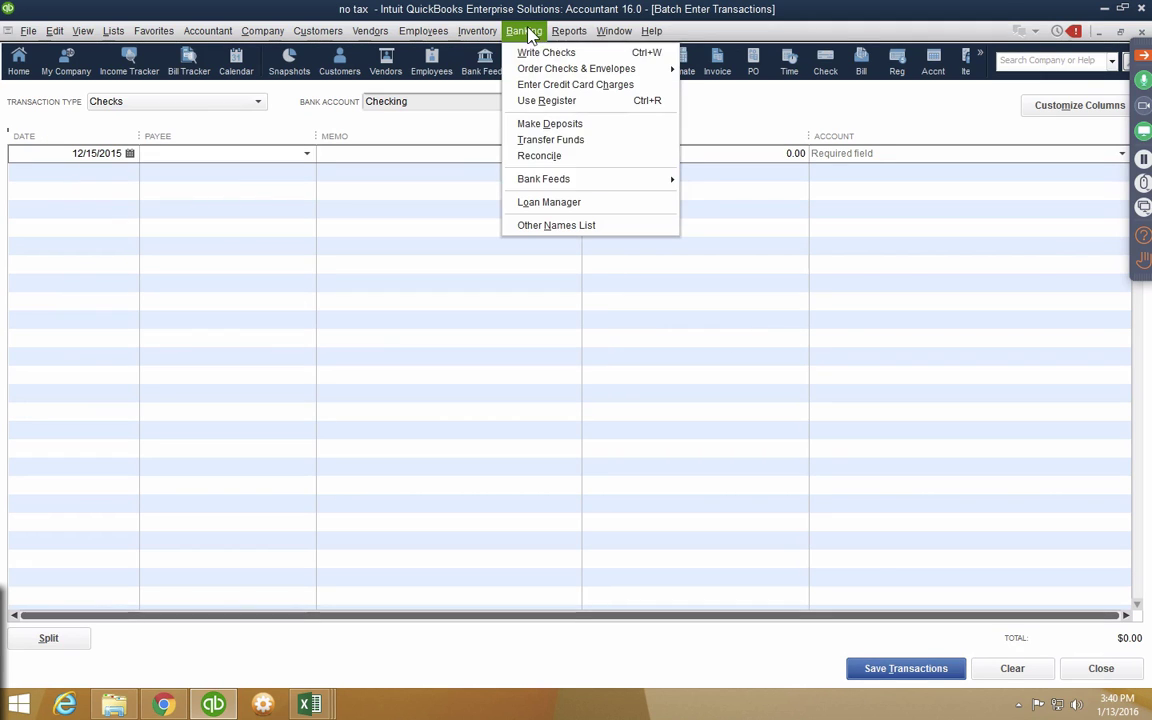
click(547, 101)
click(150, 220)
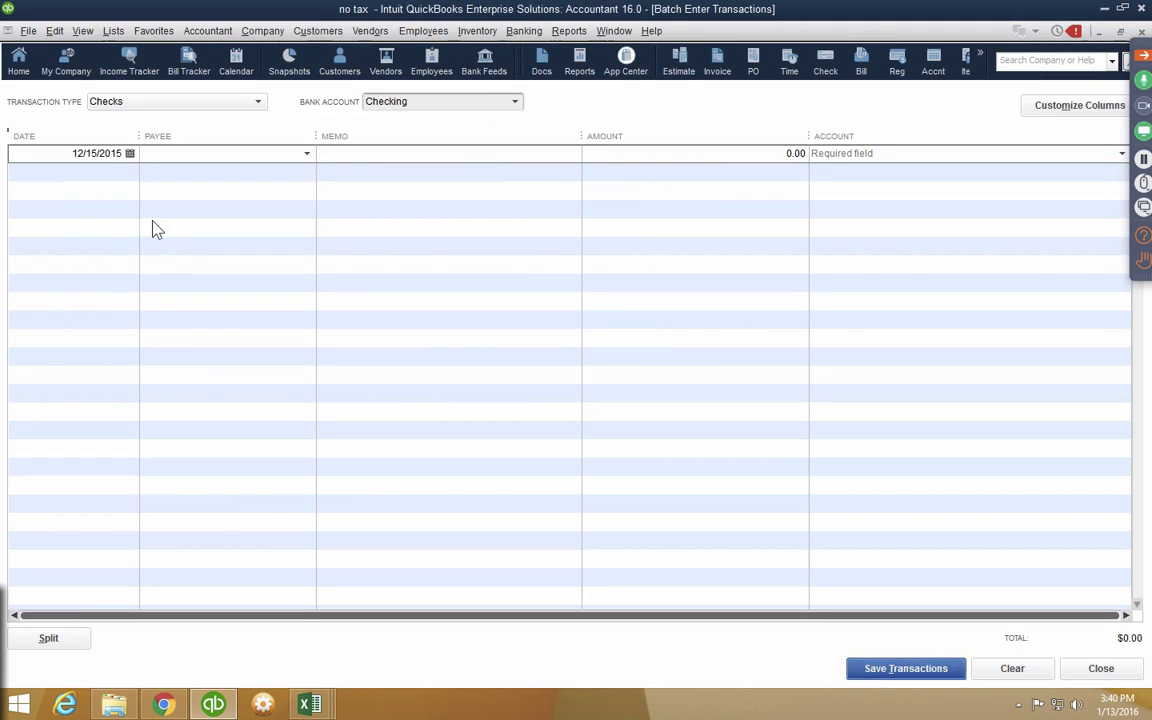
- Scroll through the Checking register's saved entries, ending with check 85 on 12/15/2015
scroll(750, 296, up, 20)
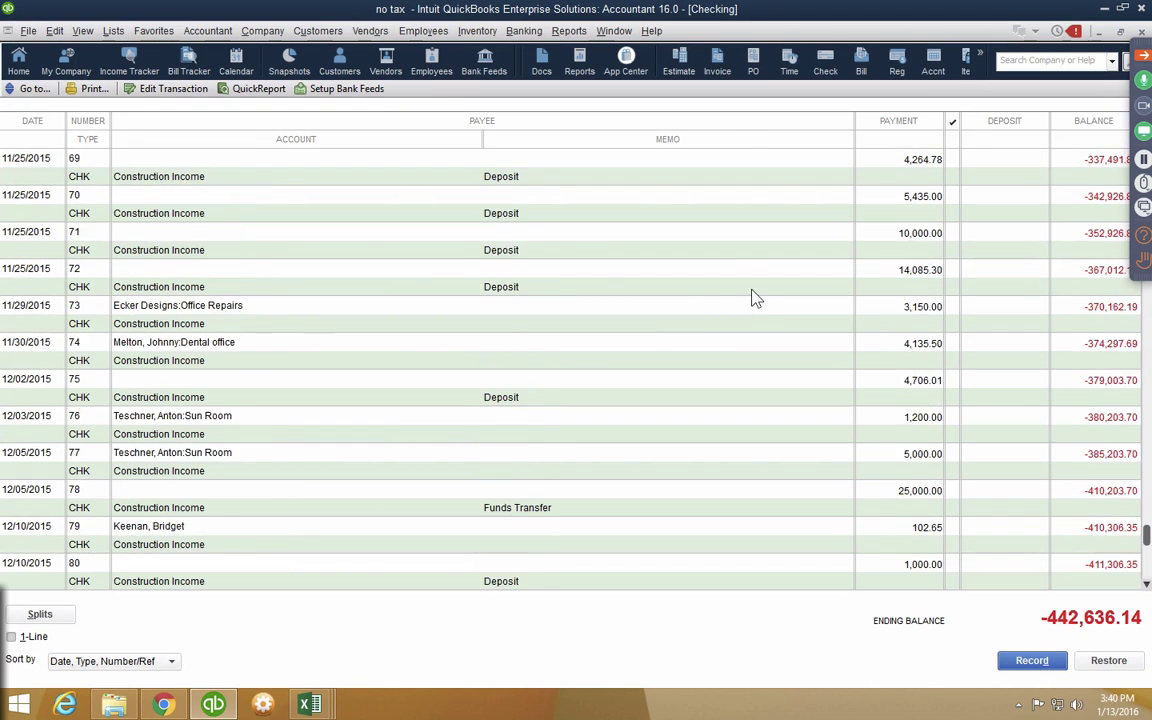
scroll(760, 291, down, 20)
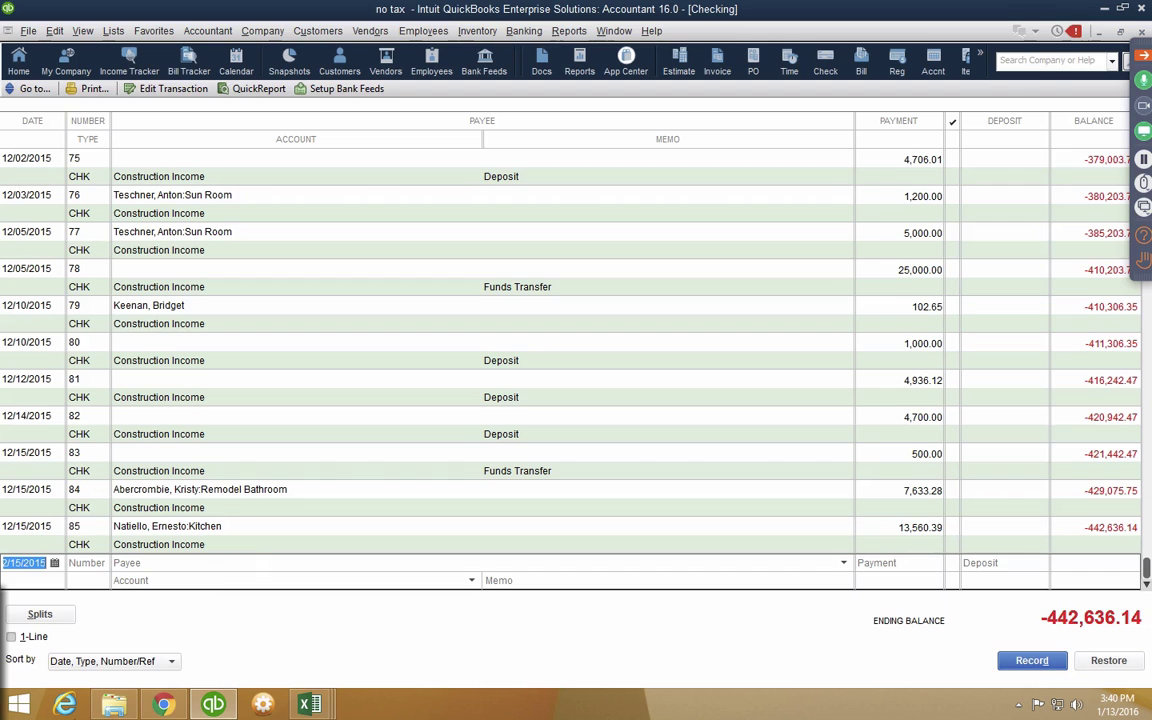
click(298, 708)
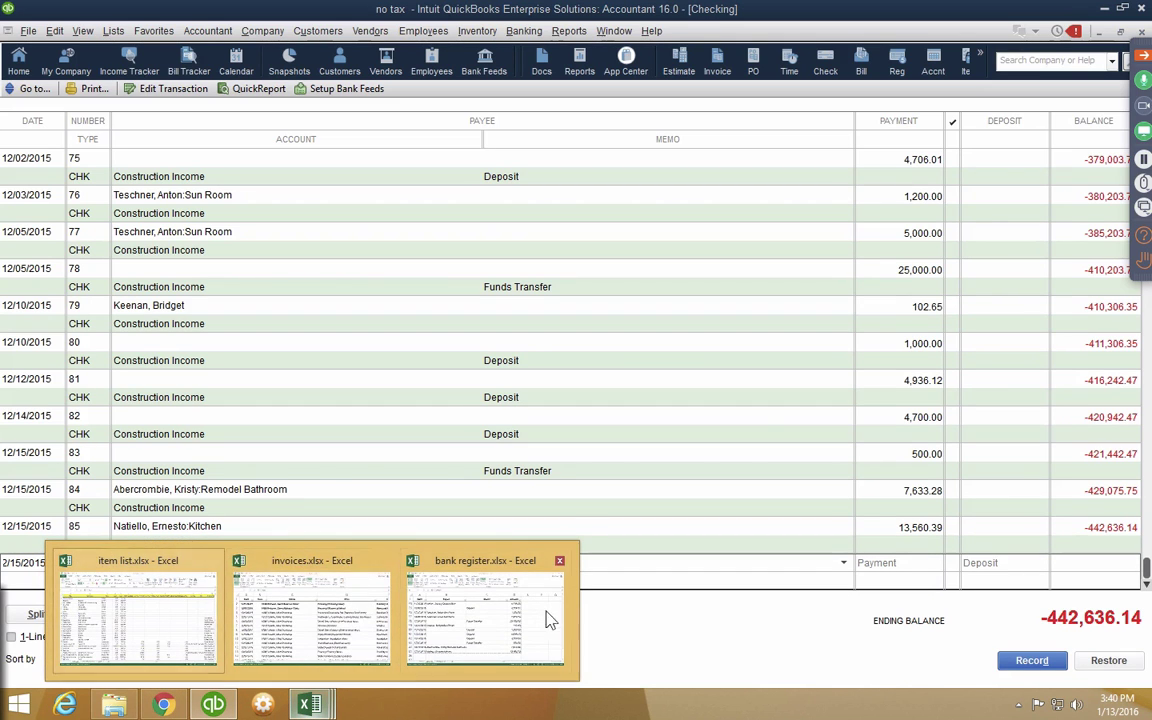
- Copy rows A2:E20 of the WITHDRAWALS sheet in bank register.xlsx
click(527, 615)
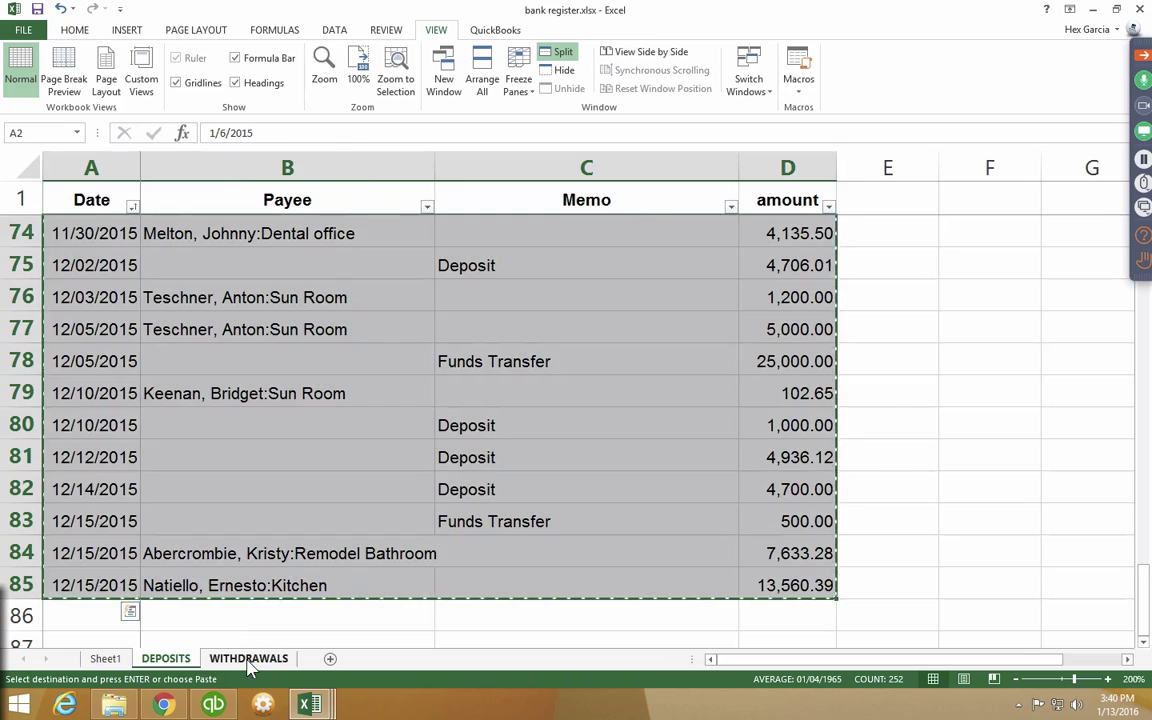
click(248, 658)
drag(614, 566, 64, 203)
right_click(64, 203)
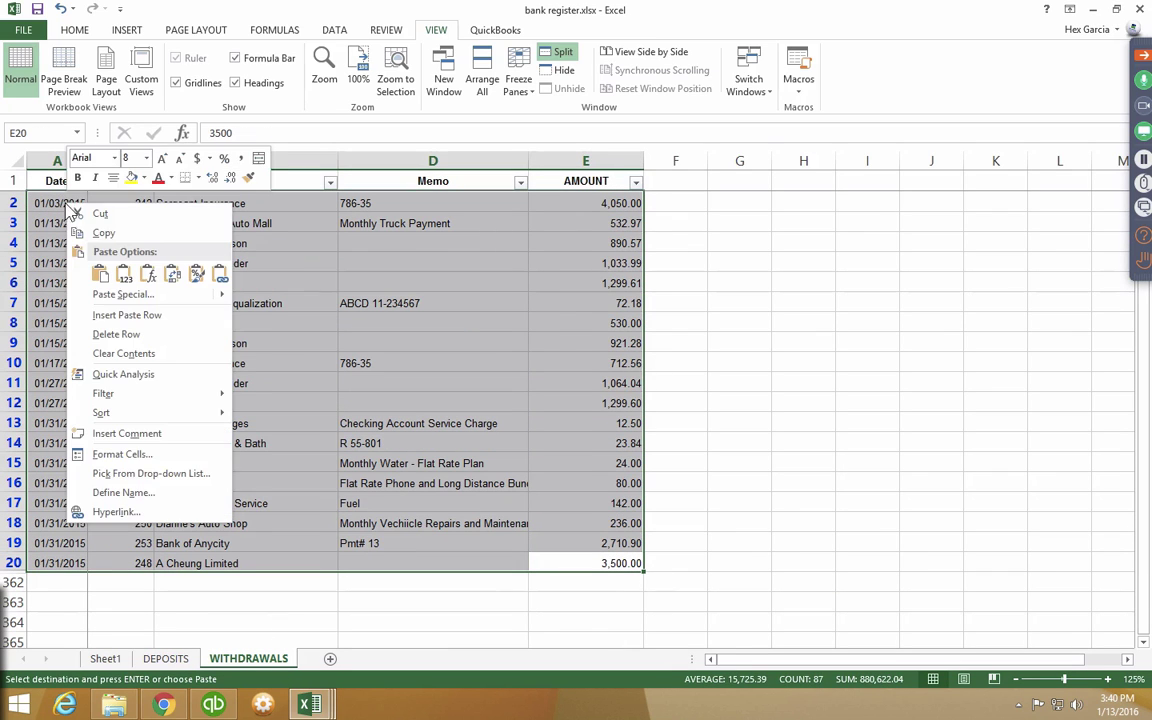
click(95, 231)
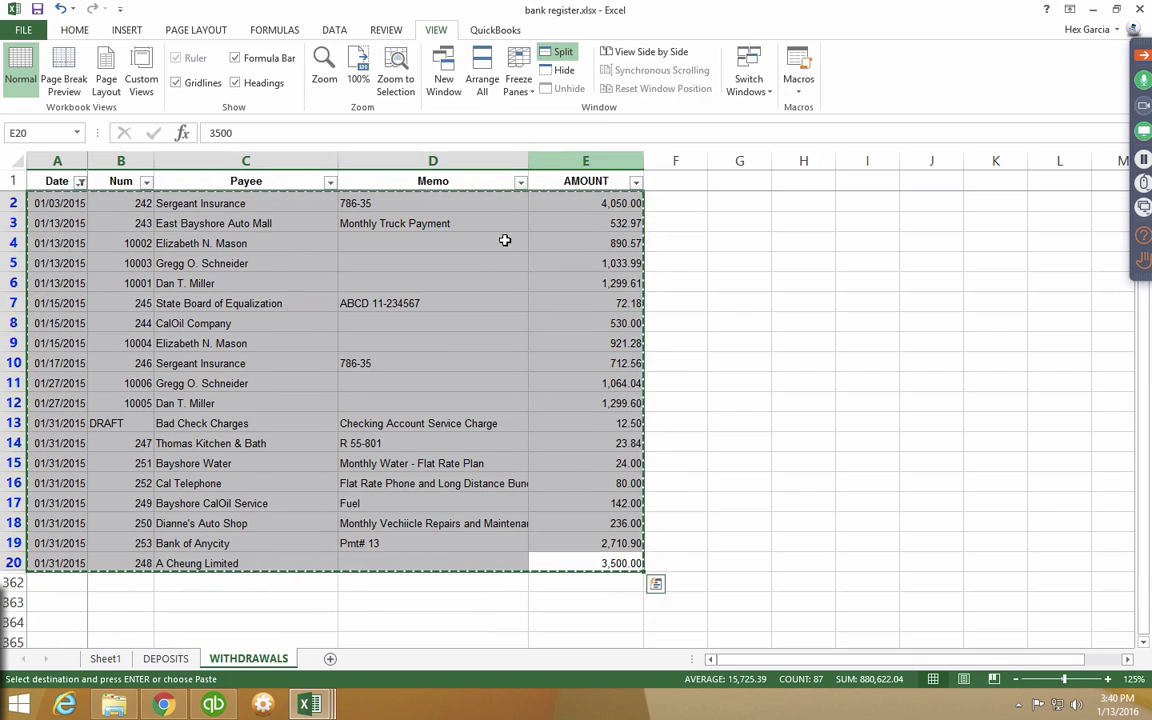
- Reopen Batch Enter Transactions with the transaction type set to Checks
click(228, 703)
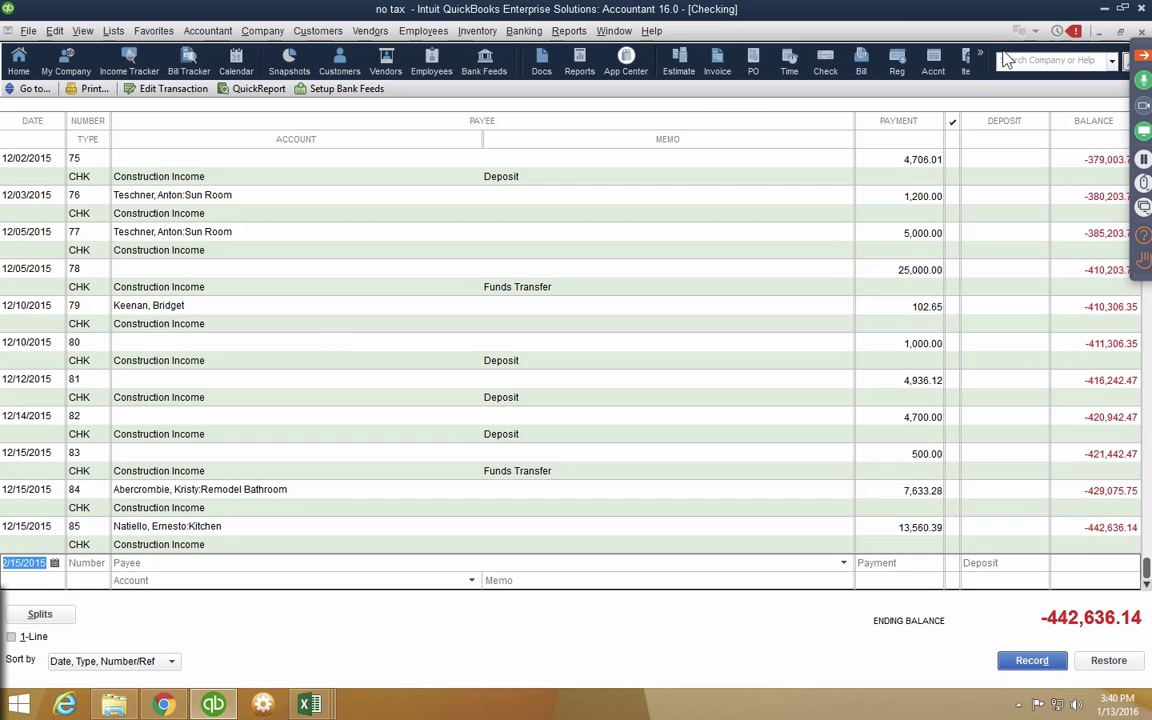
click(866, 57)
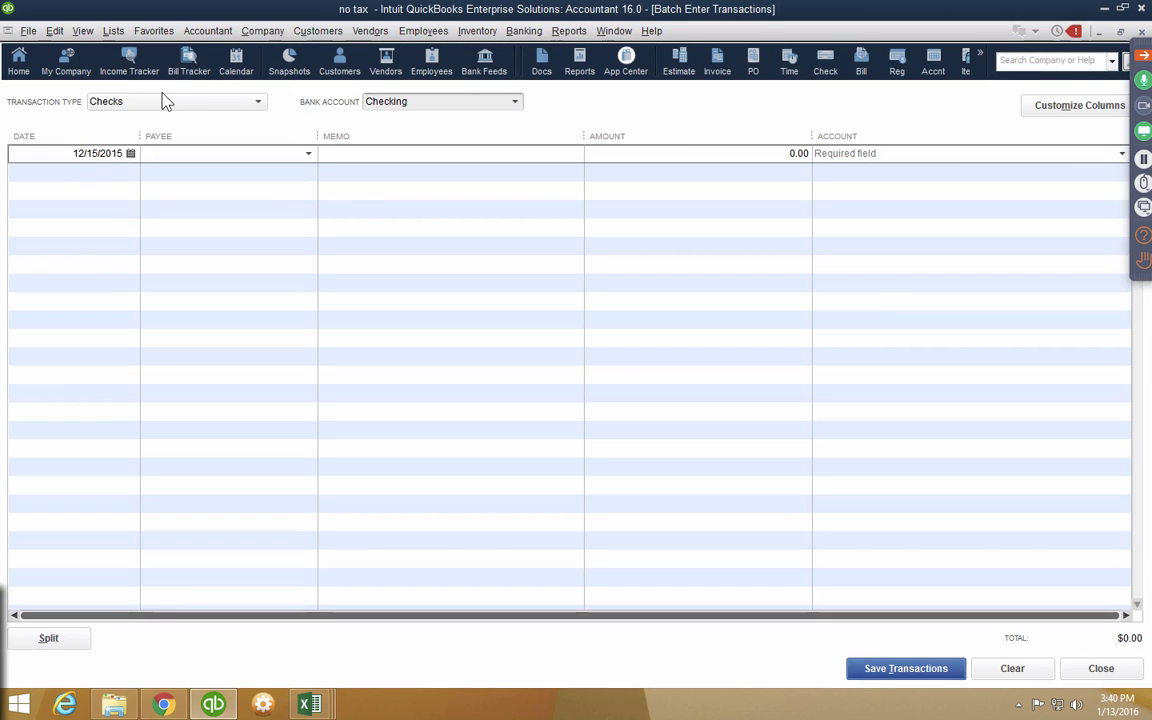
click(141, 103)
click(136, 120)
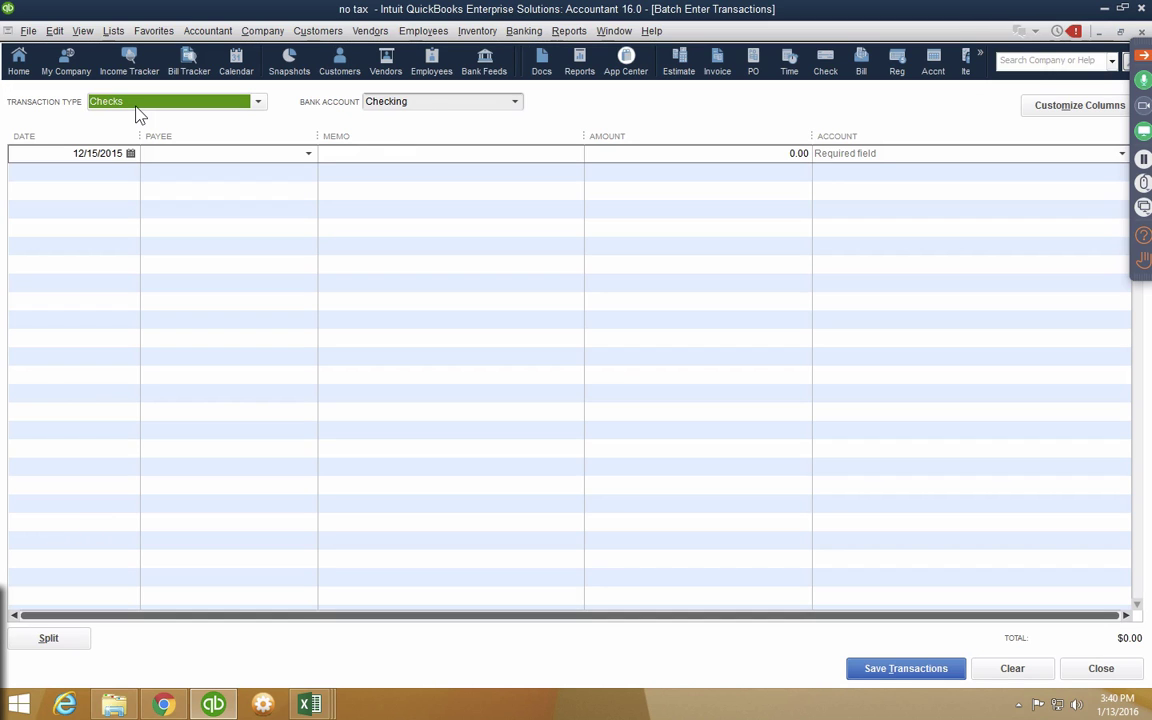
- Add the Number column and move it up to sit right after Date
click(1075, 105)
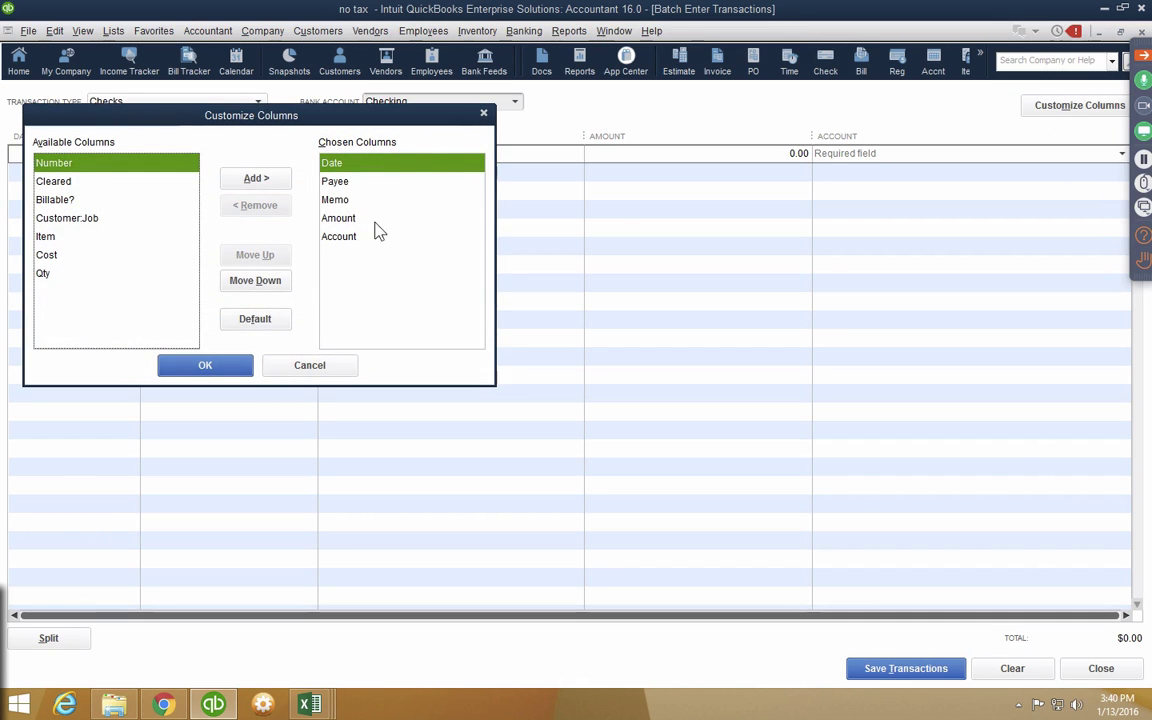
click(256, 178)
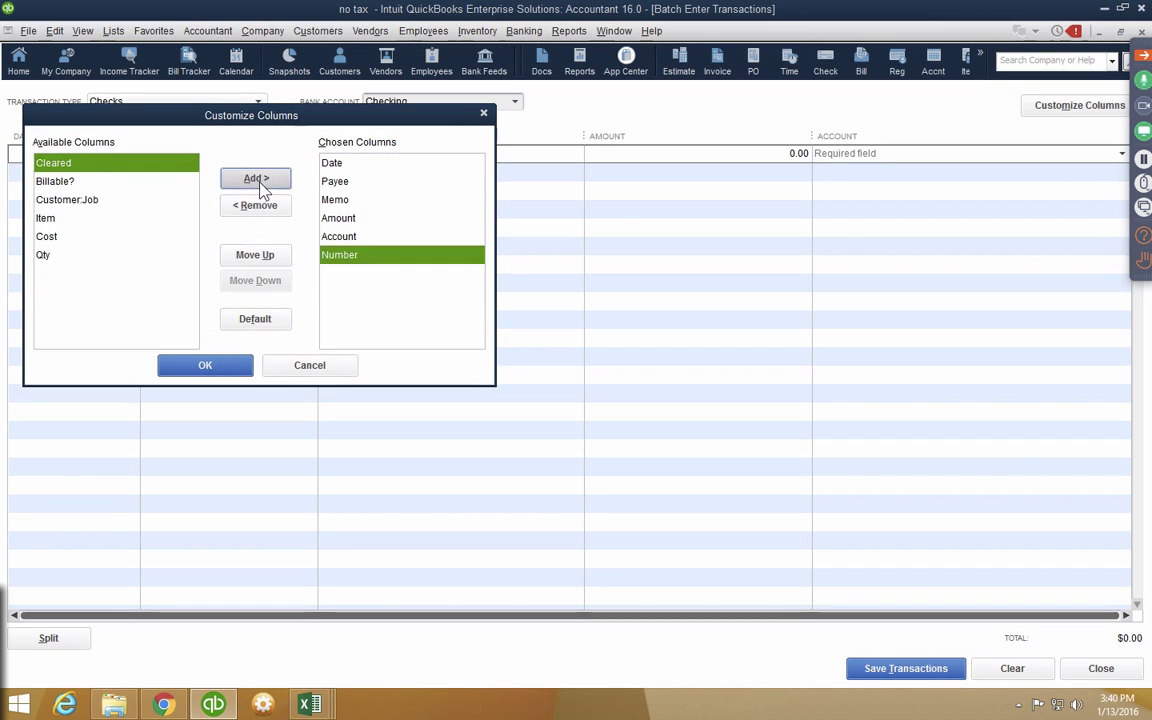
click(256, 255)
click(256, 255)
click(256, 255)
click(256, 255)
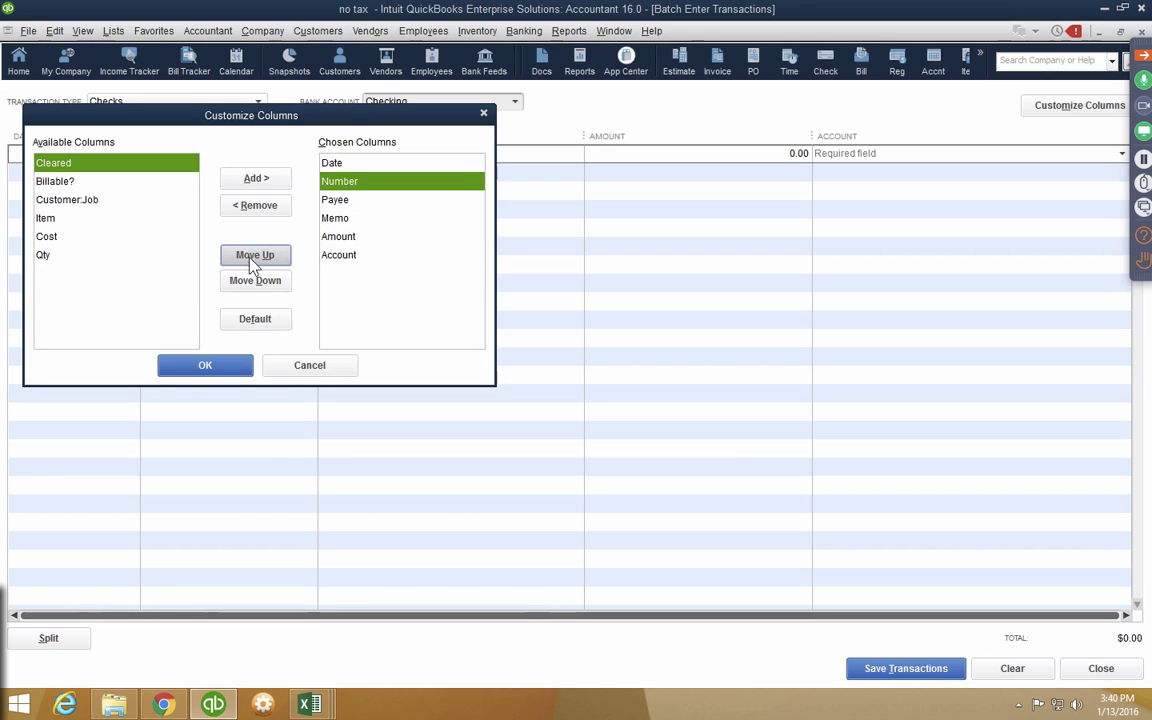
- Check the column order against the WITHDRAWALS sheet and apply the Date, Number, Payee, Memo, Amount, Account layout
mouse_move(318, 700)
click(476, 600)
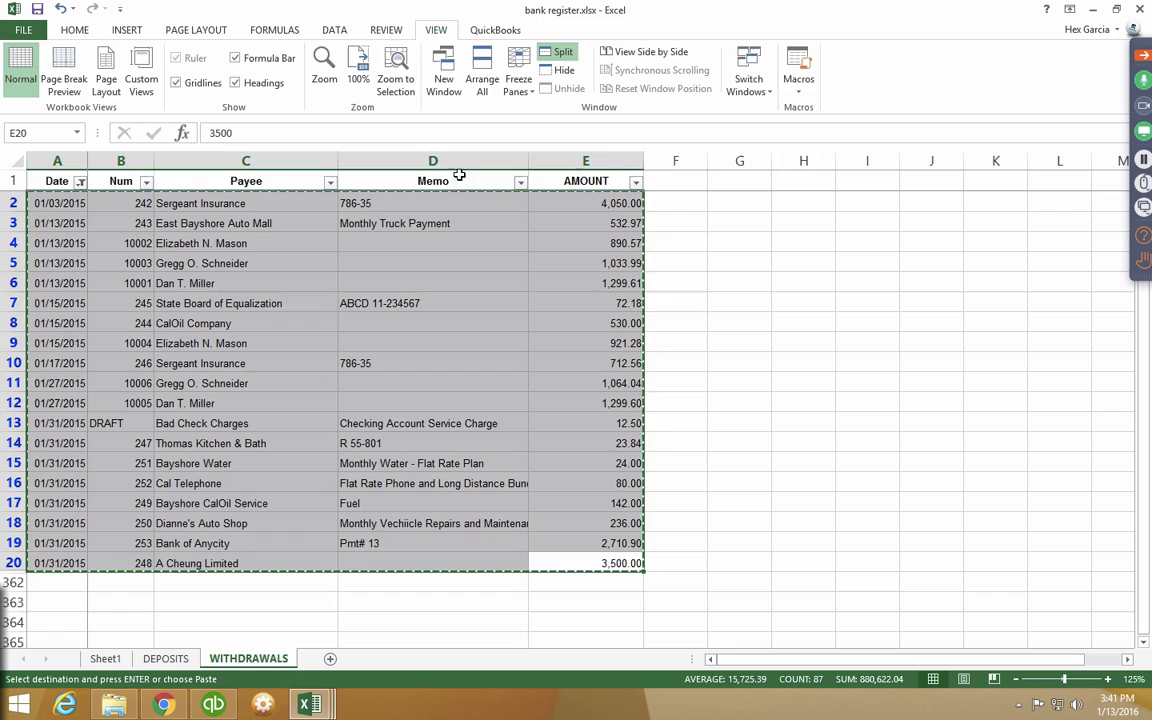
click(213, 705)
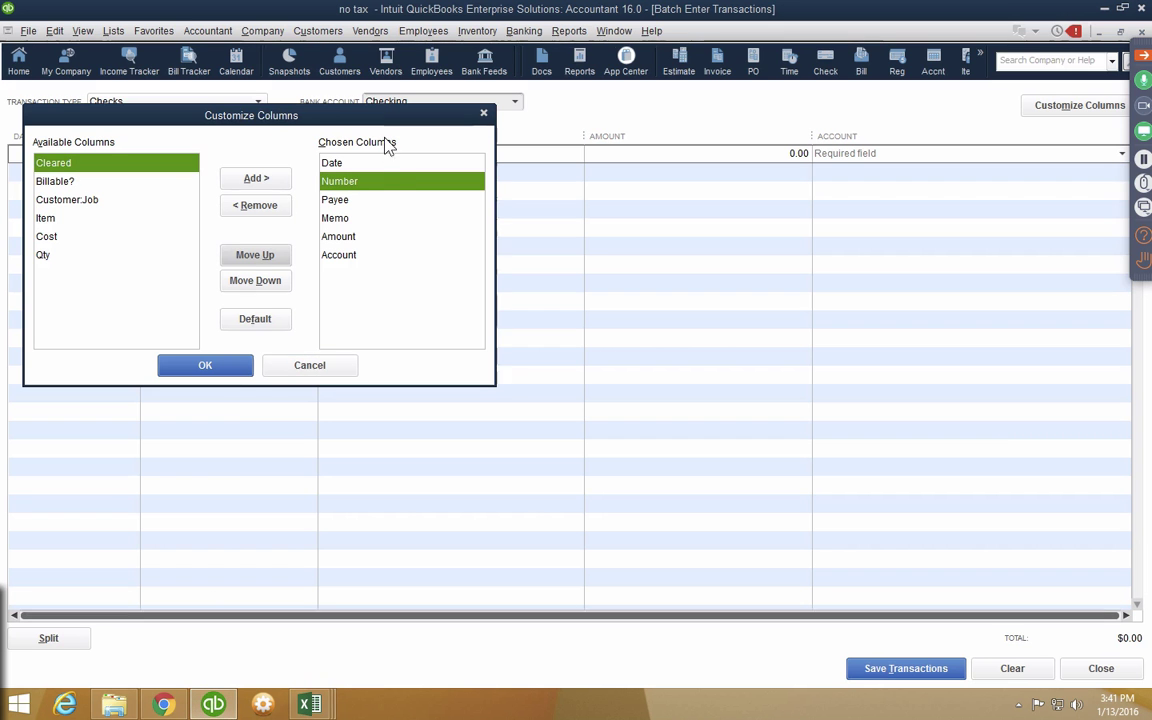
click(345, 163)
click(348, 181)
click(350, 200)
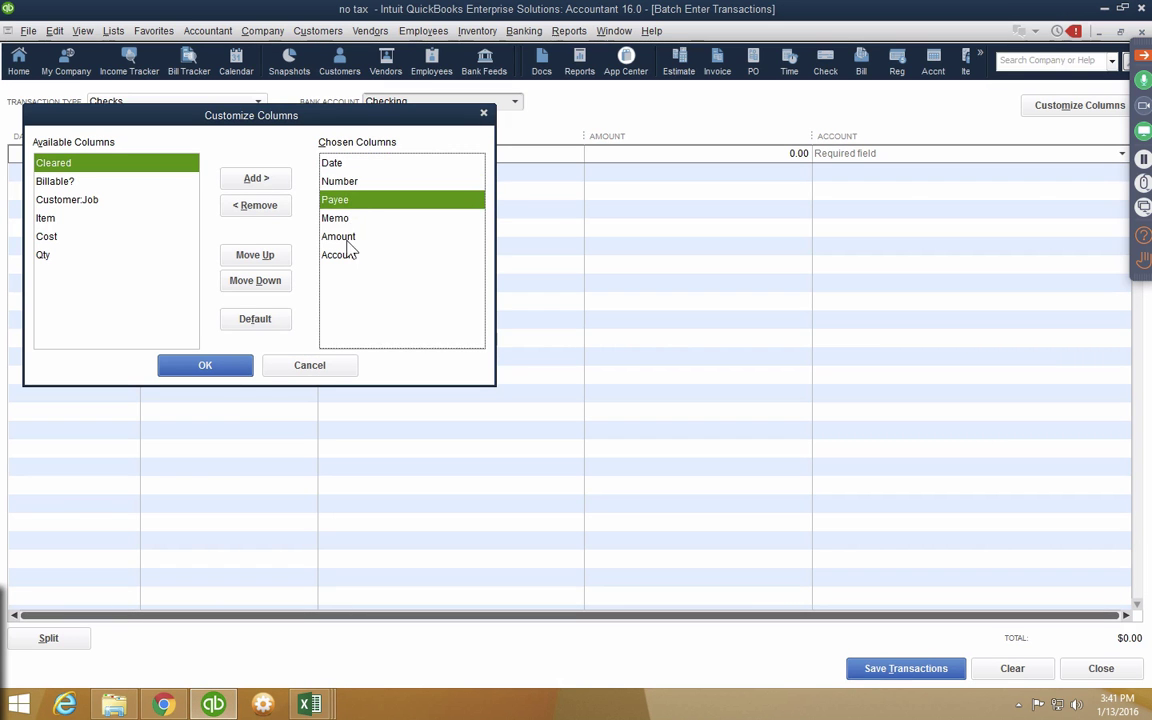
click(352, 219)
click(357, 255)
click(371, 238)
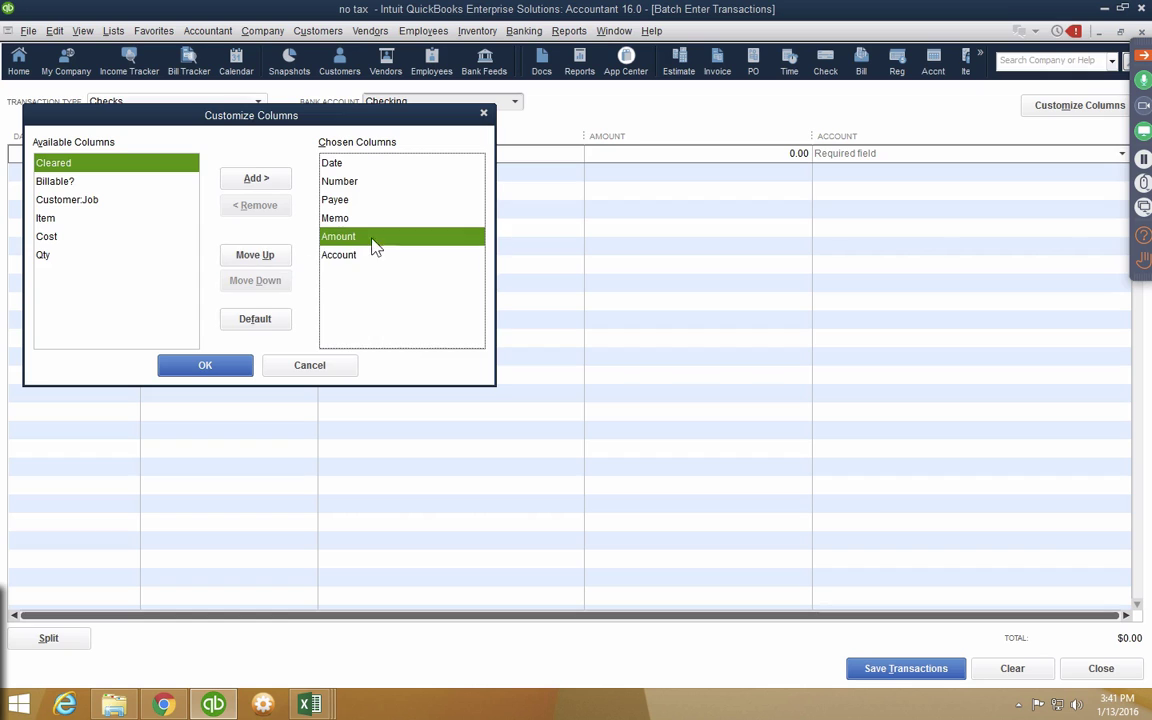
click(205, 366)
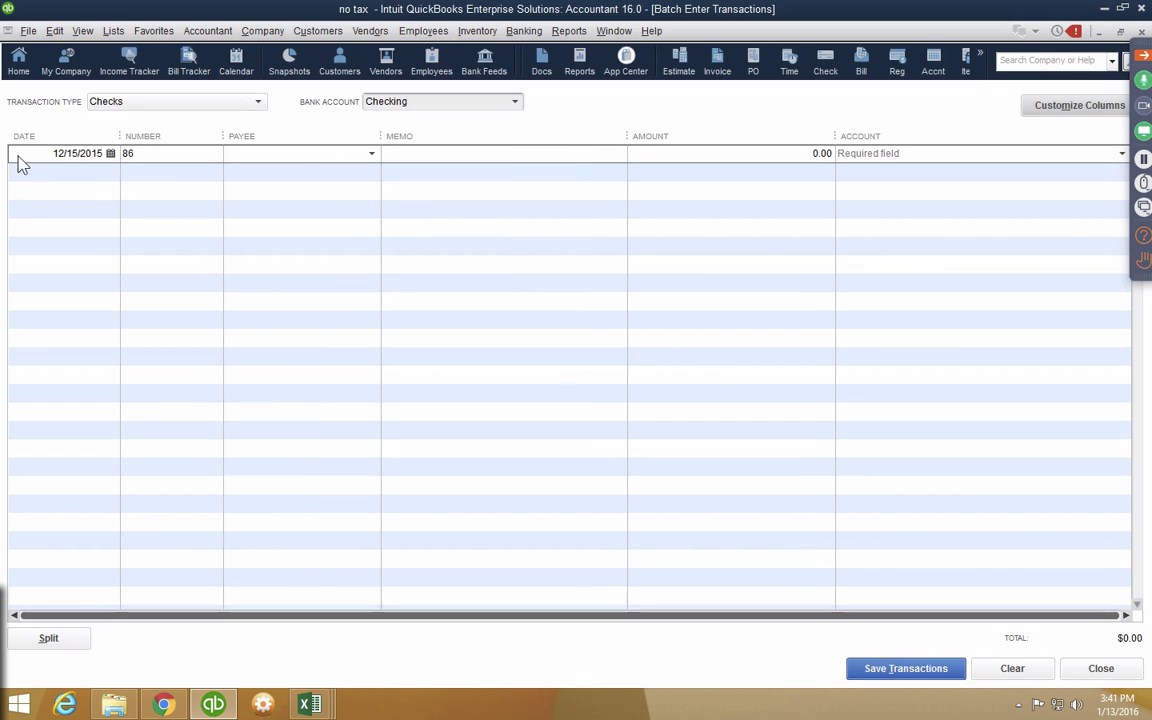
- Paste the January withdrawals into the grid and quick-add East Bayshore Auto Mall as a vendor
right_click(100, 160)
click(113, 224)
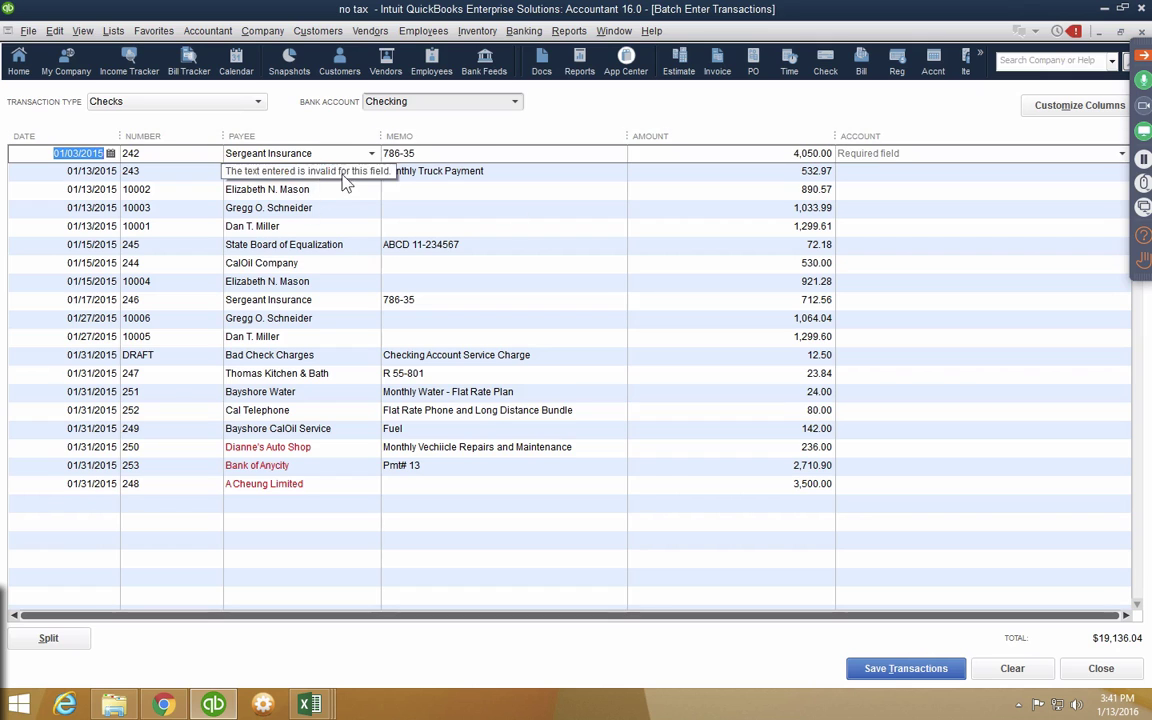
click(342, 171)
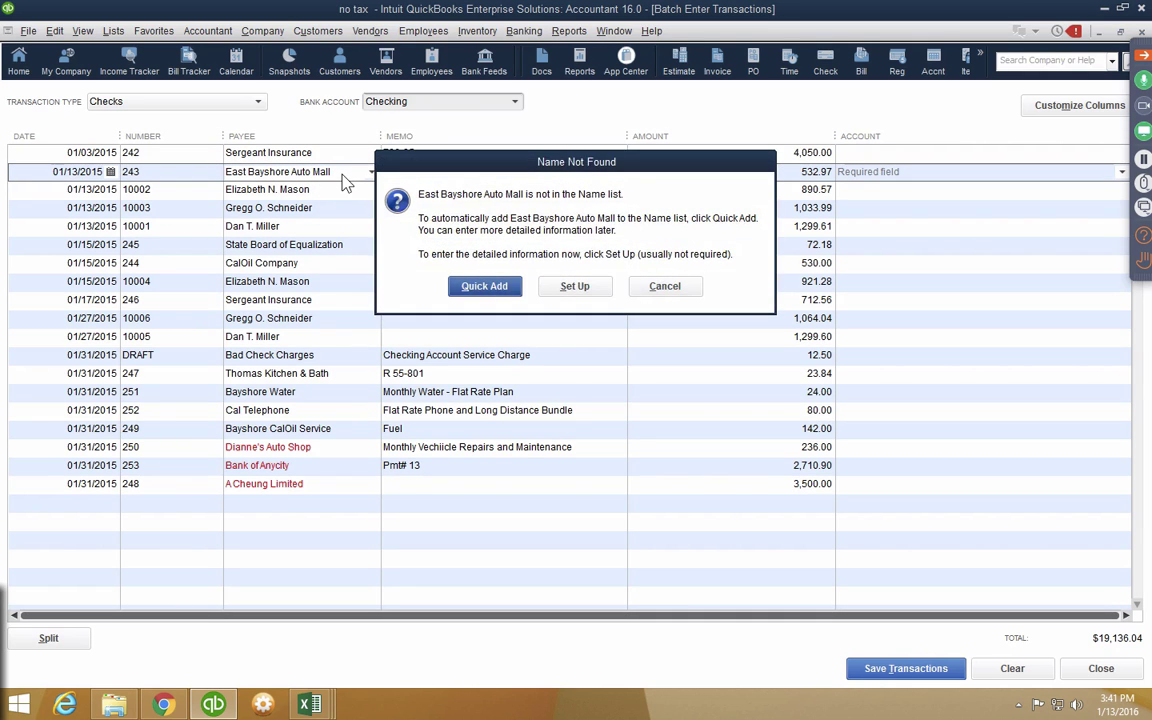
click(484, 286)
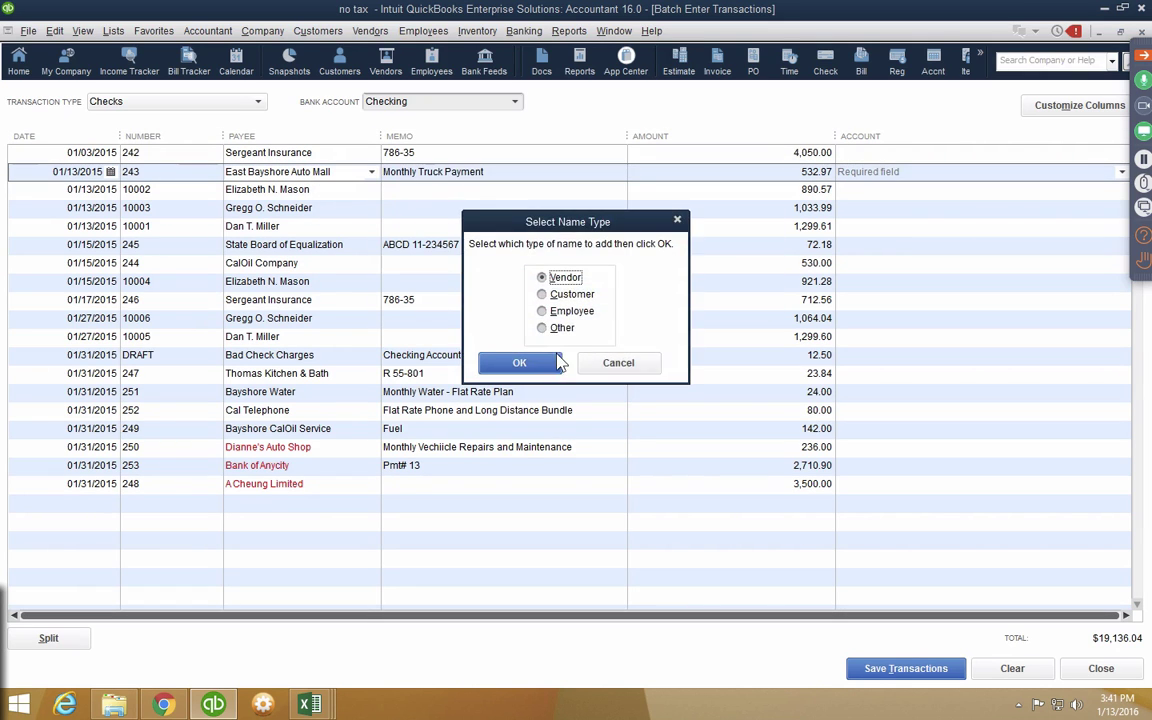
click(475, 329)
- Quick-add Dianne's Auto Shop, Bank of Anycity and A Cheung Limited as vendors
click(365, 446)
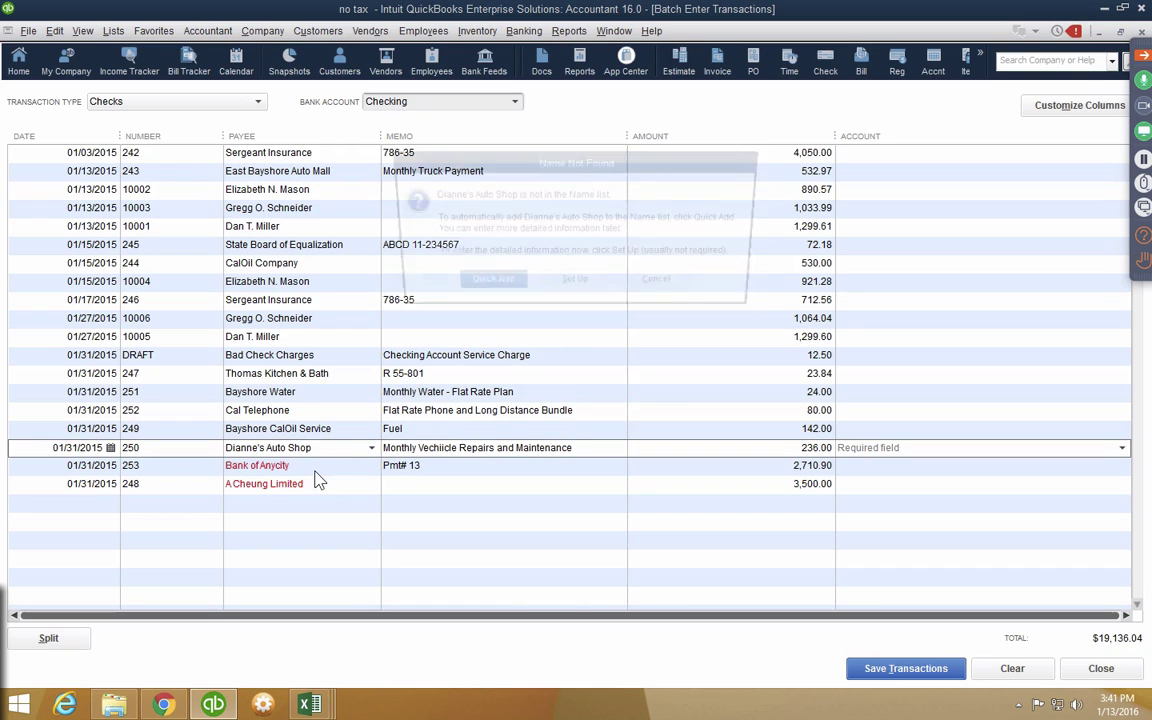
click(485, 286)
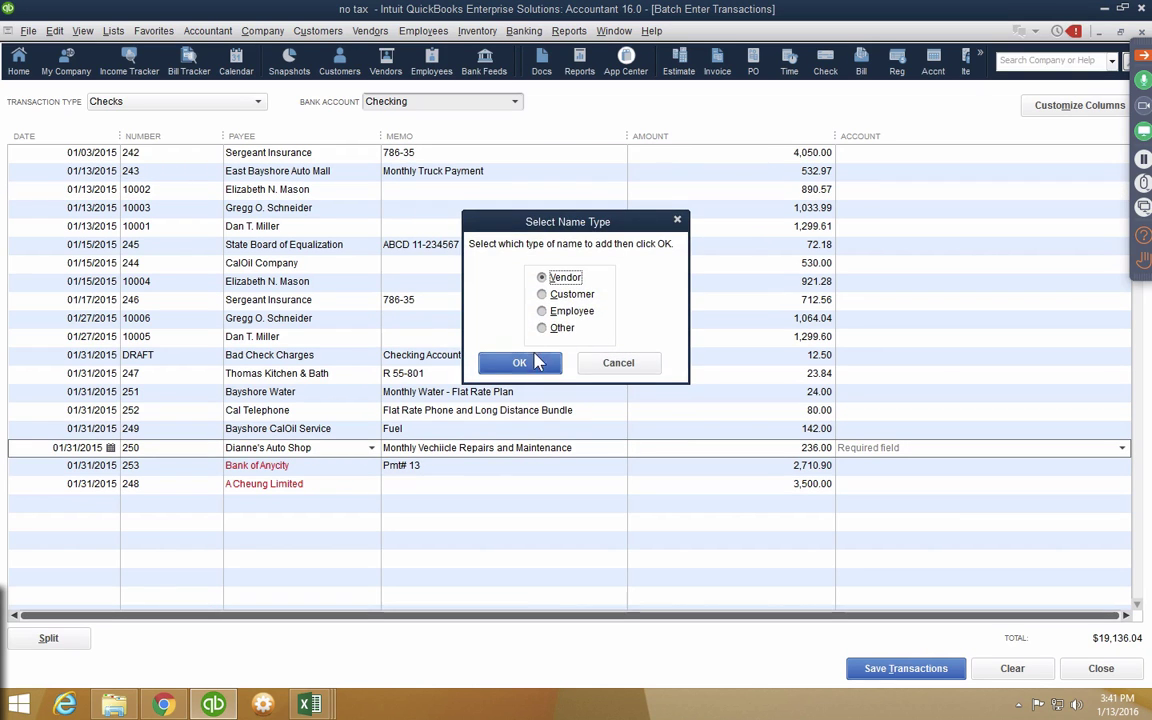
click(519, 362)
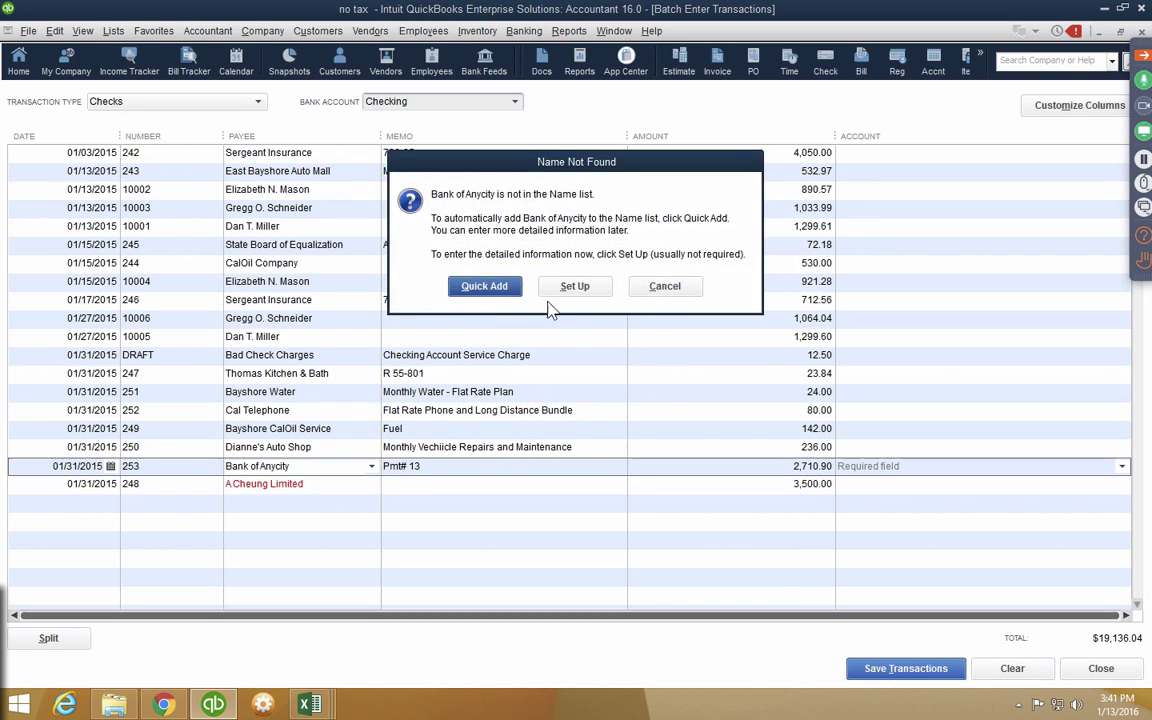
click(495, 289)
click(505, 361)
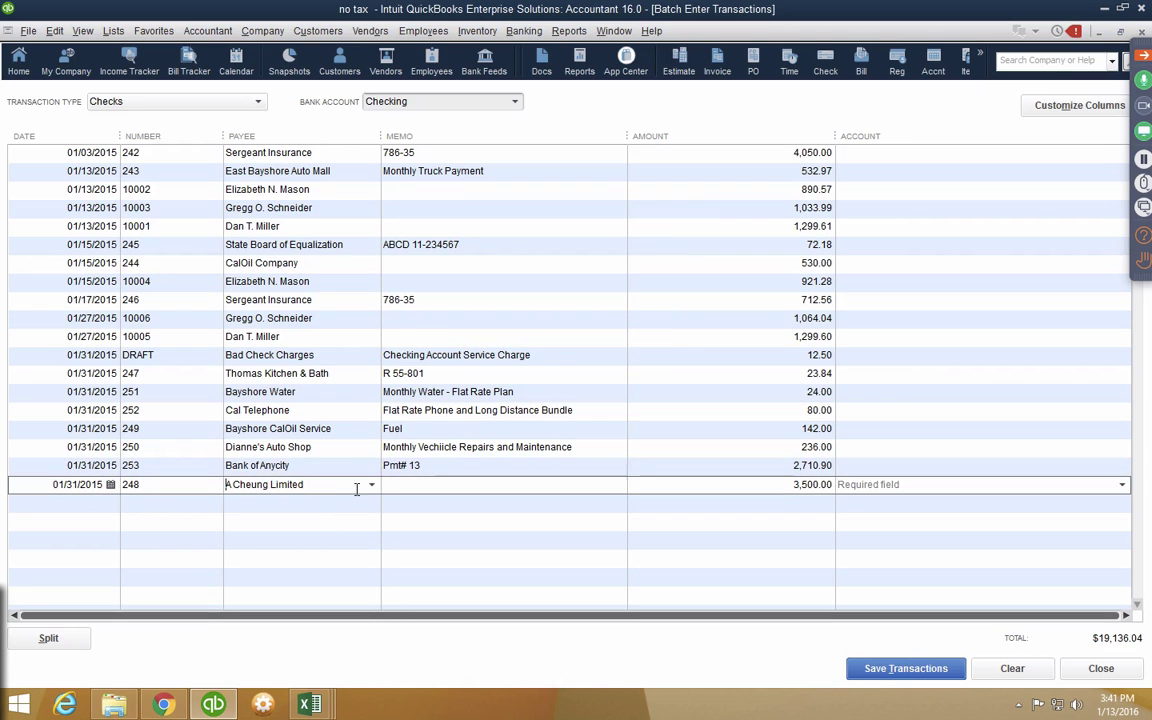
click(488, 290)
click(510, 363)
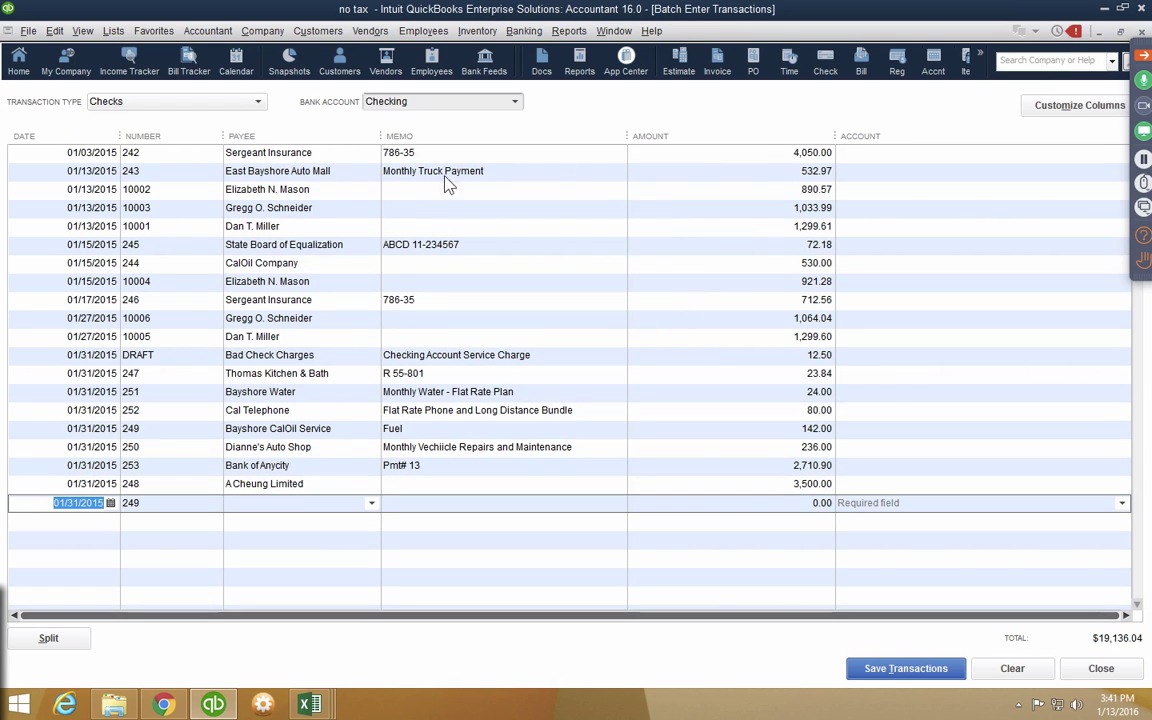
- Narrow the Amount column and assign Insurance to check 242 and Automobile to check 243
drag(832, 134, 772, 135)
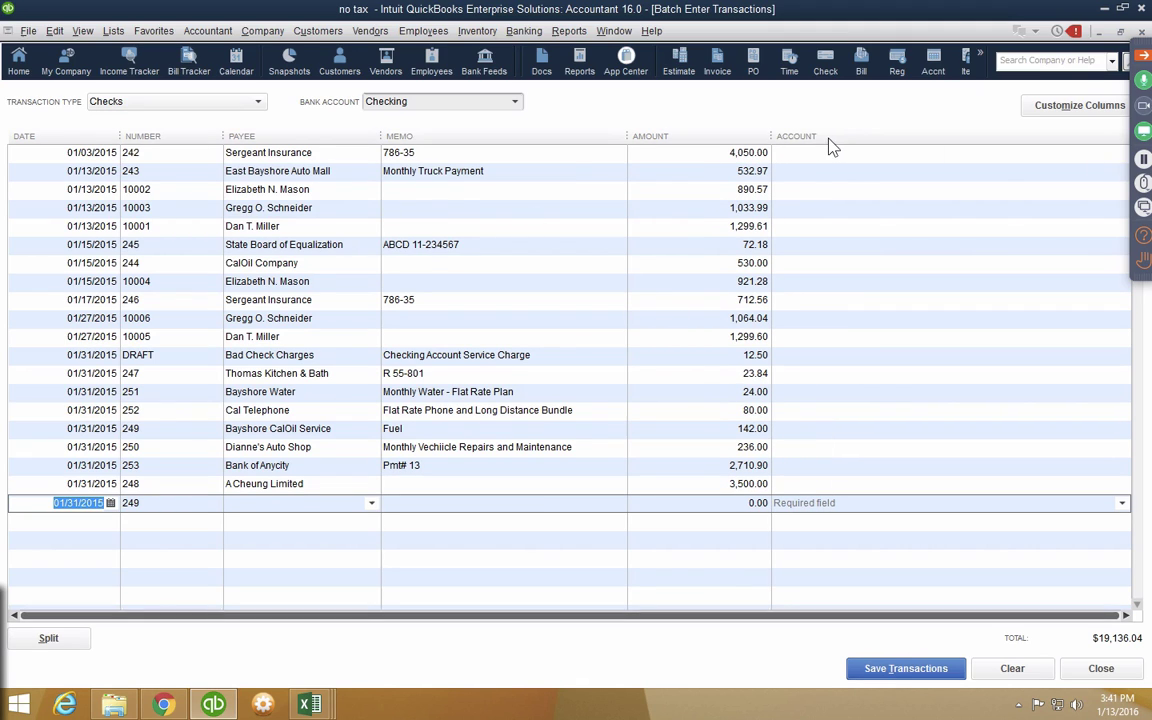
click(853, 168)
click(851, 153)
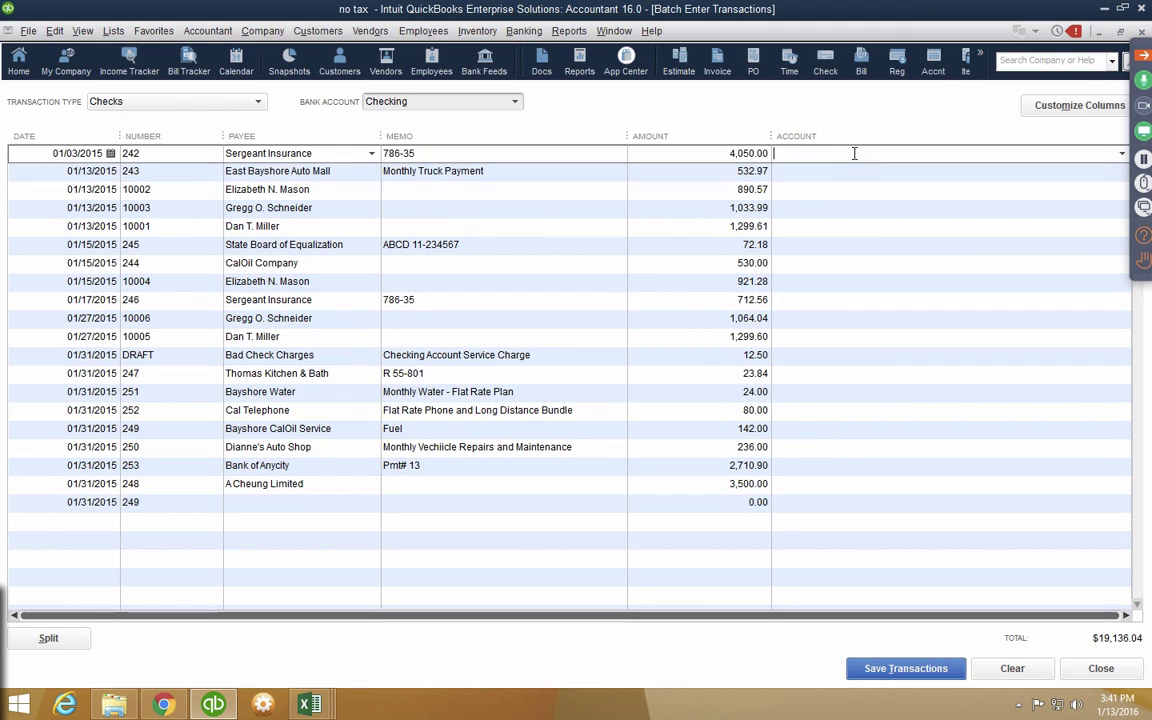
text(Insurance)
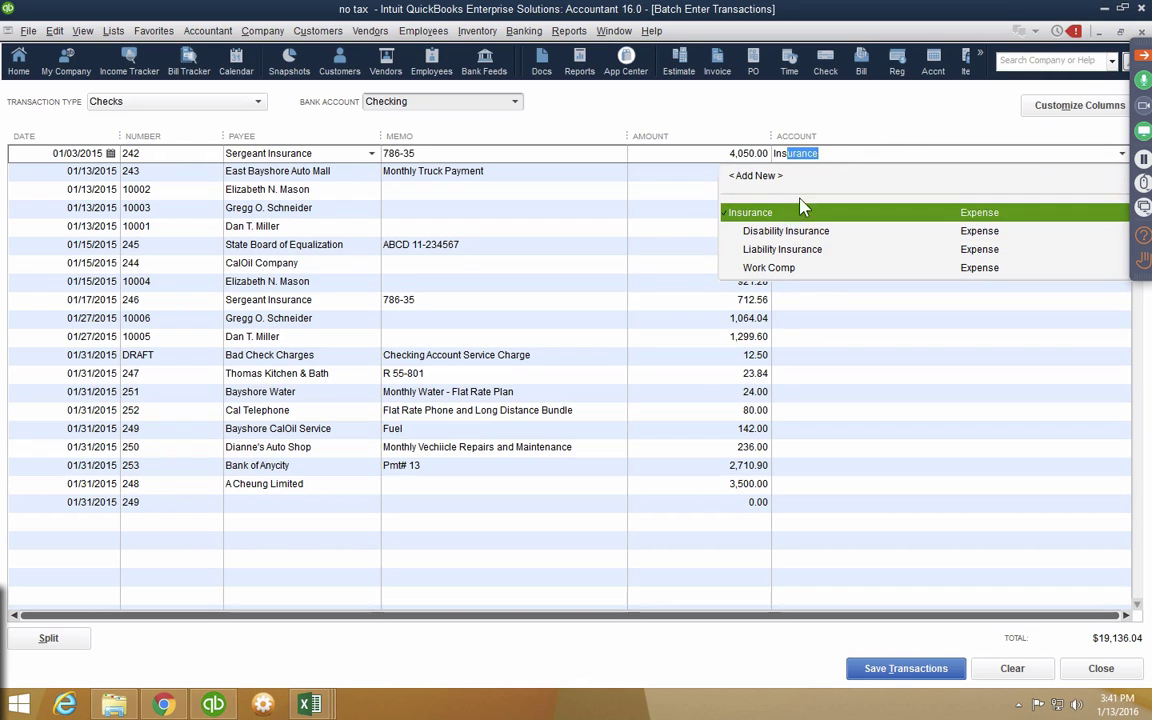
click(822, 170)
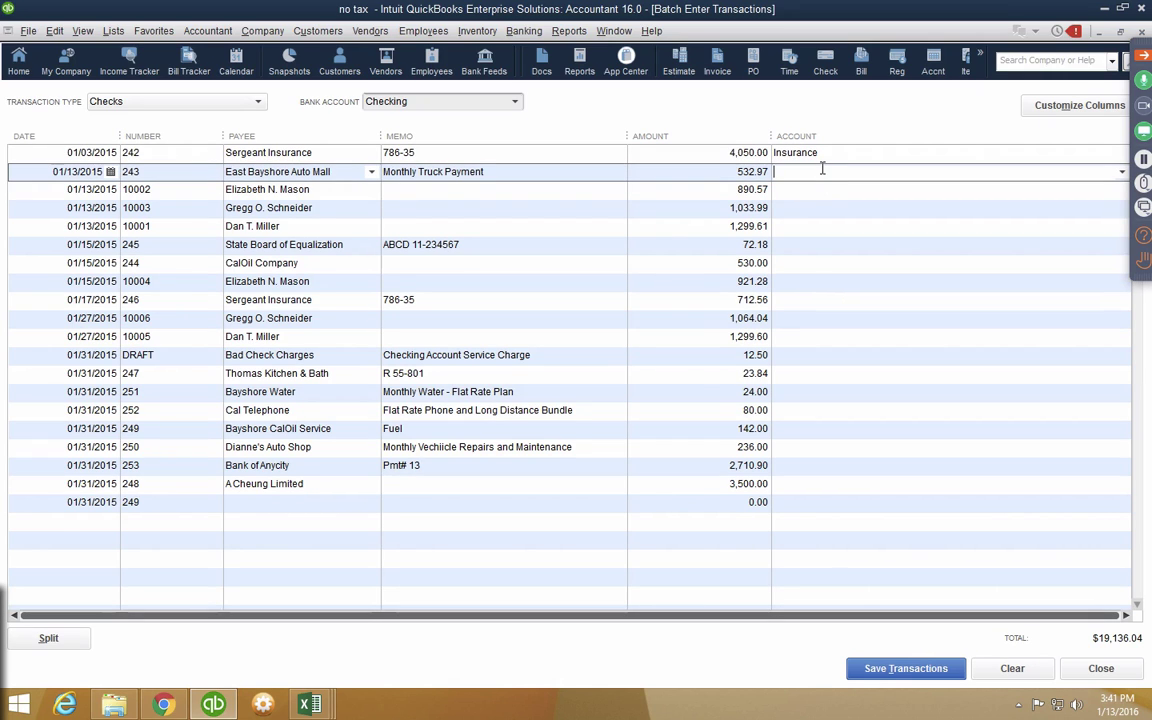
text(Automobile)
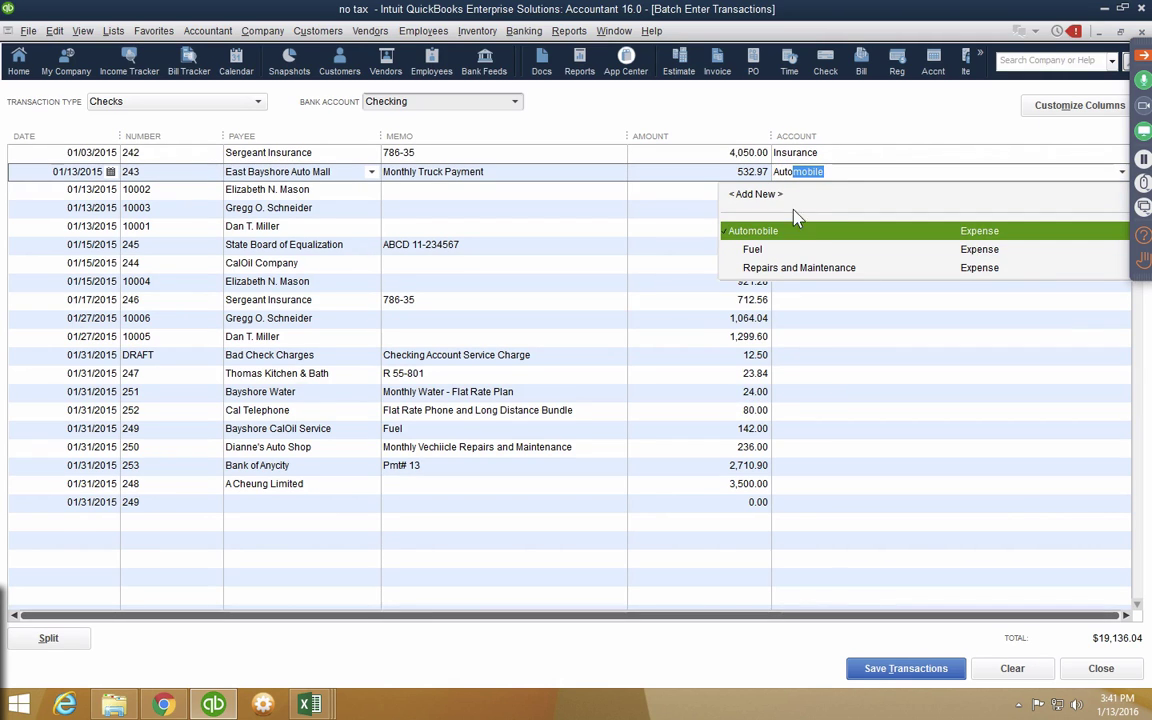
click(789, 236)
- Assign Payroll Expenses to checks 10002, 10003 and 10001
click(836, 189)
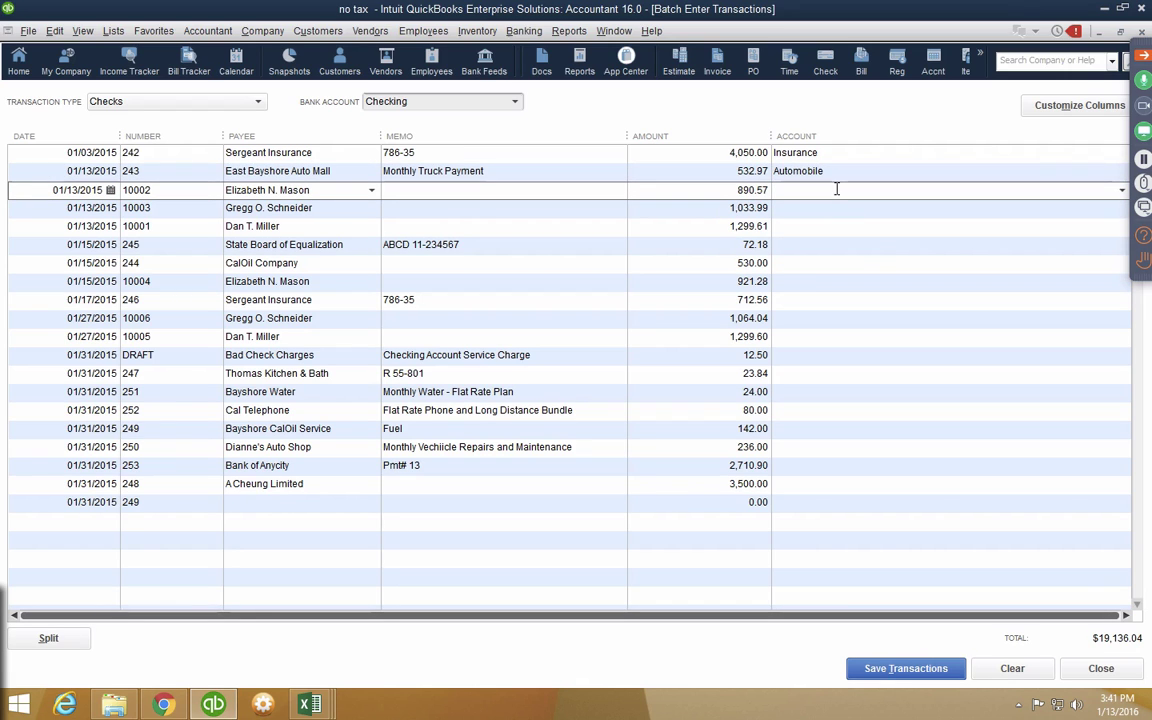
text(Payroll Expenses)
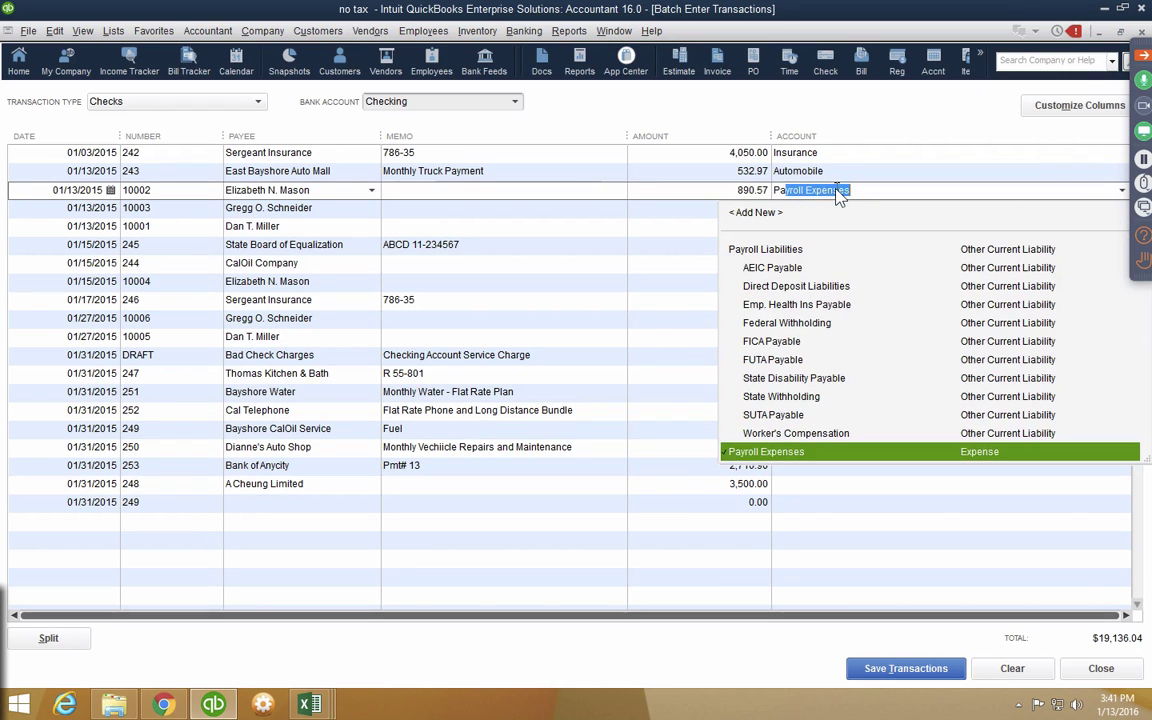
click(806, 455)
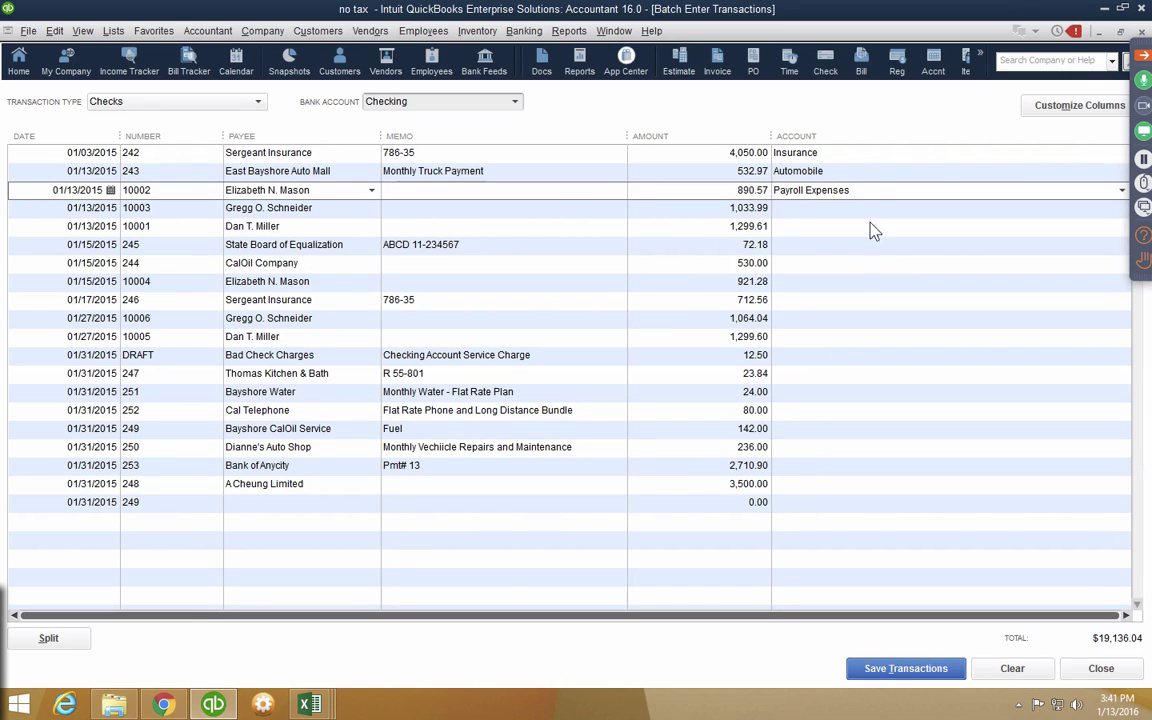
click(815, 203)
text(Payroll Expenses)
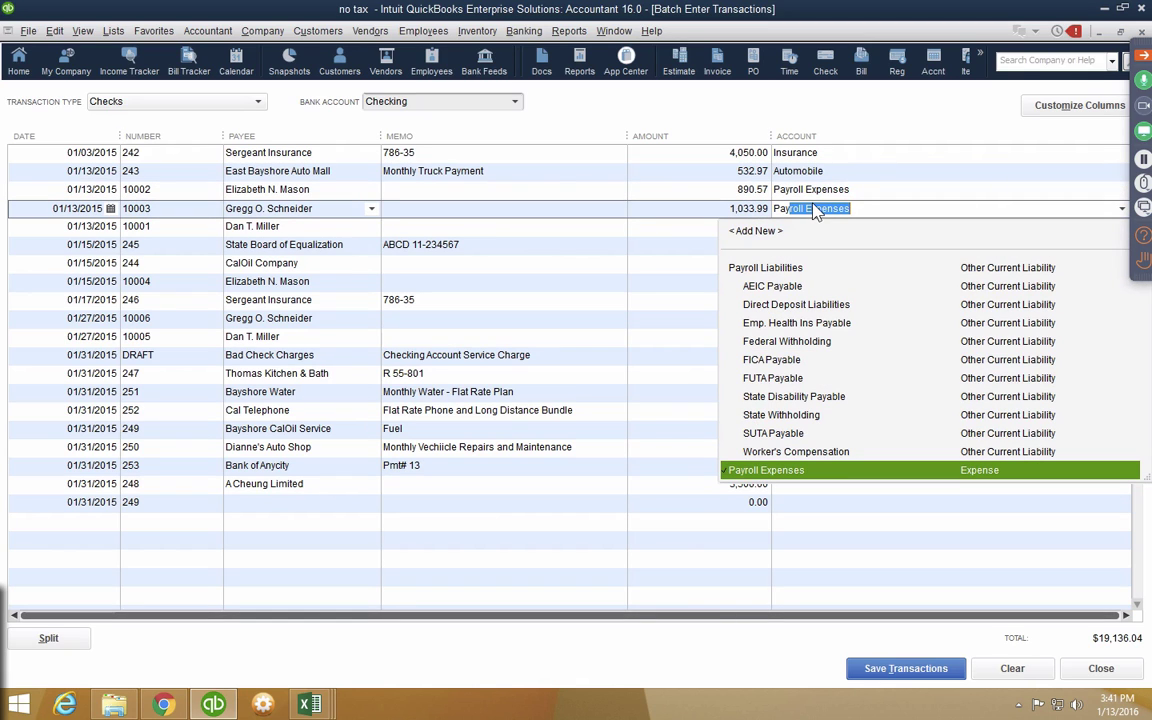
click(811, 474)
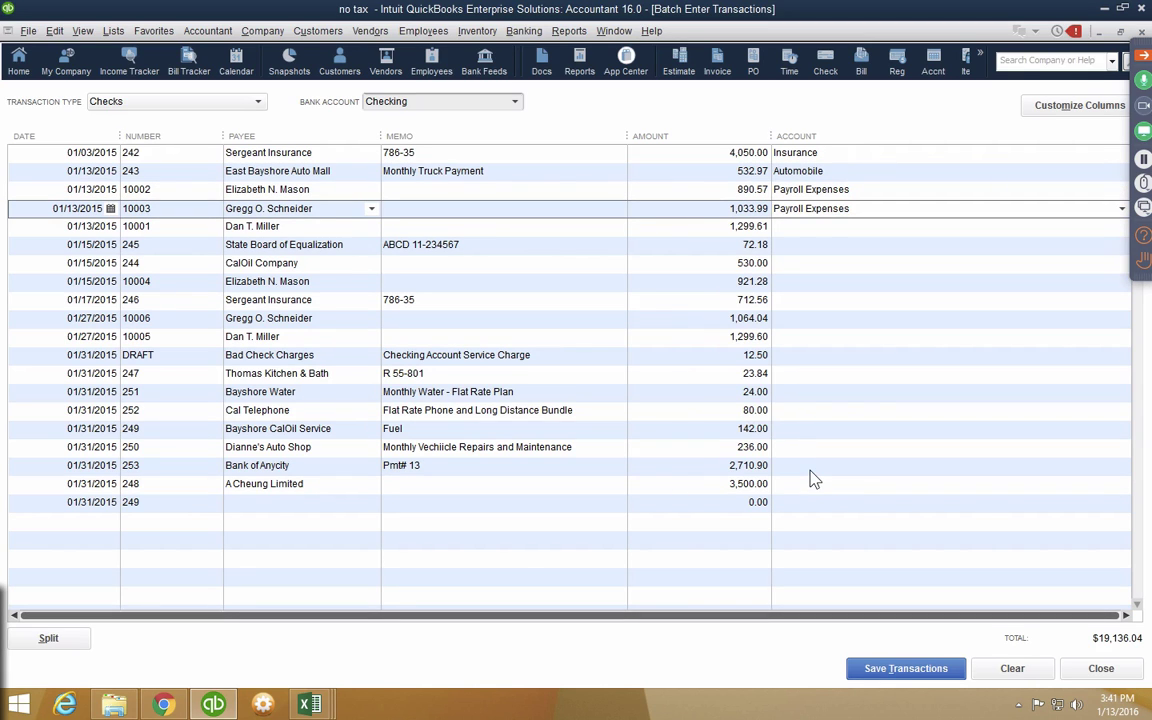
click(810, 227)
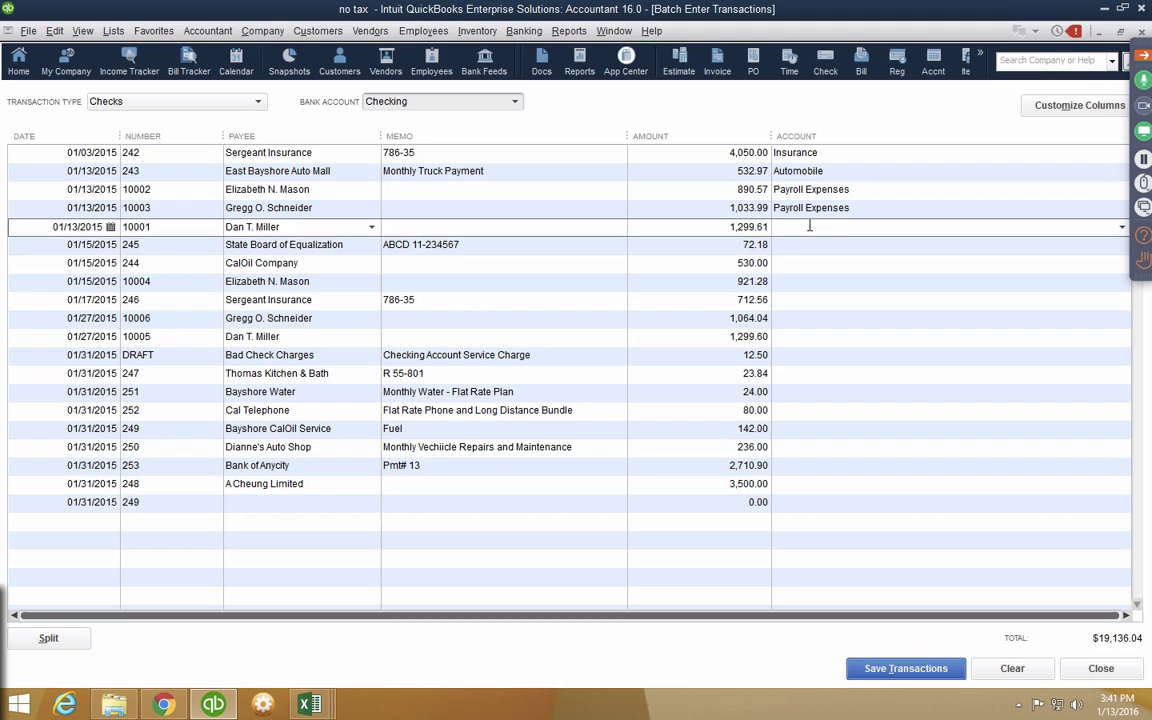
text(Payroll Expenses)
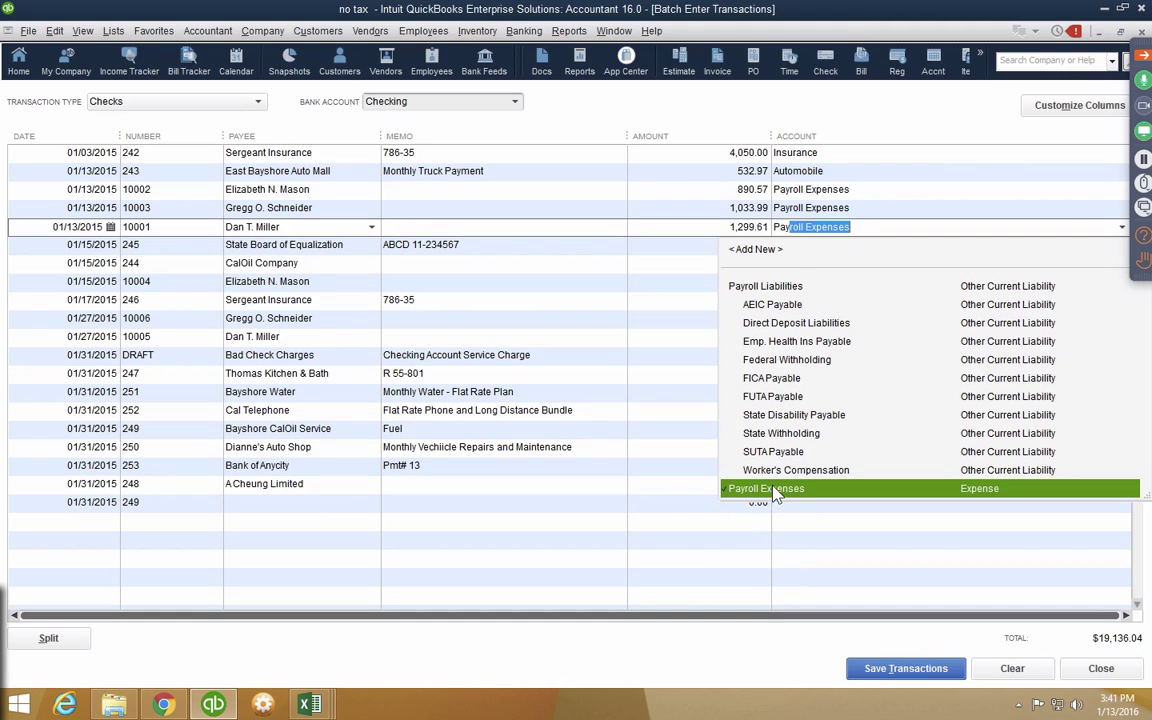
click(790, 488)
click(829, 247)
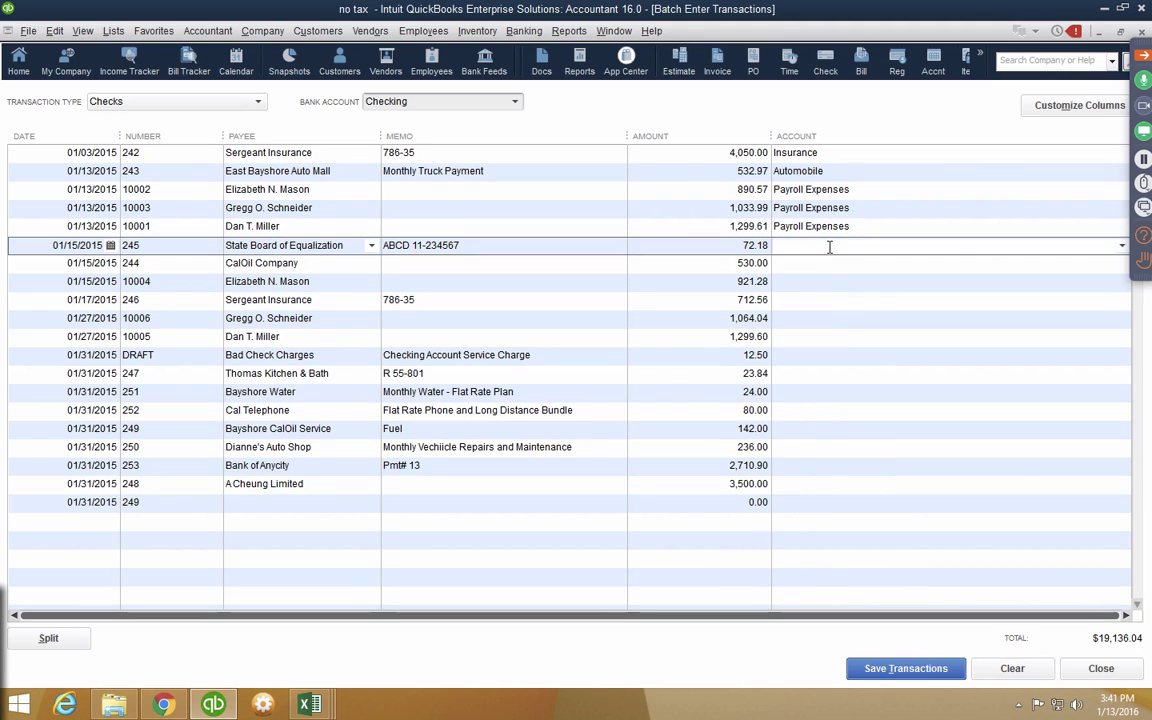
- Set check 245 to Office Supplies, copy it down to the remaining rows, and save to Checking
text(Office Supplies)
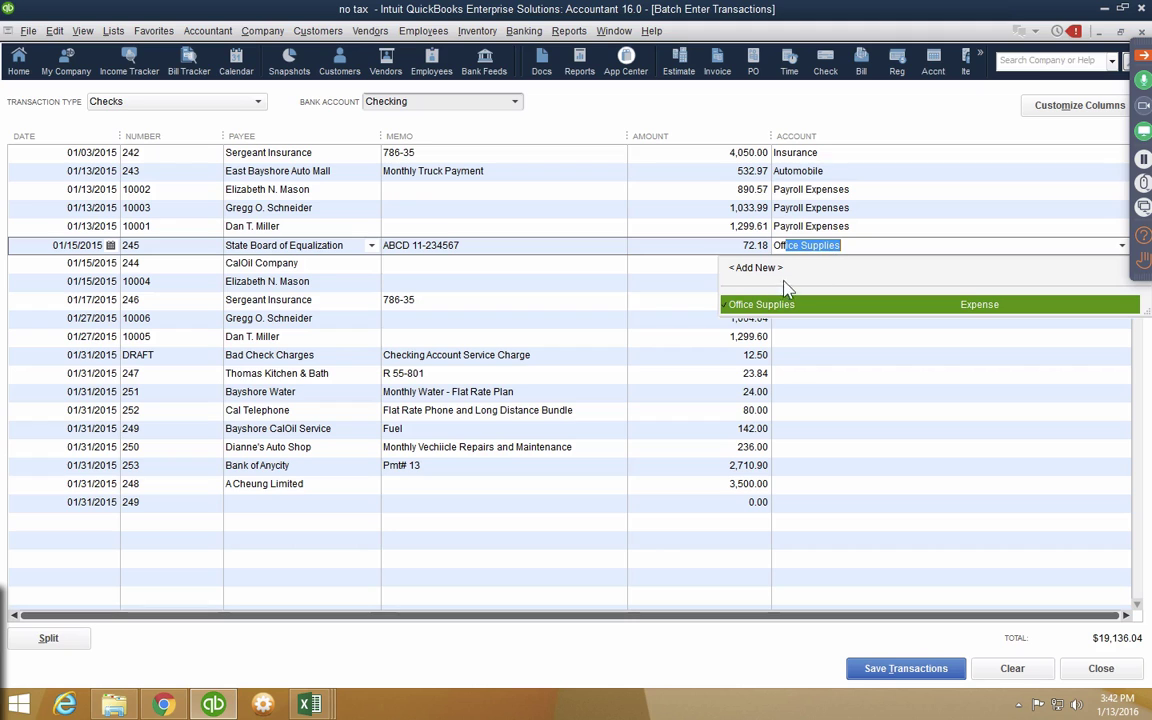
click(776, 305)
right_click(816, 247)
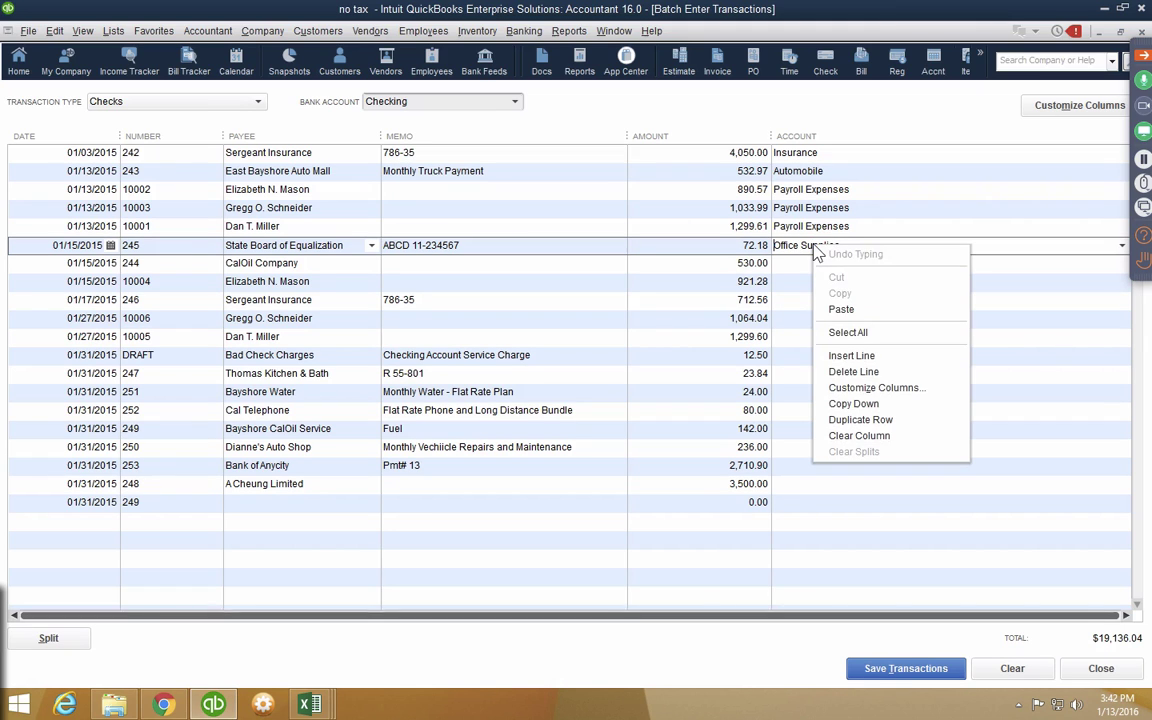
click(879, 410)
click(903, 668)
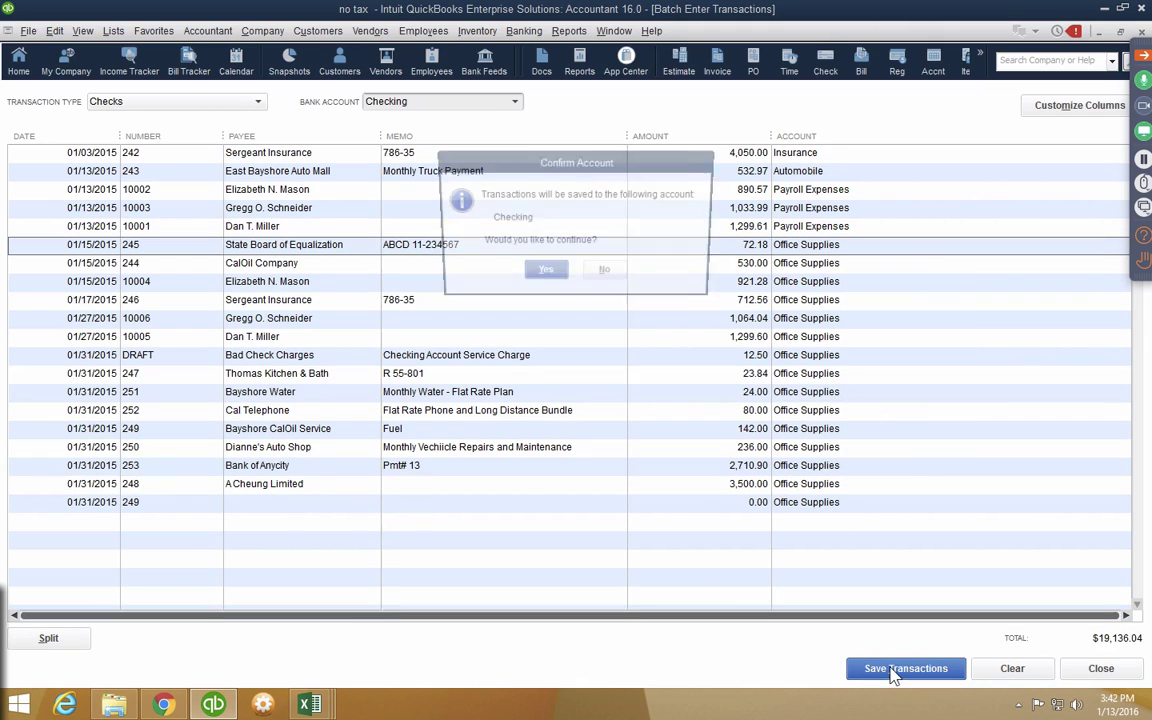
click(543, 274)
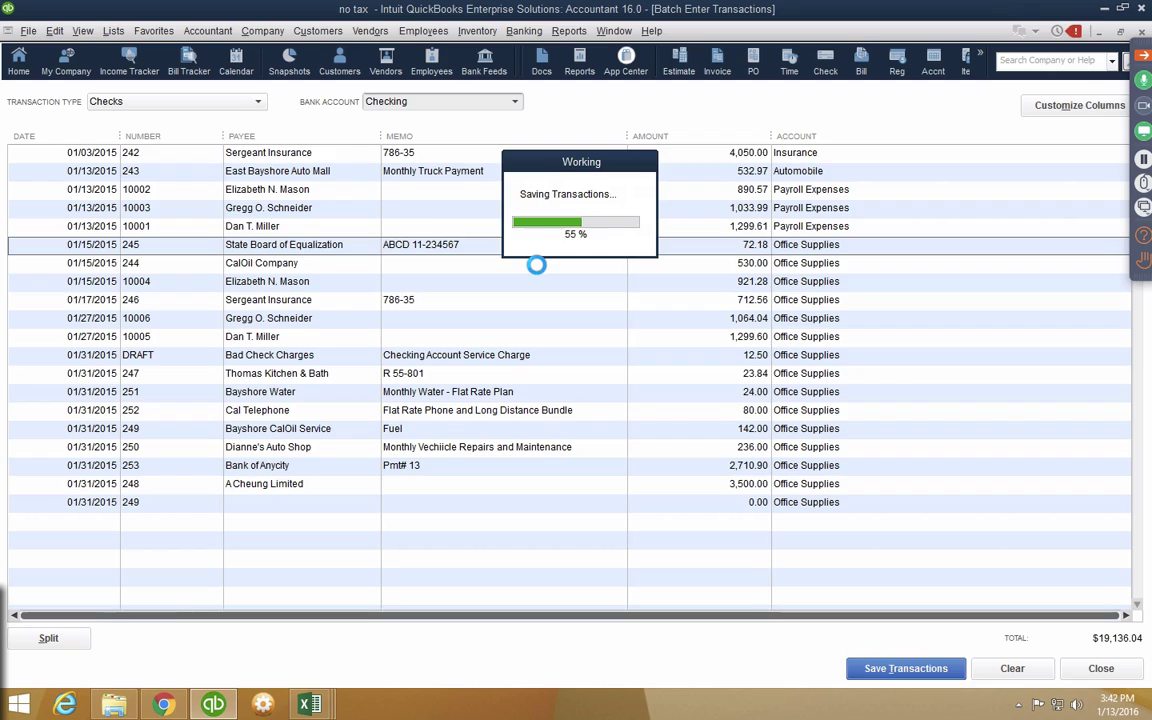